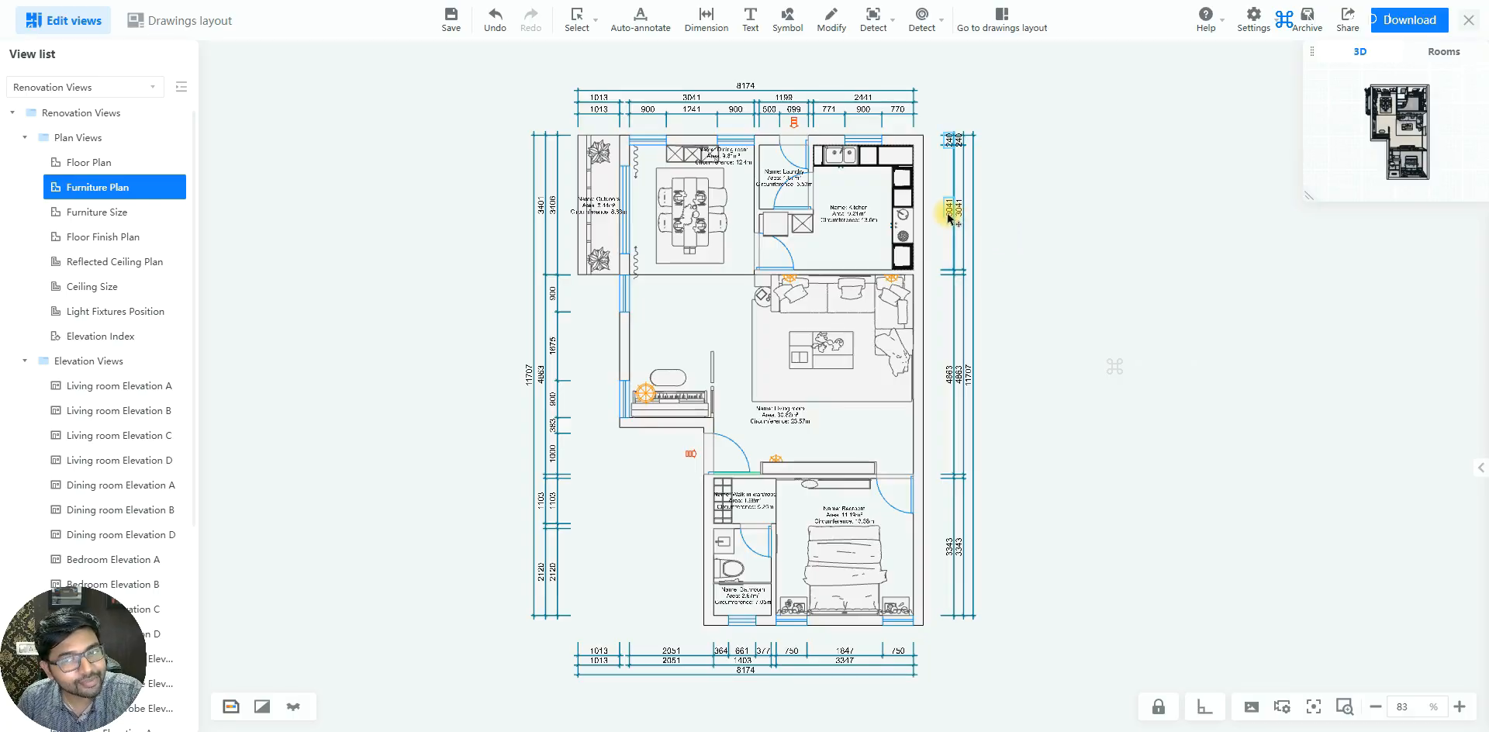
Set the text font size of the kitchen's inner vertical 3041 dimension to 15
scroll(1148, 334, up, 1)
scroll(1114, 259, up, 3)
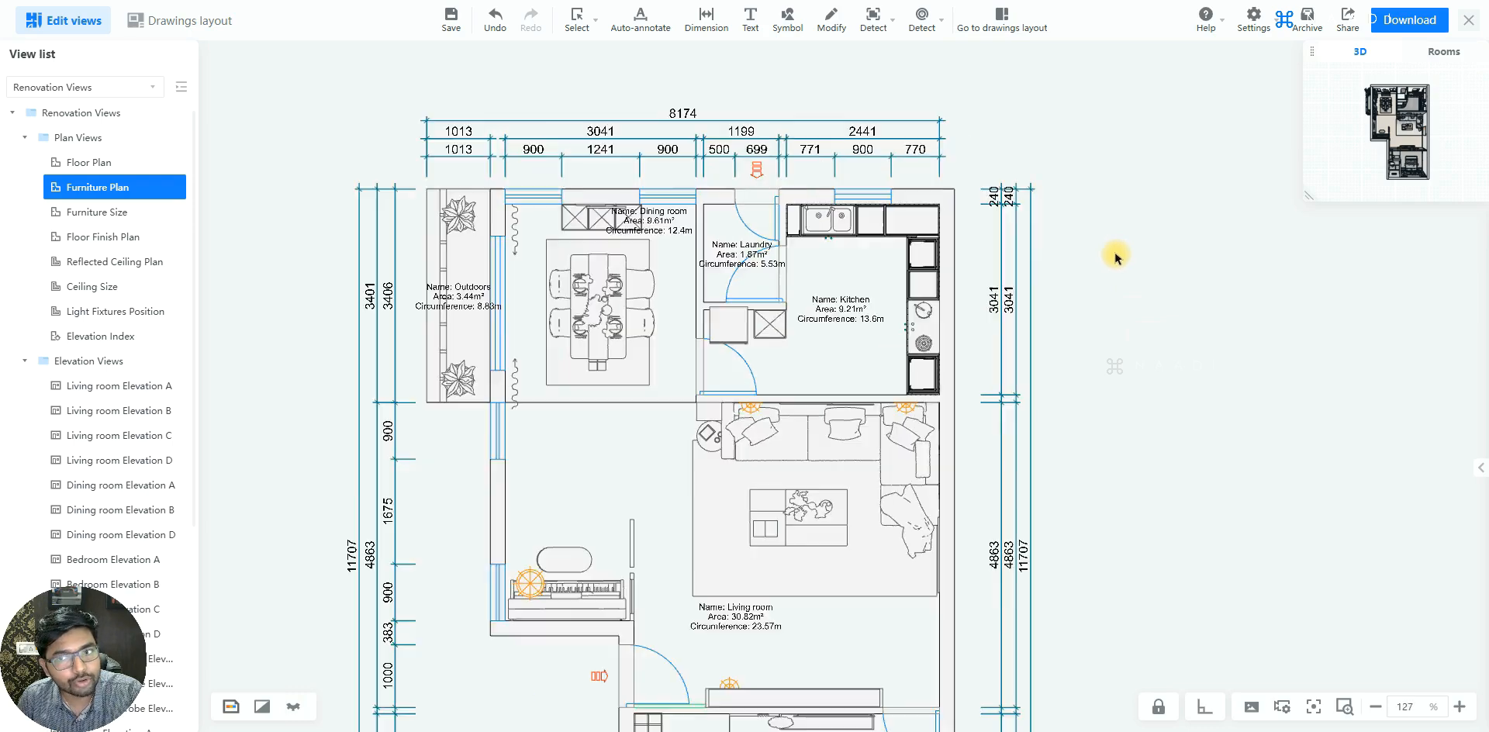
scroll(1117, 255, up, 2)
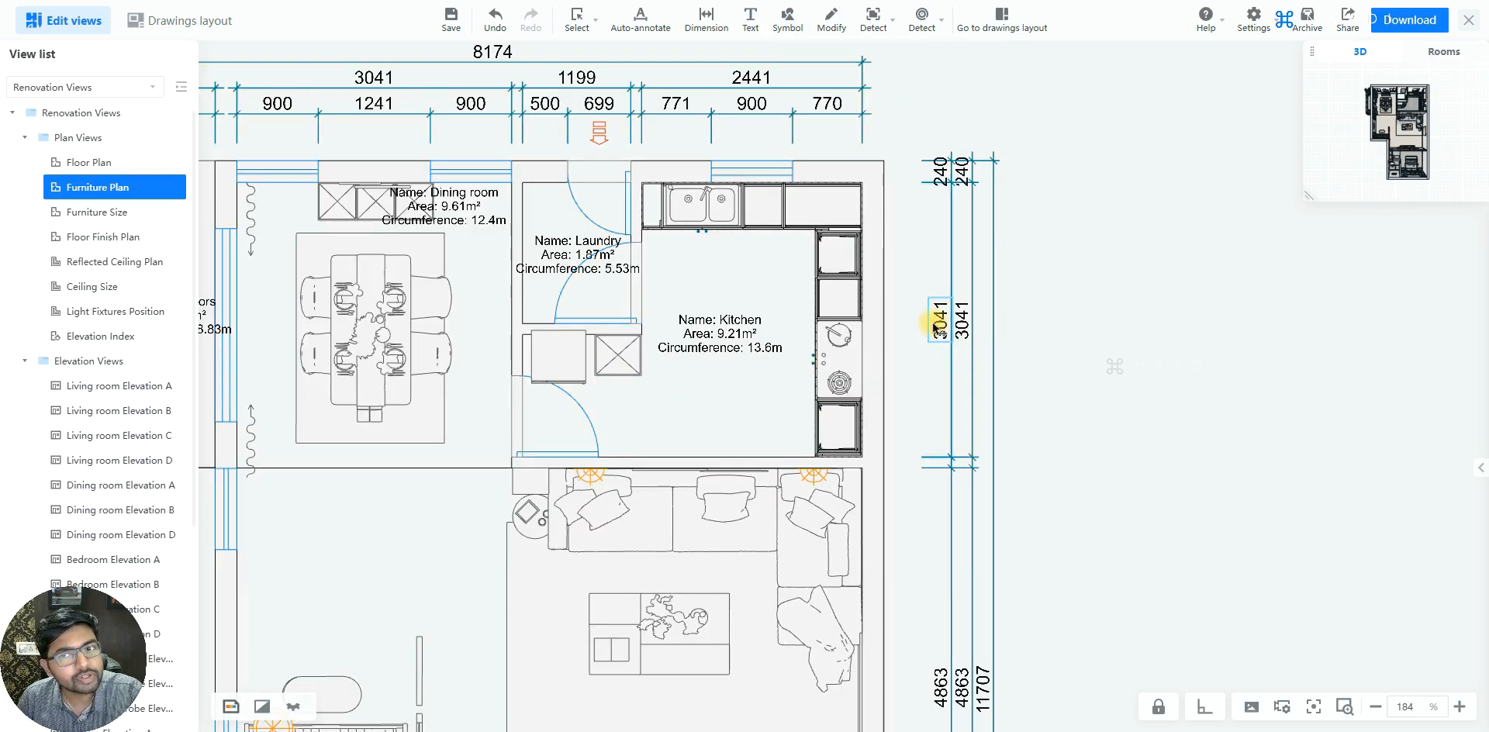
click(937, 329)
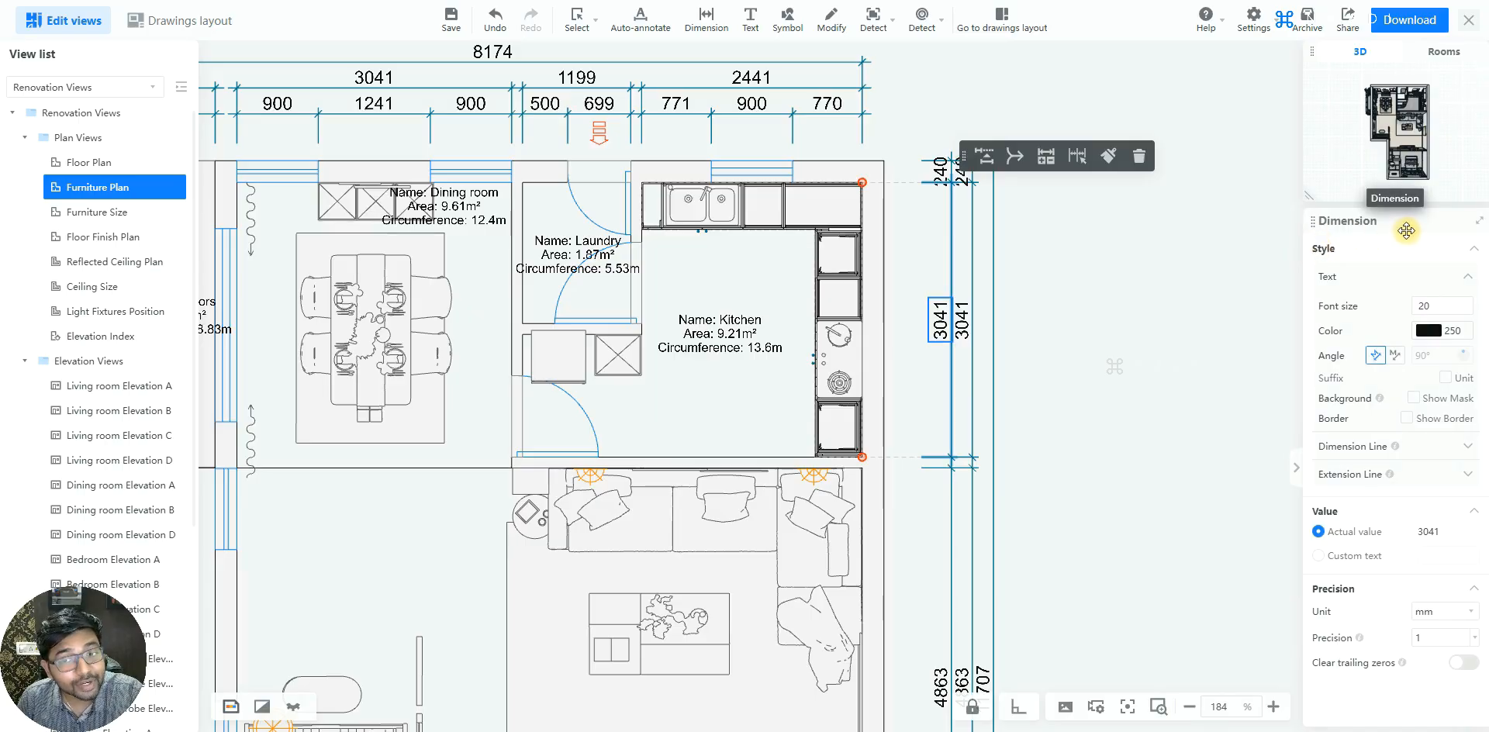
double_click(1432, 305)
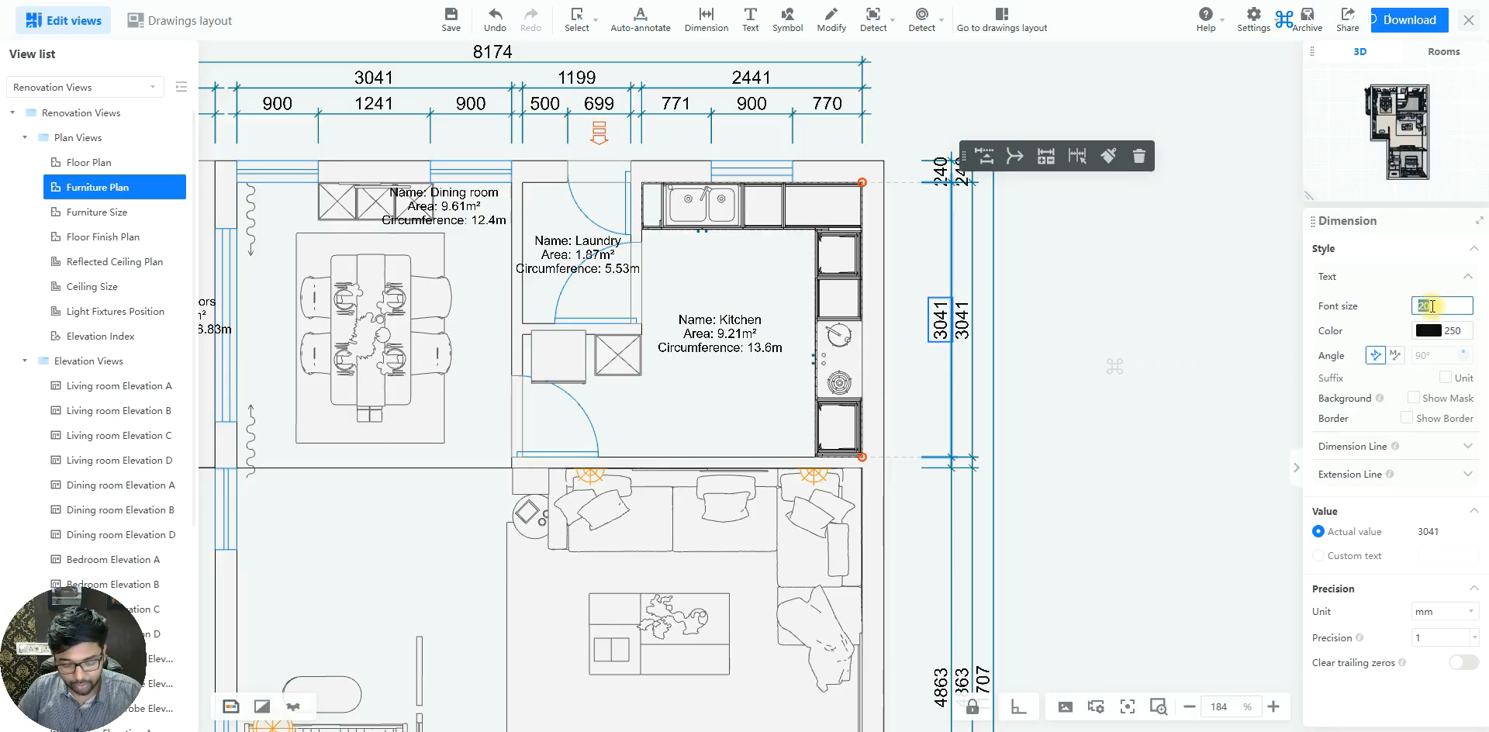
text(15)
key(Return)
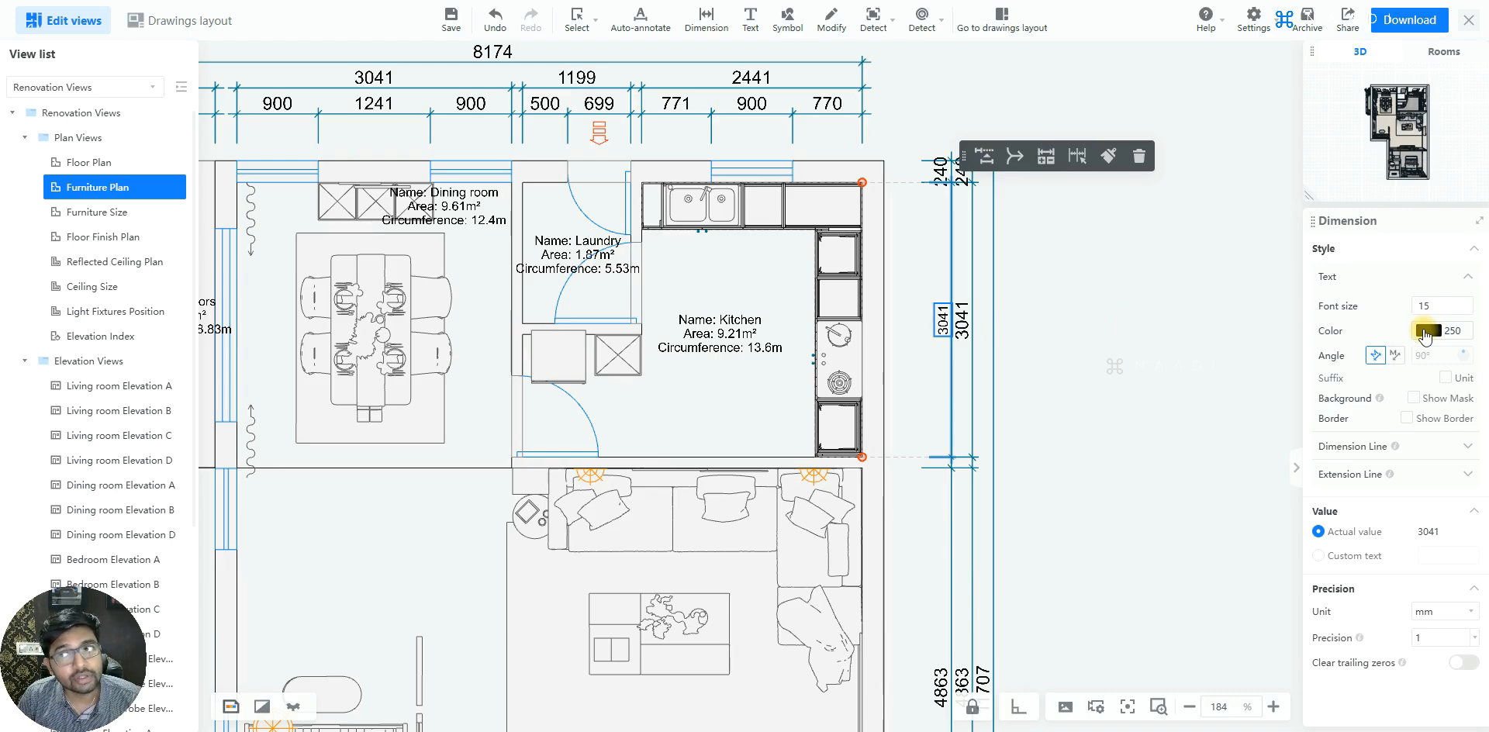
Change the dimension's text color to green, CAD index color 3
click(1426, 331)
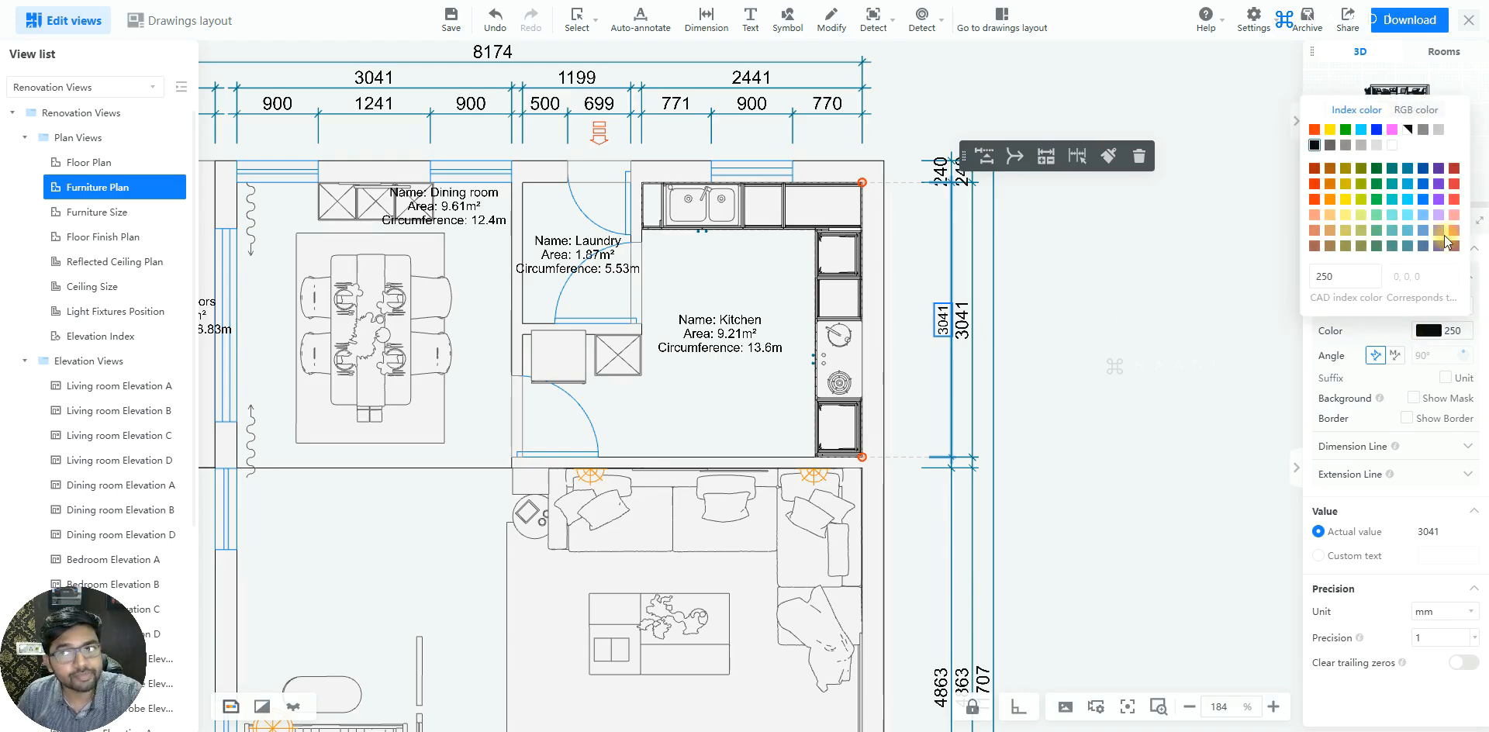
click(1392, 128)
click(1360, 130)
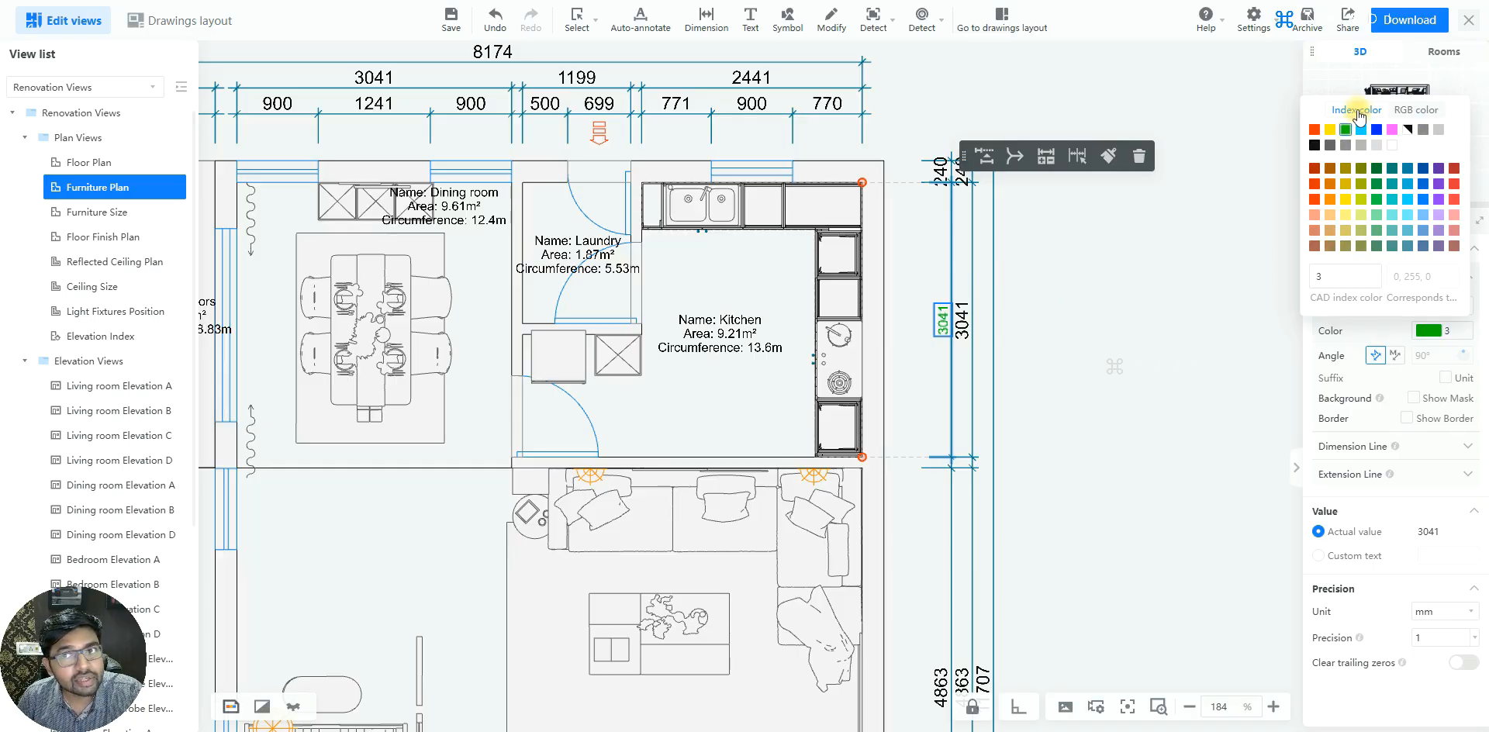
click(1414, 109)
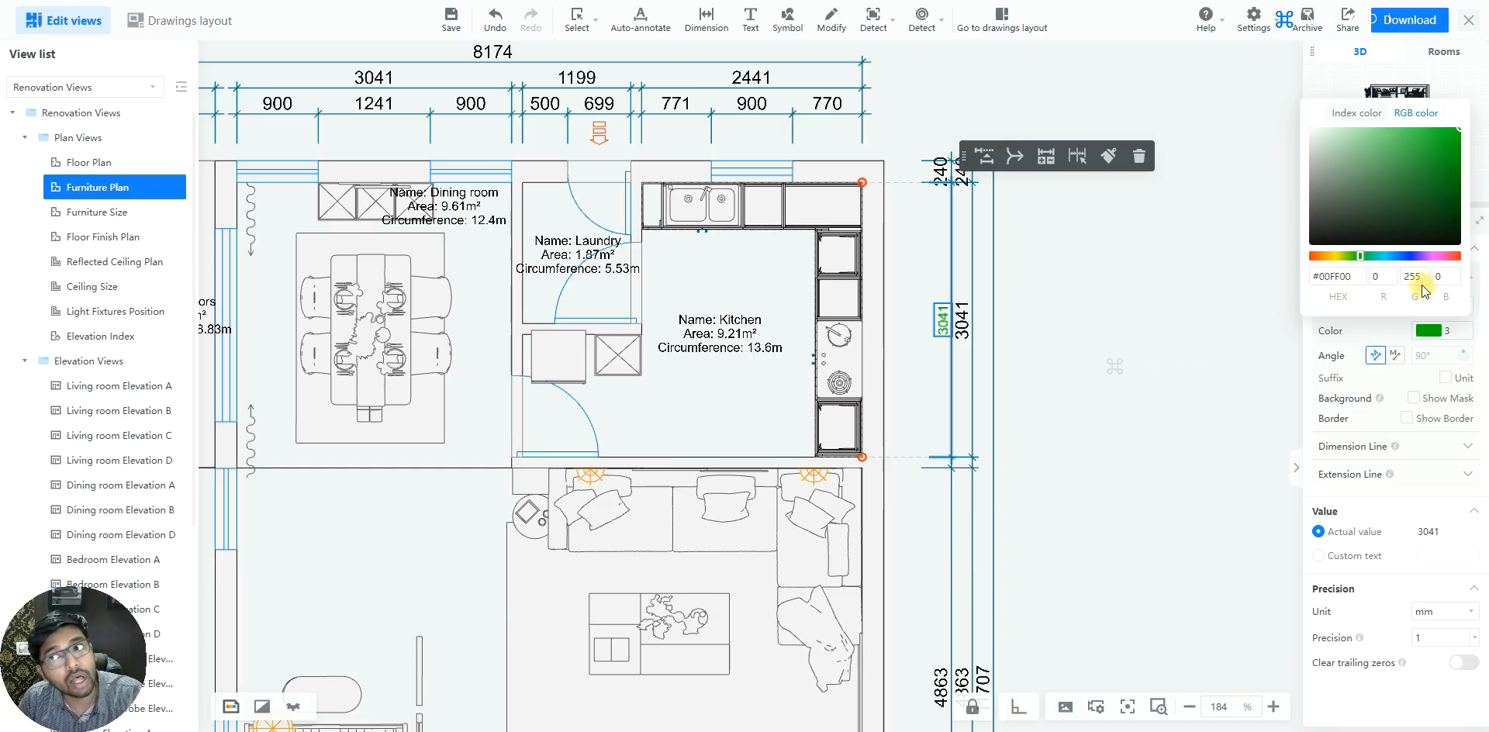
click(1366, 113)
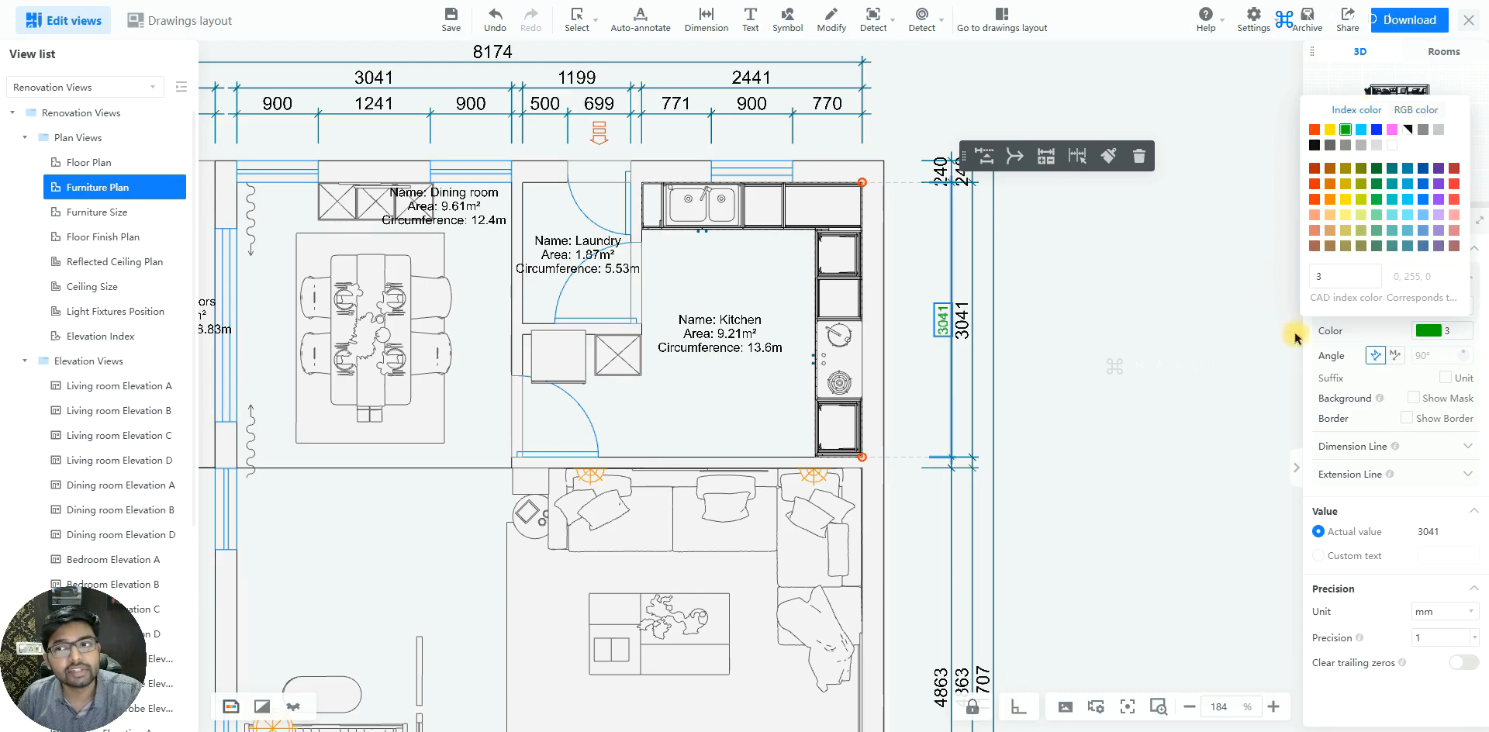
click(1365, 335)
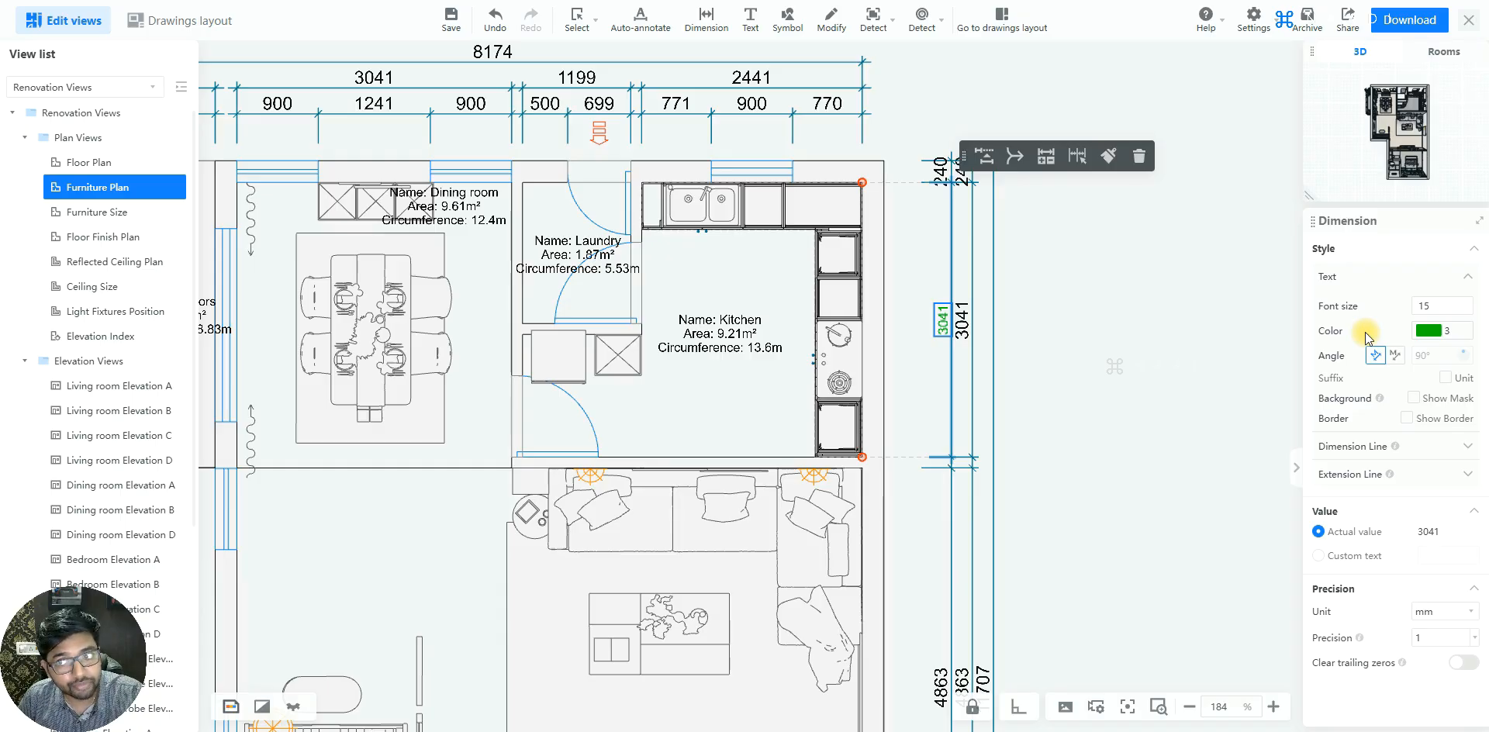
Try a fixed 0° text angle on the kitchen dimension and return its text to alignment with the dimension line
scroll(1011, 361, up, 1)
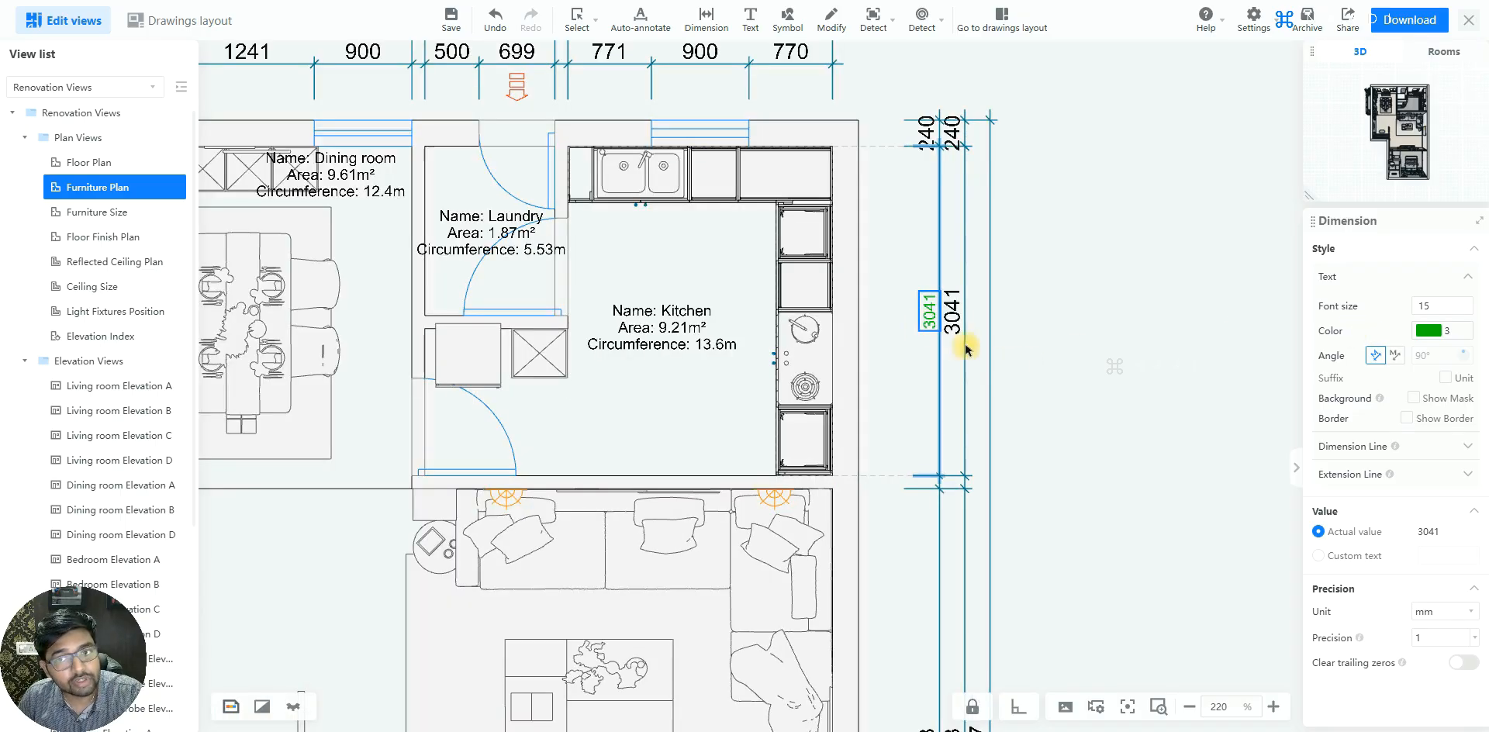
click(933, 329)
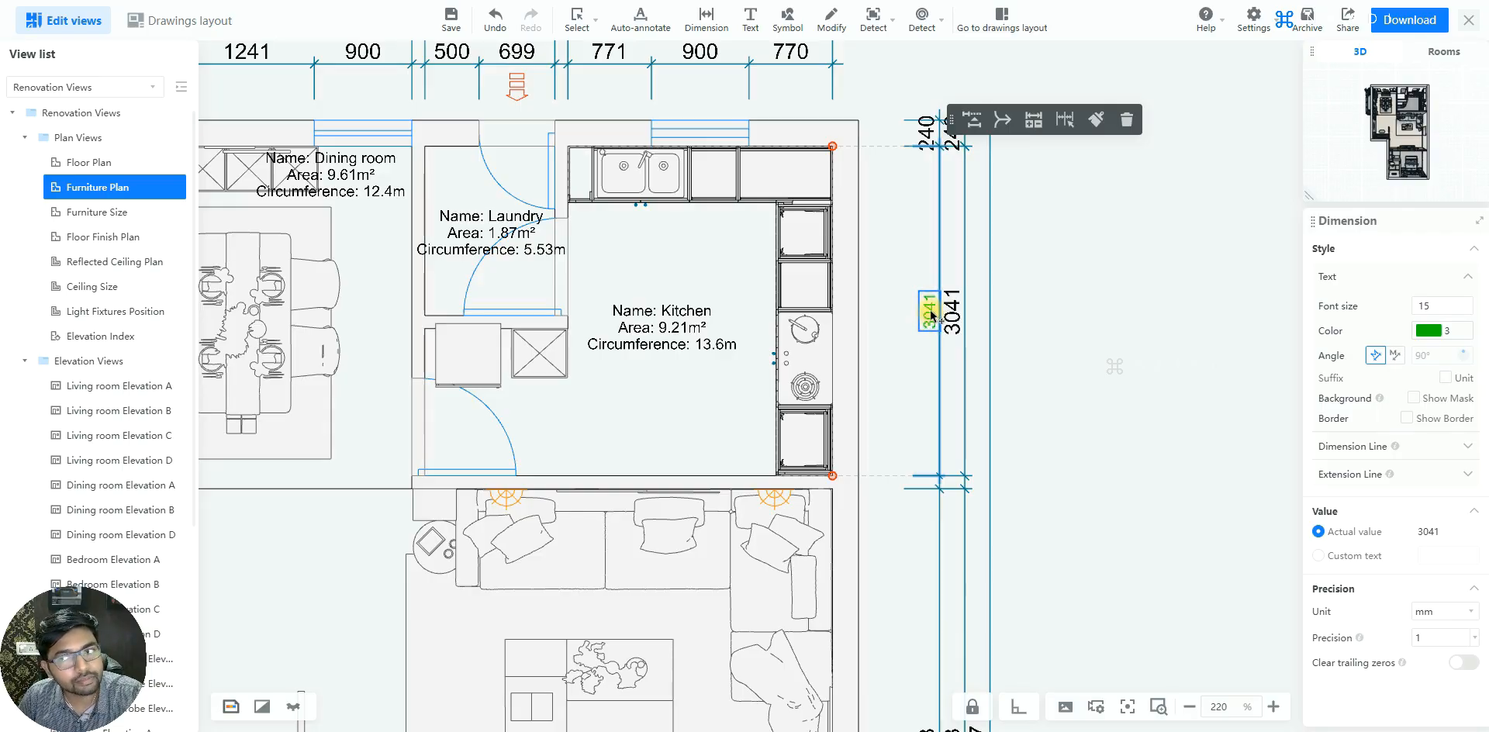
click(1399, 356)
double_click(1423, 356)
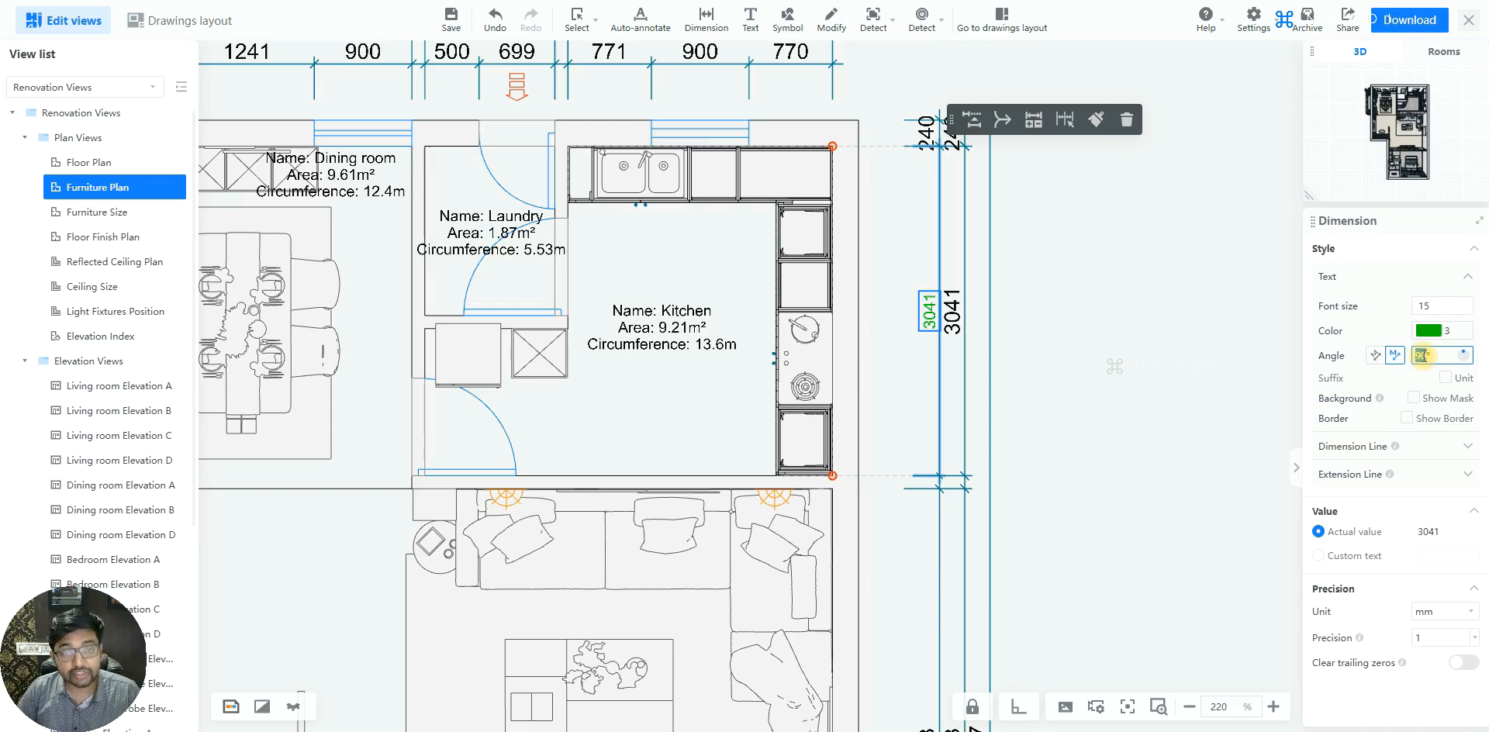
text(9)
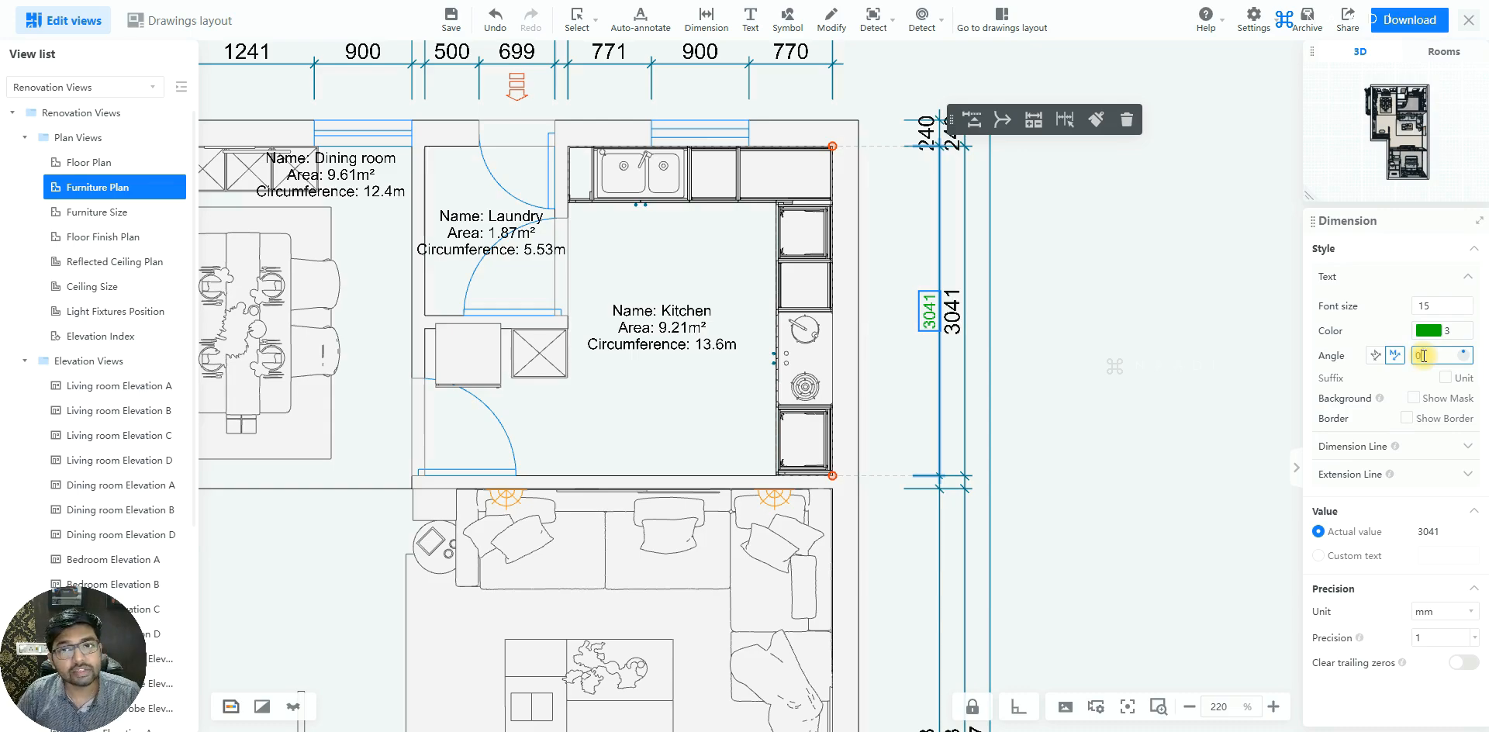
key(Return)
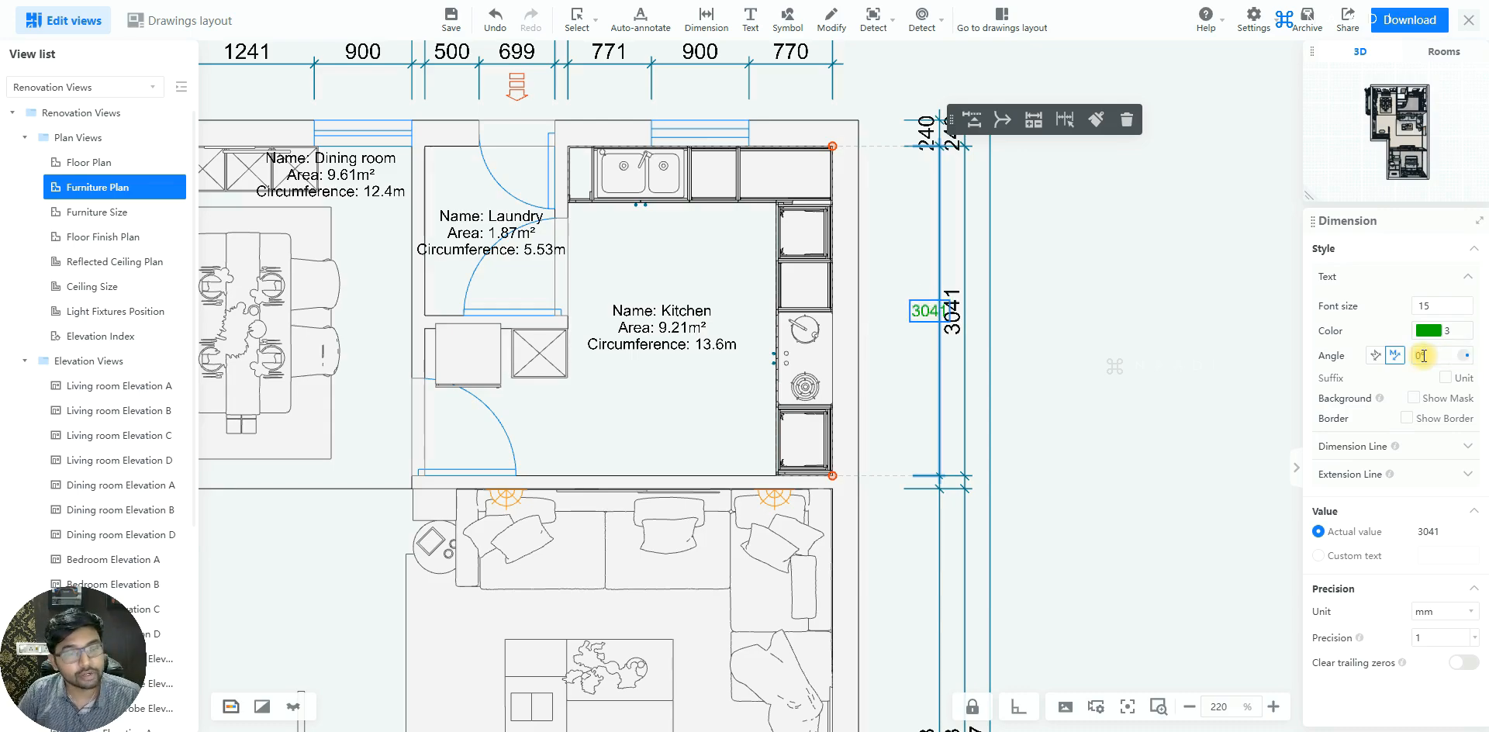
click(1376, 355)
Try the unit suffix on the green kitchen dimension and turn it off again
scroll(1027, 287, down, 1)
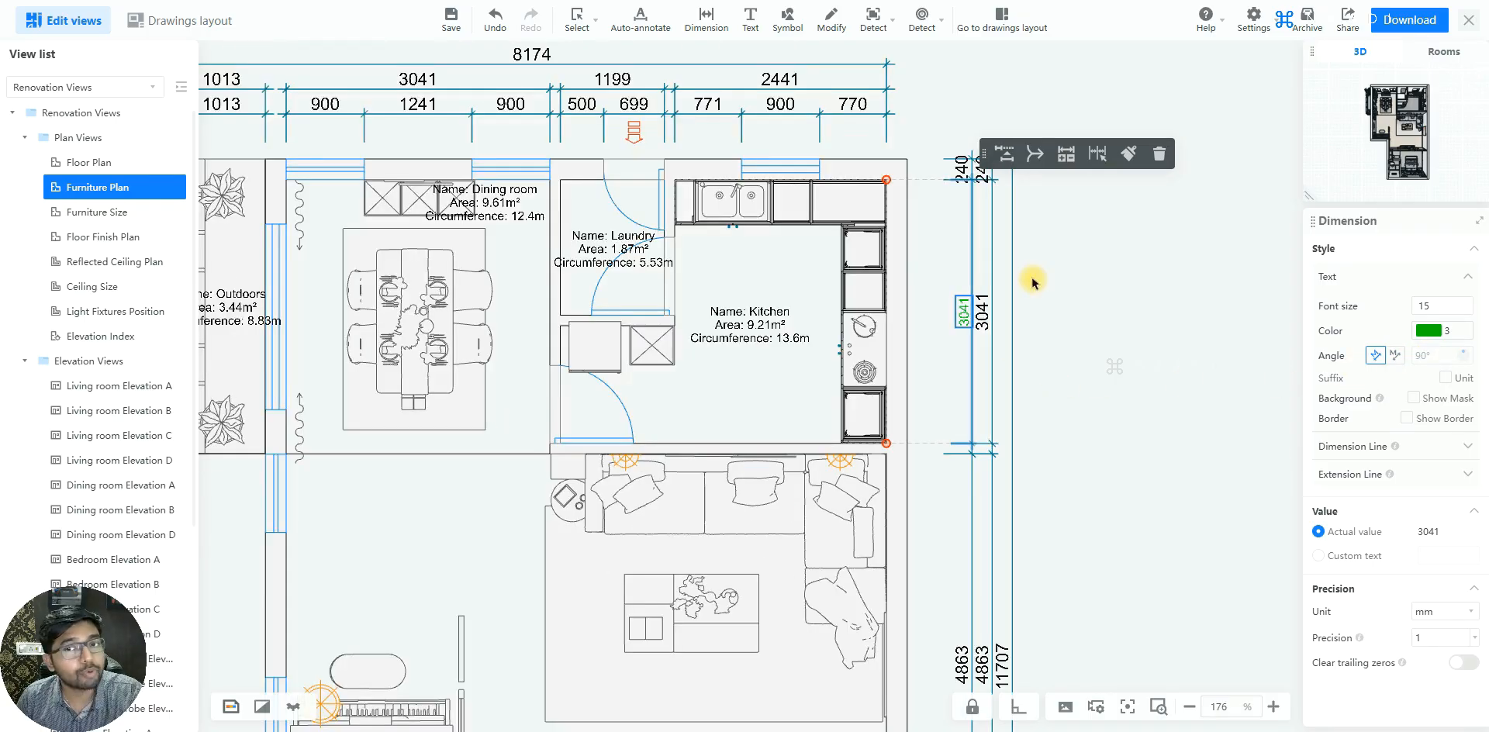
scroll(979, 318, up, 2)
click(960, 320)
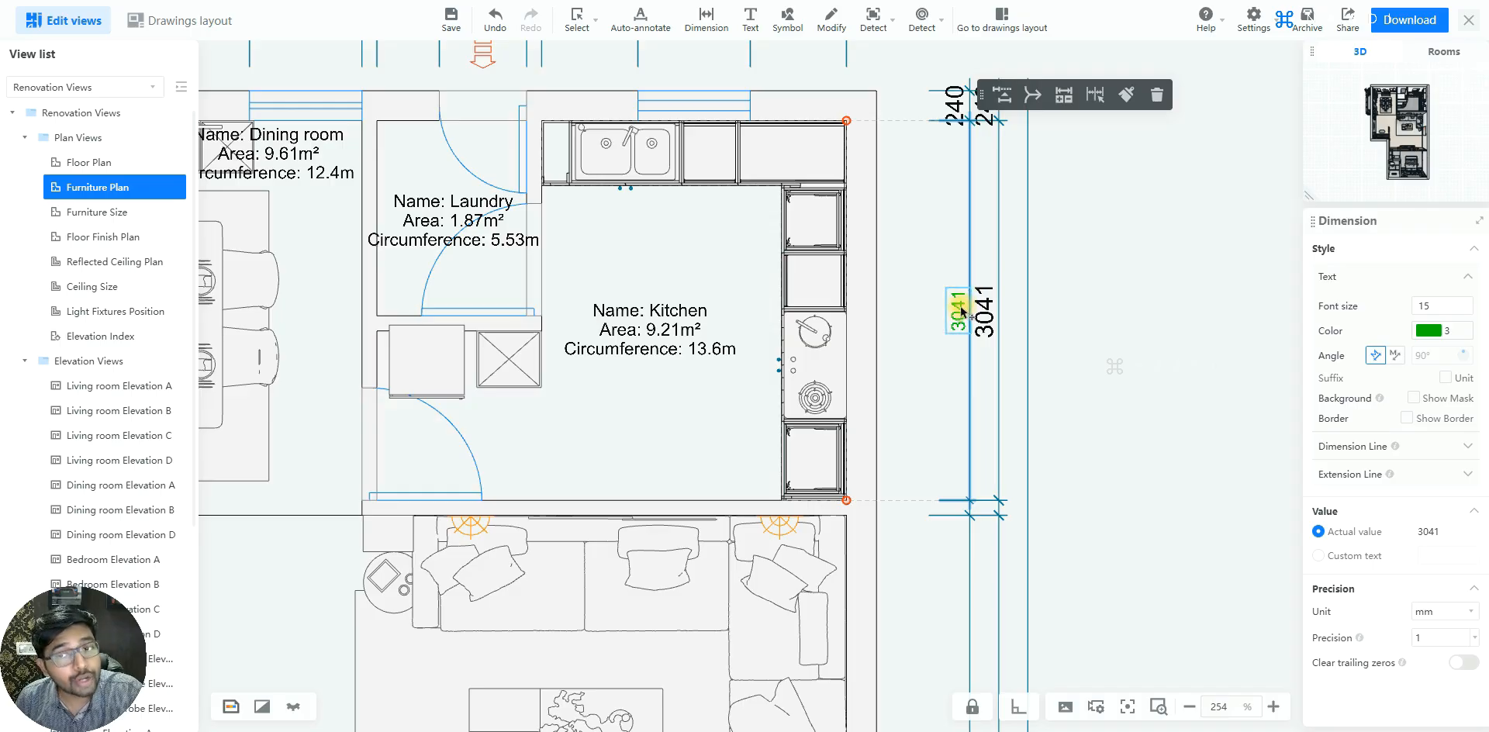
click(1446, 379)
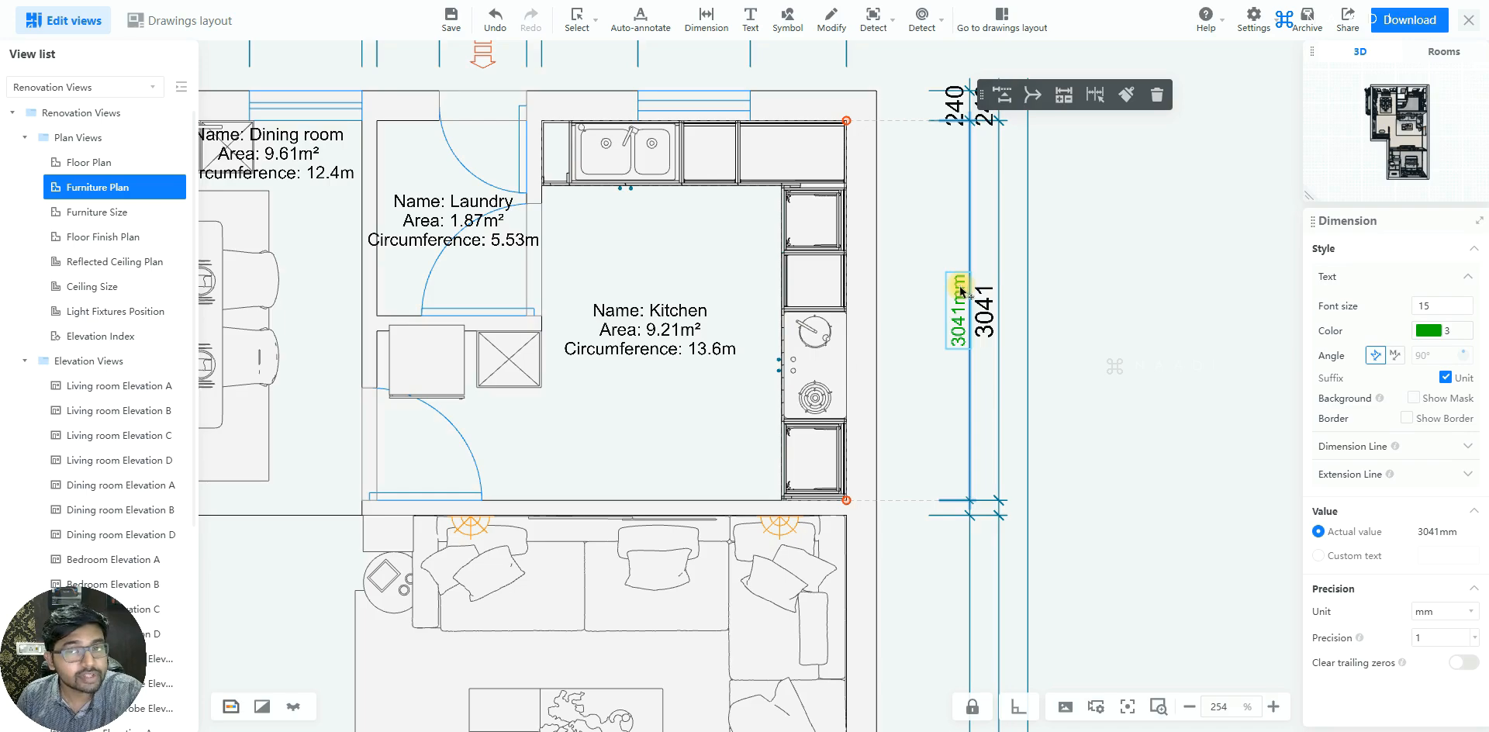
click(1446, 378)
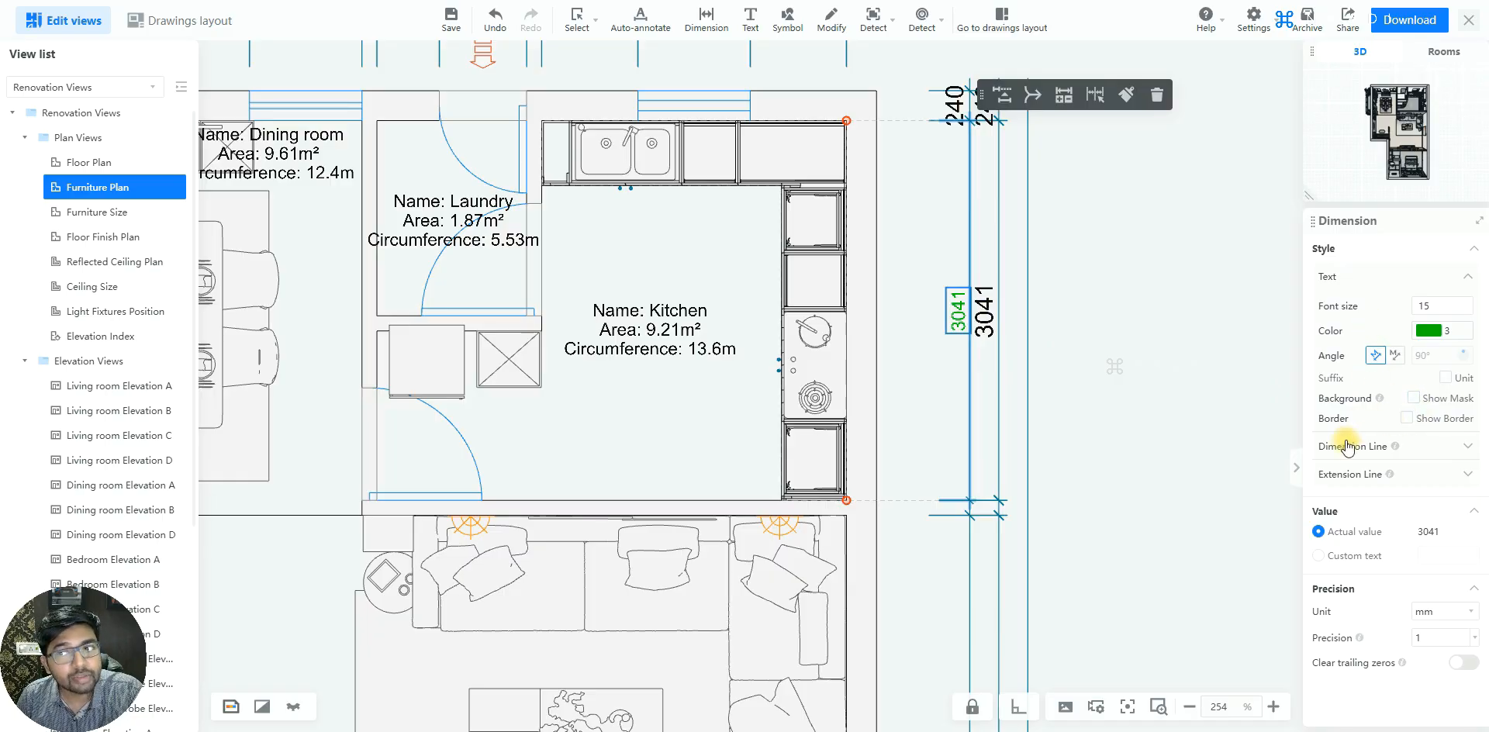
Set the kitchen dimension's dimension line color to magenta, index color 6
click(1427, 447)
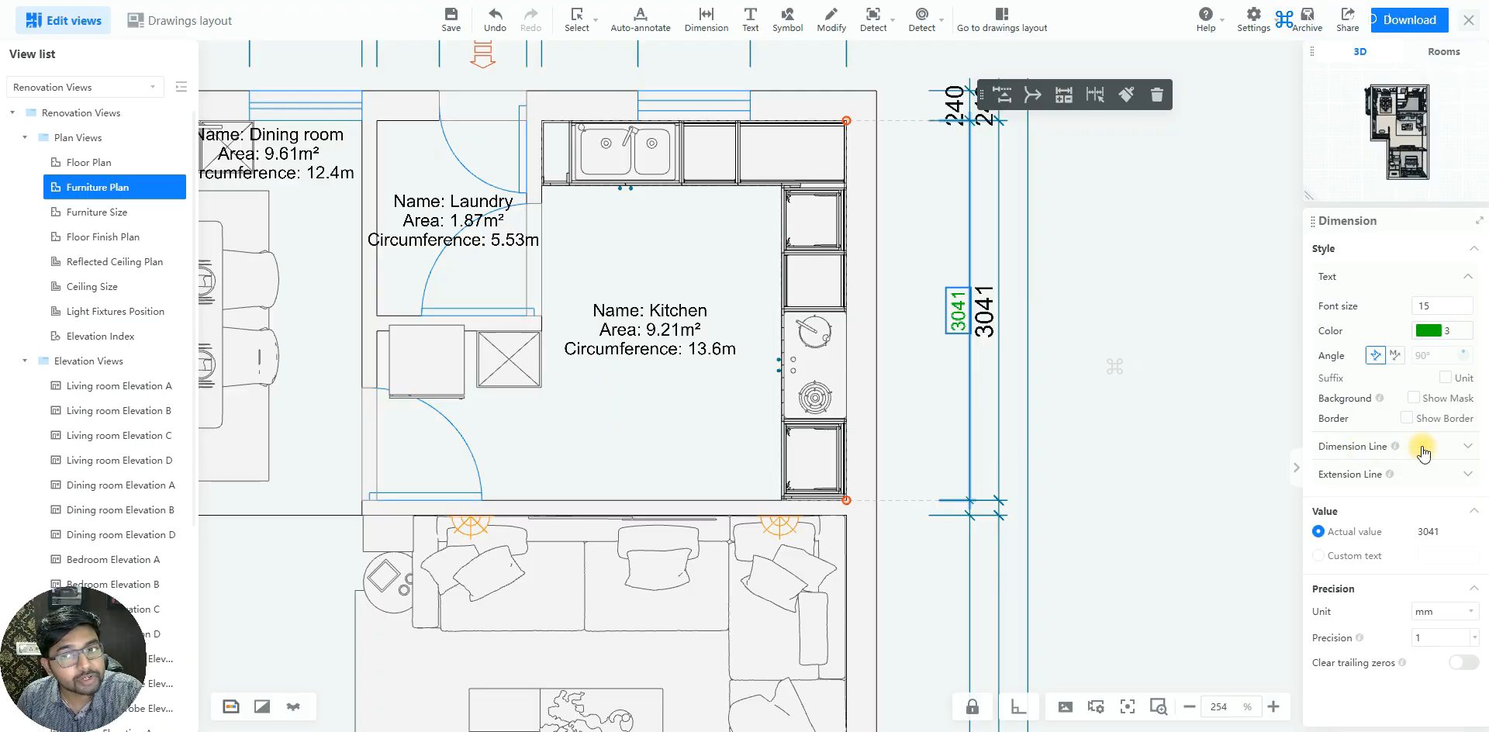
click(1425, 448)
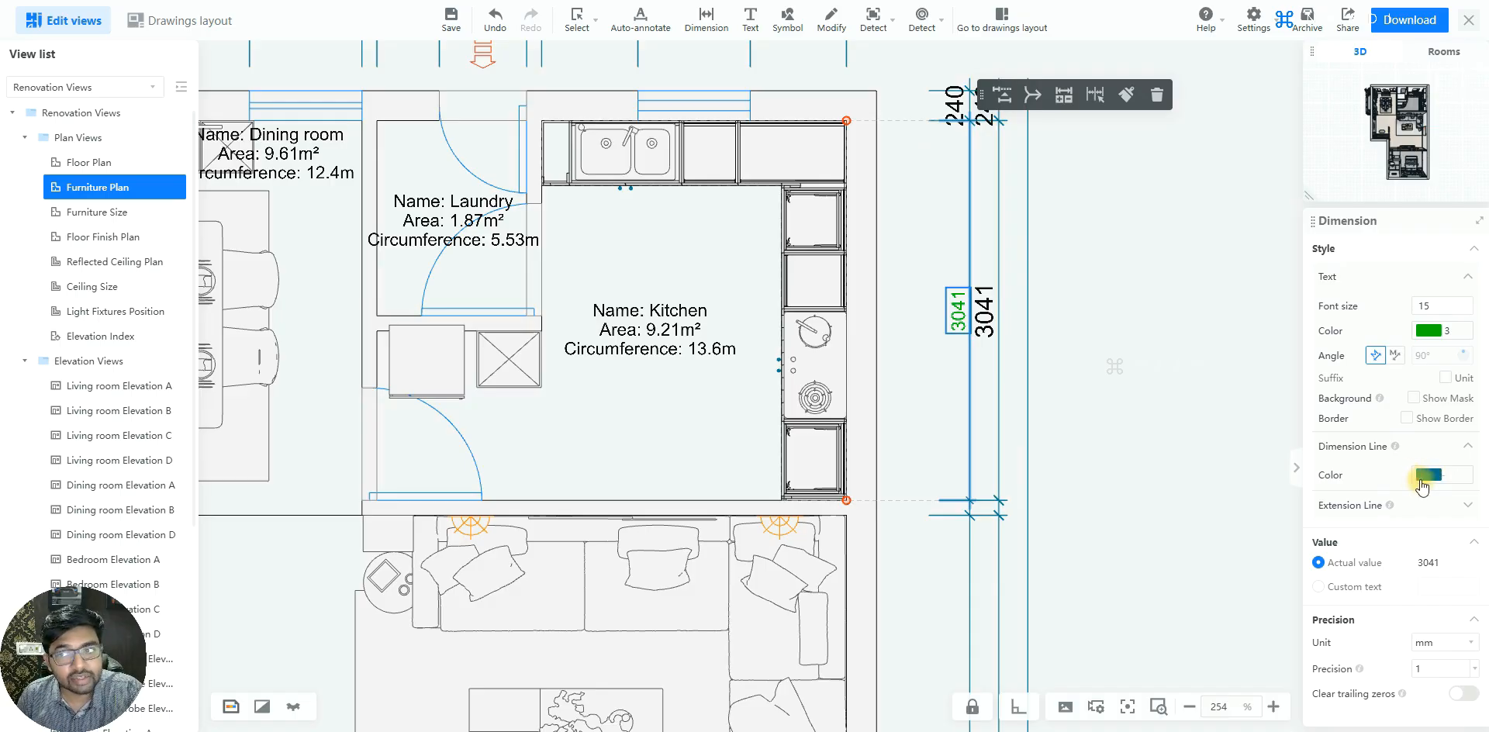
click(1431, 475)
click(1358, 254)
click(1392, 275)
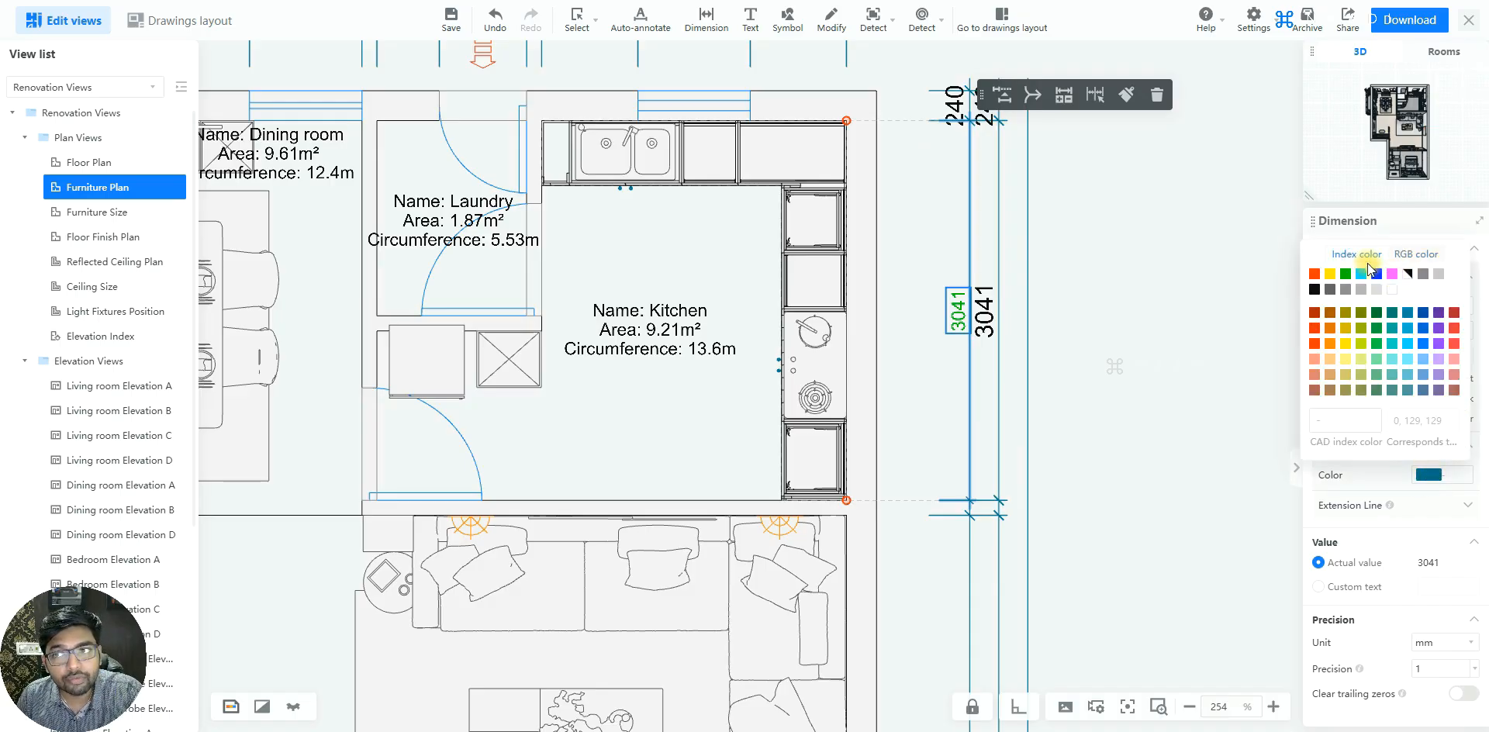
click(1423, 481)
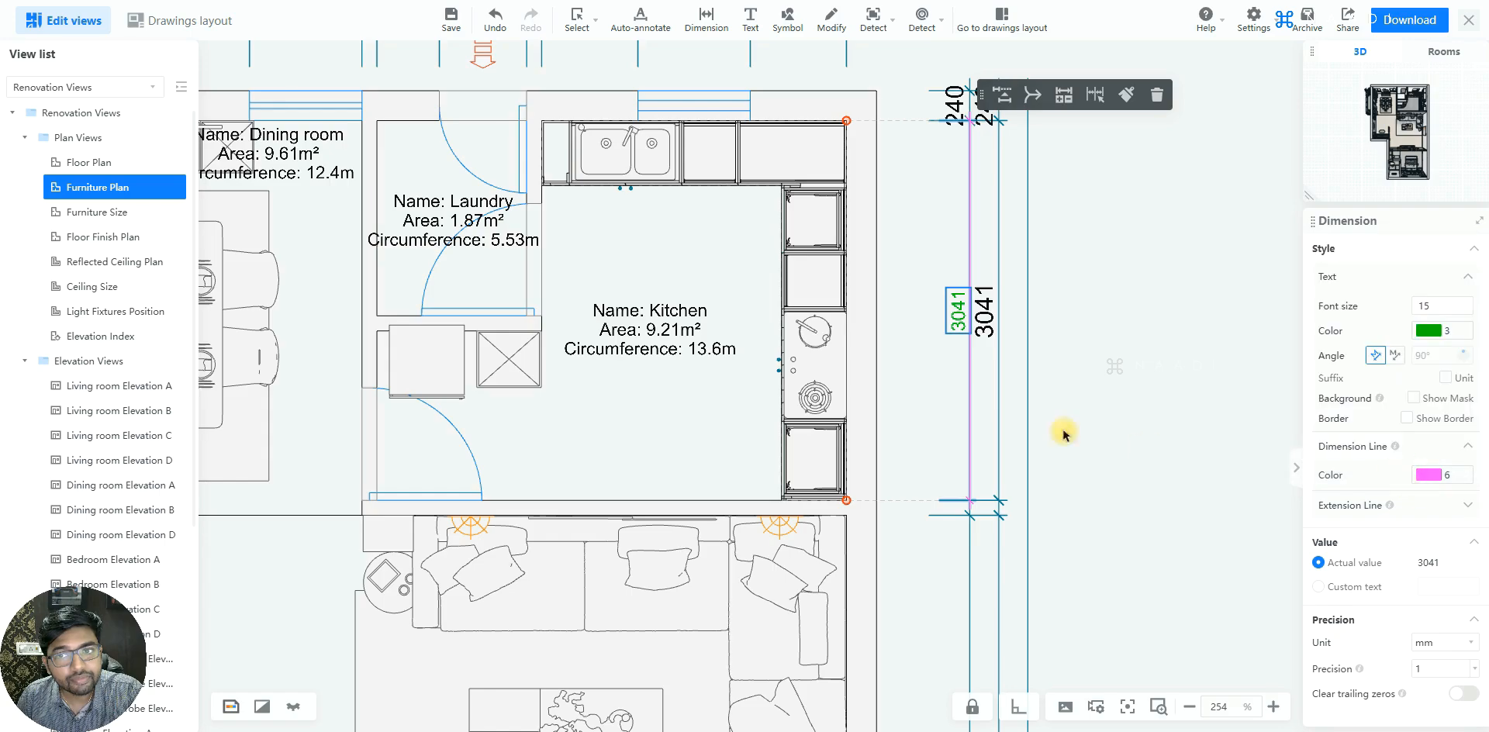
click(1128, 376)
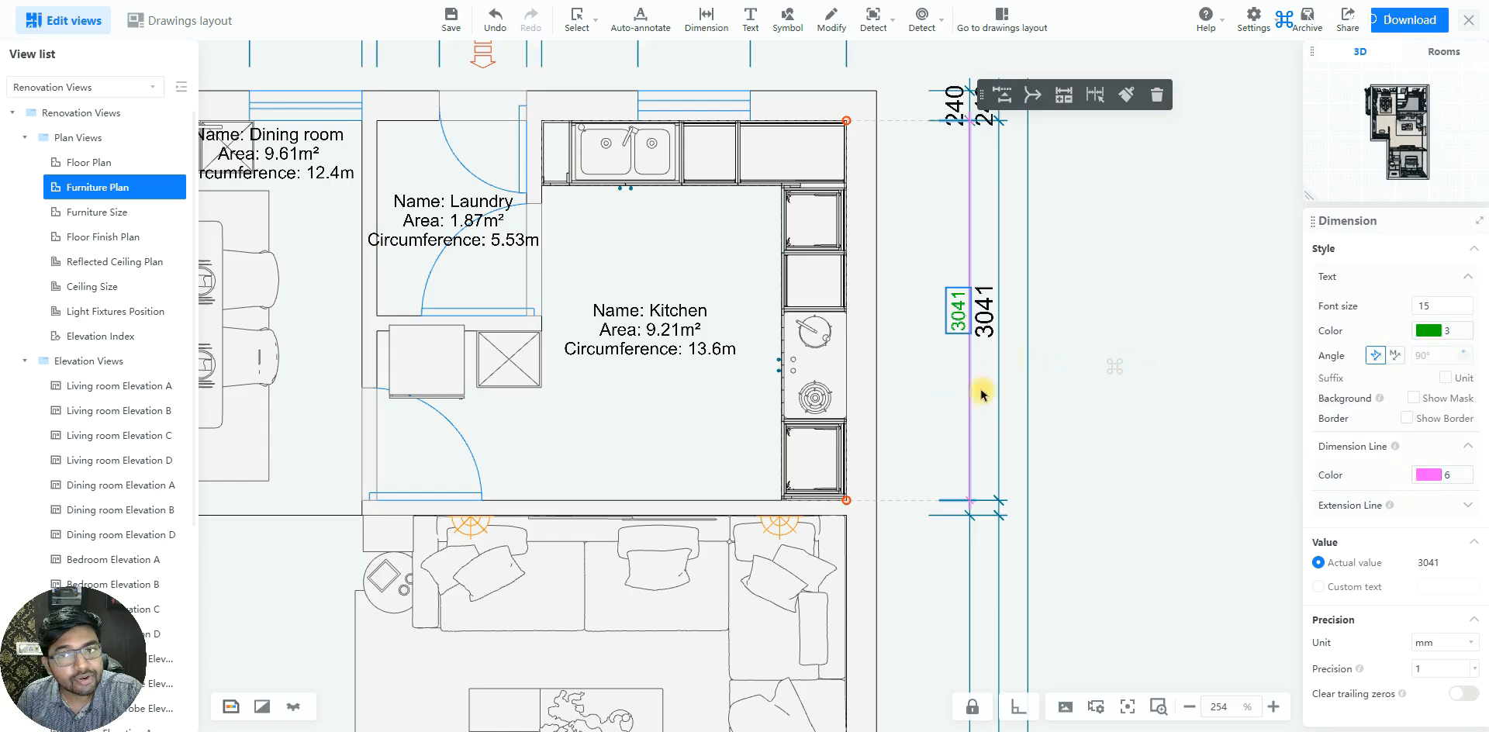
Pick a different index color for the extension lines of the green kitchen dimension
click(959, 333)
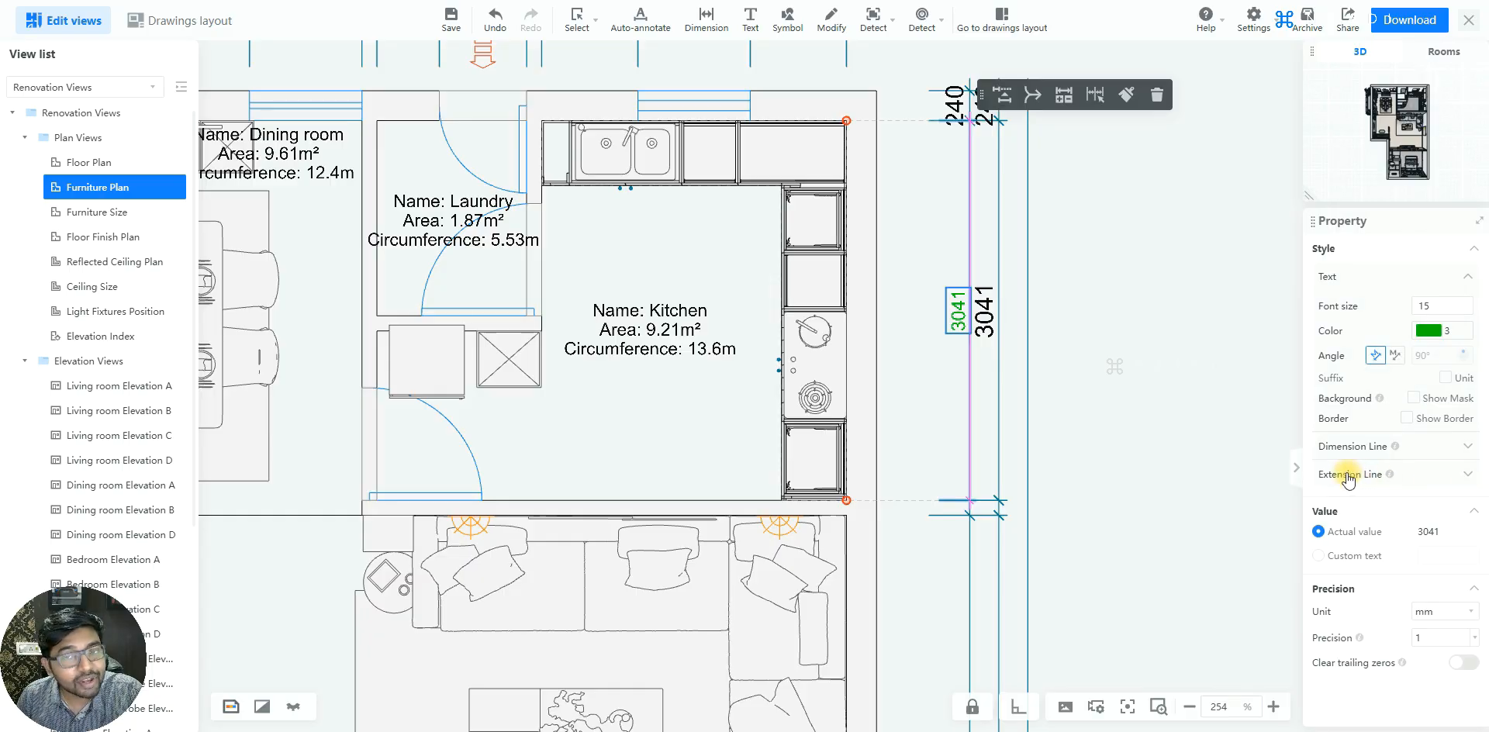
click(1417, 478)
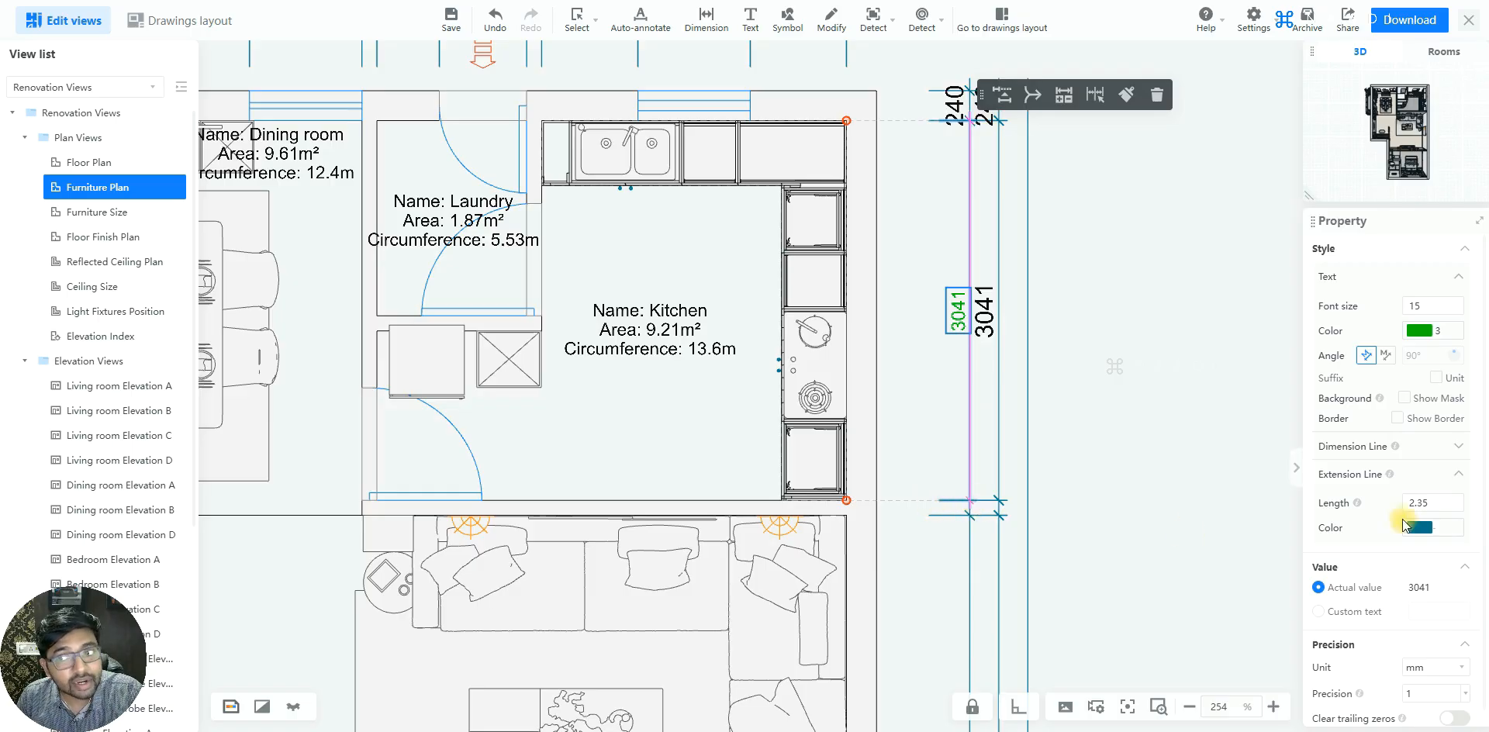
click(1426, 530)
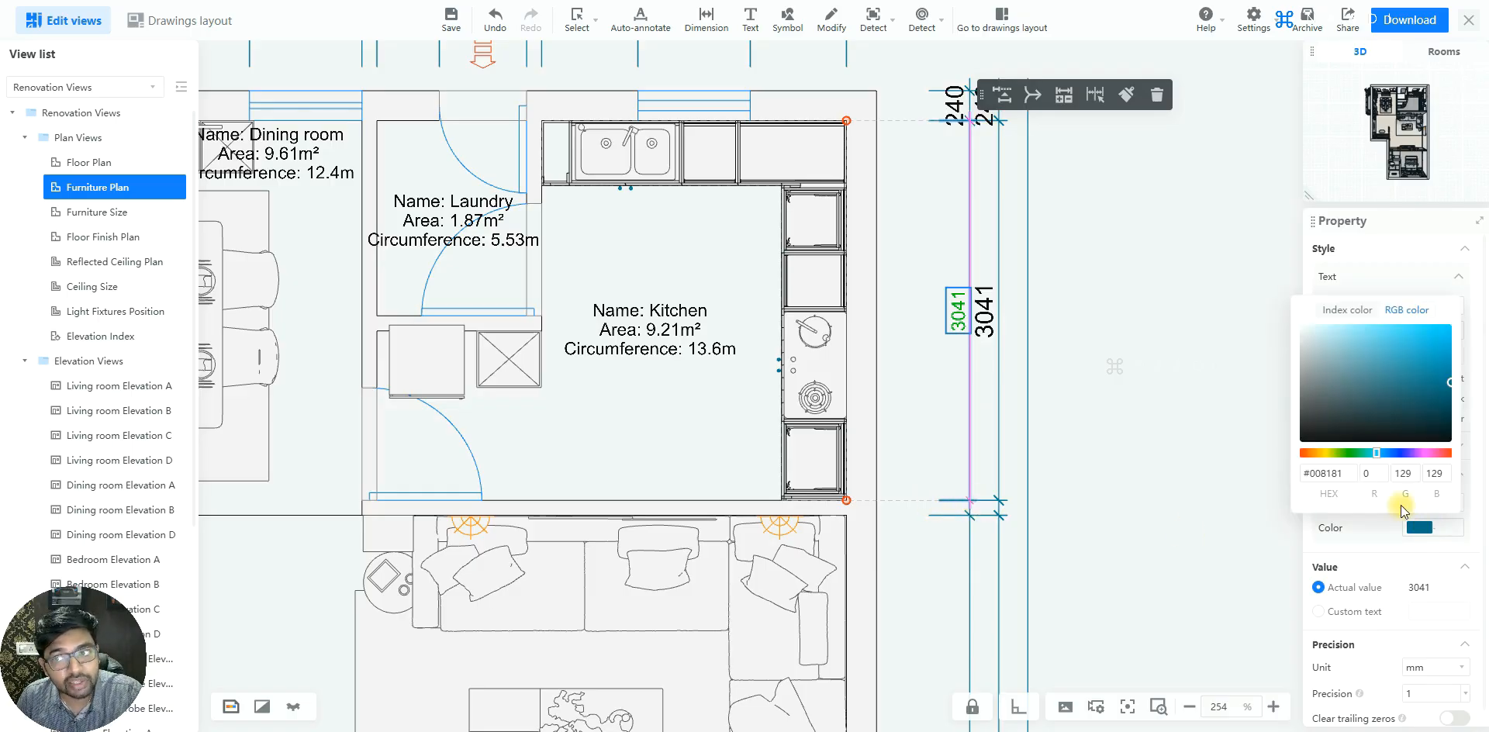
click(1342, 306)
click(1361, 330)
click(959, 510)
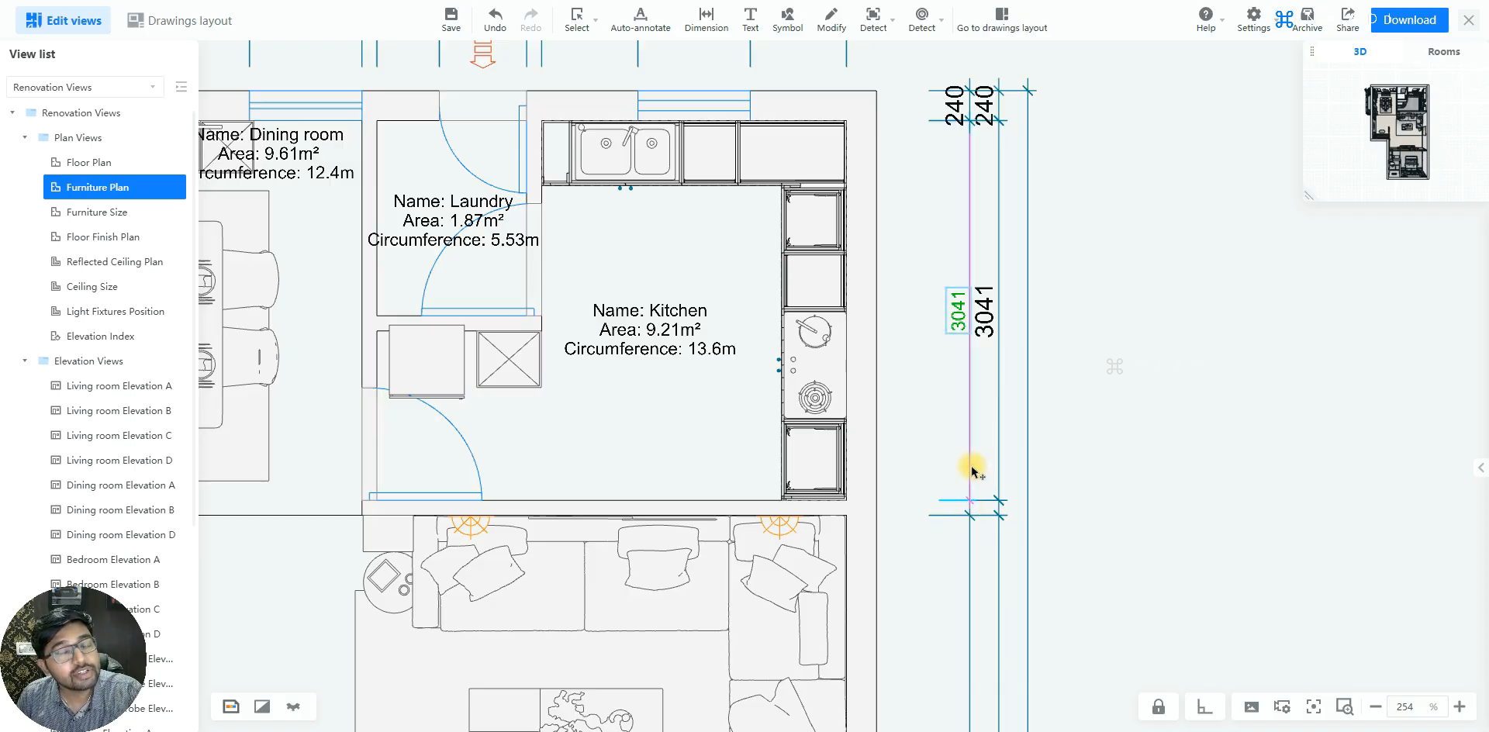
Switch the green kitchen dimension's value to custom text and set it to 3040
click(959, 310)
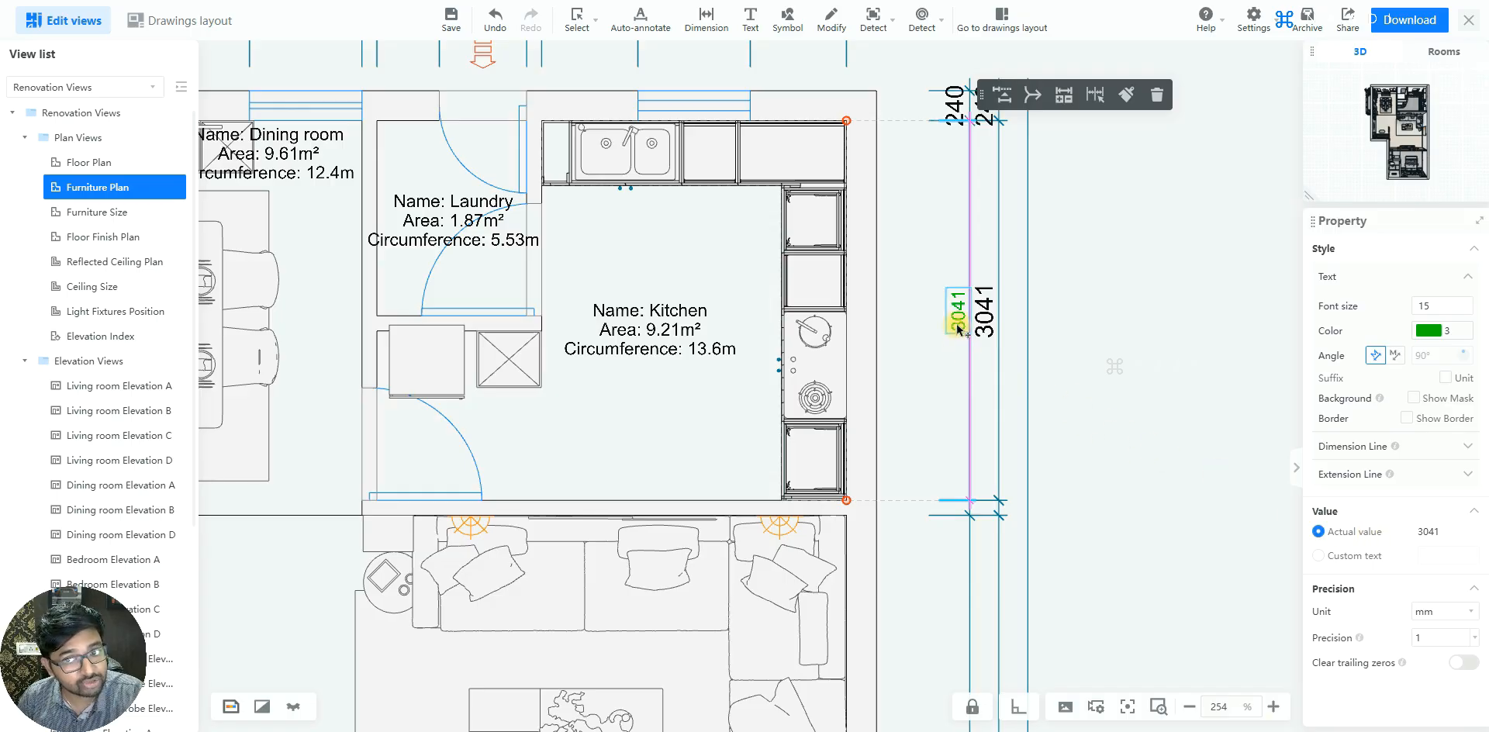
click(1335, 556)
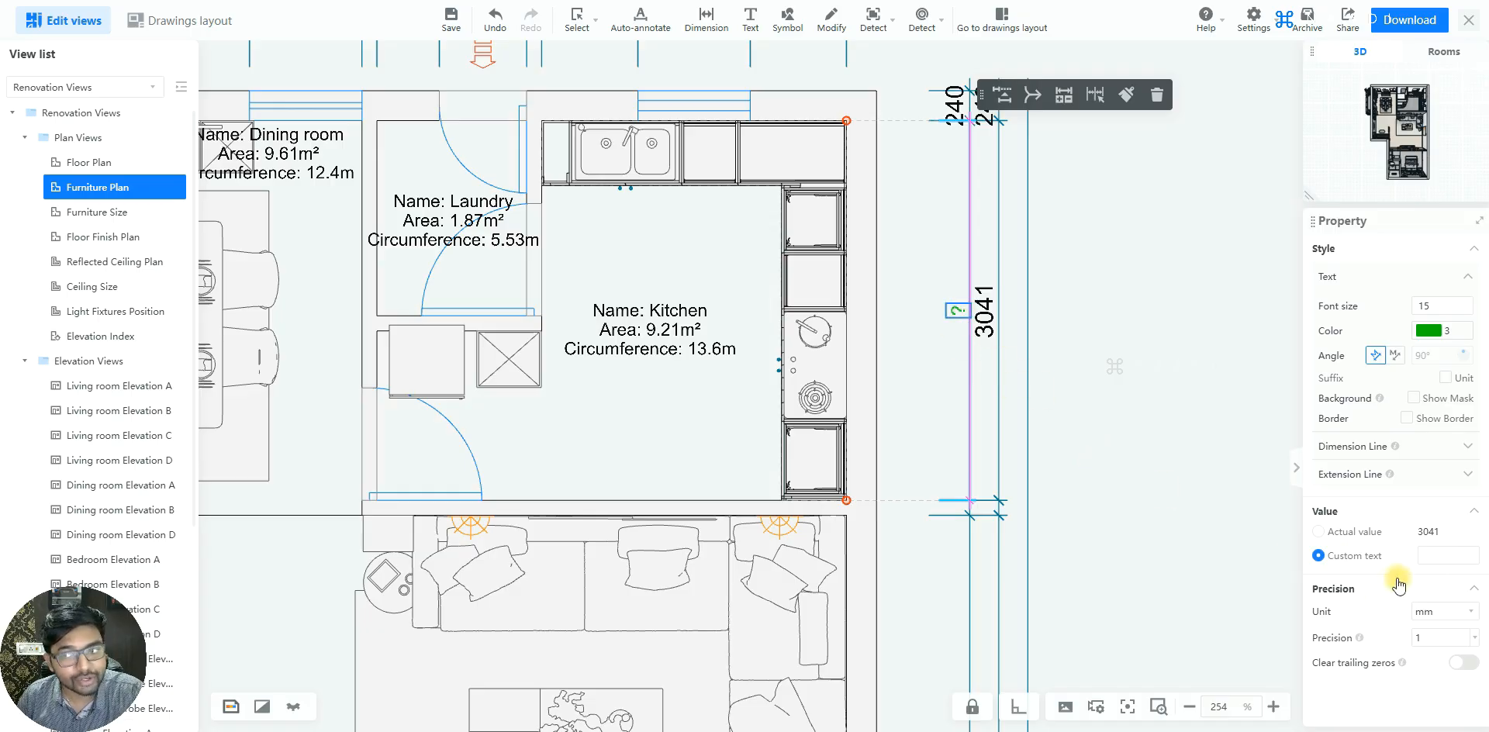
click(1434, 556)
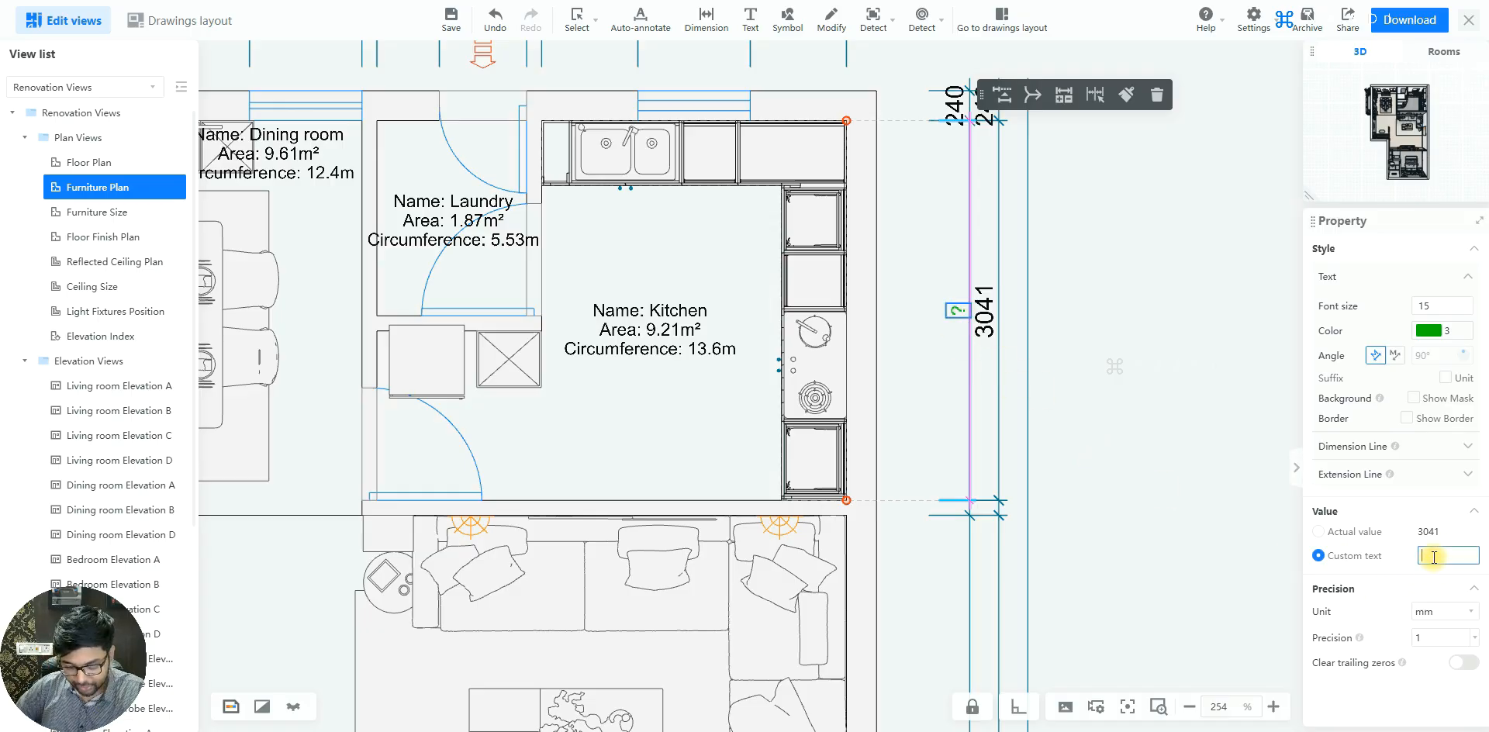
text(30)
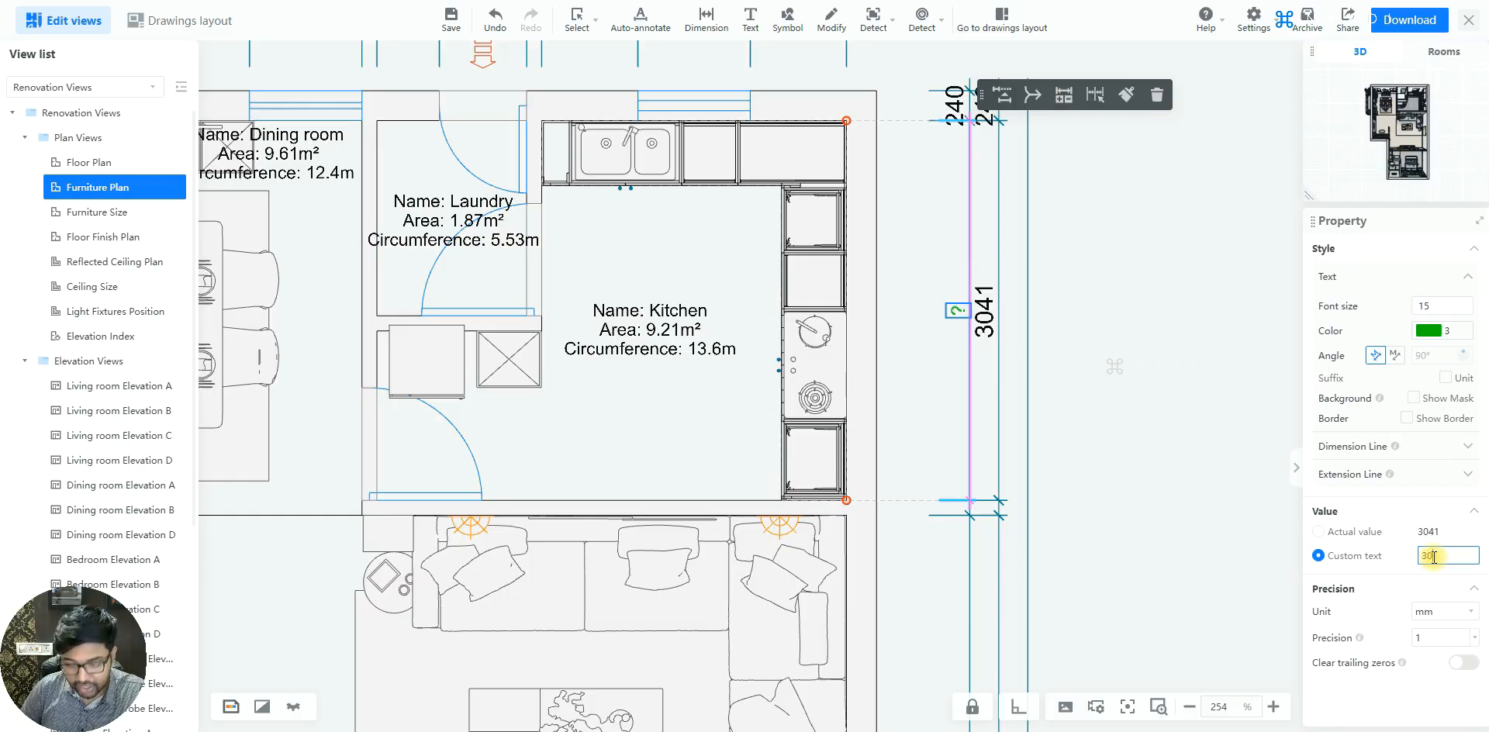
text(40)
key(Return)
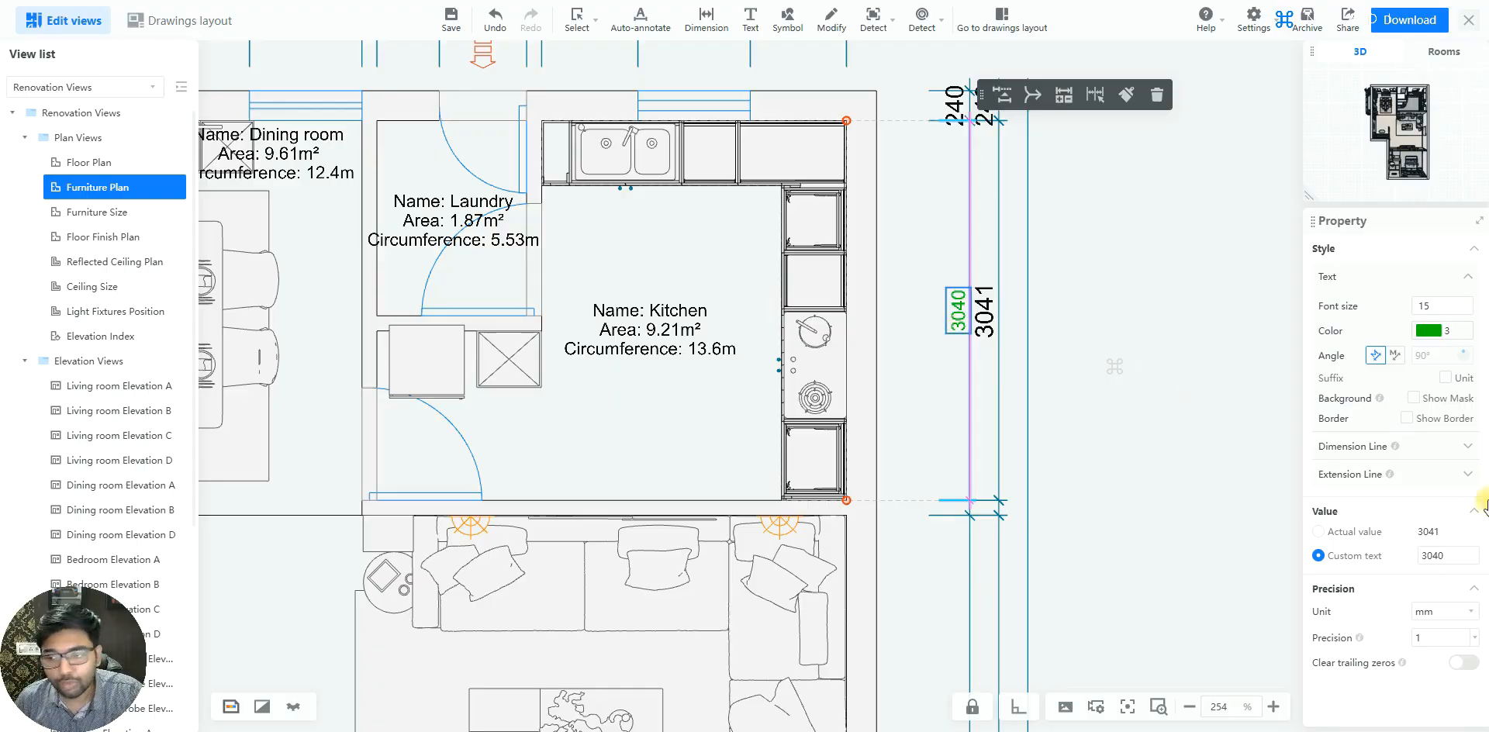
Replace the dimension's custom text with EQ
double_click(1433, 555)
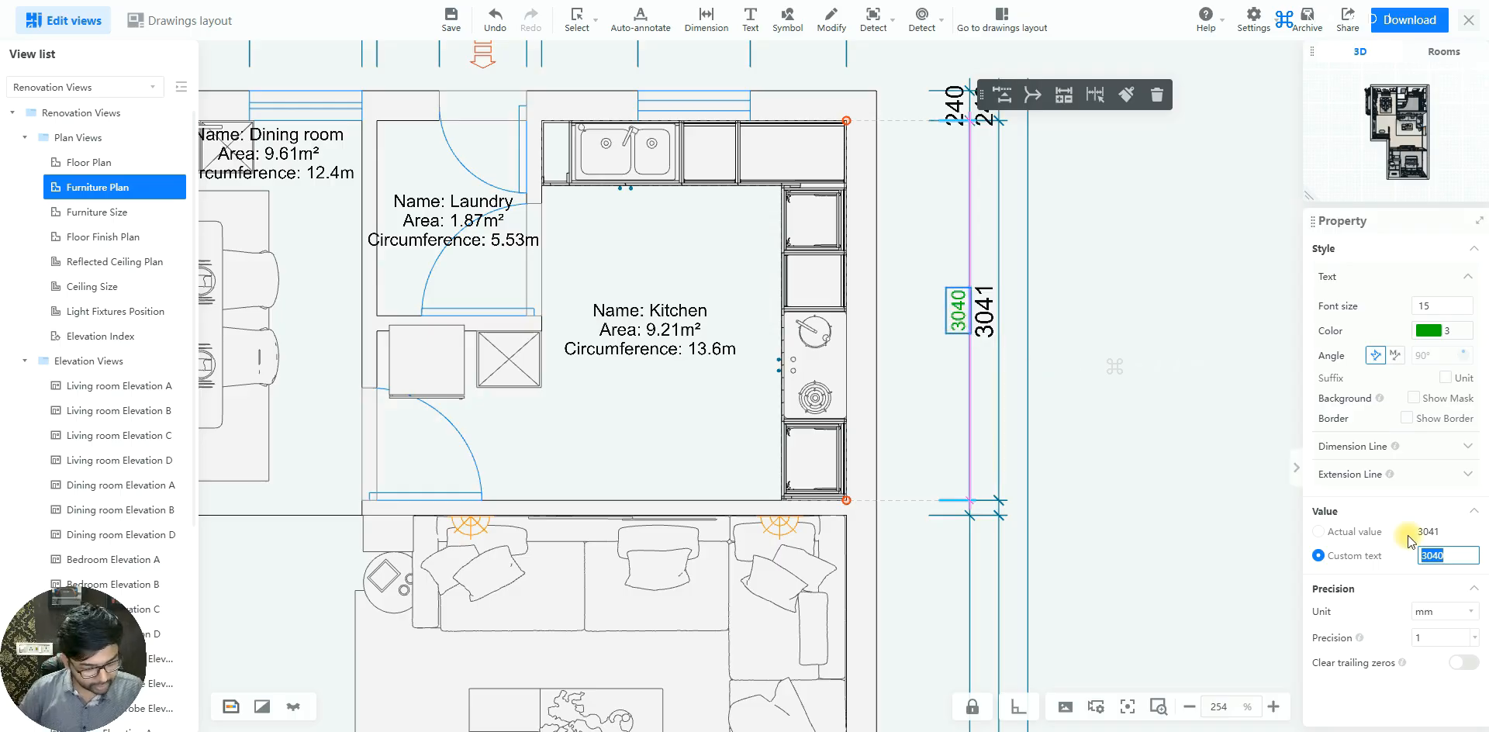
text(EQ)
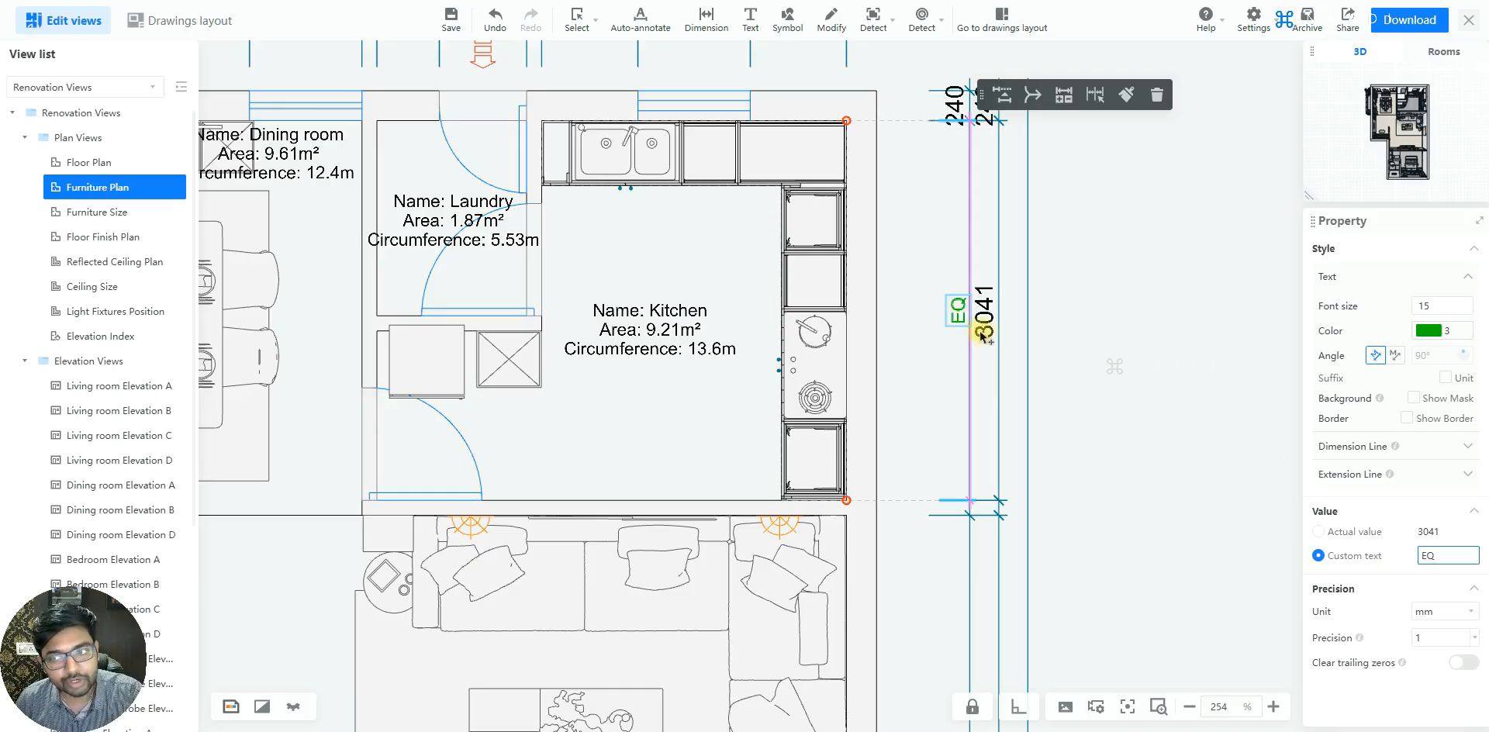
Switch the green kitchen dimension from custom text back to its actual value
click(1335, 537)
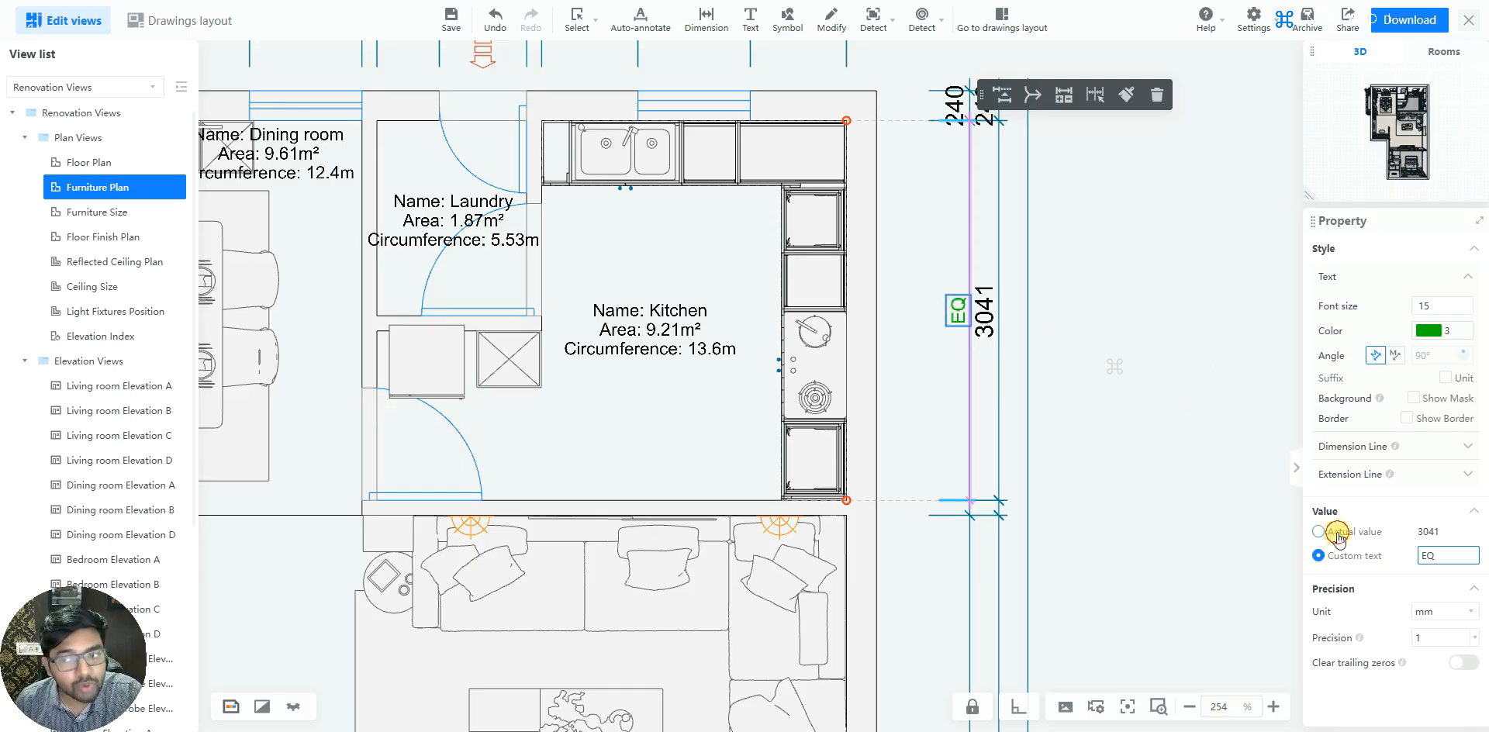
click(1339, 556)
click(1325, 533)
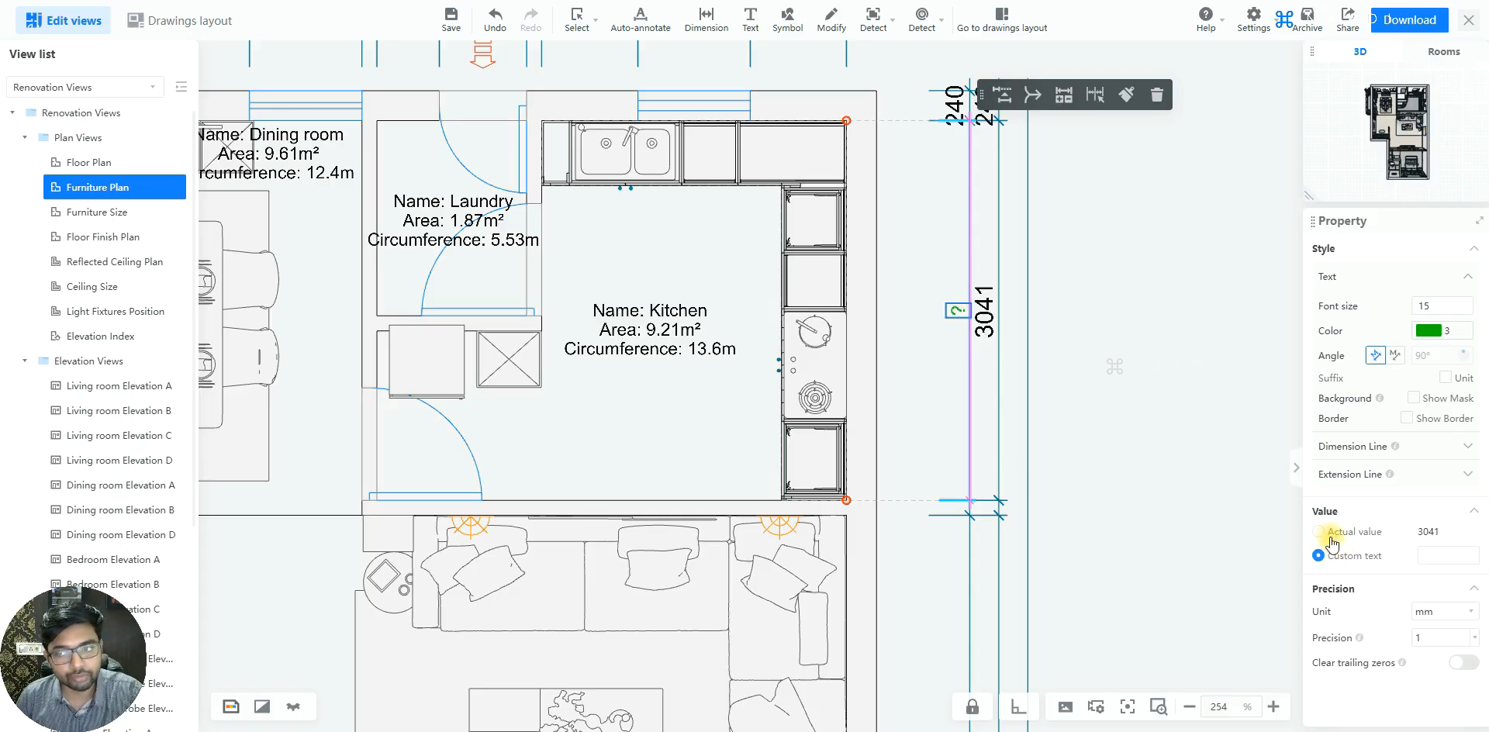
Try Feet w/Fractional inches as the green kitchen dimension's unit and return the unit to mm
scroll(948, 335, up, 2)
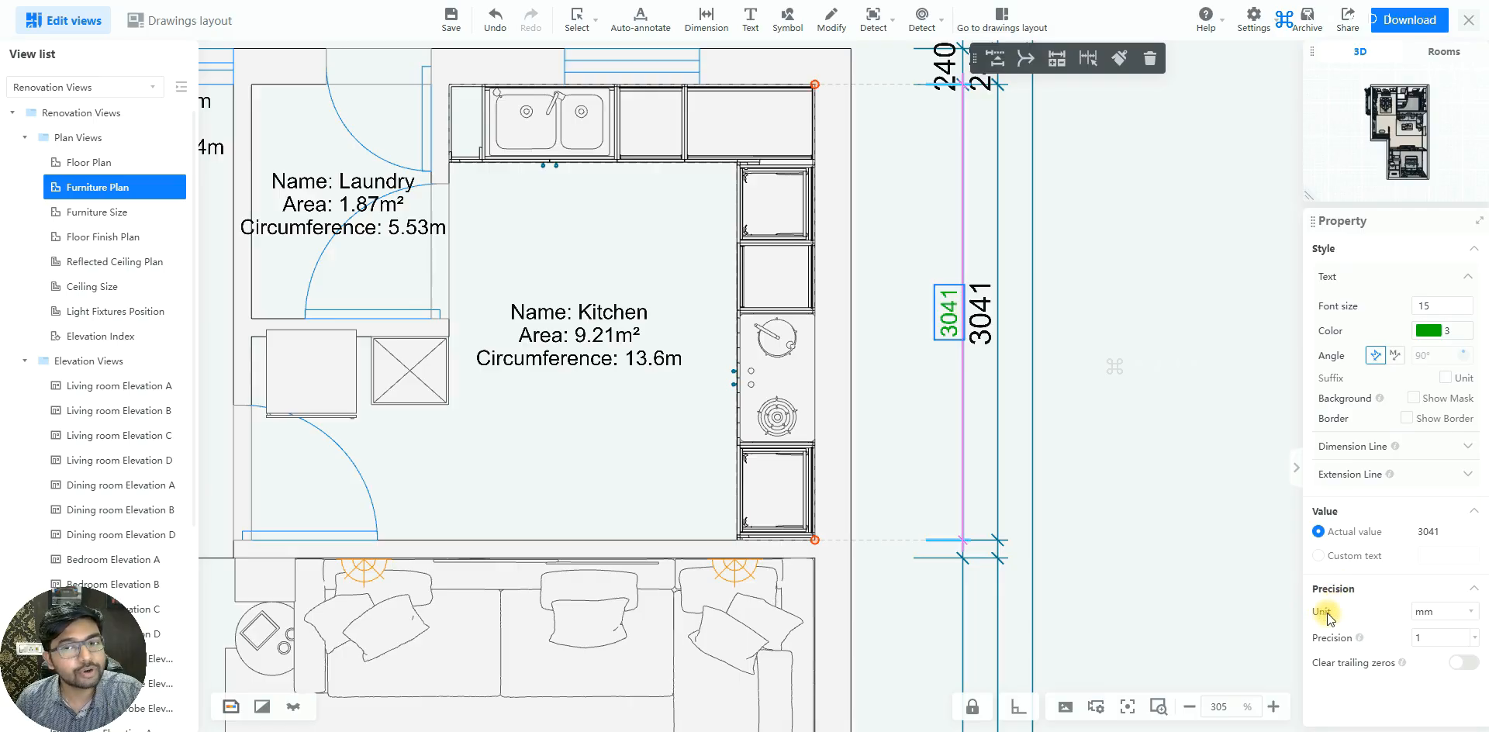
click(1472, 613)
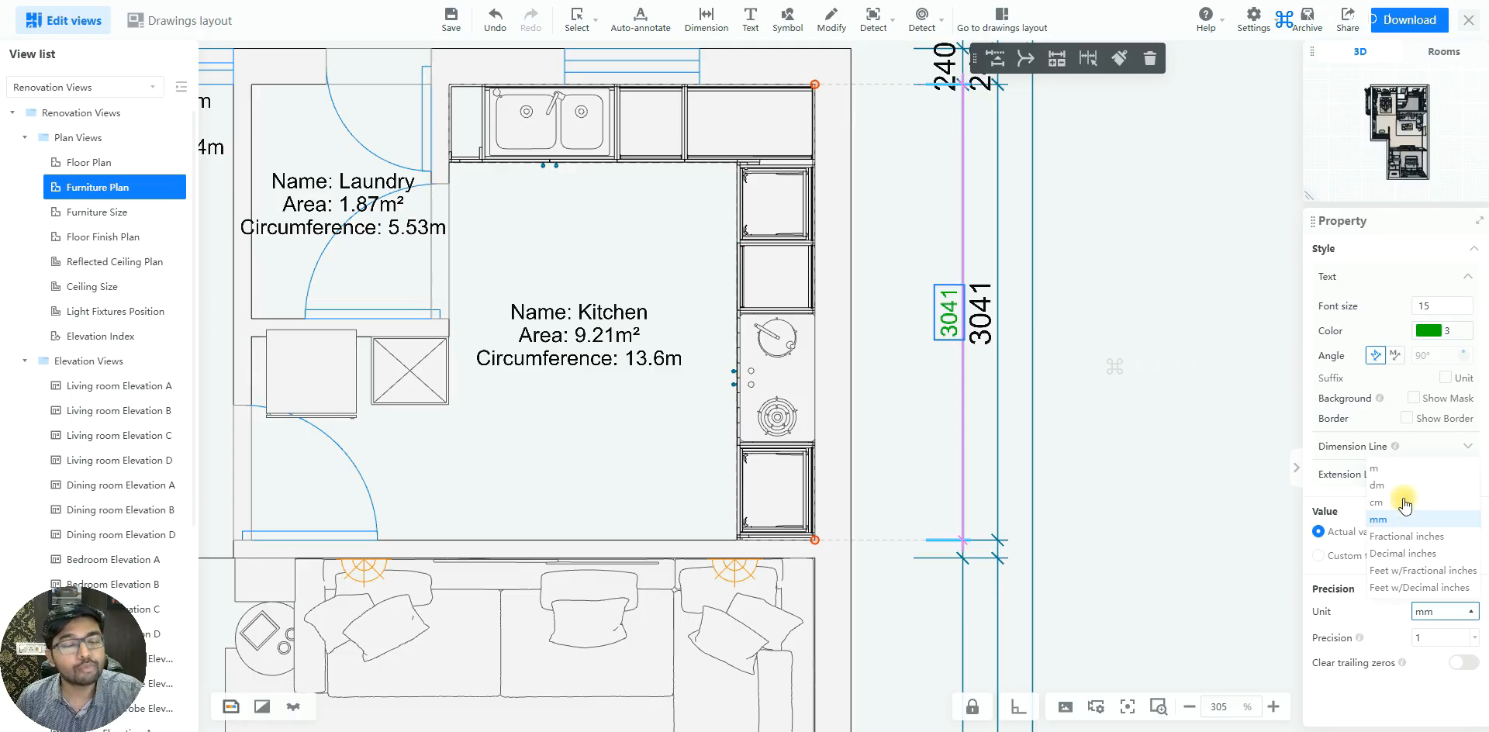
click(1413, 574)
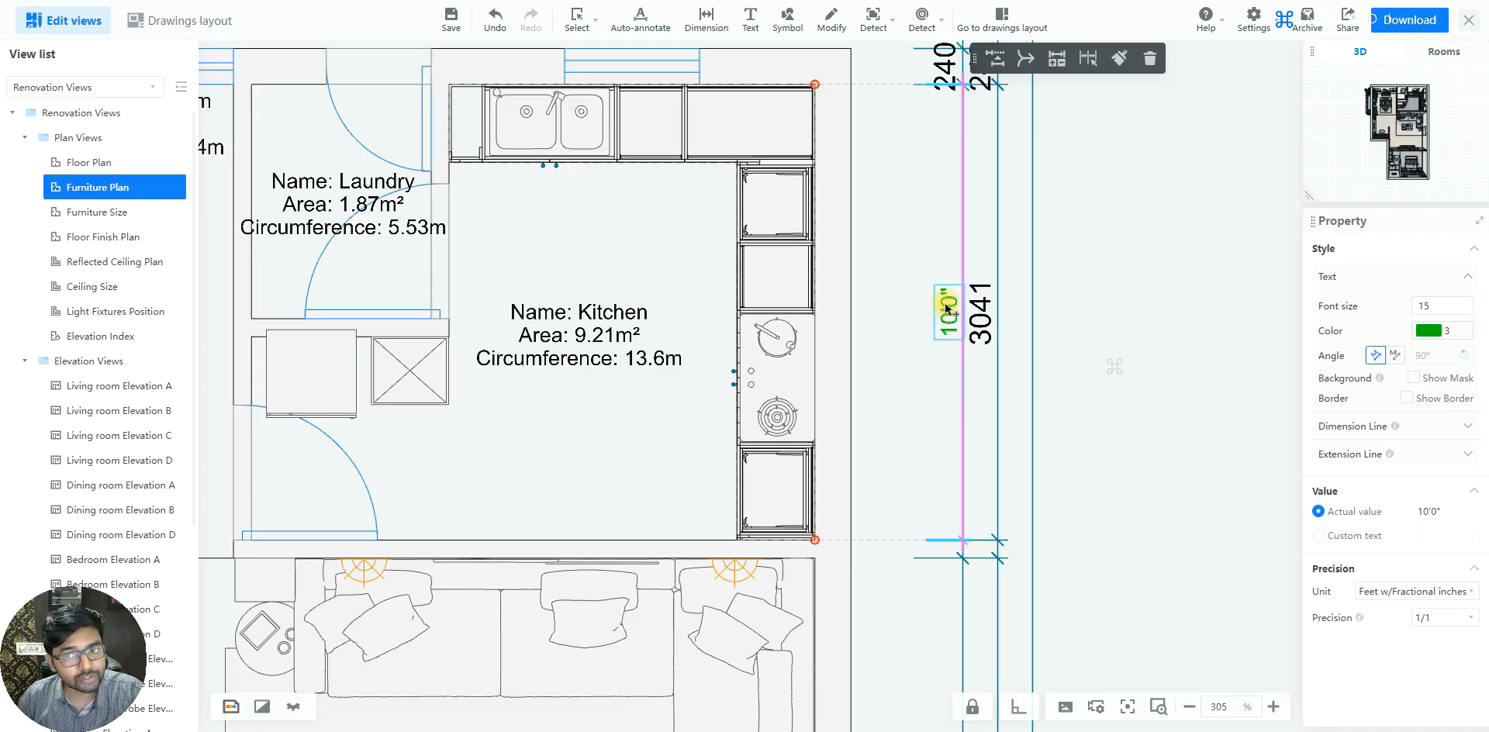
click(1437, 618)
click(1389, 653)
click(1397, 591)
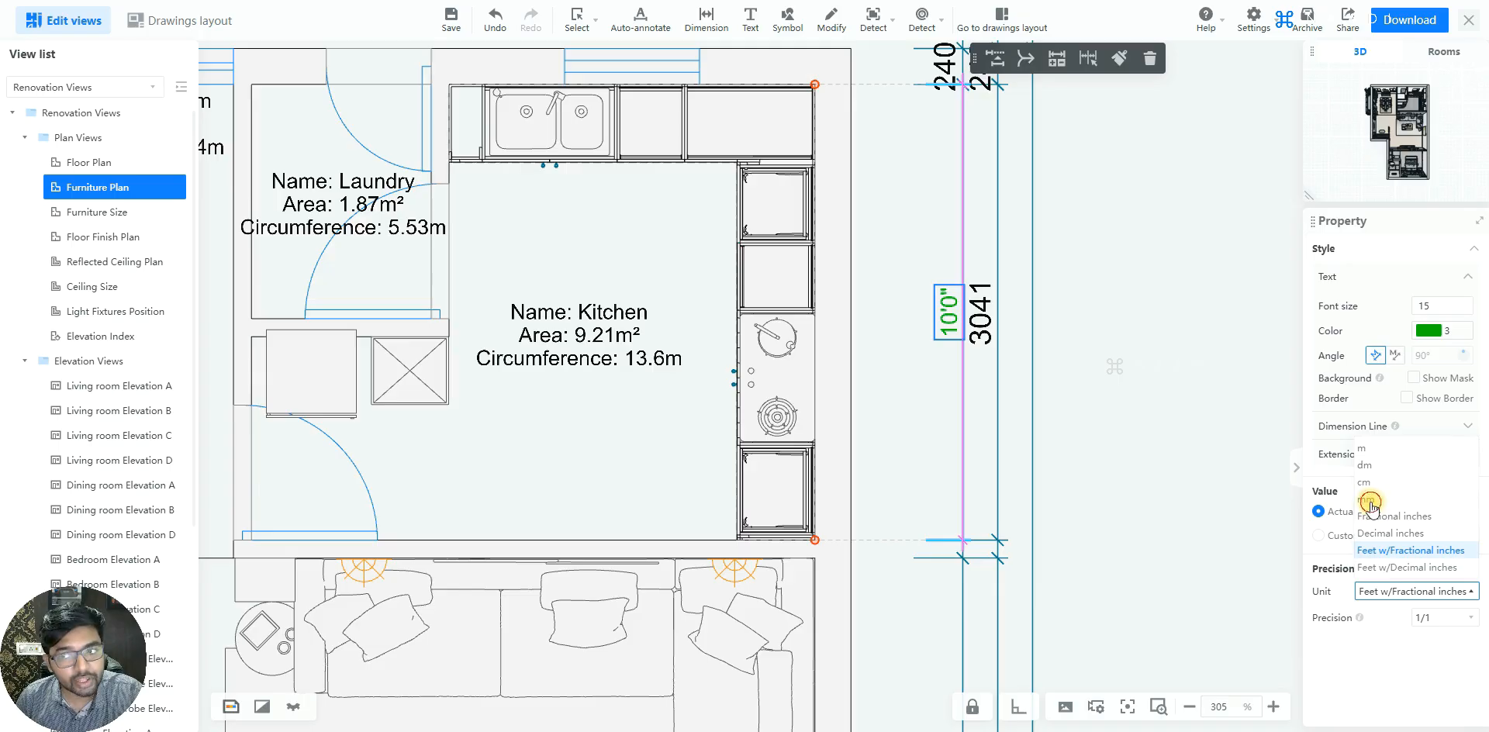
click(1370, 501)
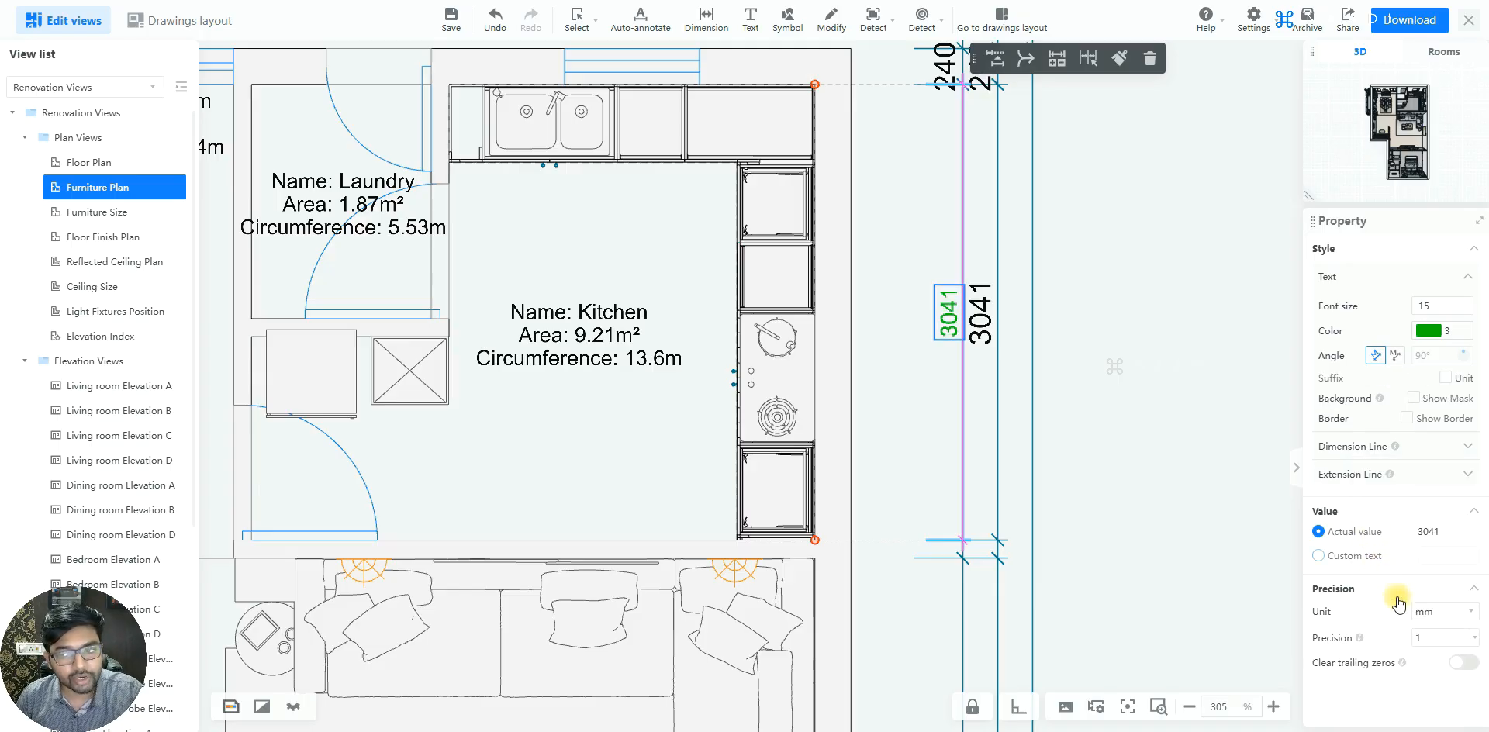
Try a precision of 0.01 on the green kitchen dimension and deselect it
click(1476, 640)
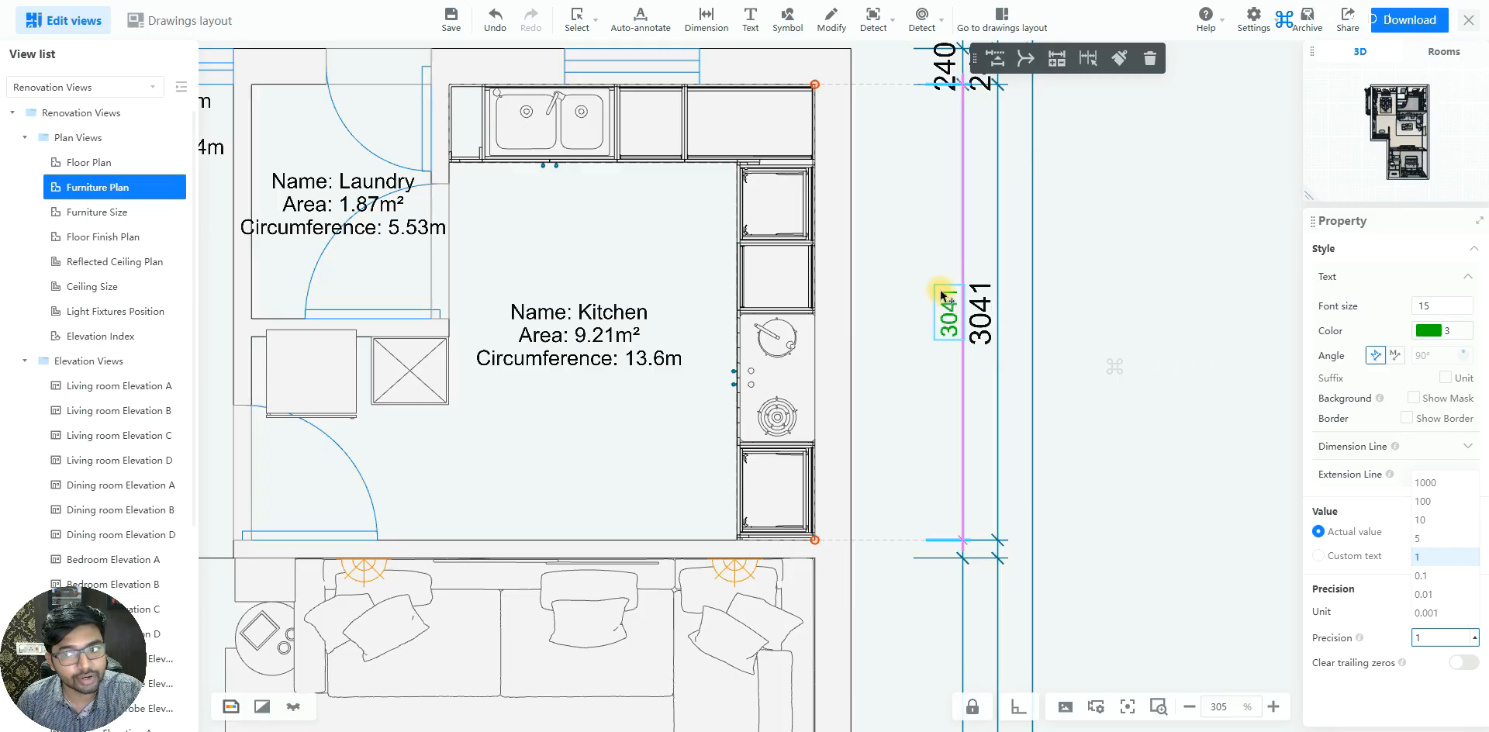
click(1424, 594)
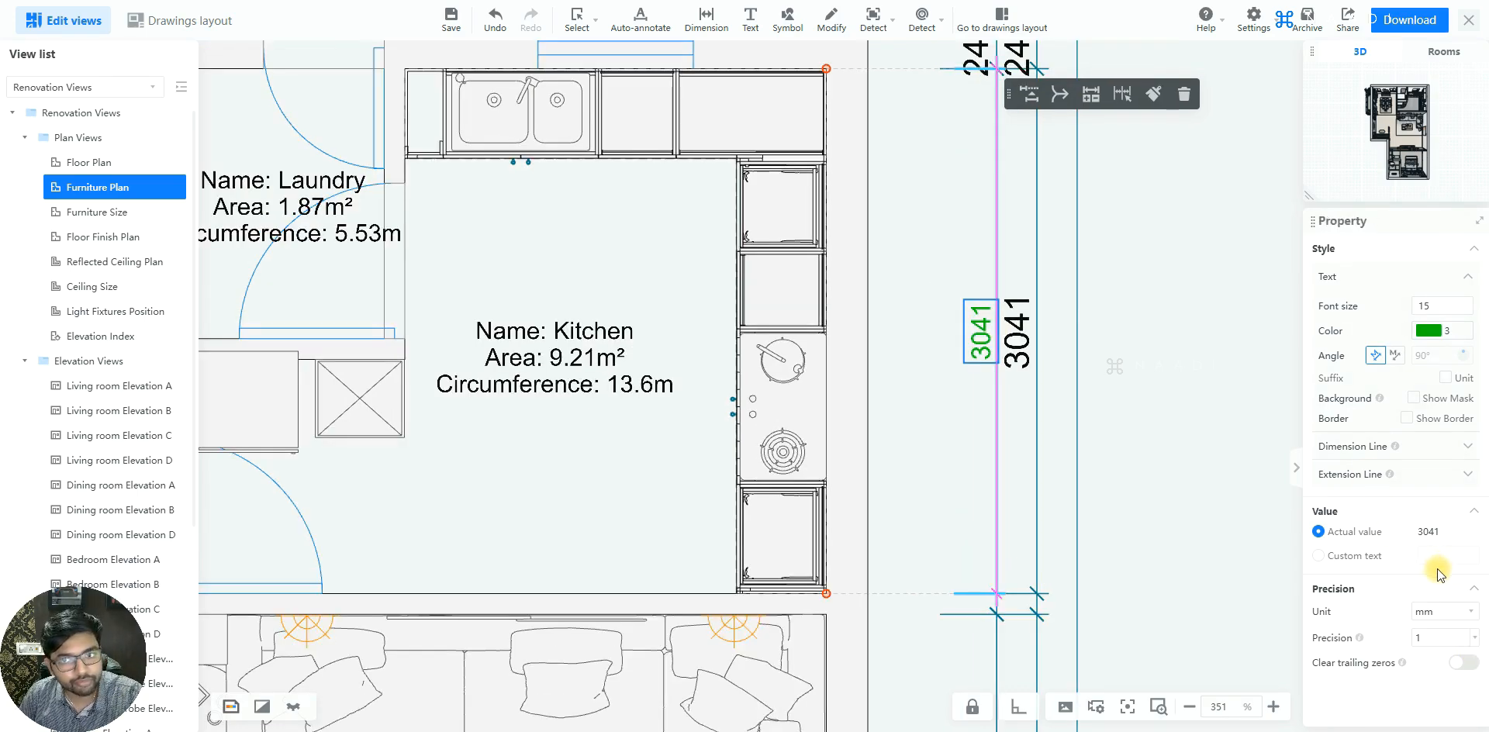
scroll(1064, 532, down, 2)
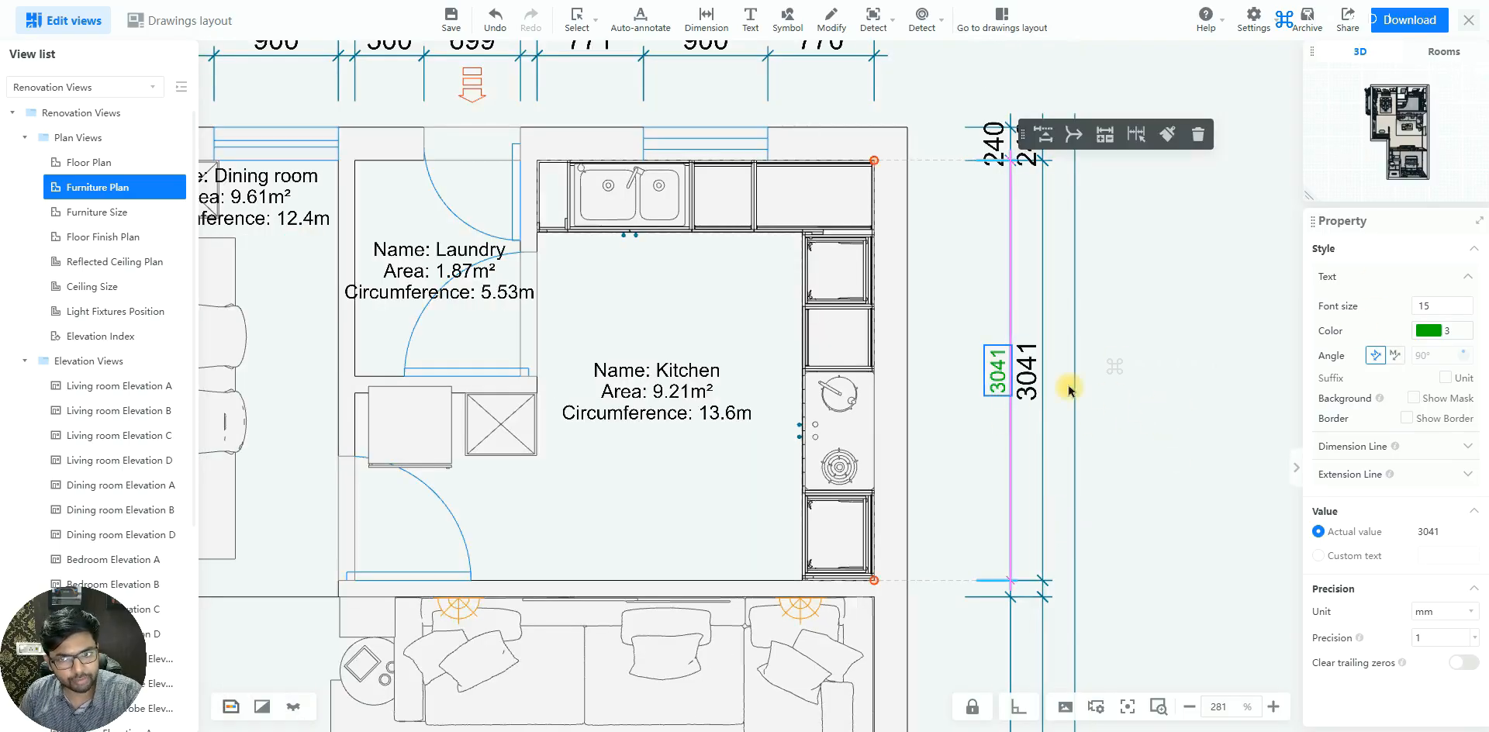
click(1000, 377)
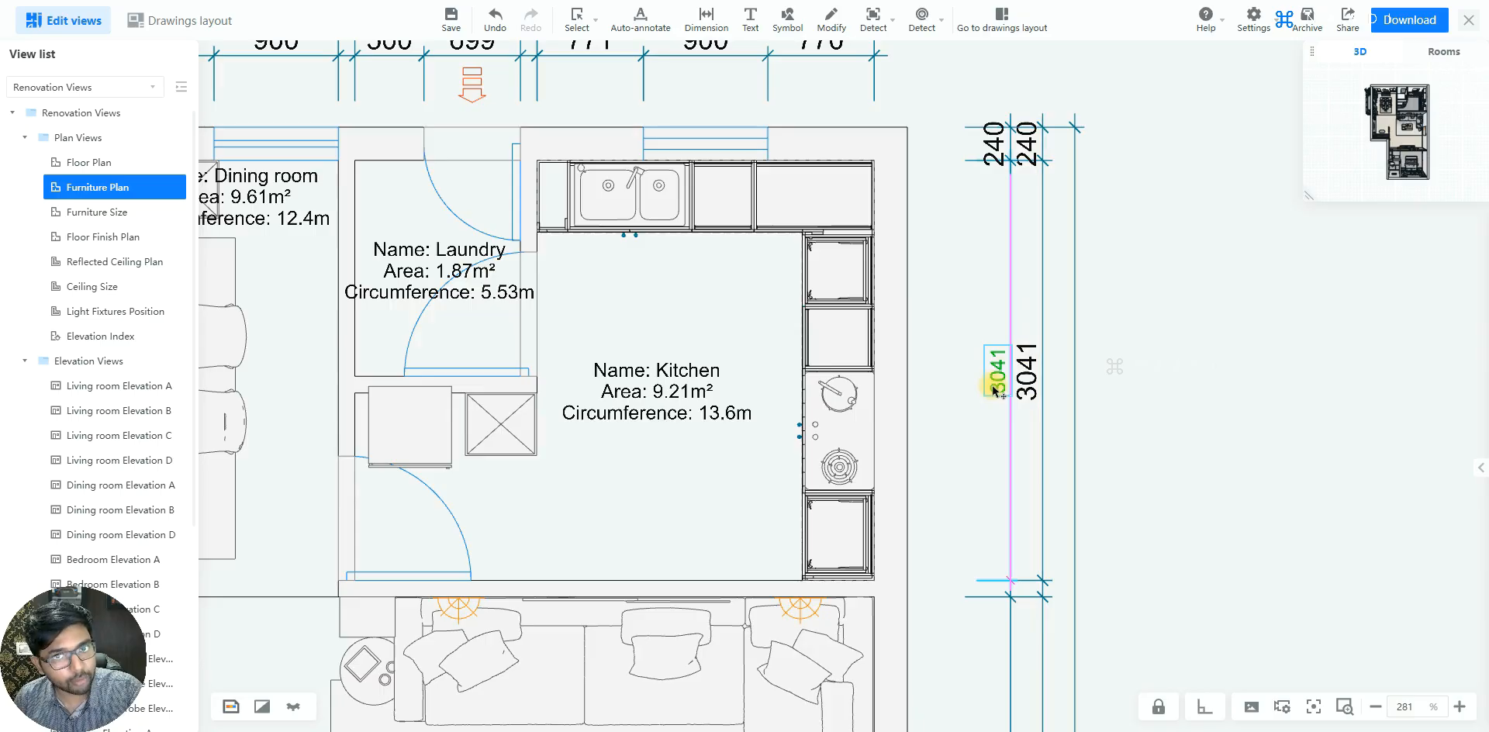
Select together all dimensions in the three rows above the plan, including the overall width dimension
scroll(1124, 503, down, 2)
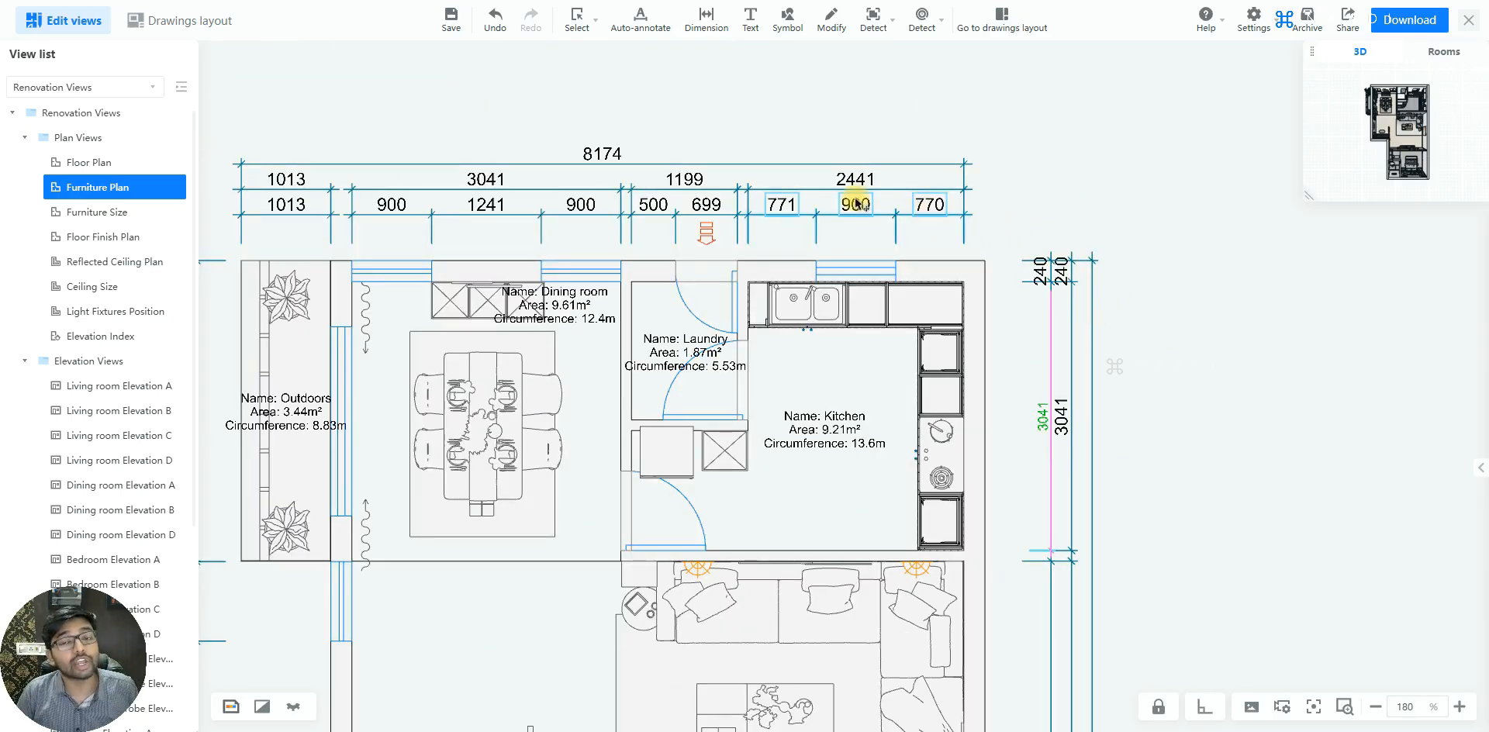
scroll(998, 207, down, 2)
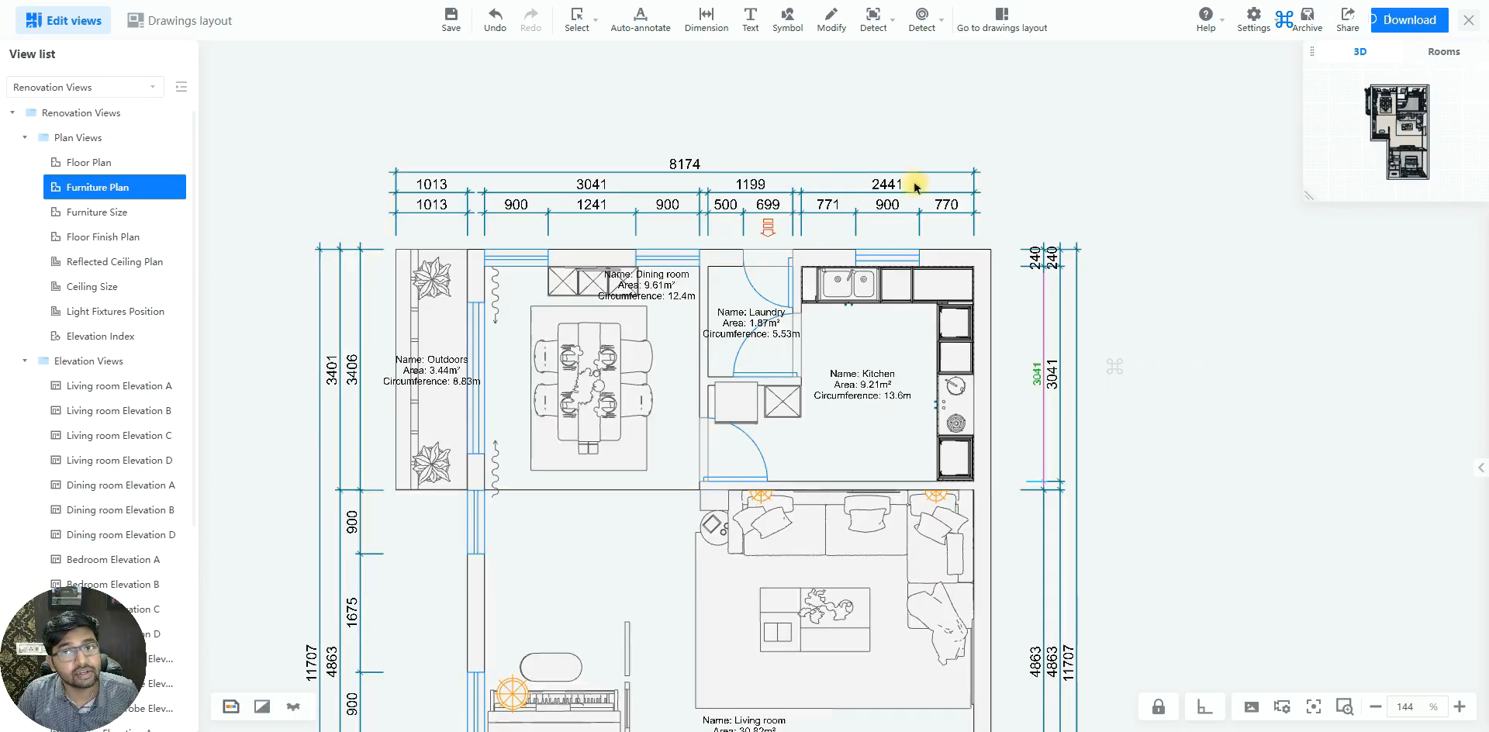
click(962, 217)
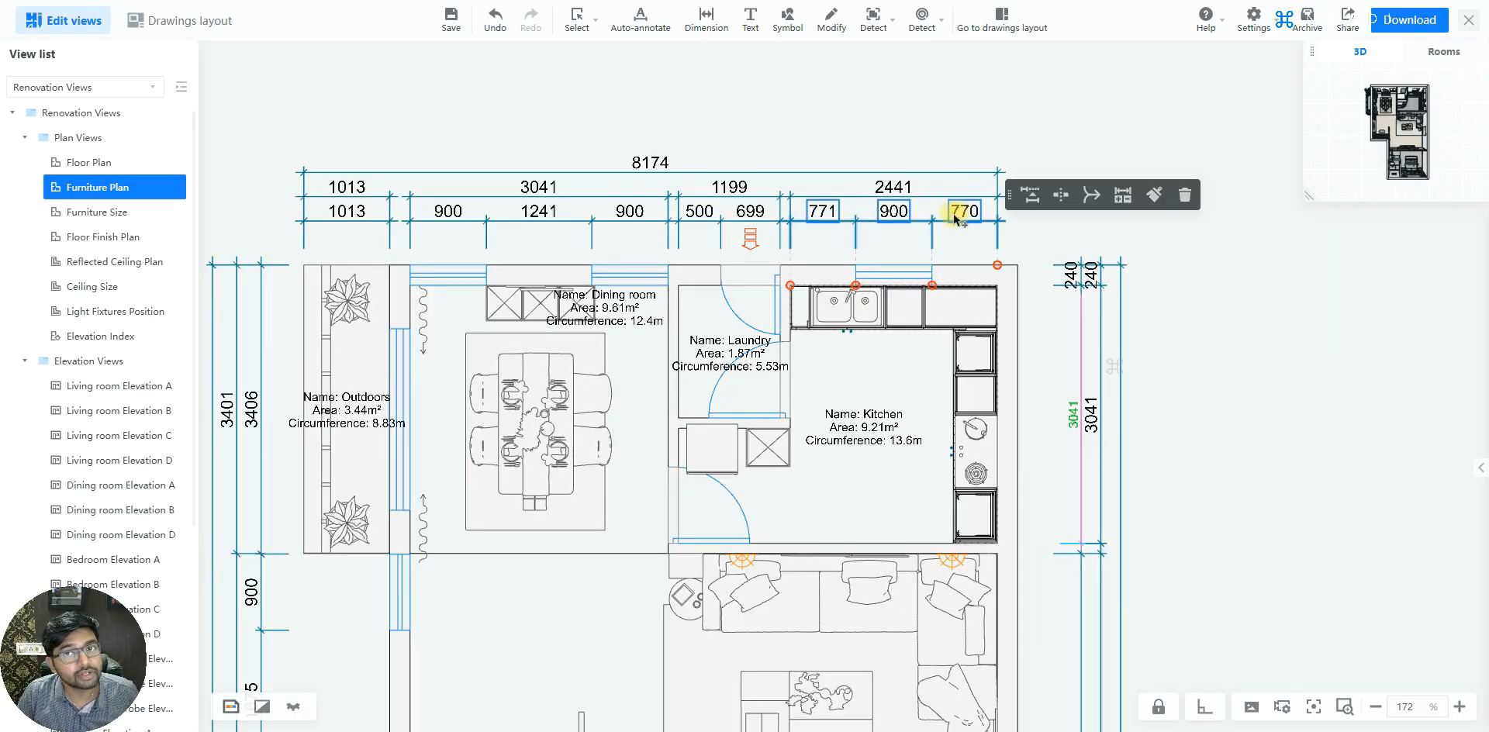
click(911, 188)
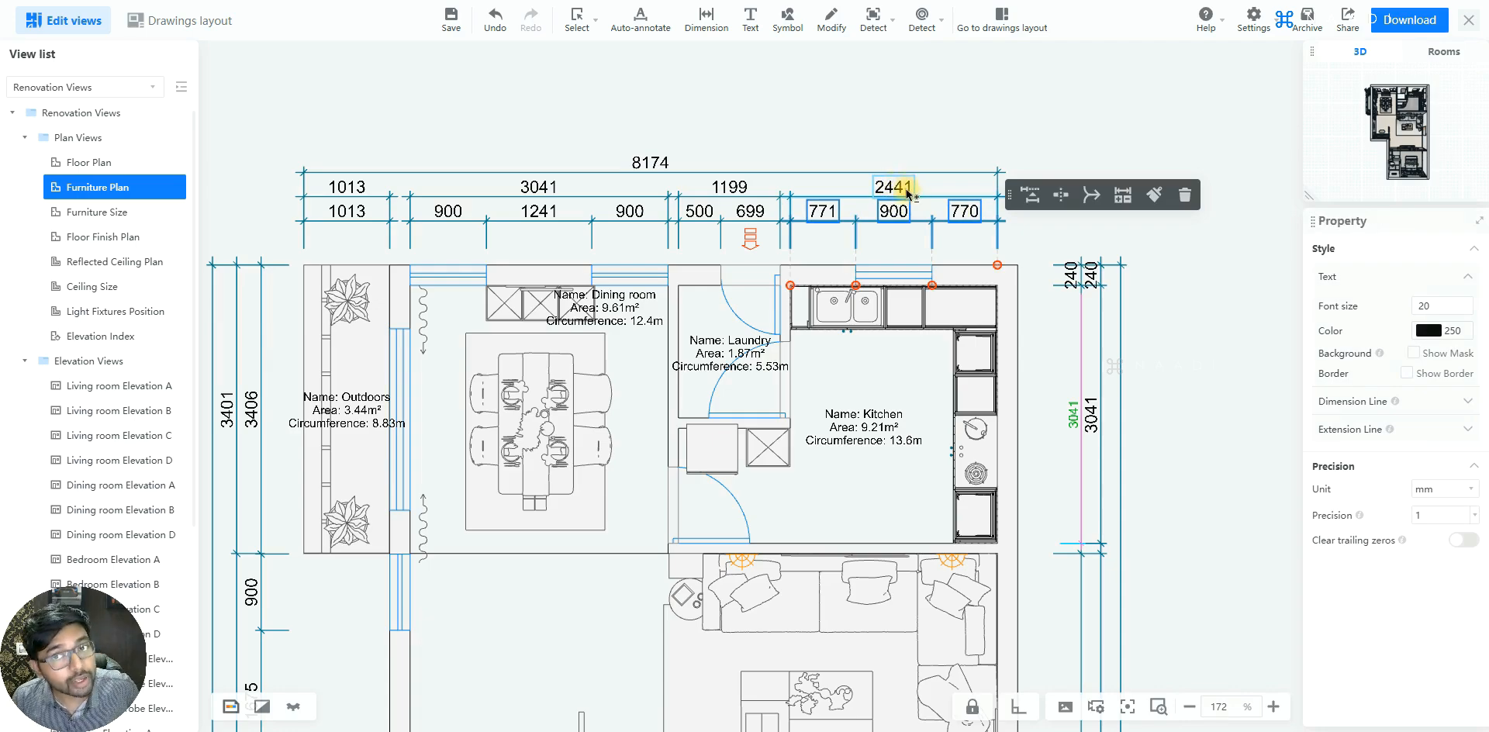
click(795, 197)
click(730, 188)
click(748, 217)
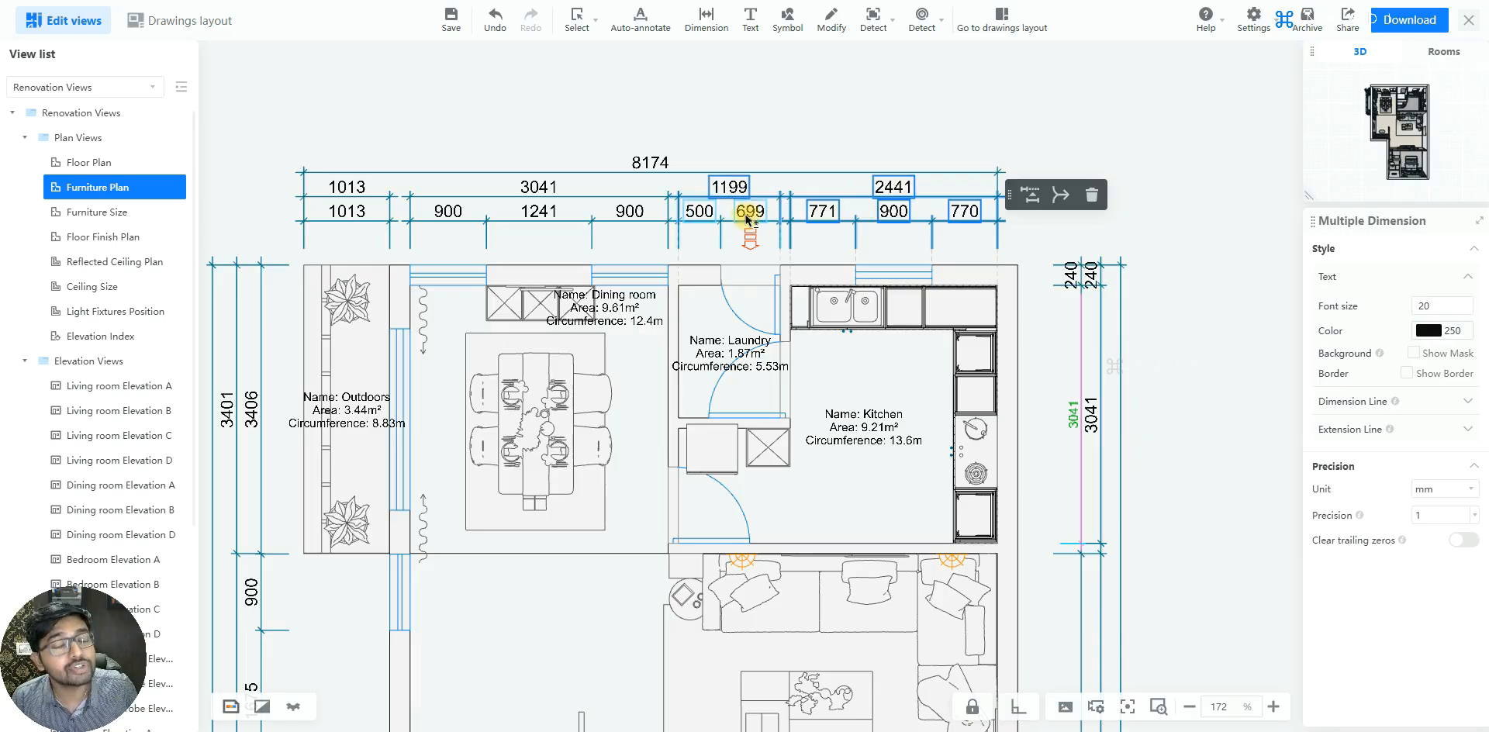
click(632, 220)
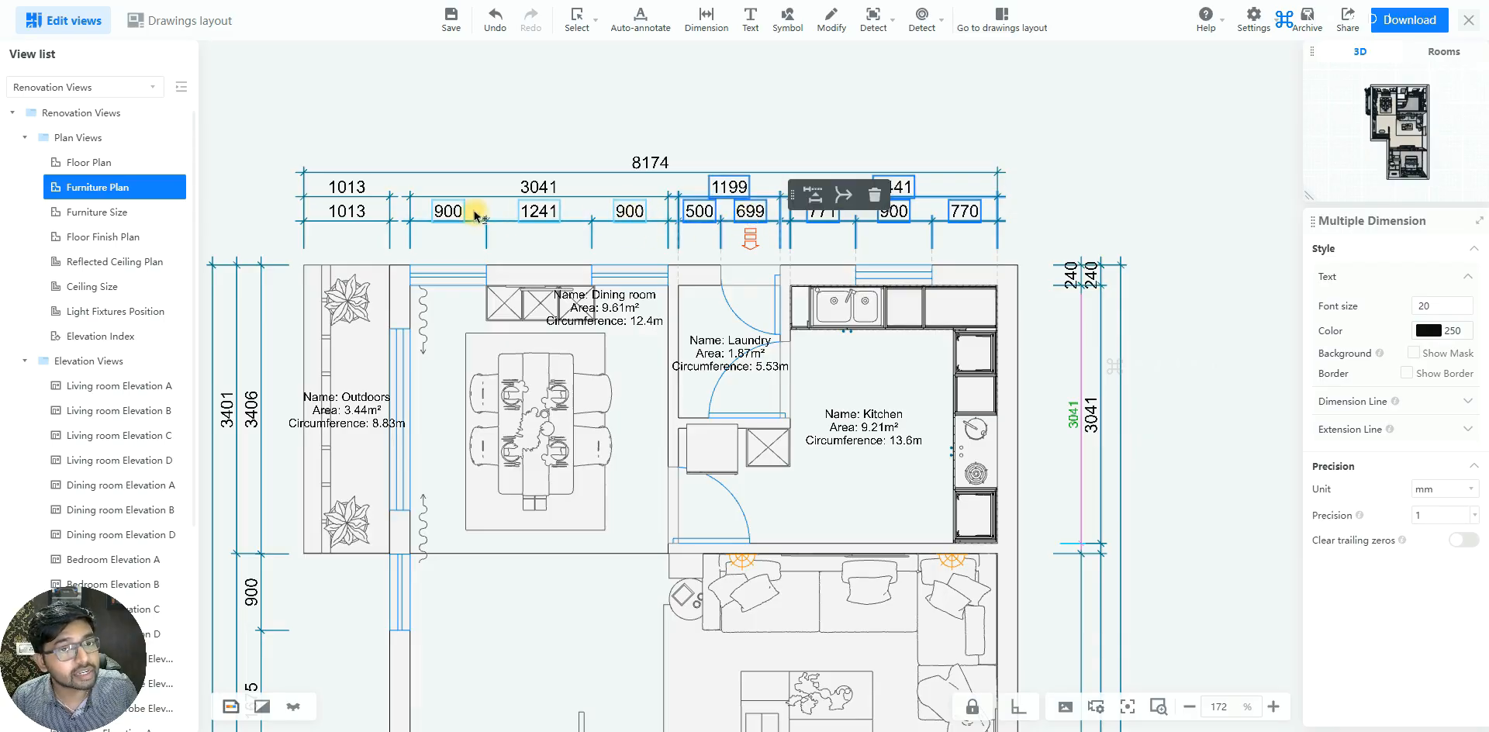
click(535, 188)
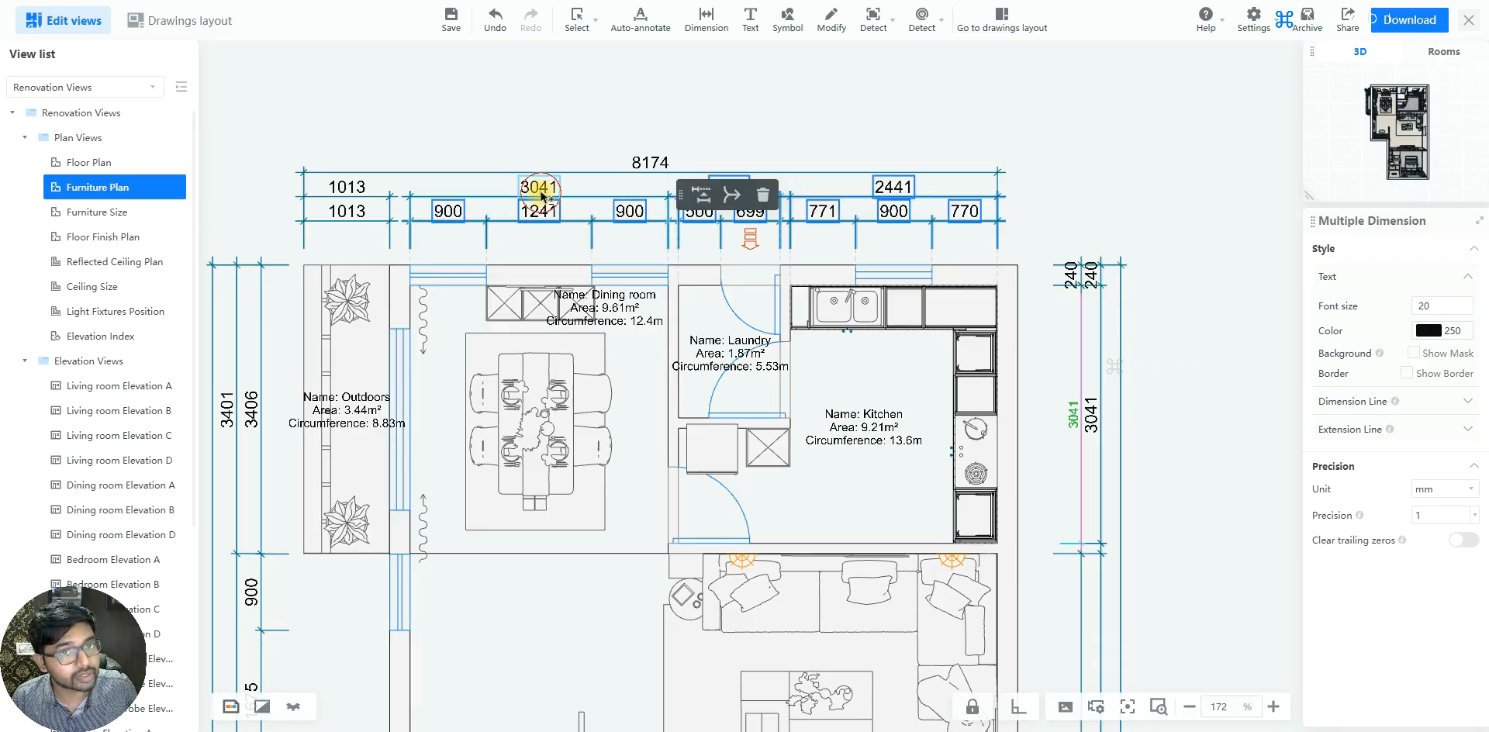
click(355, 192)
click(363, 214)
click(655, 164)
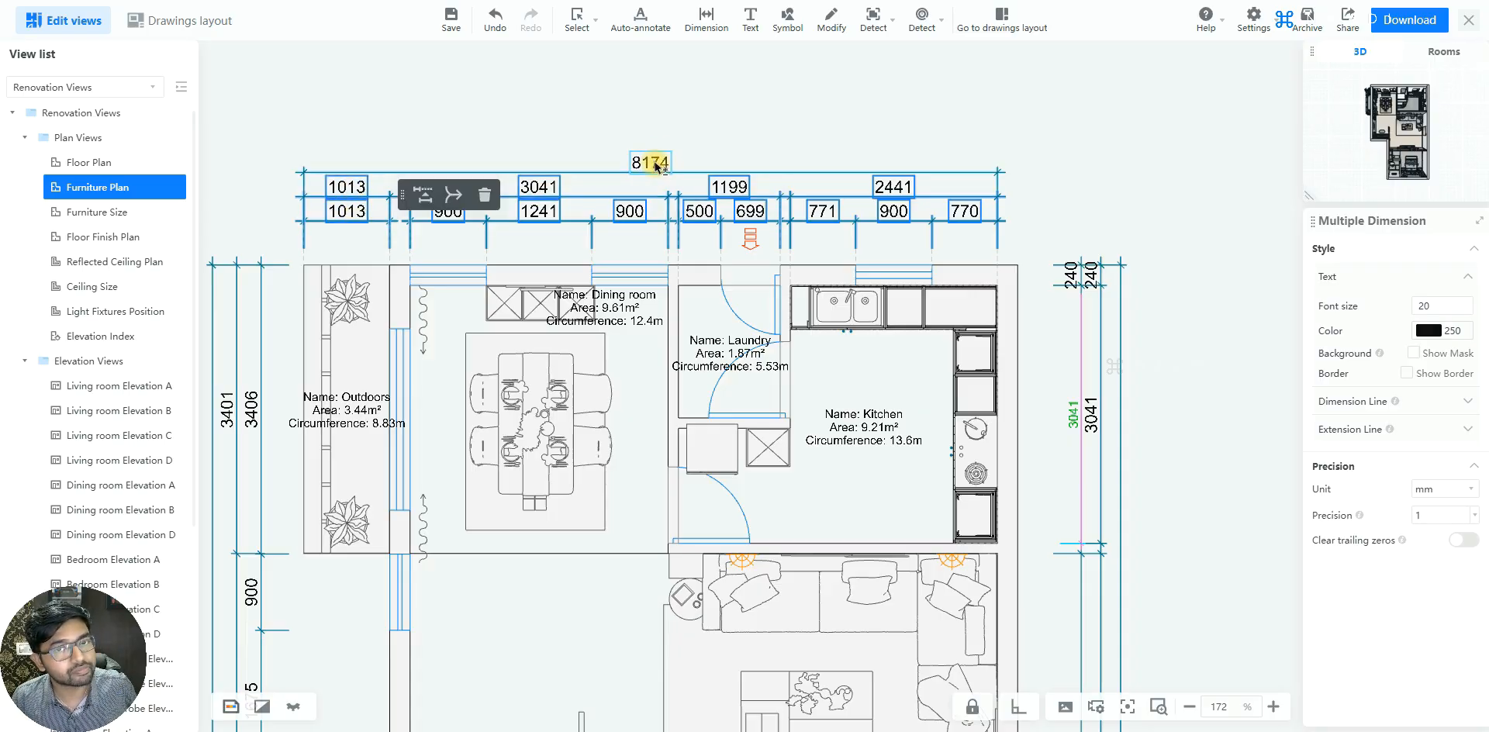
Set the selected upper dimensions' text to font size 15 and orange-red index color 10
click(1415, 515)
click(1428, 332)
double_click(1431, 309)
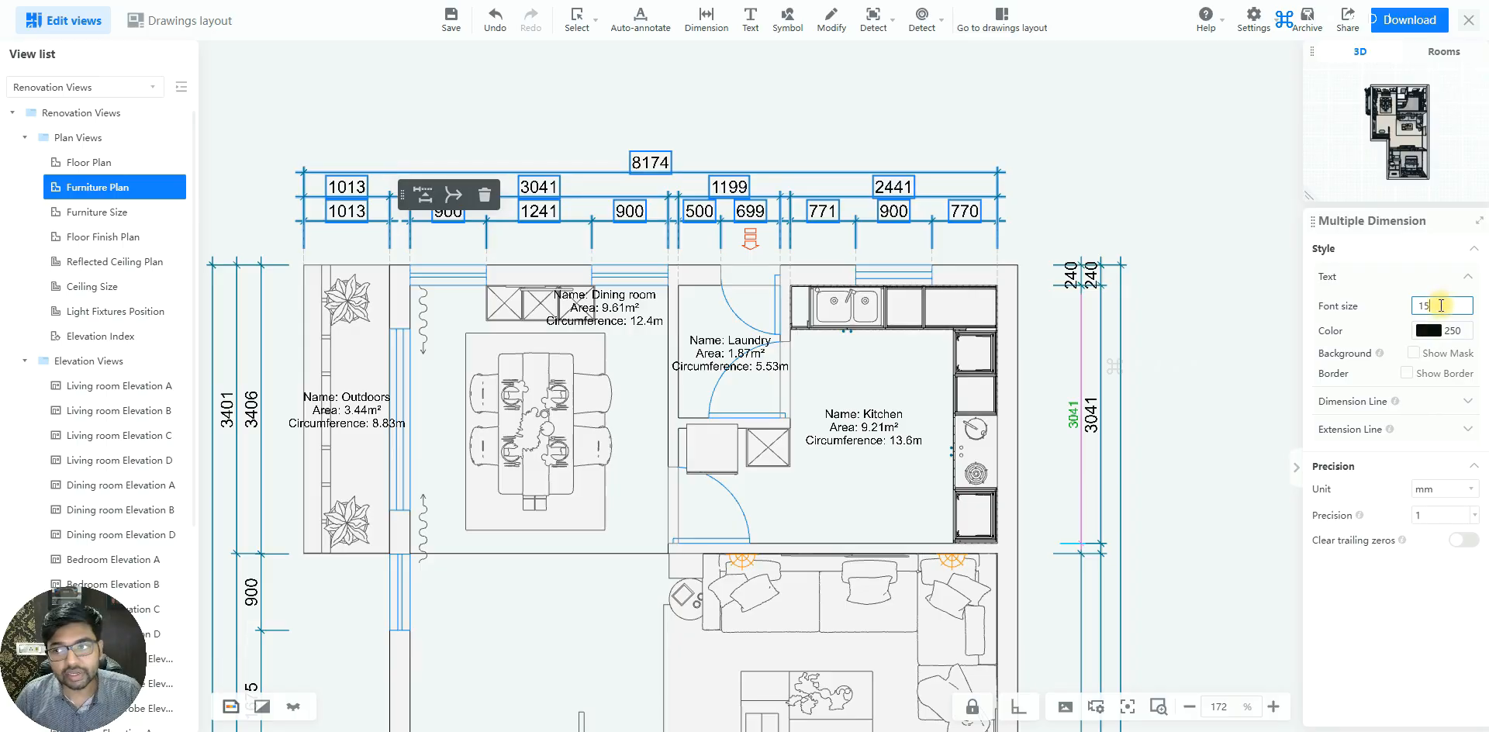
click(1430, 331)
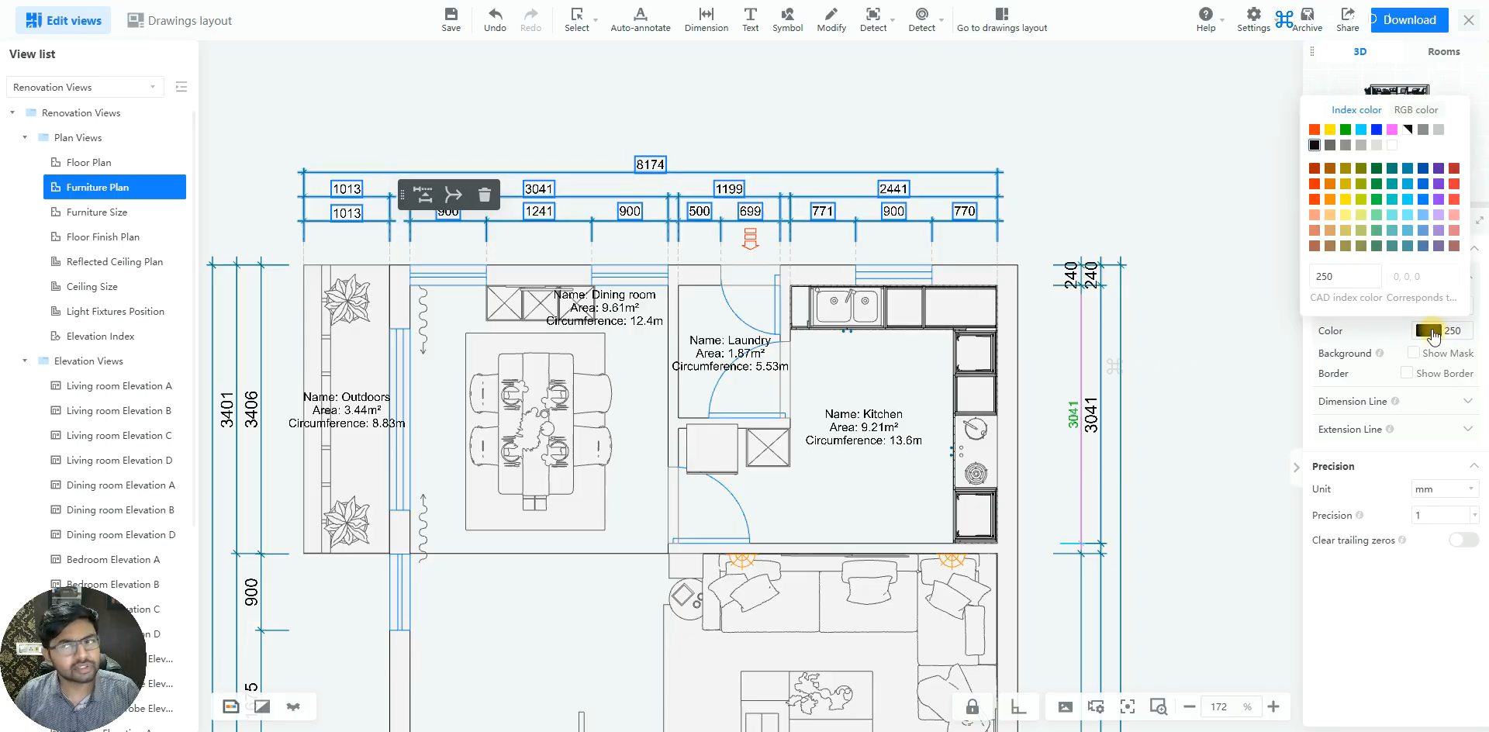
click(1320, 201)
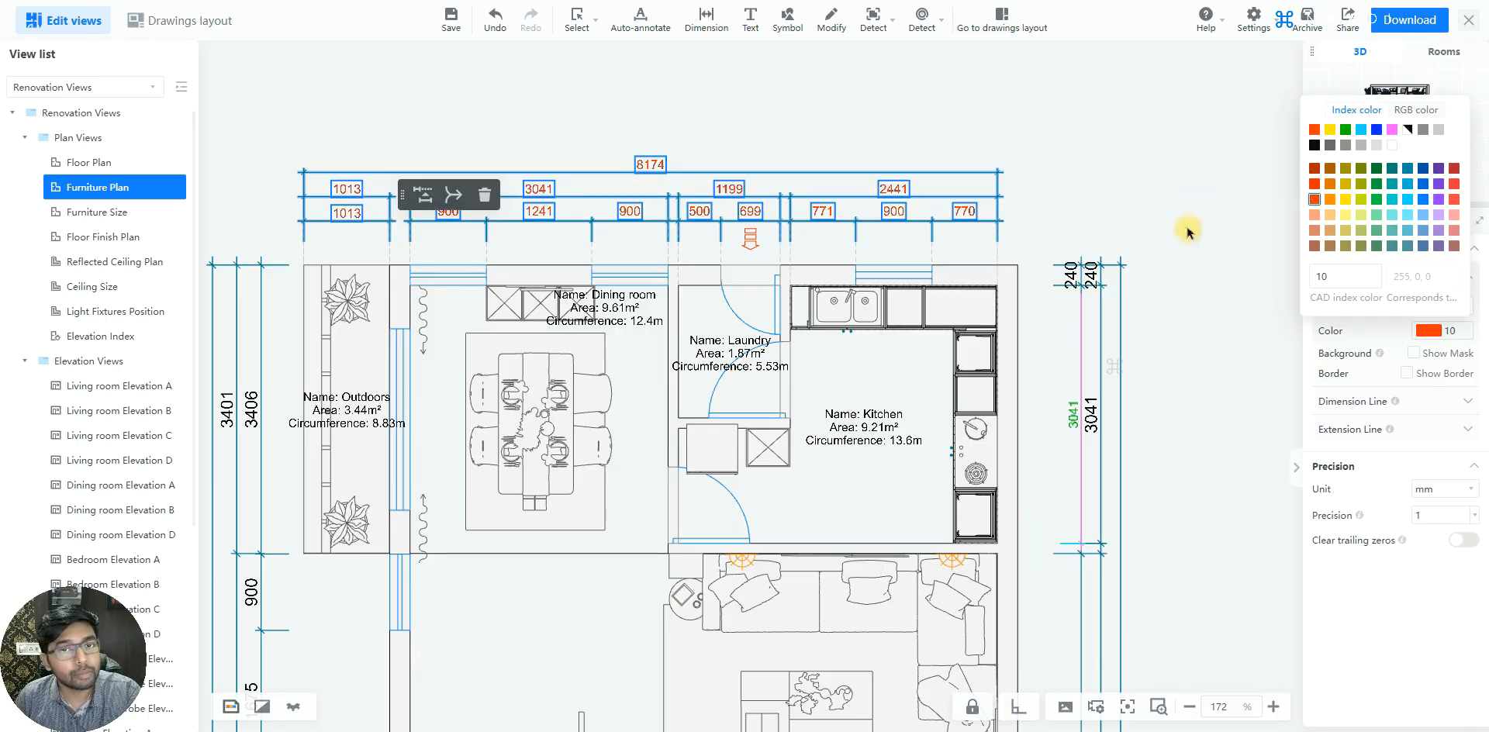
click(1140, 168)
click(1170, 349)
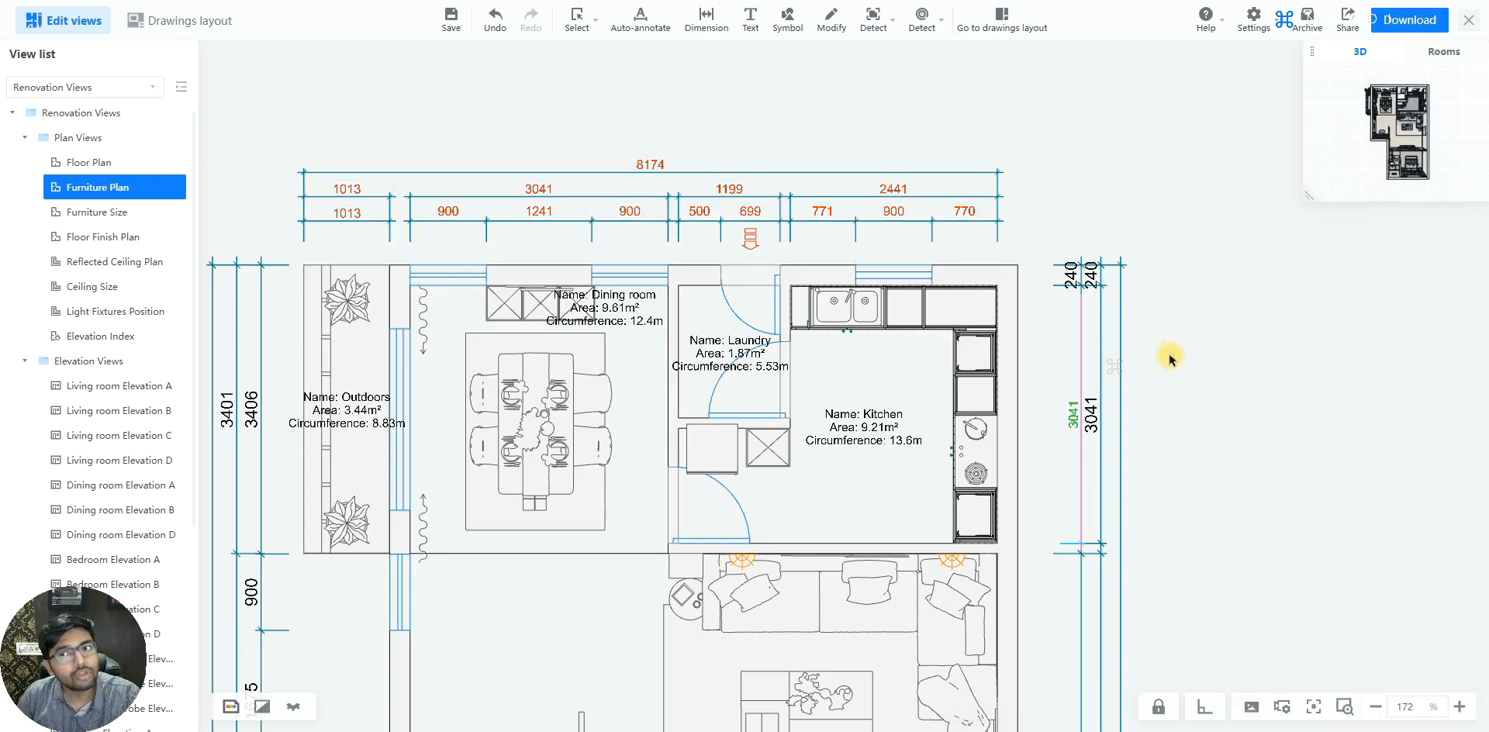
Copy the green kitchen dimension's format to the neighbouring outer dimension string and the inner 240 wall dimension
scroll(1140, 323, up, 2)
click(1054, 267)
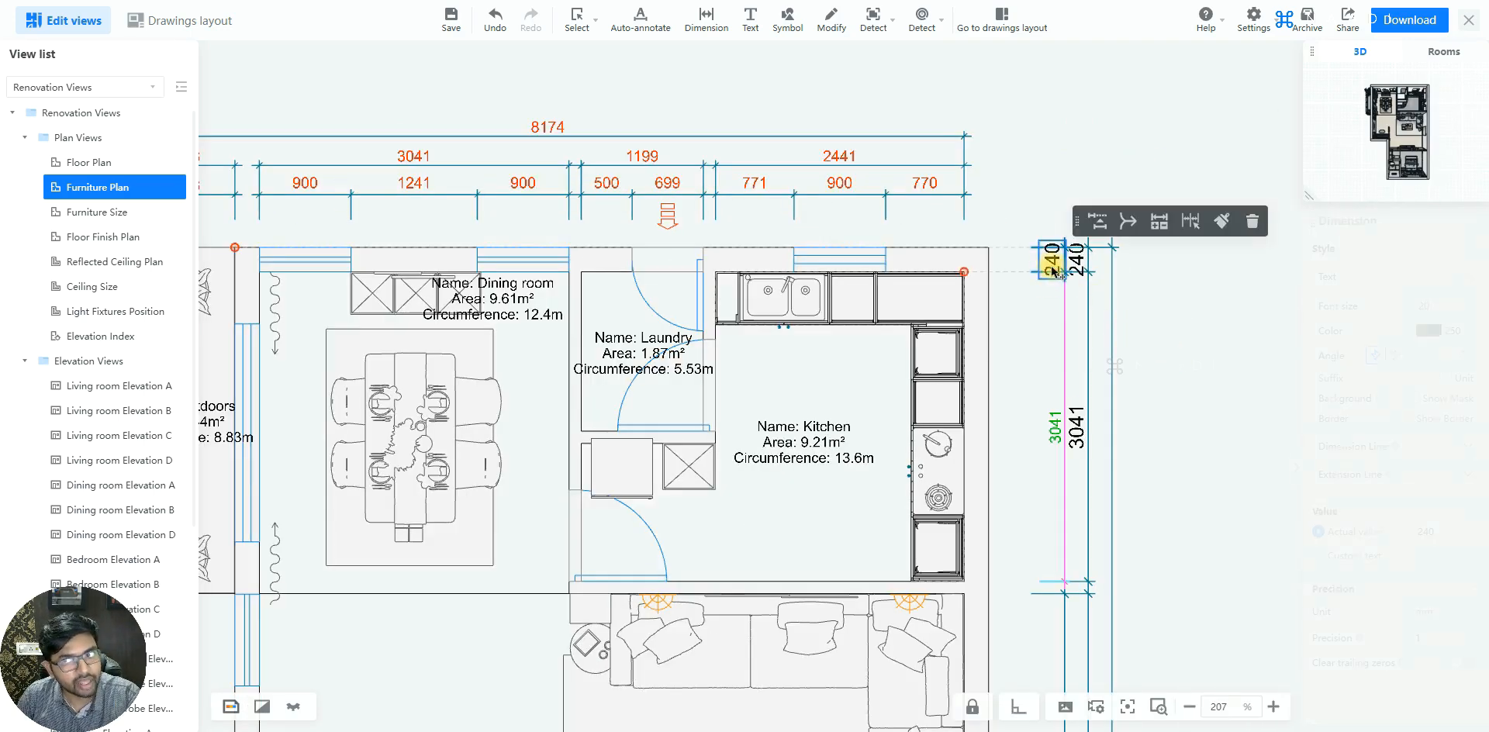
click(1054, 431)
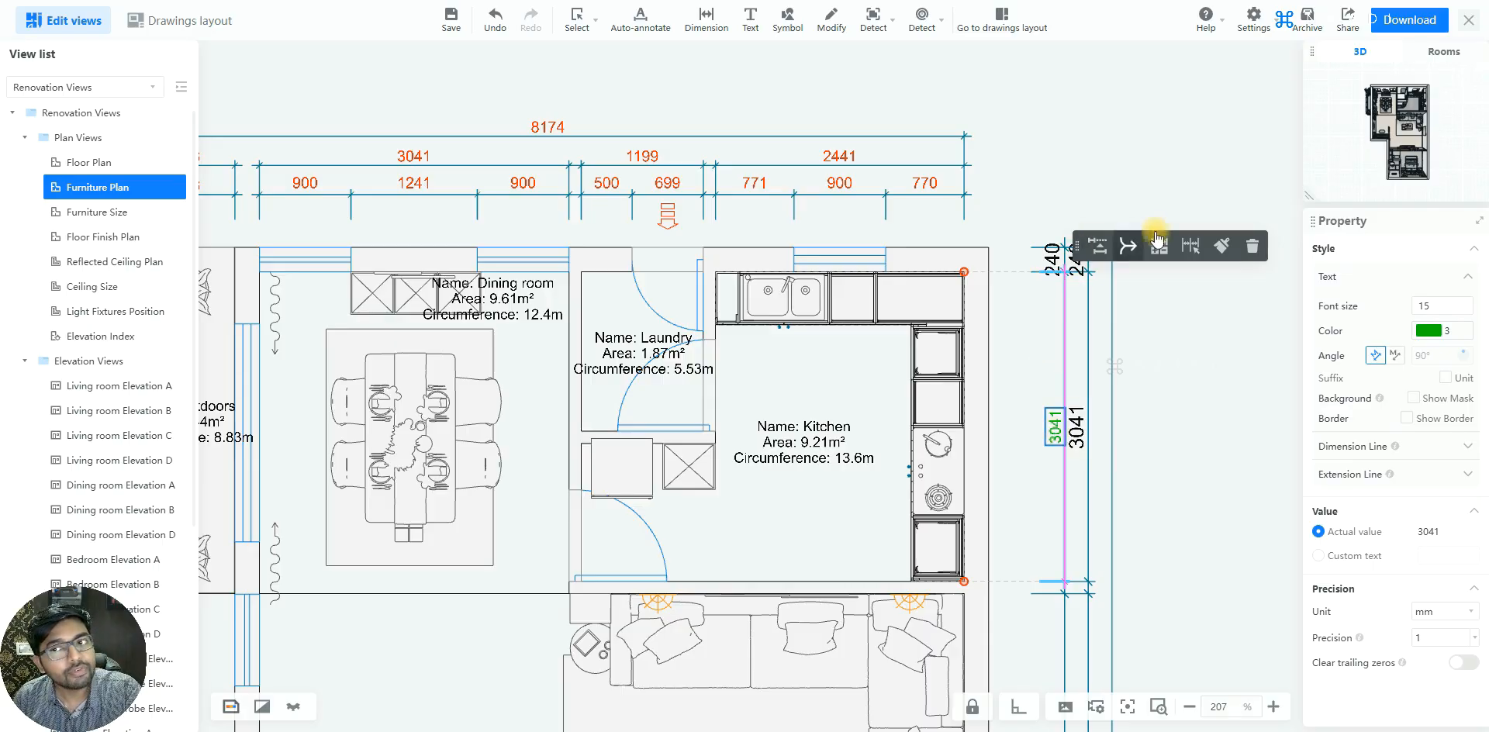
click(1222, 246)
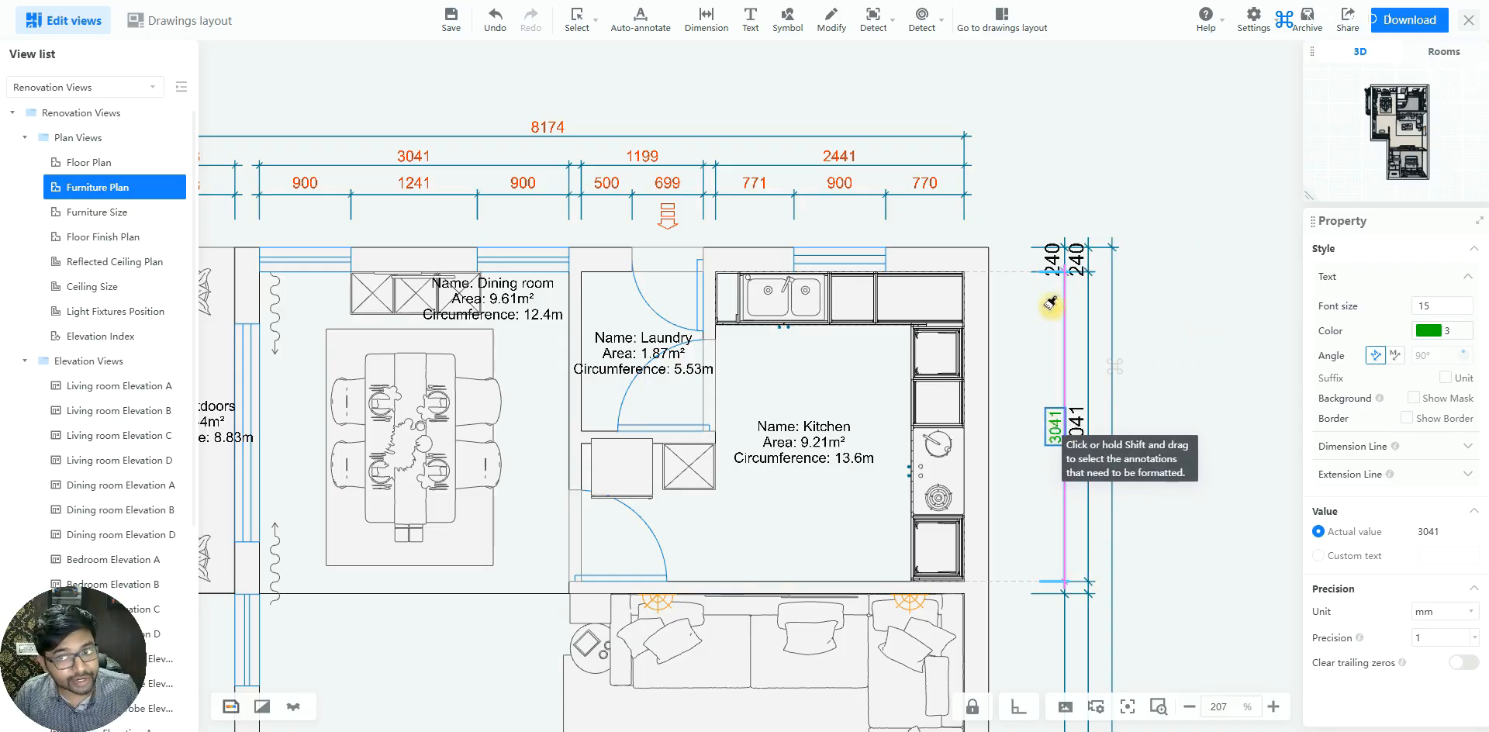
scroll(1045, 158, down, 5)
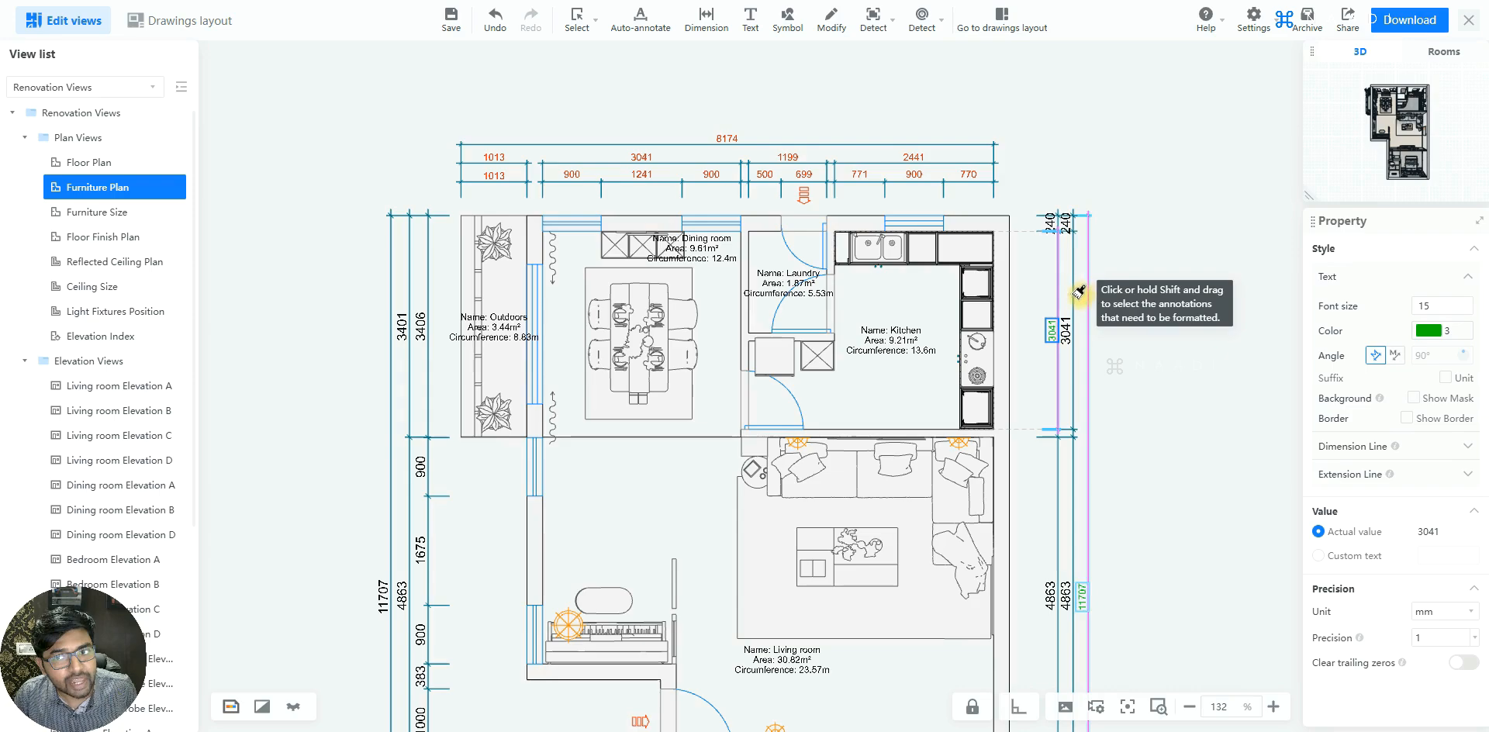
click(1073, 322)
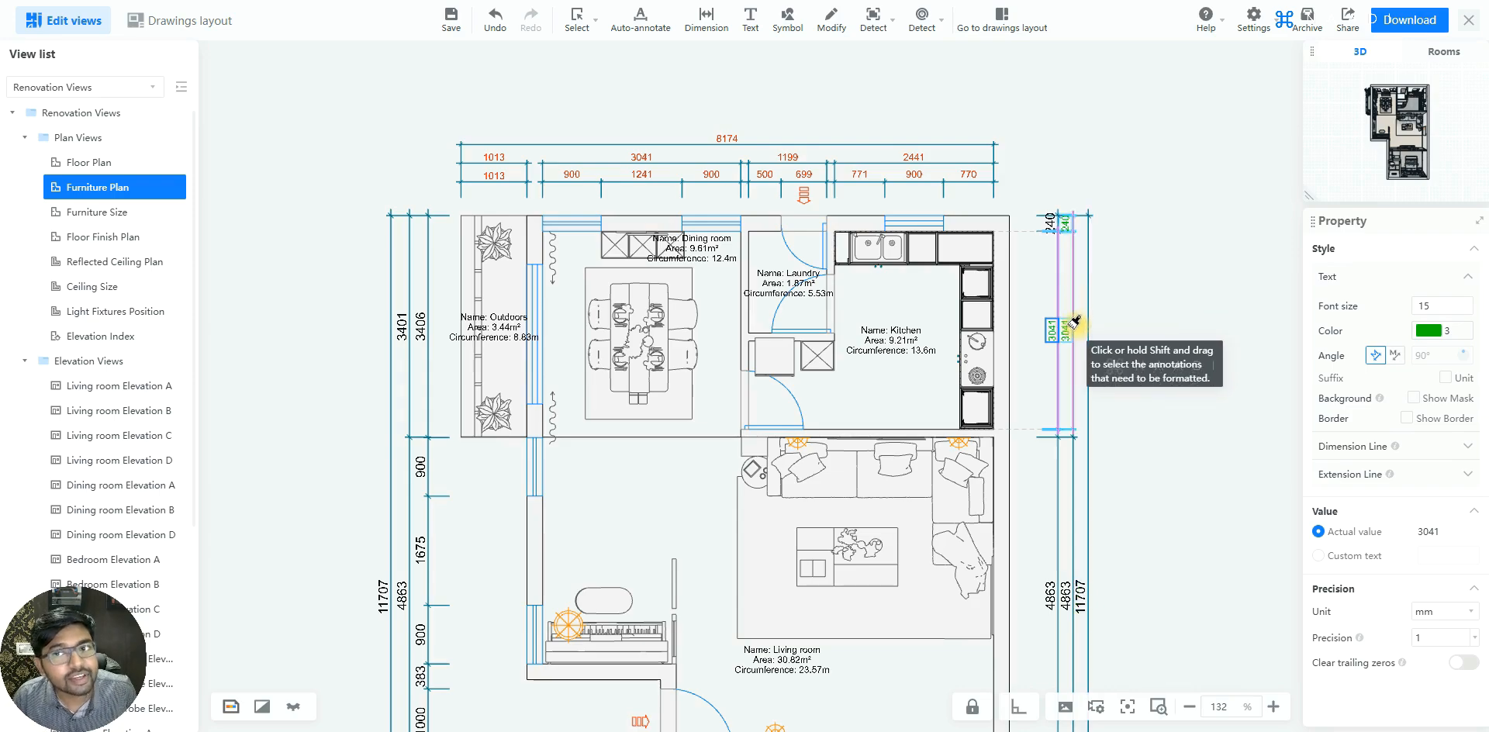
scroll(1074, 321, up, 4)
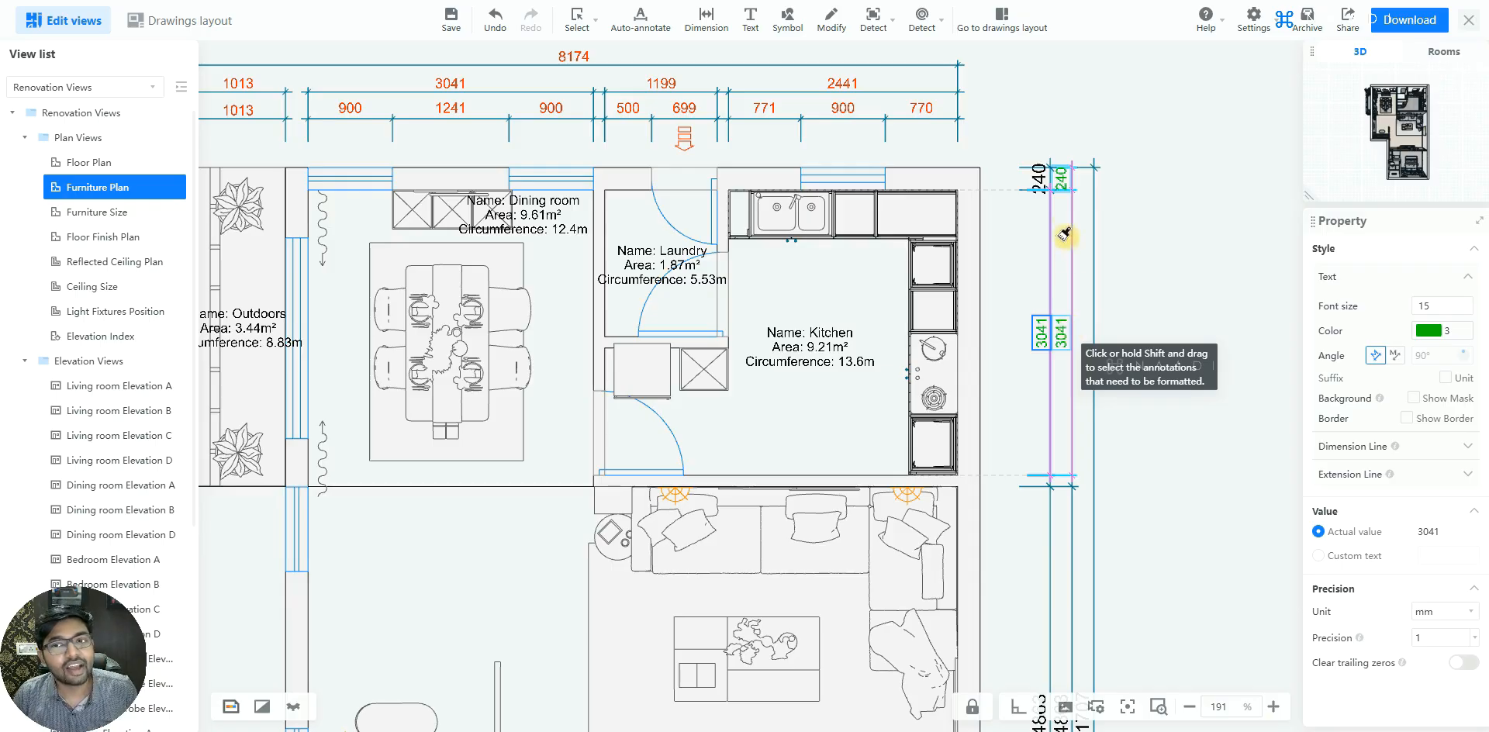
click(1041, 179)
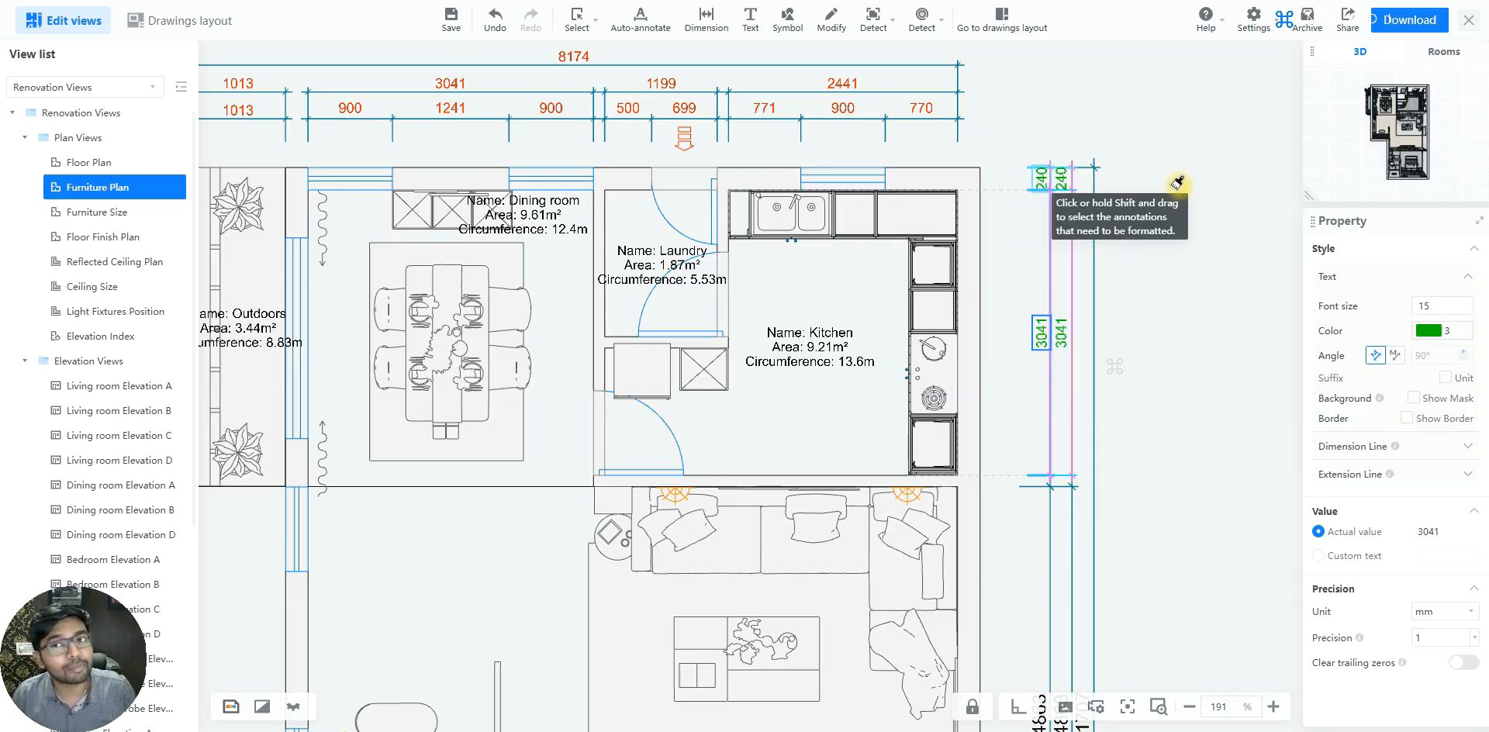
Apply the copied dimension format to the remaining dimensions along the plan's right side
scroll(1175, 135, down, 5)
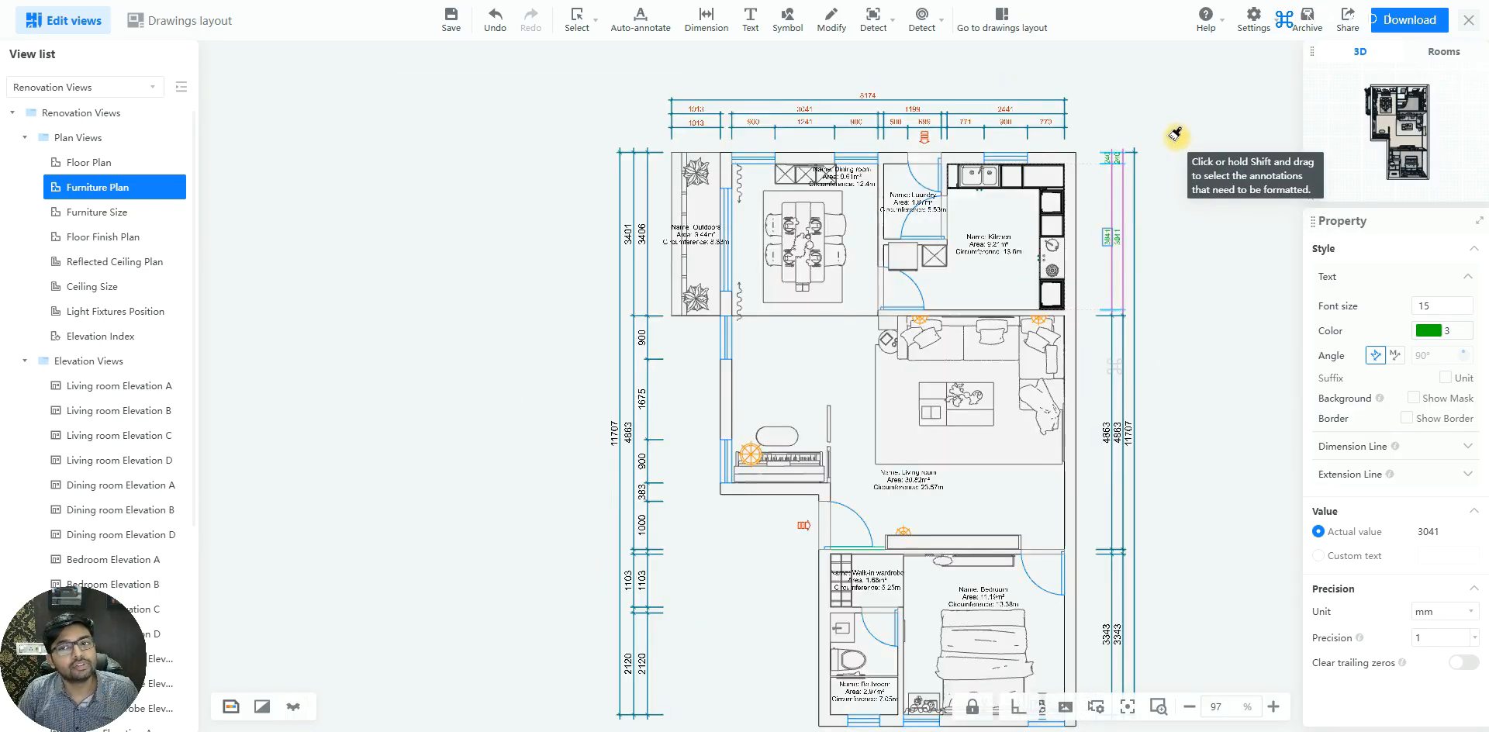
scroll(1164, 473, up, 2)
scroll(1091, 244, down, 6)
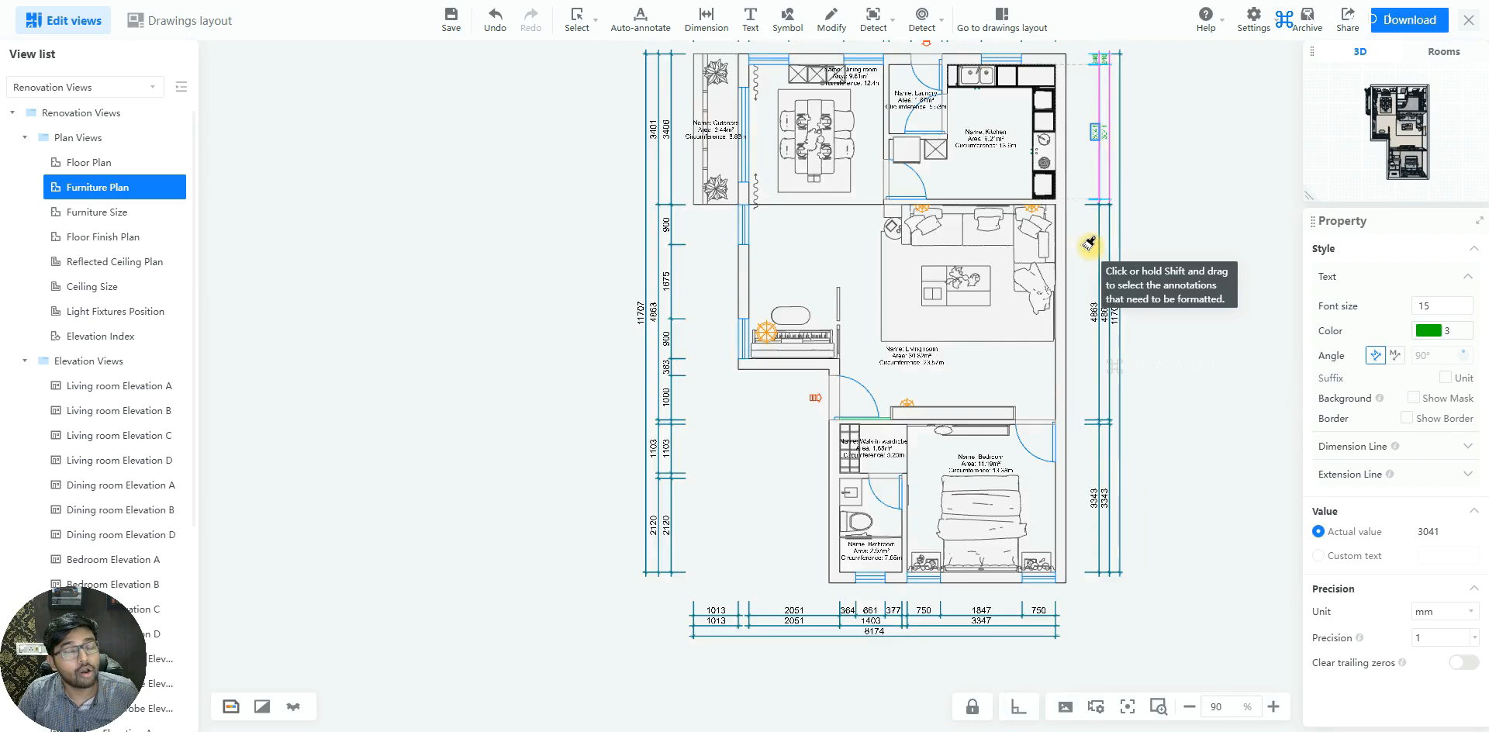
scroll(1187, 520, up, 2)
scroll(1168, 496, up, 2)
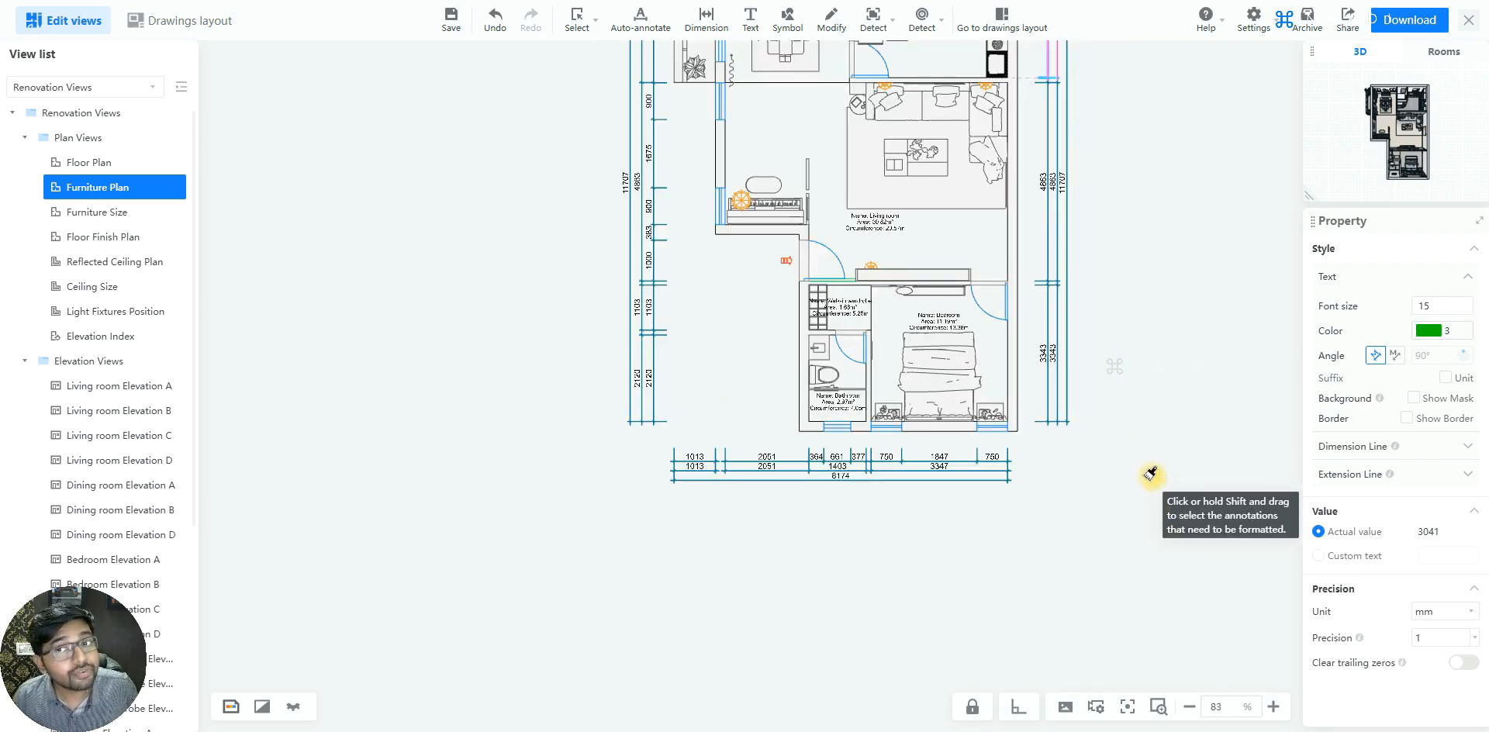
mouse_move(1156, 482)
mouse_down()
mouse_move(1055, 268)
mouse_move(1032, 64)
mouse_up()
Apply the copied dimension format to all dimensions below the plan and along its left side
scroll(1049, 515, up, 1)
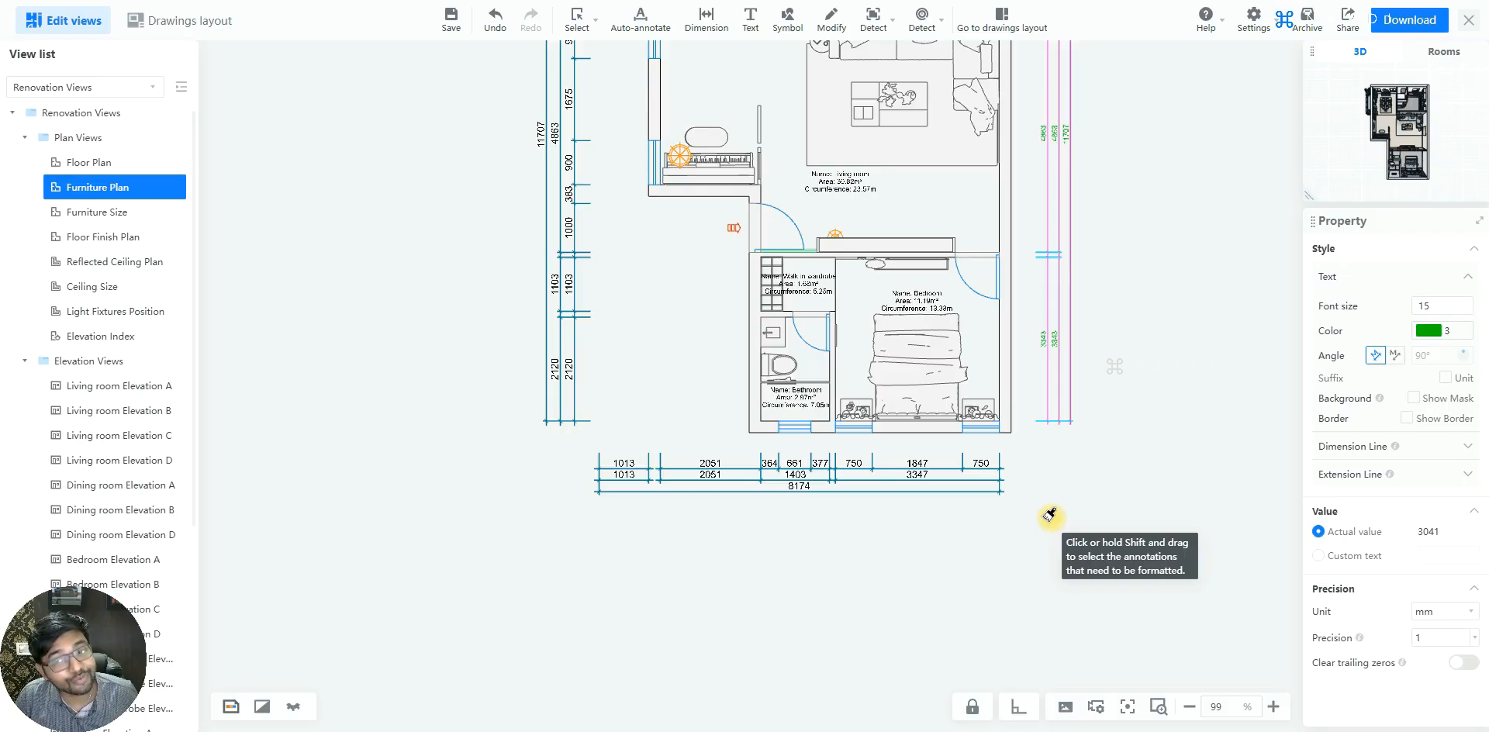
drag(1067, 529, 563, 440)
scroll(624, 567, down, 2)
drag(609, 500, 564, 117)
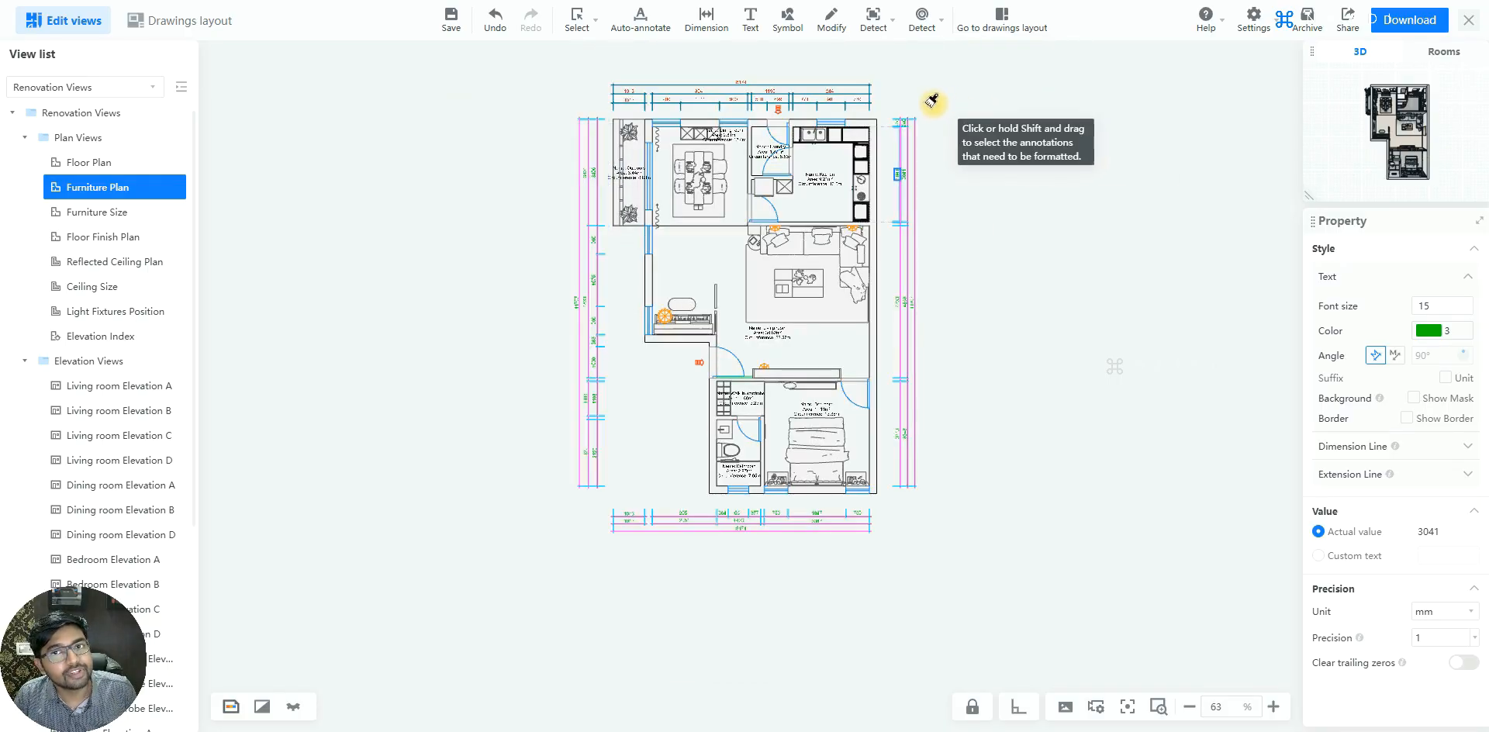
Apply the copied dimension format to the dimensions above the plan and across the whole plan, and finish the format copying
drag(909, 104, 582, 50)
scroll(985, 124, up, 2)
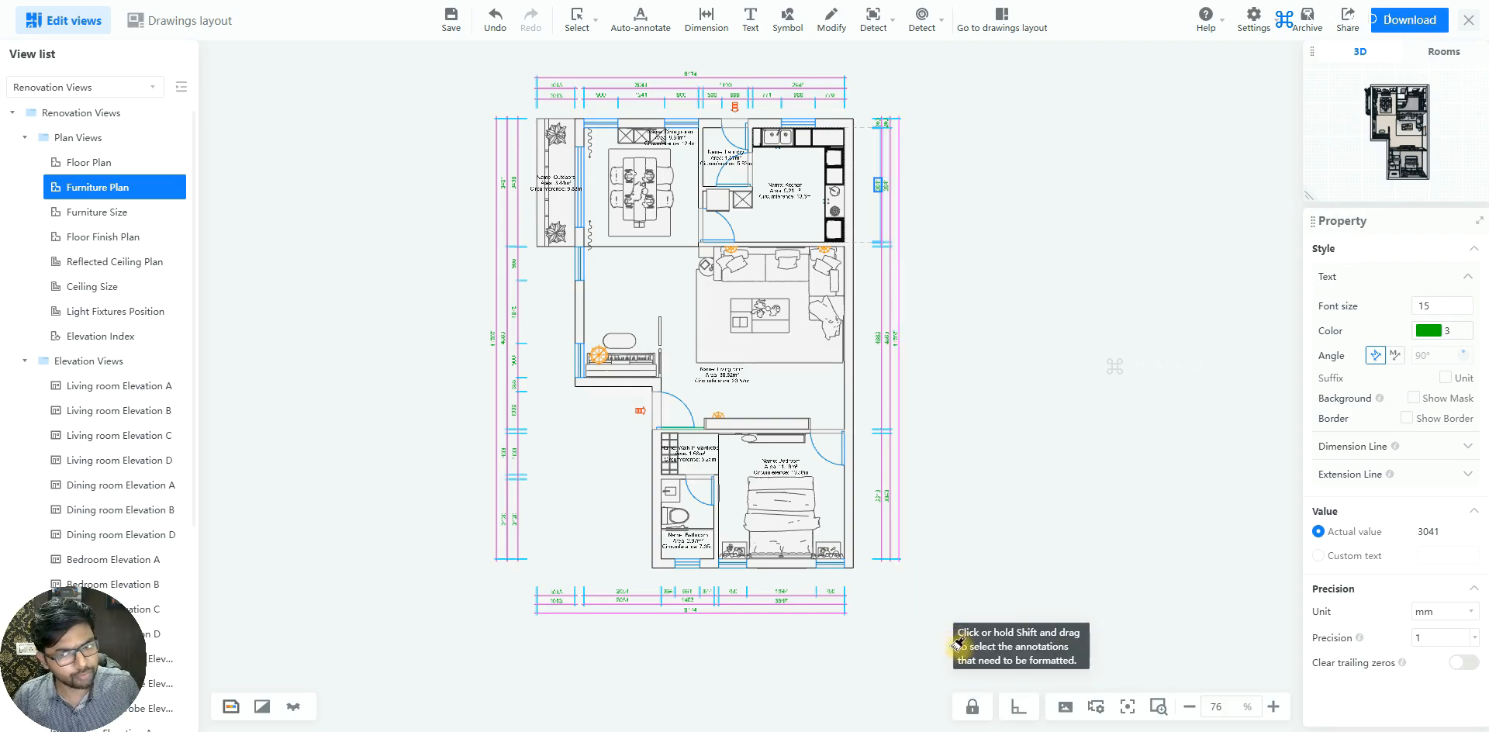
mouse_move(963, 654)
mouse_down()
mouse_move(605, 404)
mouse_move(314, 85)
mouse_move(293, 40)
mouse_up()
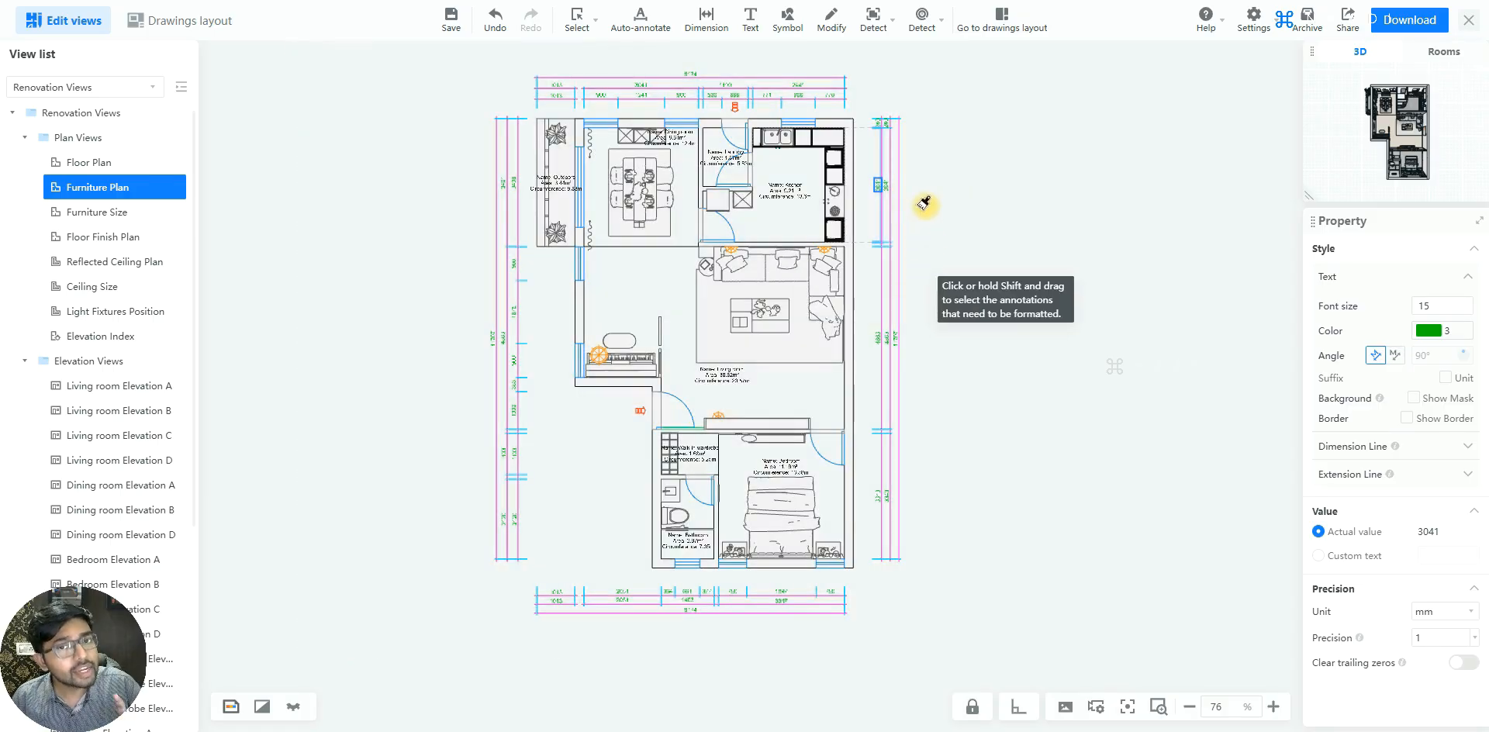
scroll(832, 90, up, 2)
scroll(831, 91, up, 3)
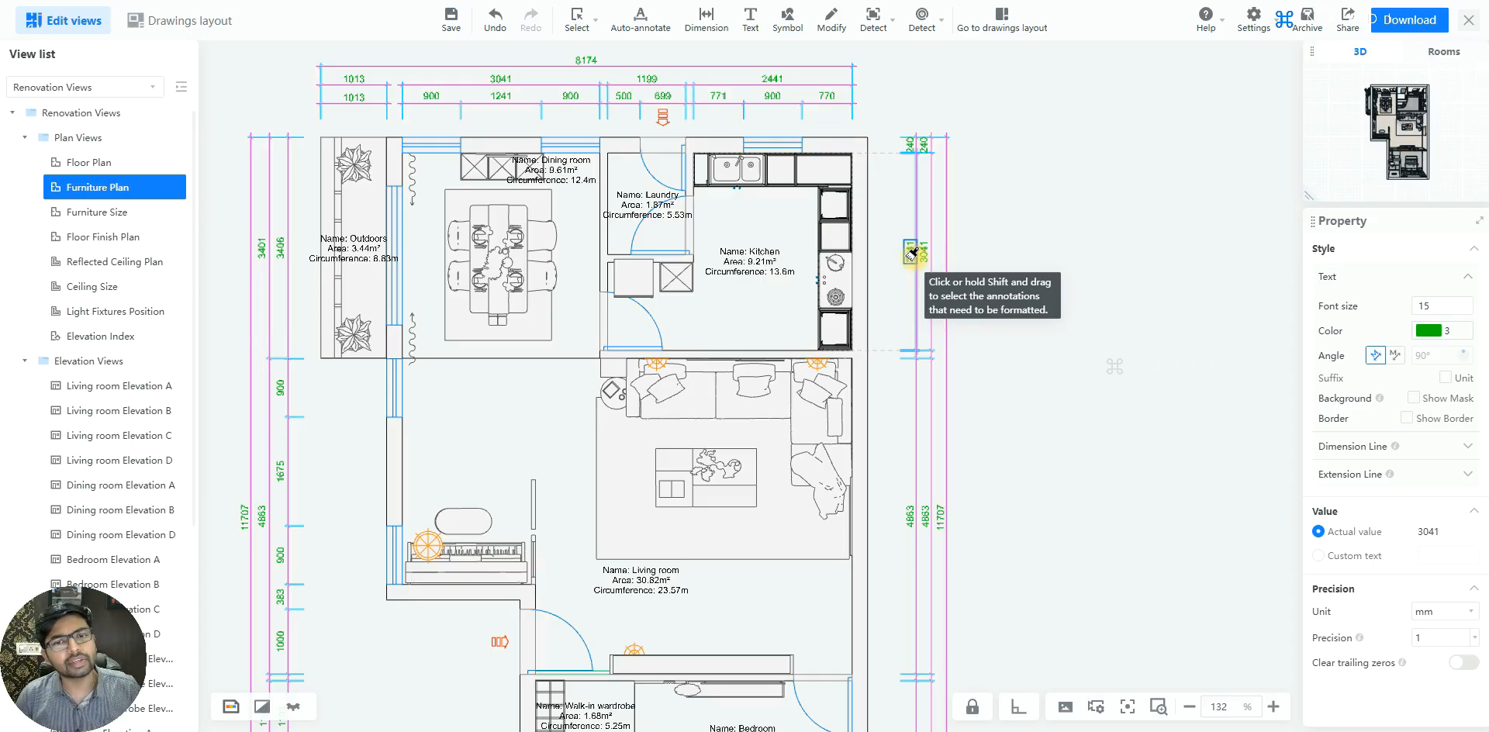
click(1138, 334)
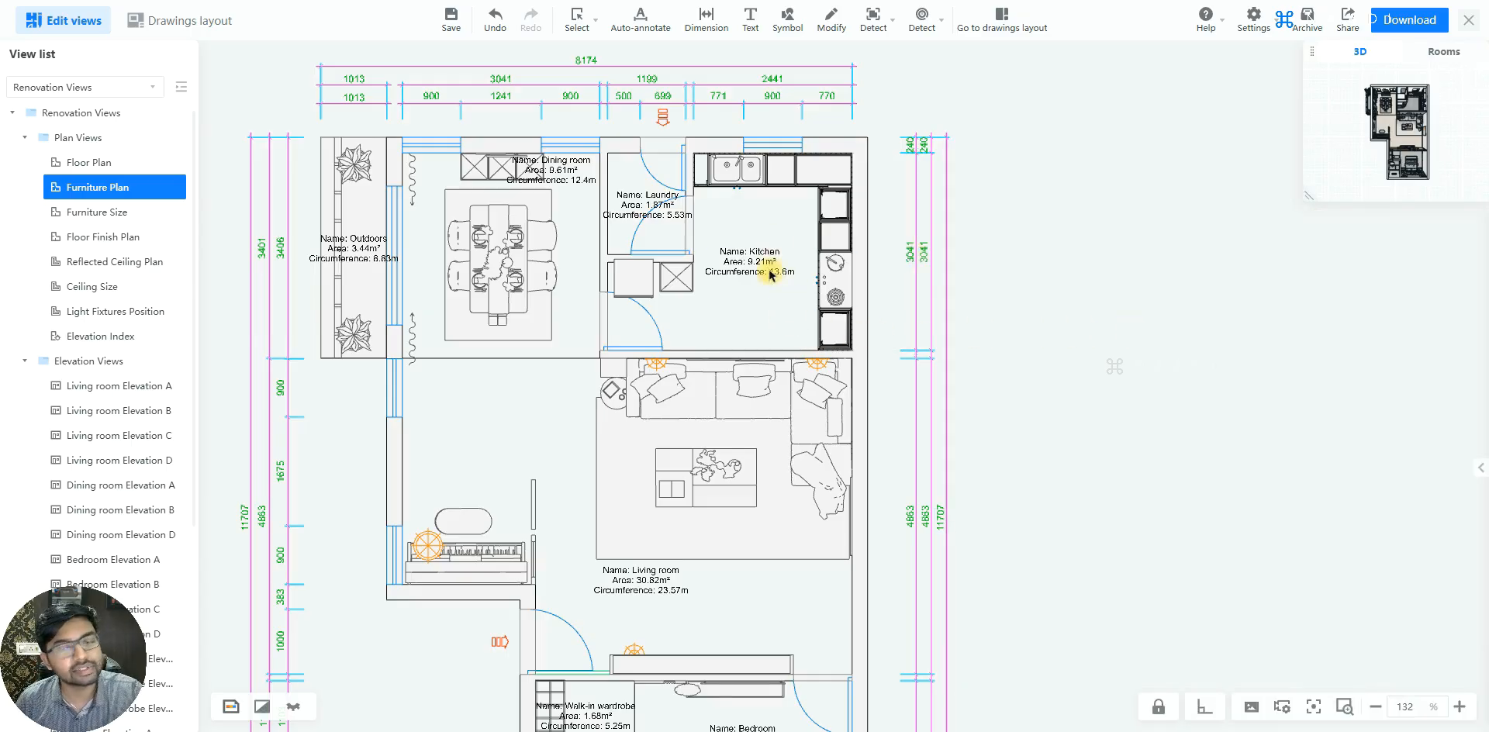
Delete the circumference line from the Kitchen room label, keeping only its name and area
scroll(706, 237, up, 3)
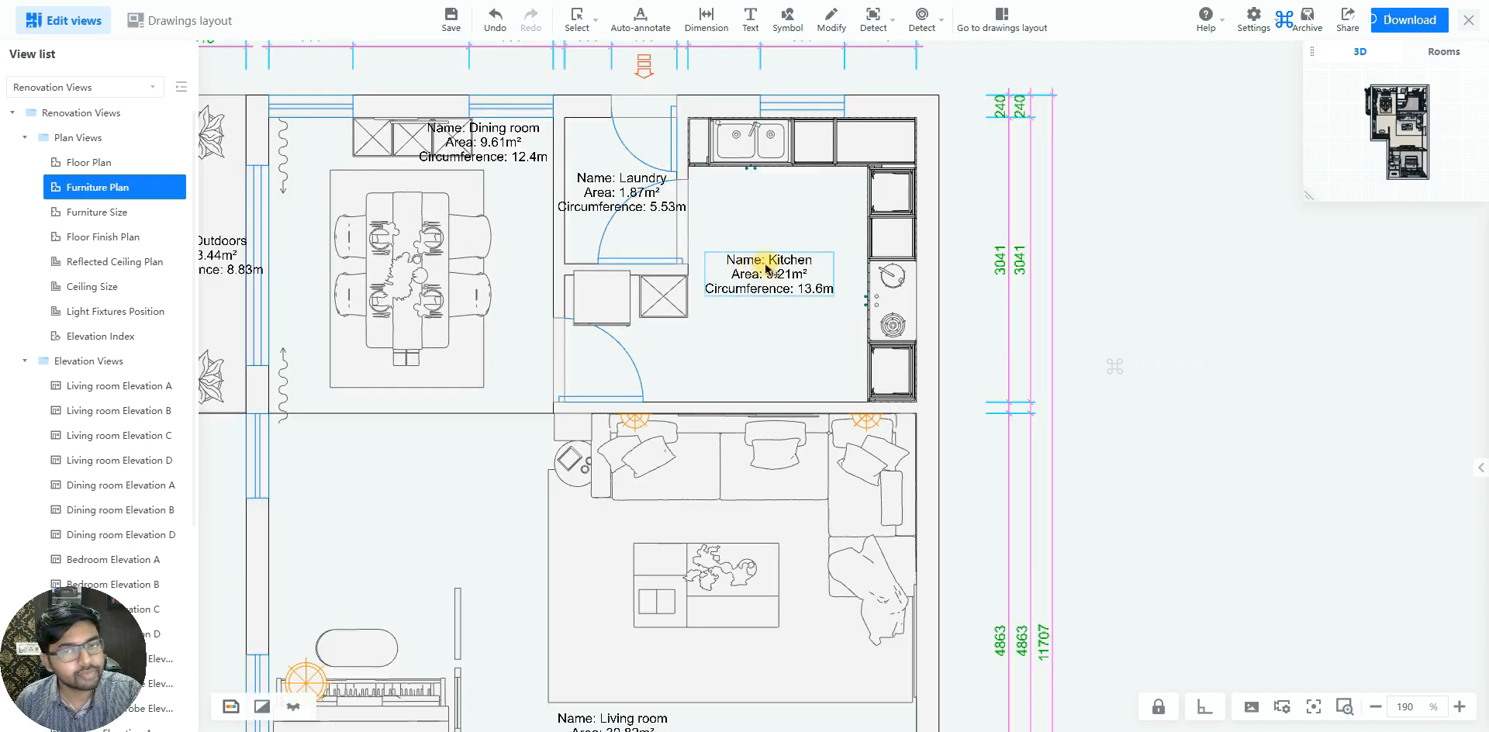
scroll(768, 270, up, 2)
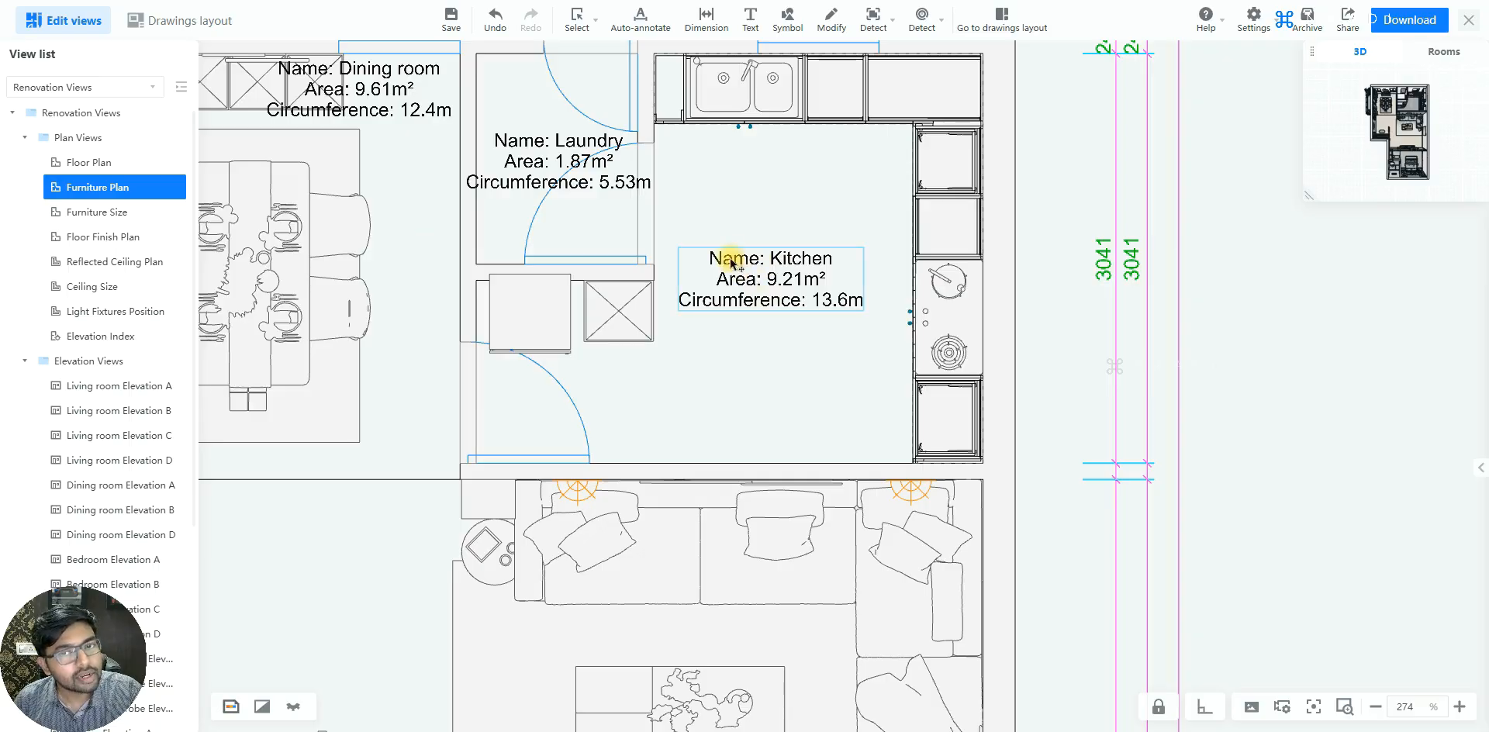
double_click(772, 280)
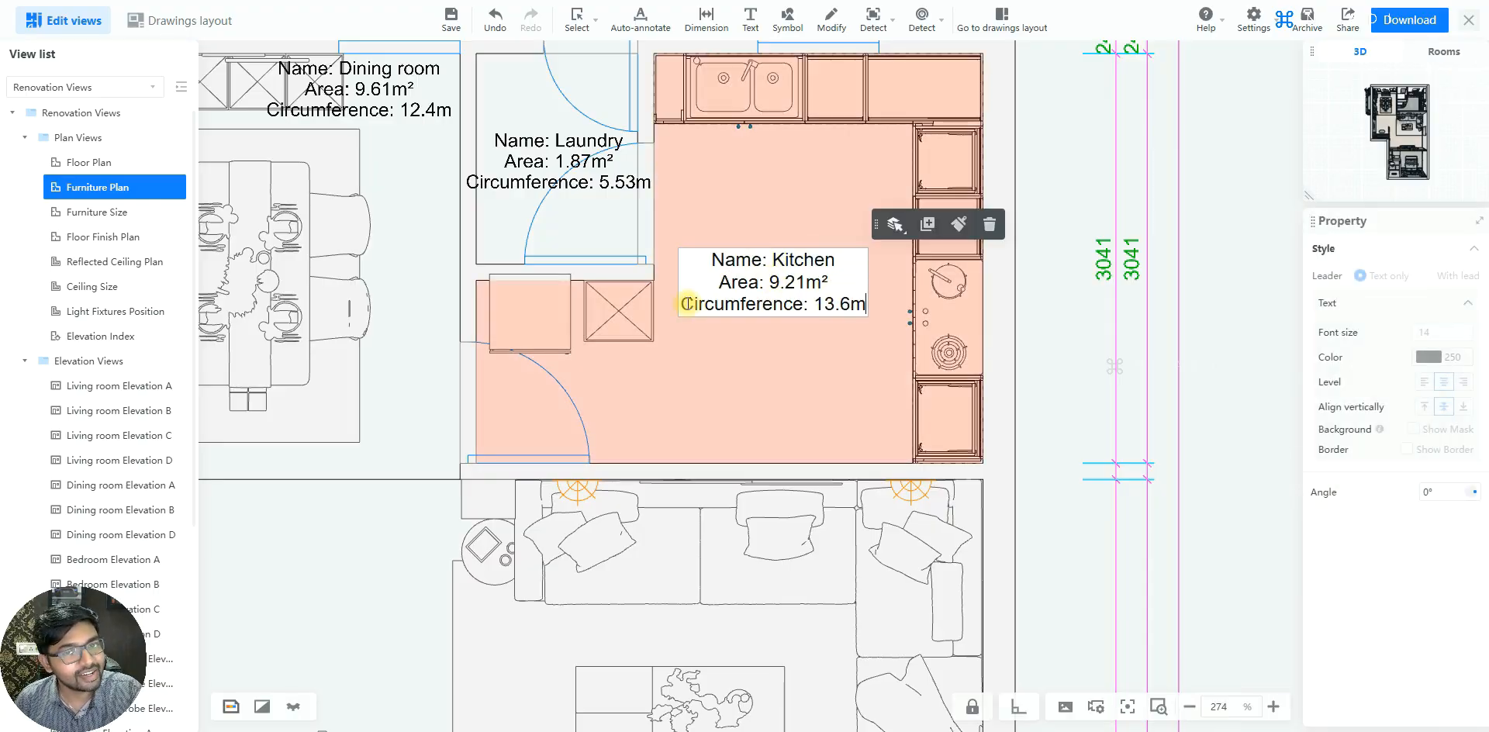
drag(682, 304, 883, 311)
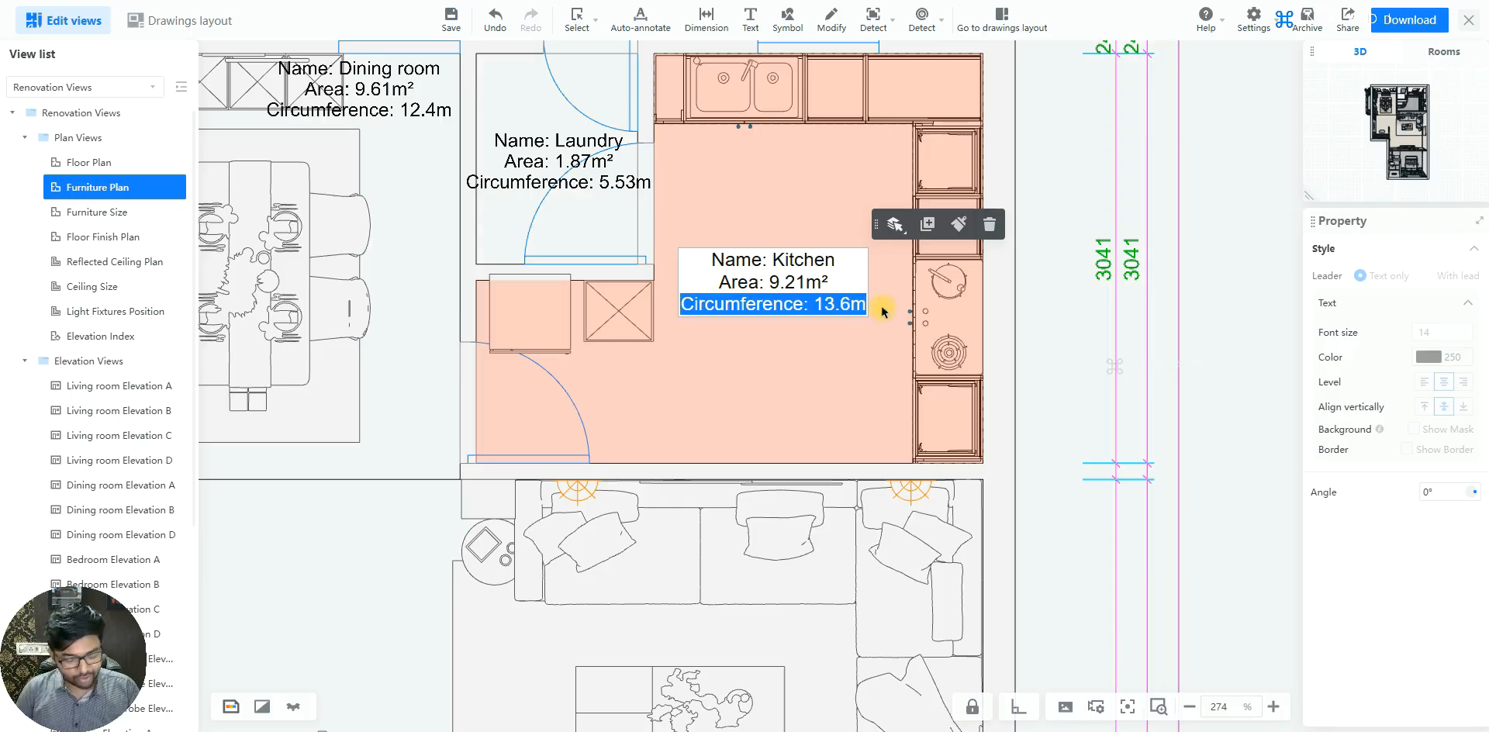
key(BackSpace)
key(BackSpace)
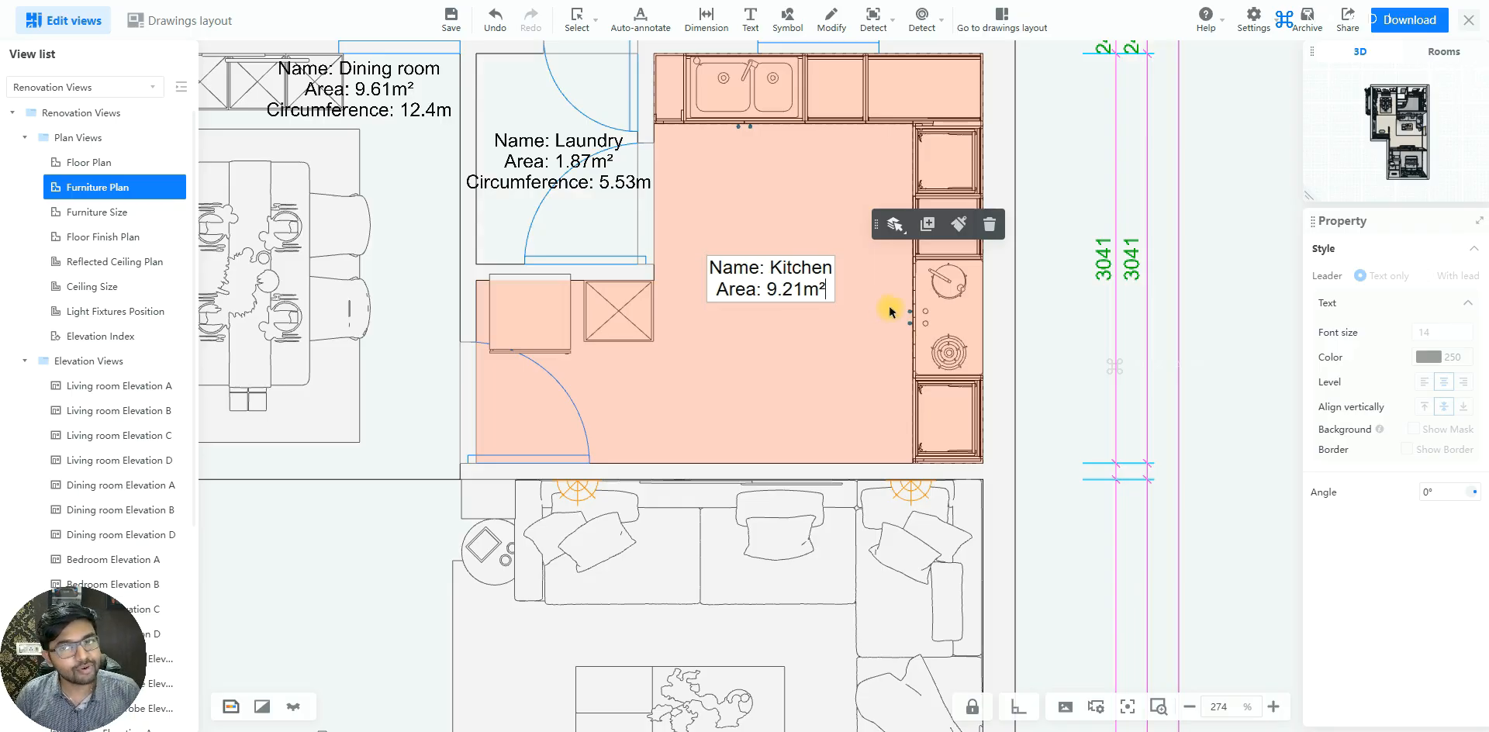
click(1052, 313)
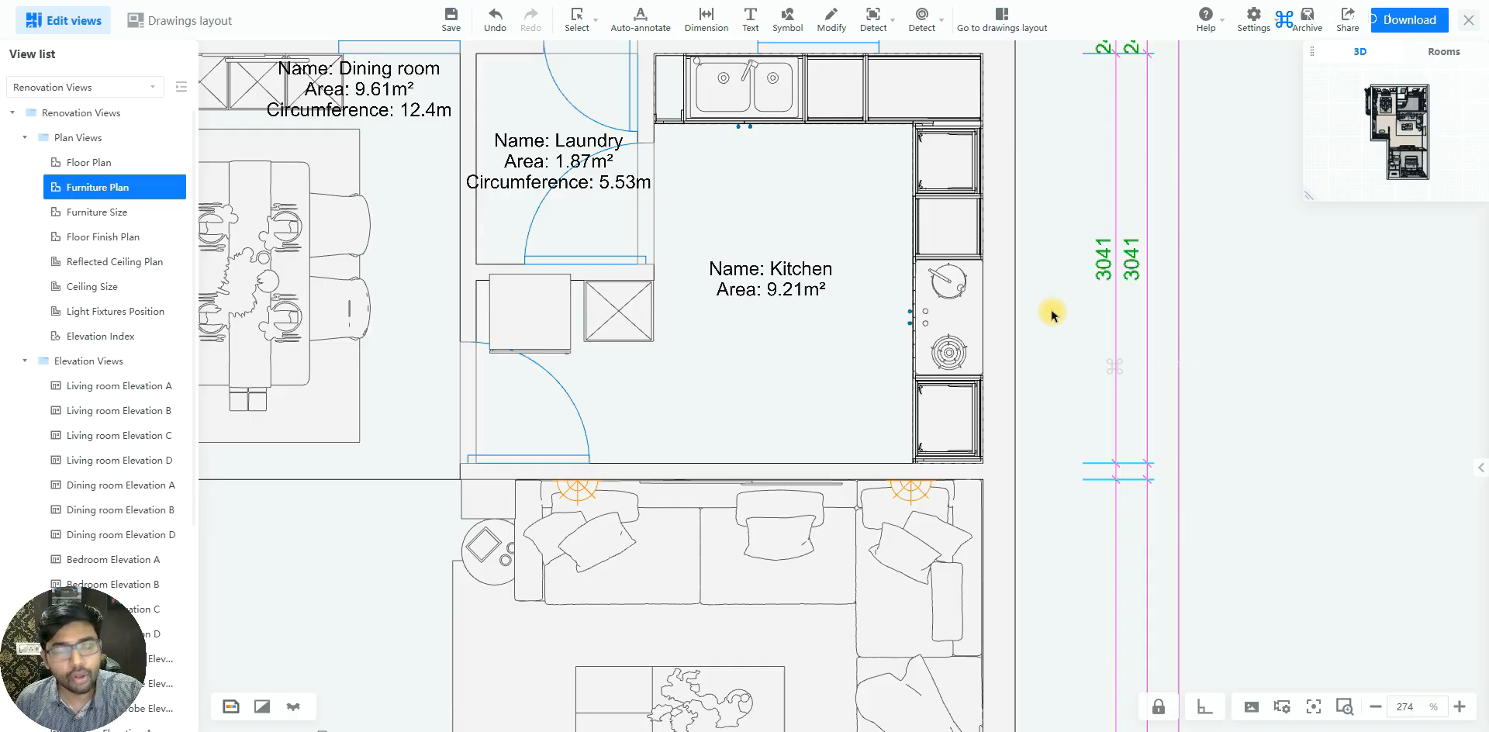
Move the Dining room label down to the lower end of the dining table
scroll(841, 315, down, 4)
scroll(623, 185, up, 1)
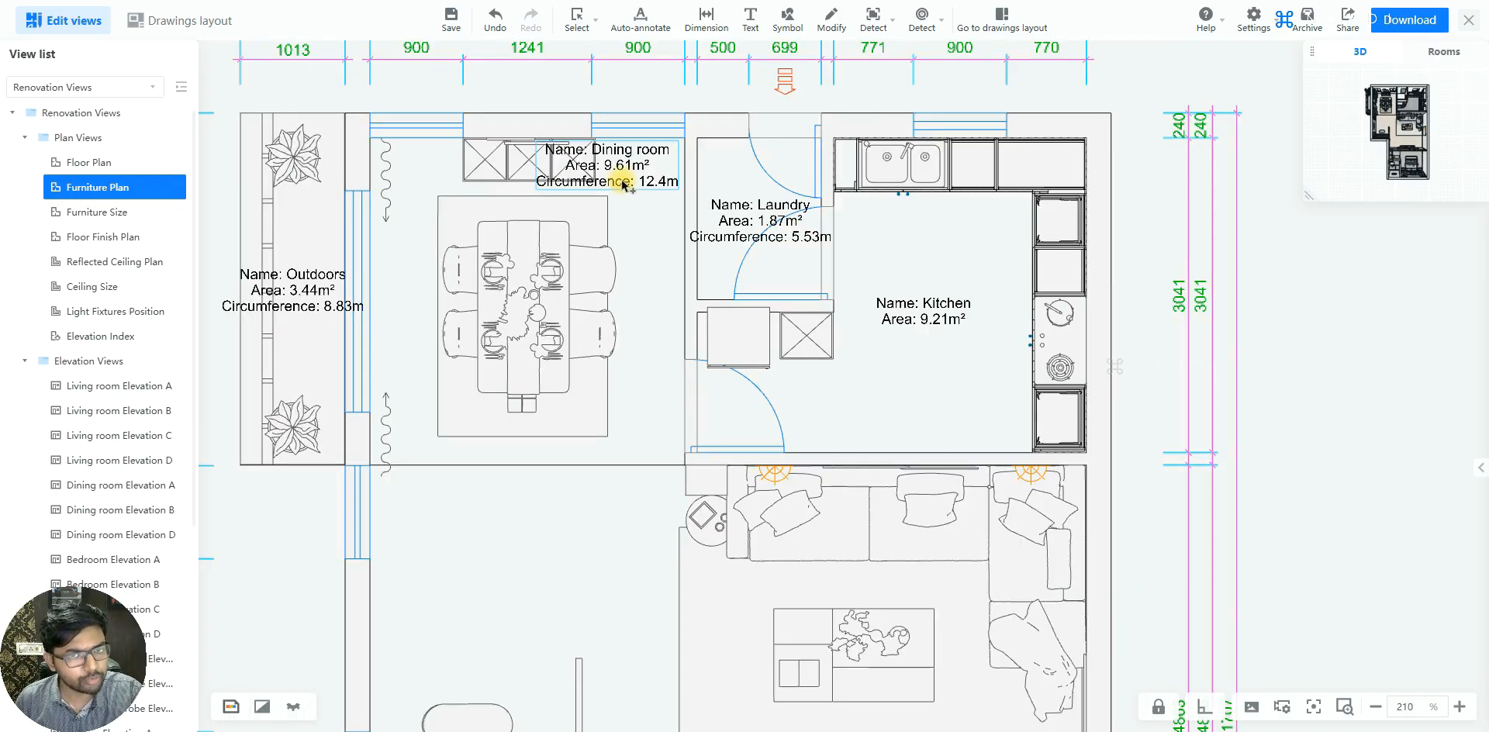
drag(592, 314, 548, 464)
scroll(775, 299, up, 1)
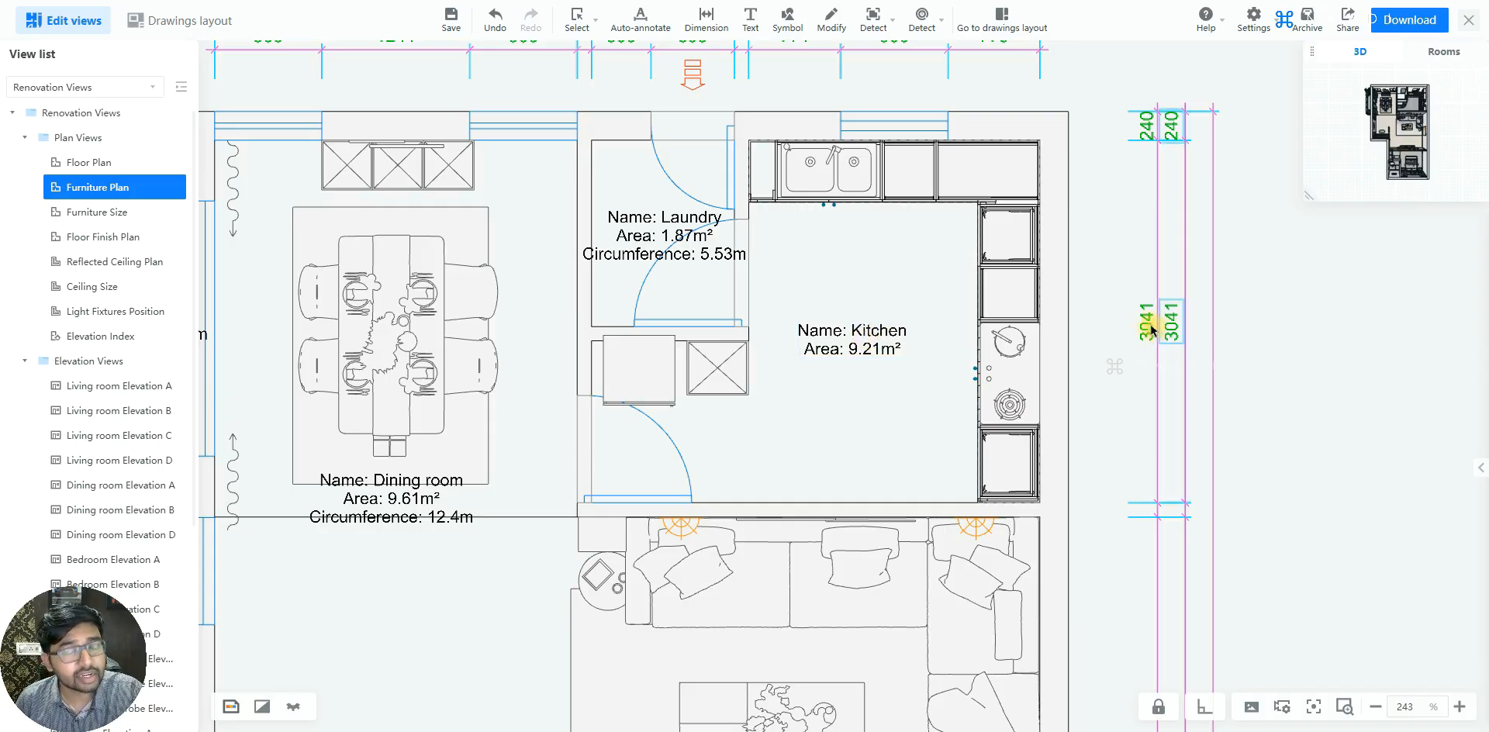
Set the Kitchen label's text to orange-red index color 10
click(884, 339)
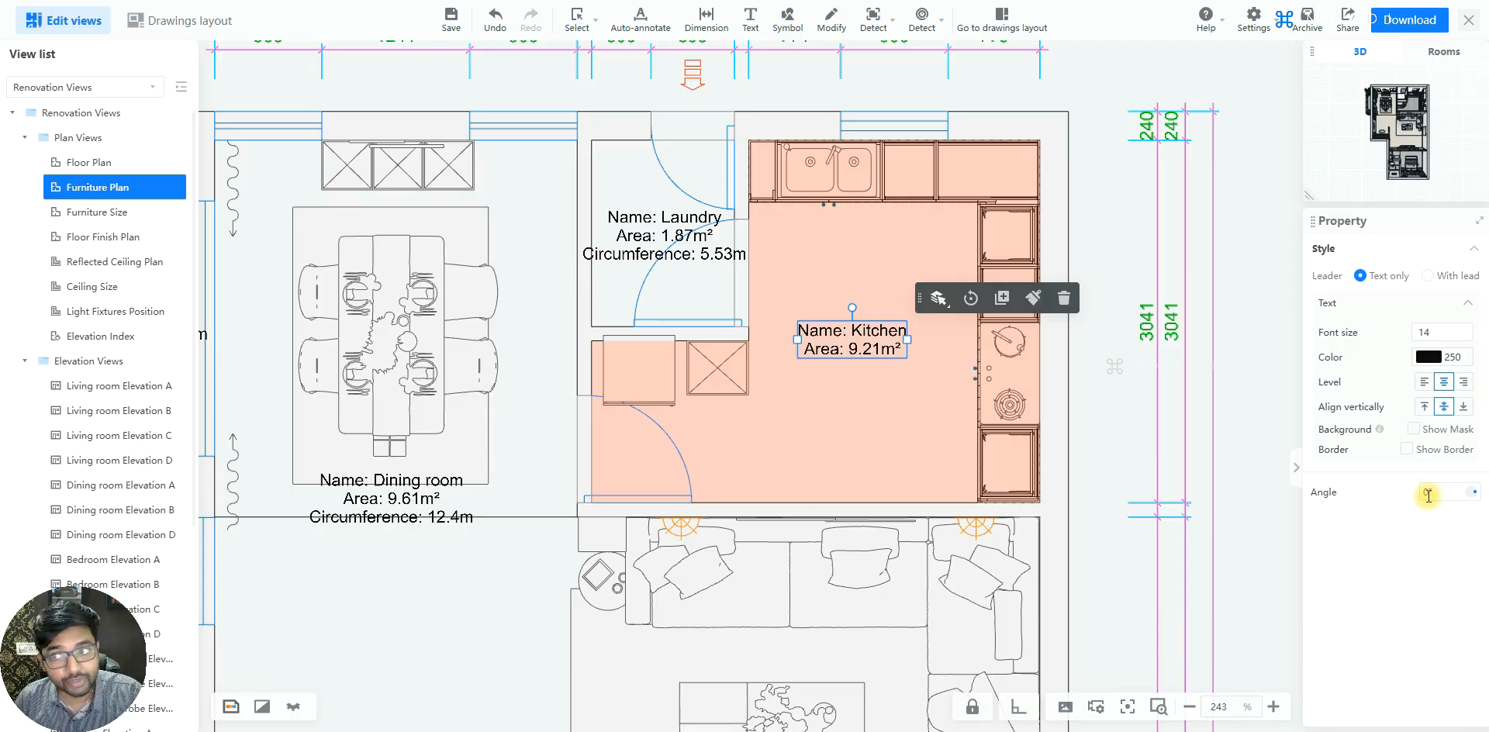
click(1431, 358)
click(1314, 225)
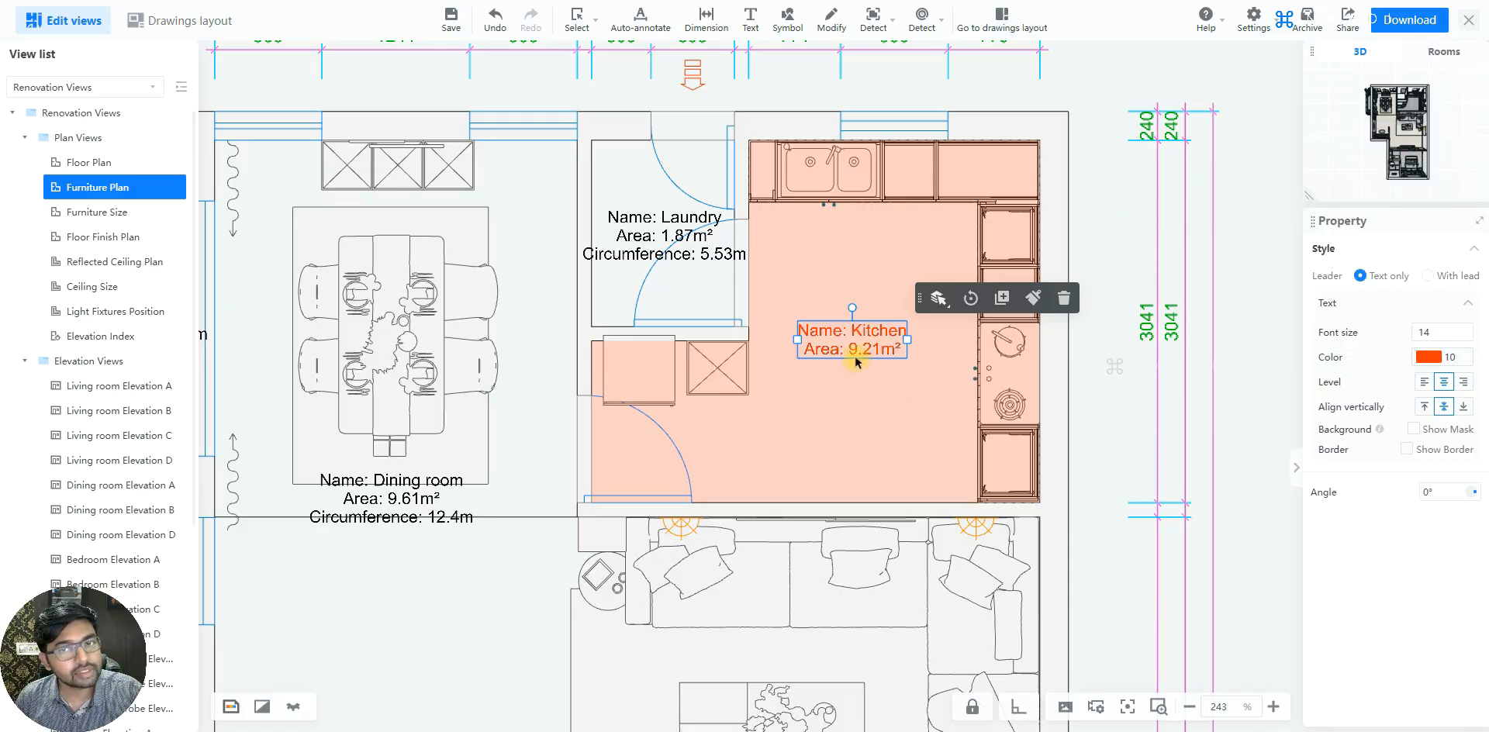
click(1171, 459)
Switch the Kitchen label to the leader style and move its text outside the plan, above the kitchen's upper-right corner
click(867, 334)
scroll(816, 384, down, 1)
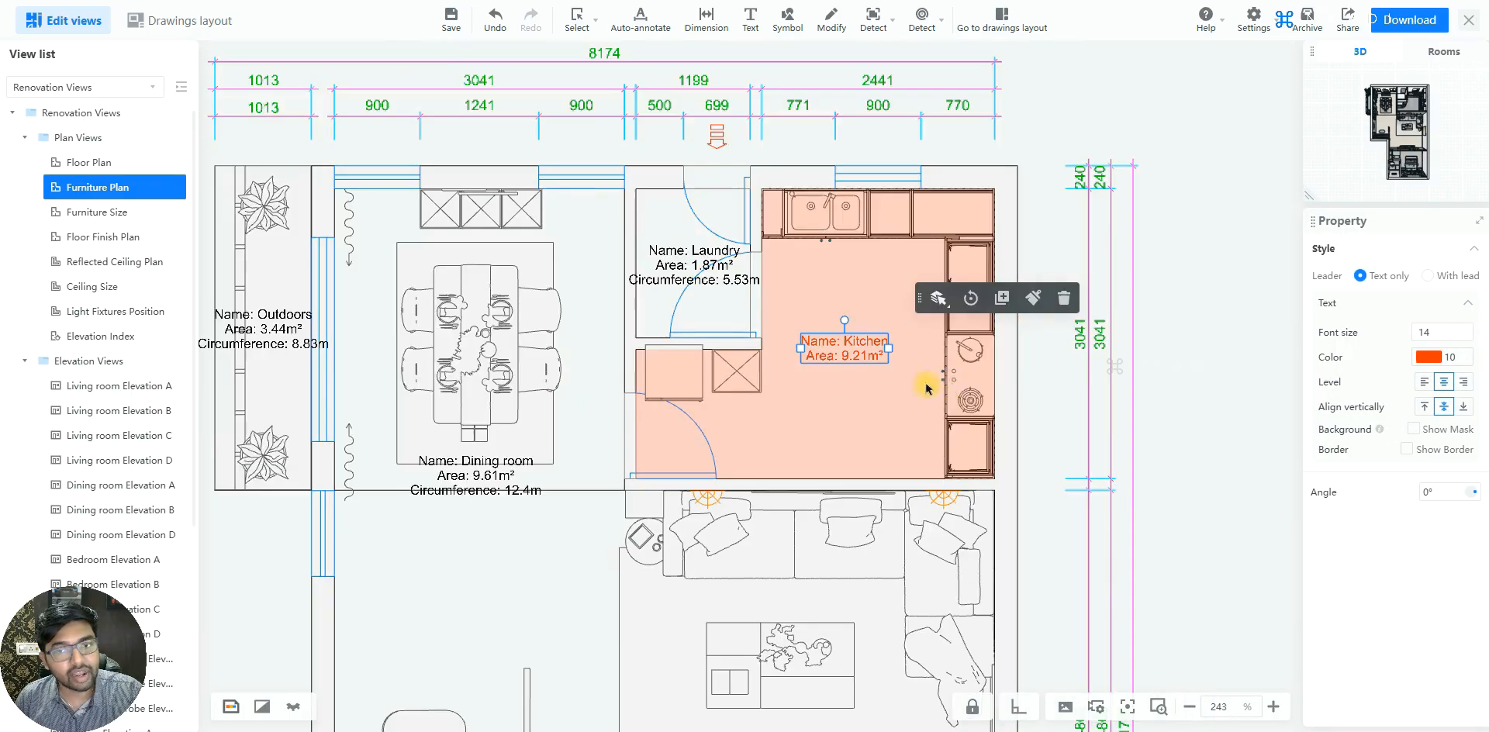
scroll(987, 383, up, 1)
scroll(825, 342, up, 3)
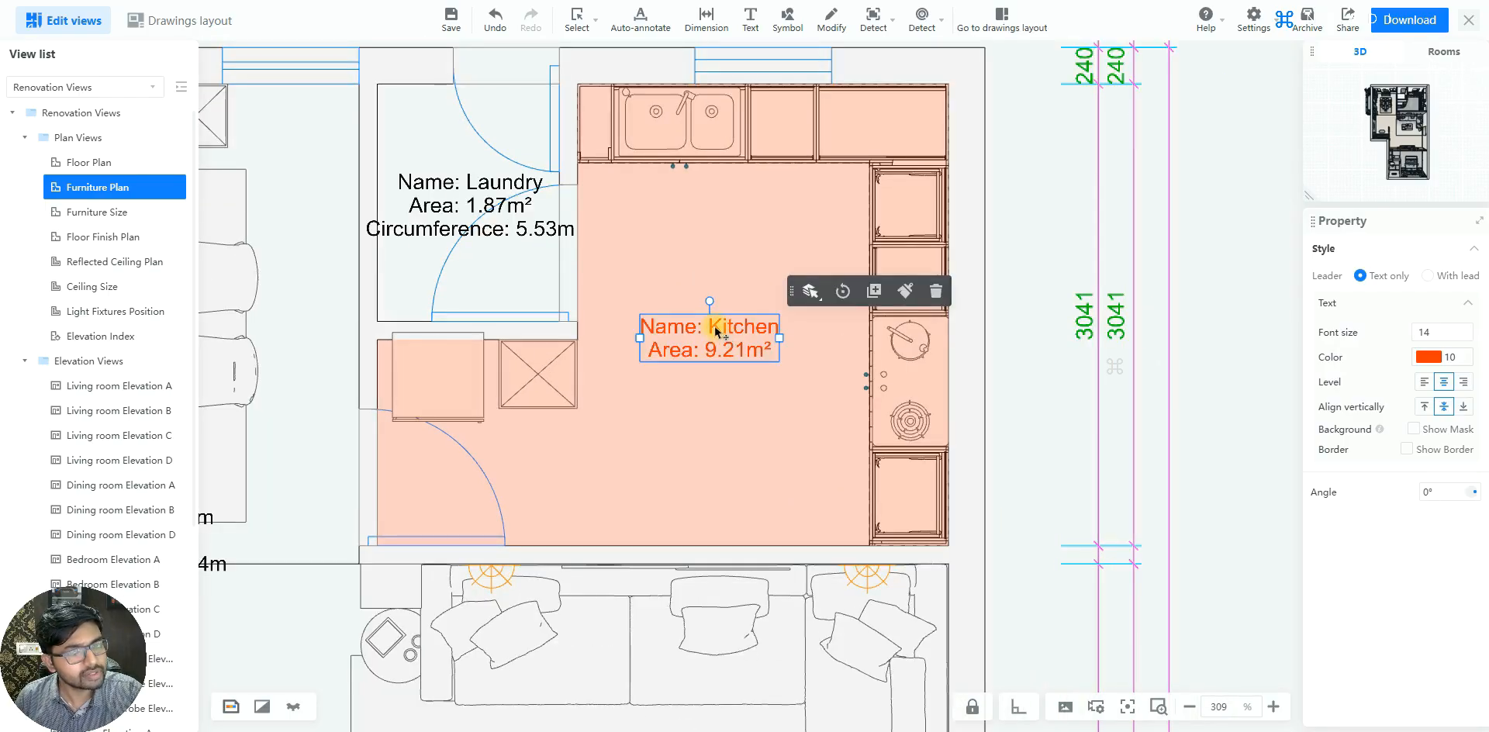
scroll(846, 448, down, 2)
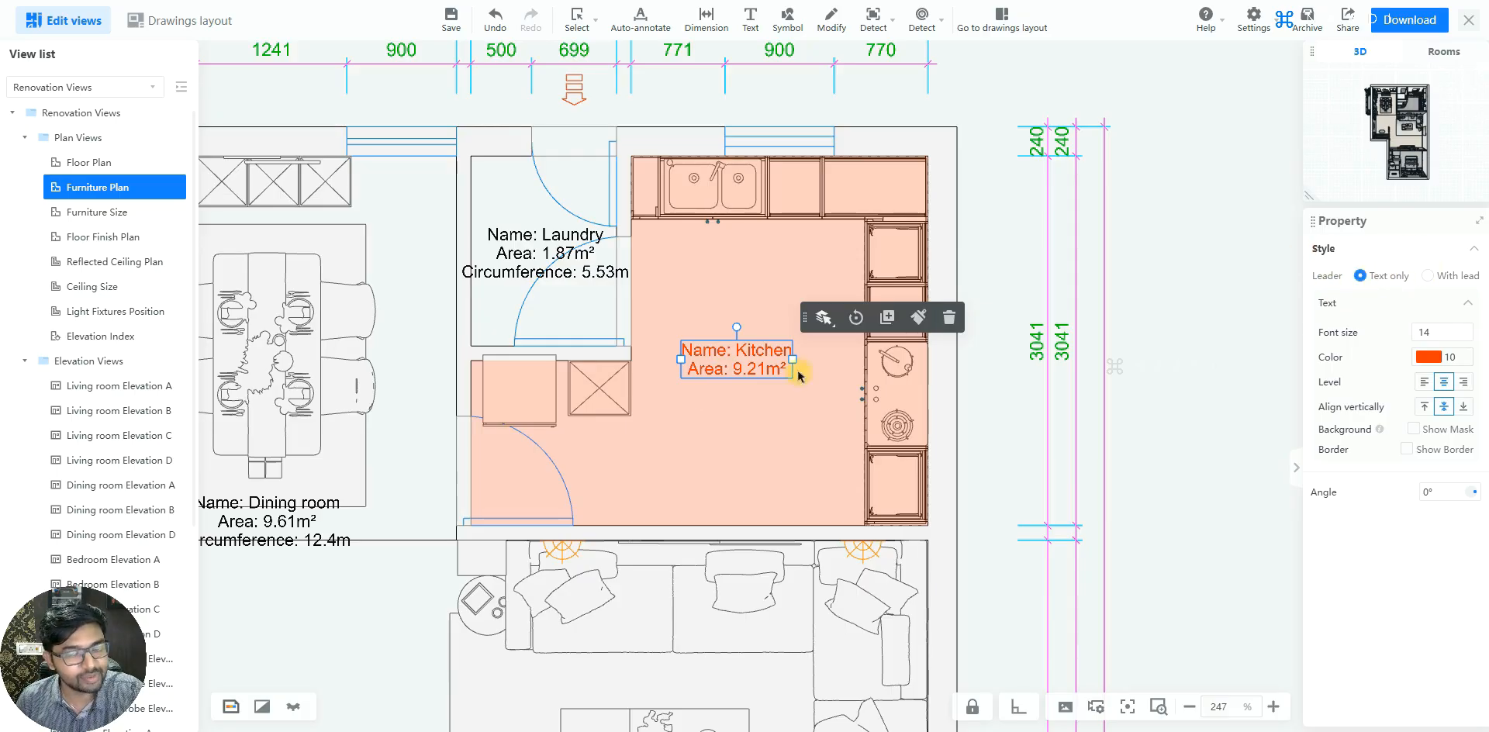
click(1428, 276)
drag(848, 332, 999, 83)
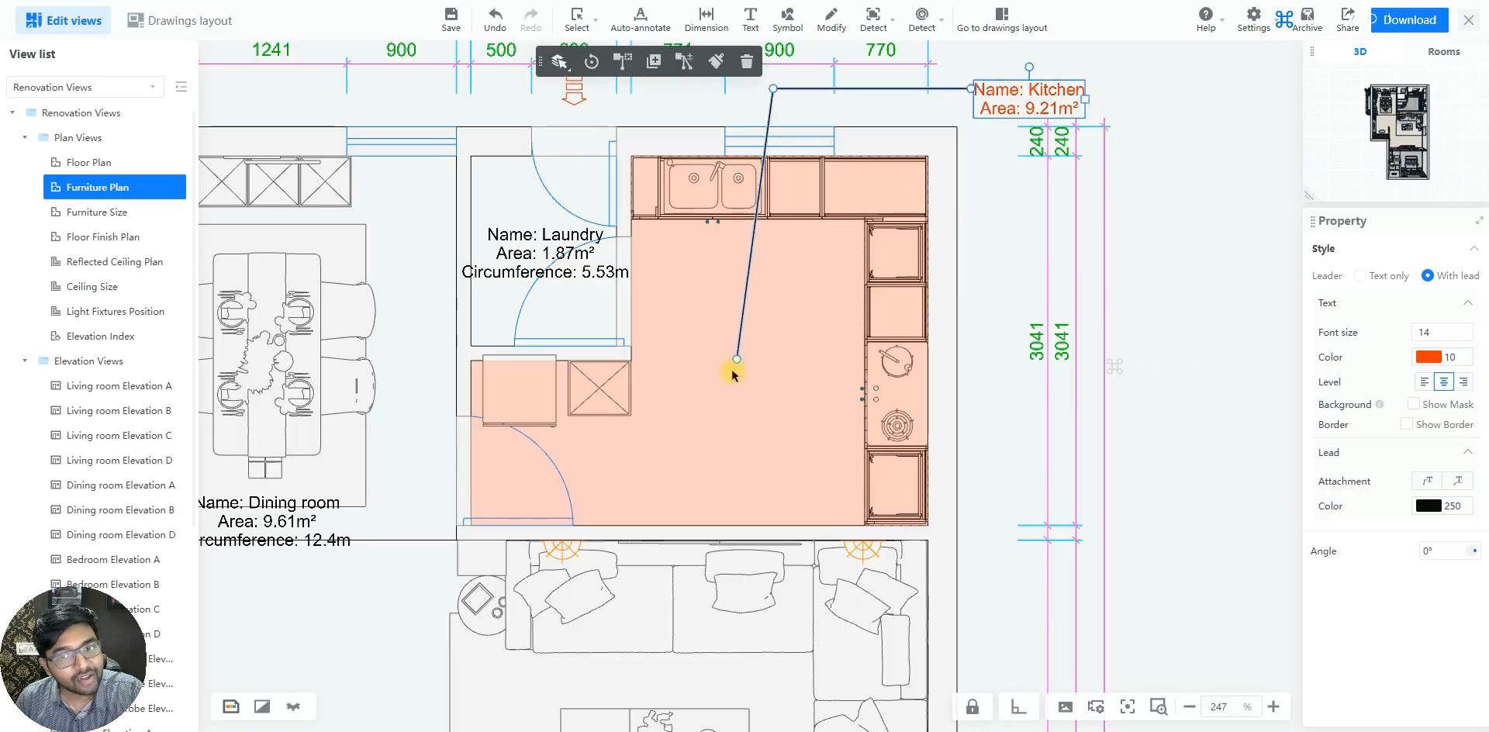
Reposition the Kitchen leader's pointing end near the counter, its bend above the outer wall, and its text beside the bend
drag(735, 364, 847, 245)
drag(773, 88, 915, 112)
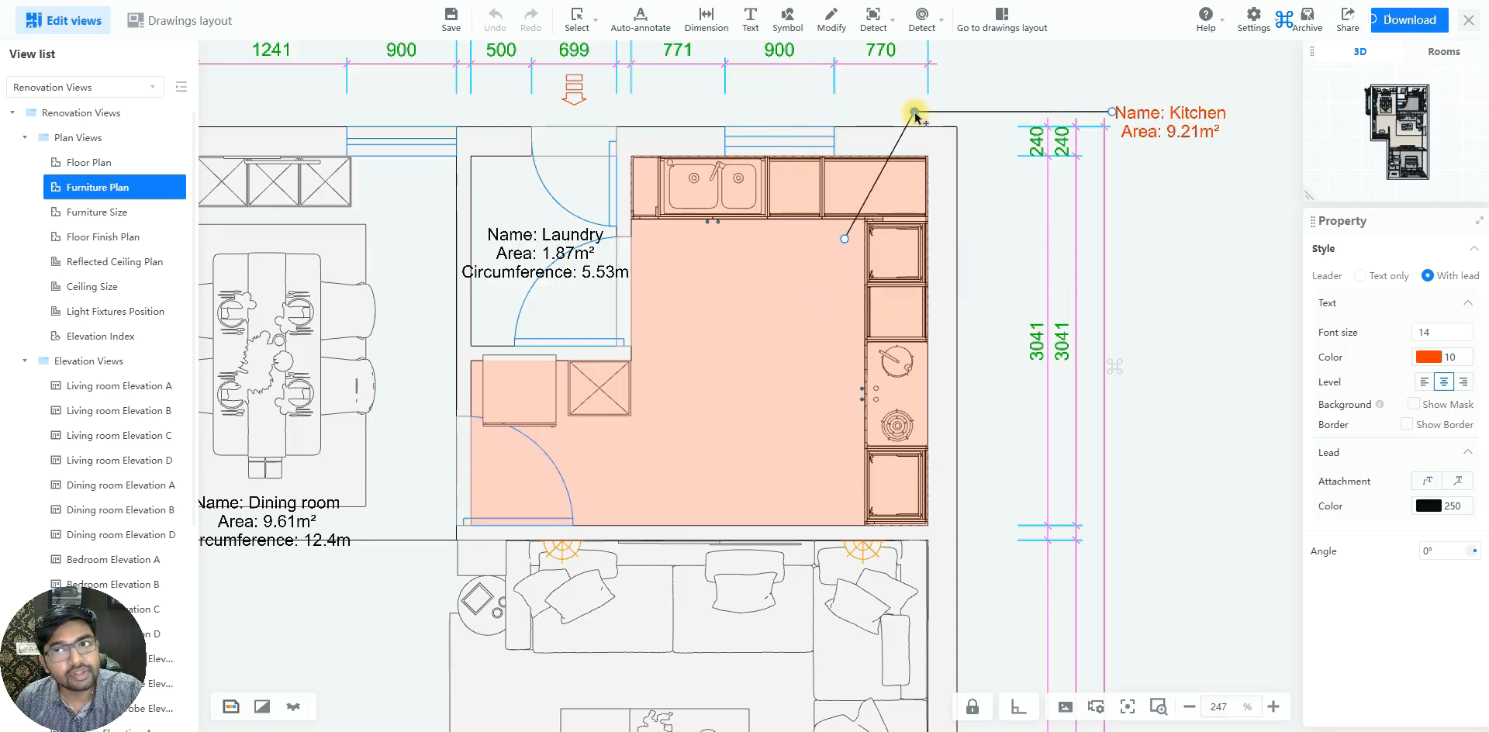
click(1127, 121)
drag(1114, 114, 966, 92)
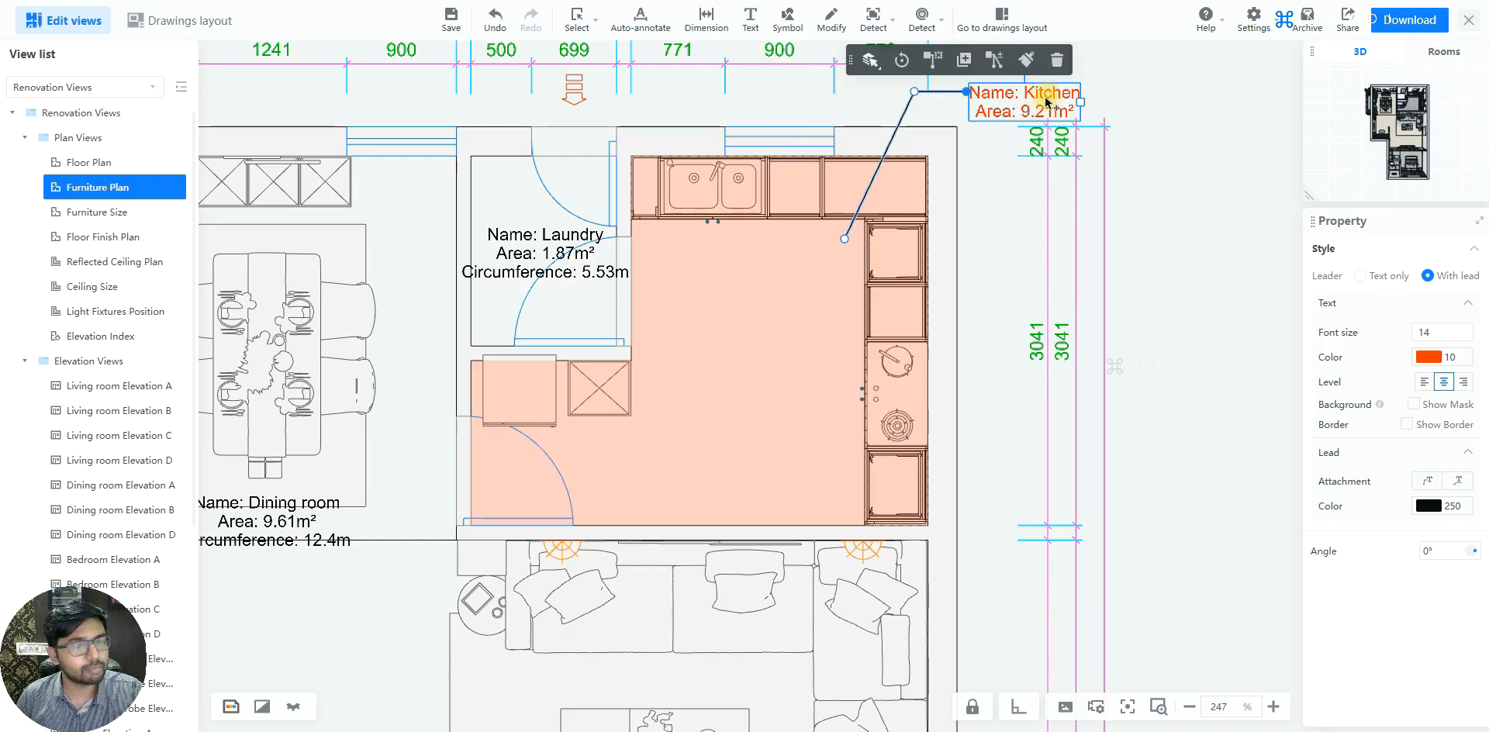
Return the Kitchen label to text only and move it back to the middle of the kitchen
click(1376, 278)
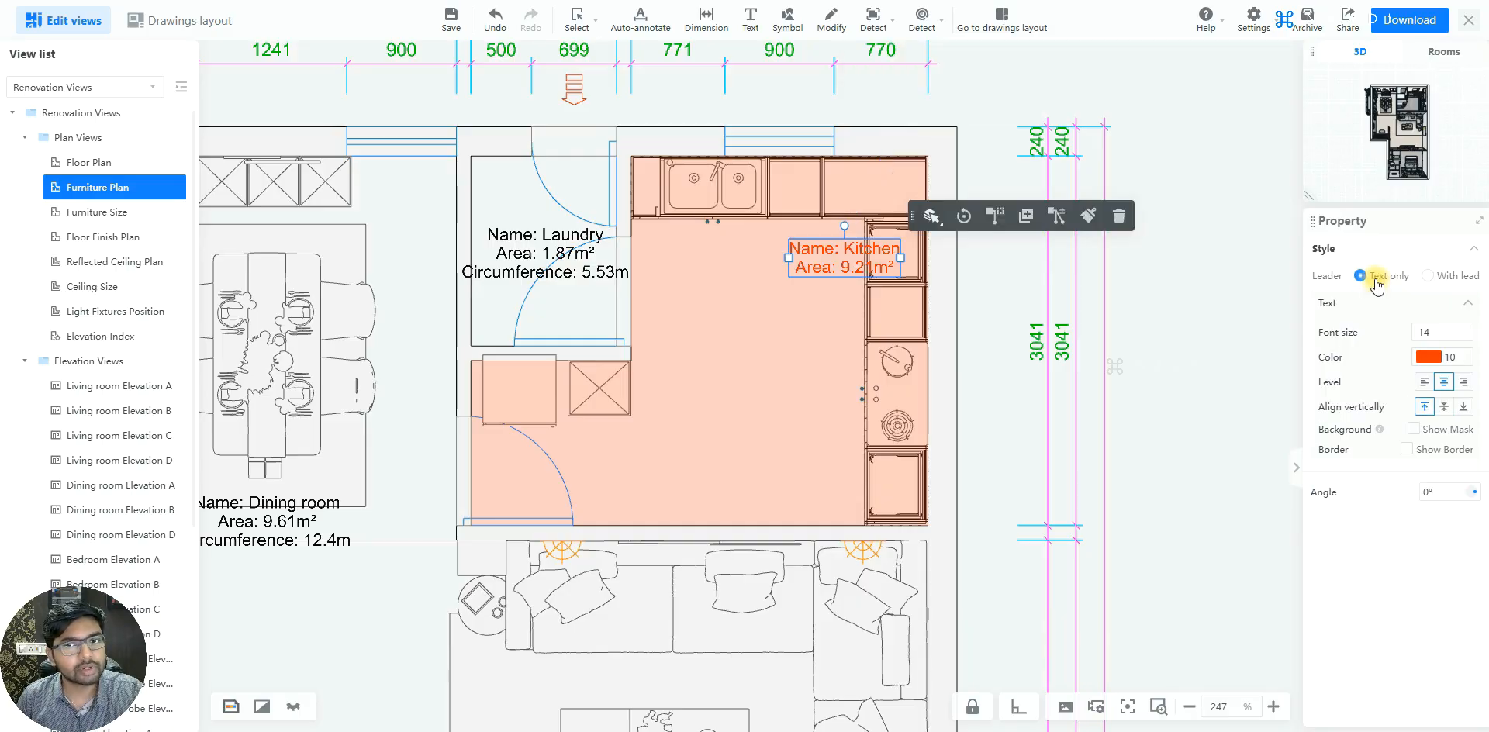
drag(791, 268, 741, 333)
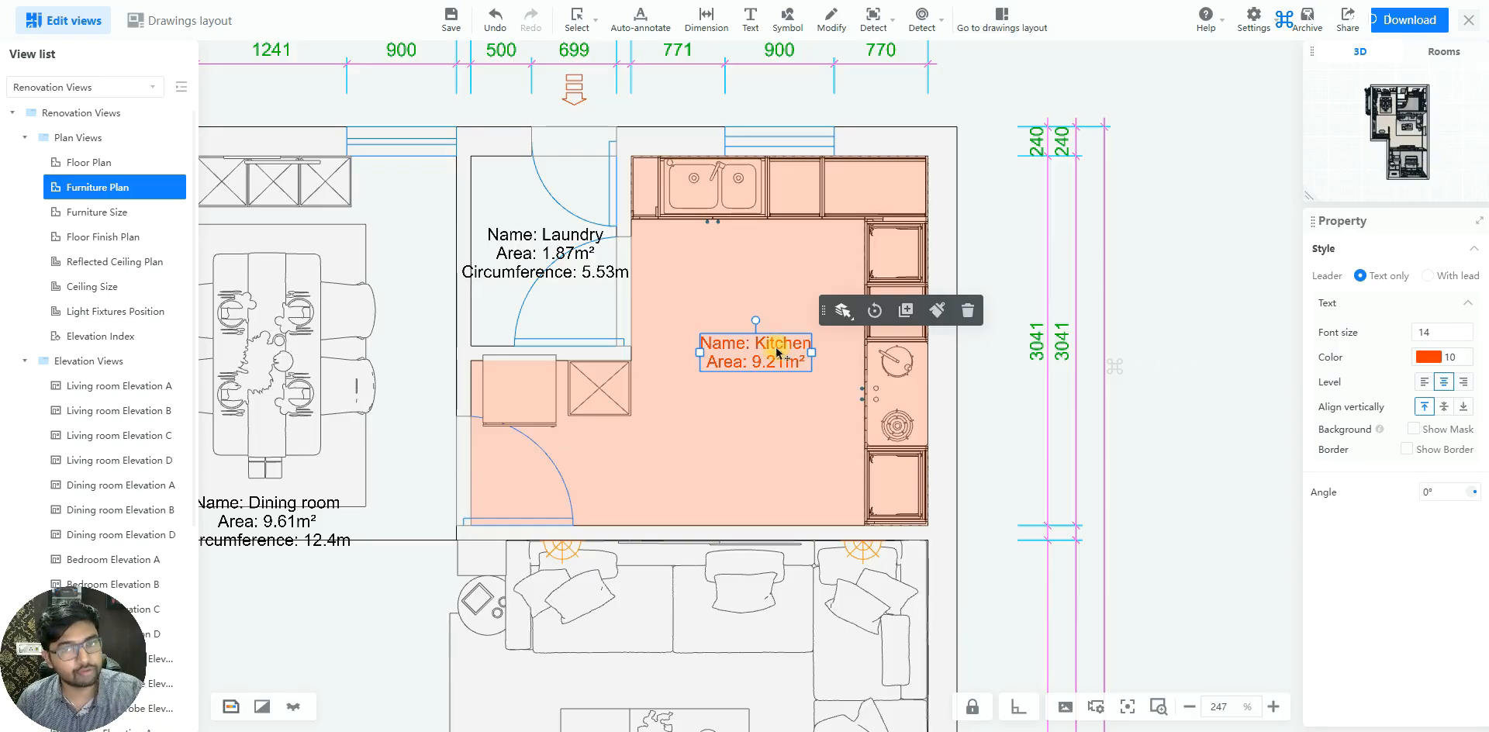
Copy the Kitchen label's format to all other room labels in the plan with Format Painter, and finish the copying
scroll(776, 353, down, 4)
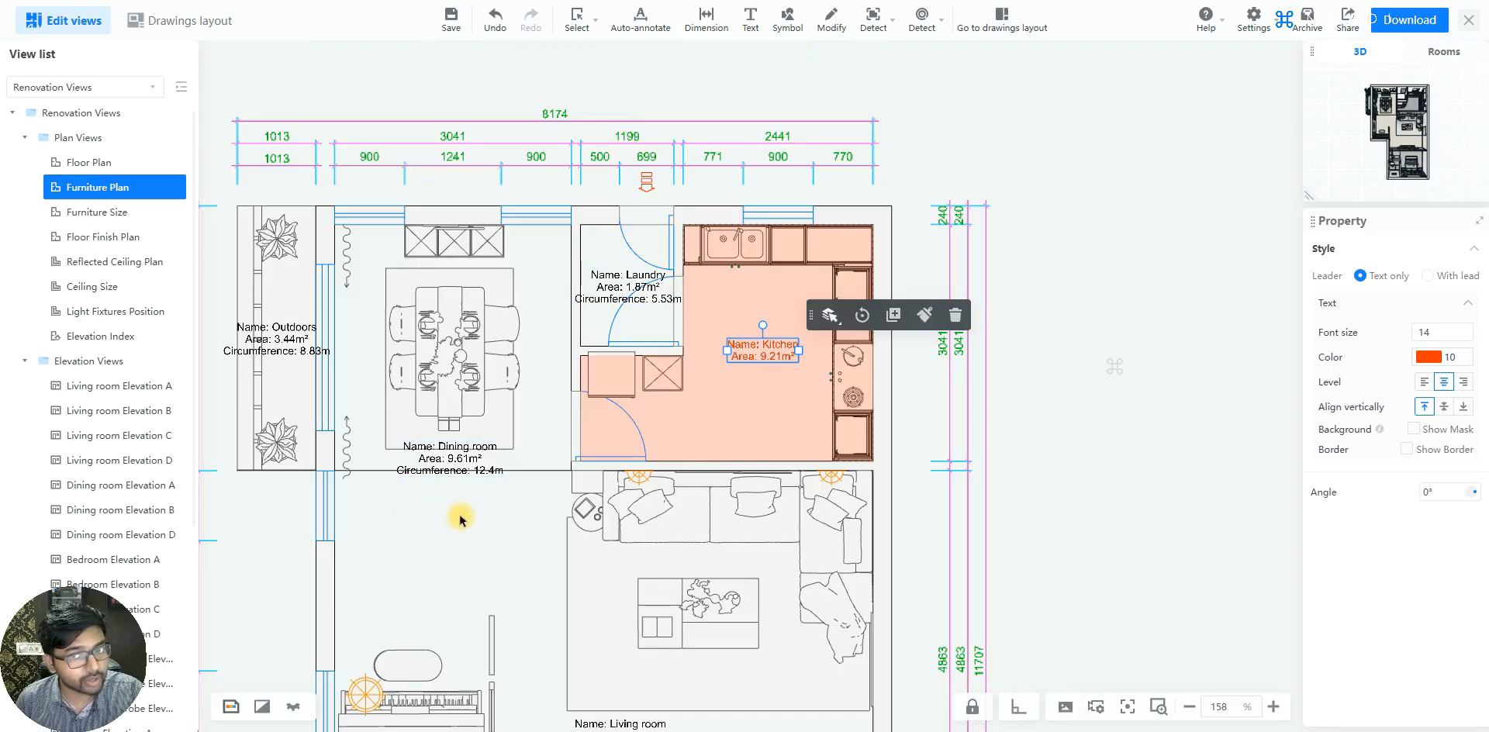
click(923, 318)
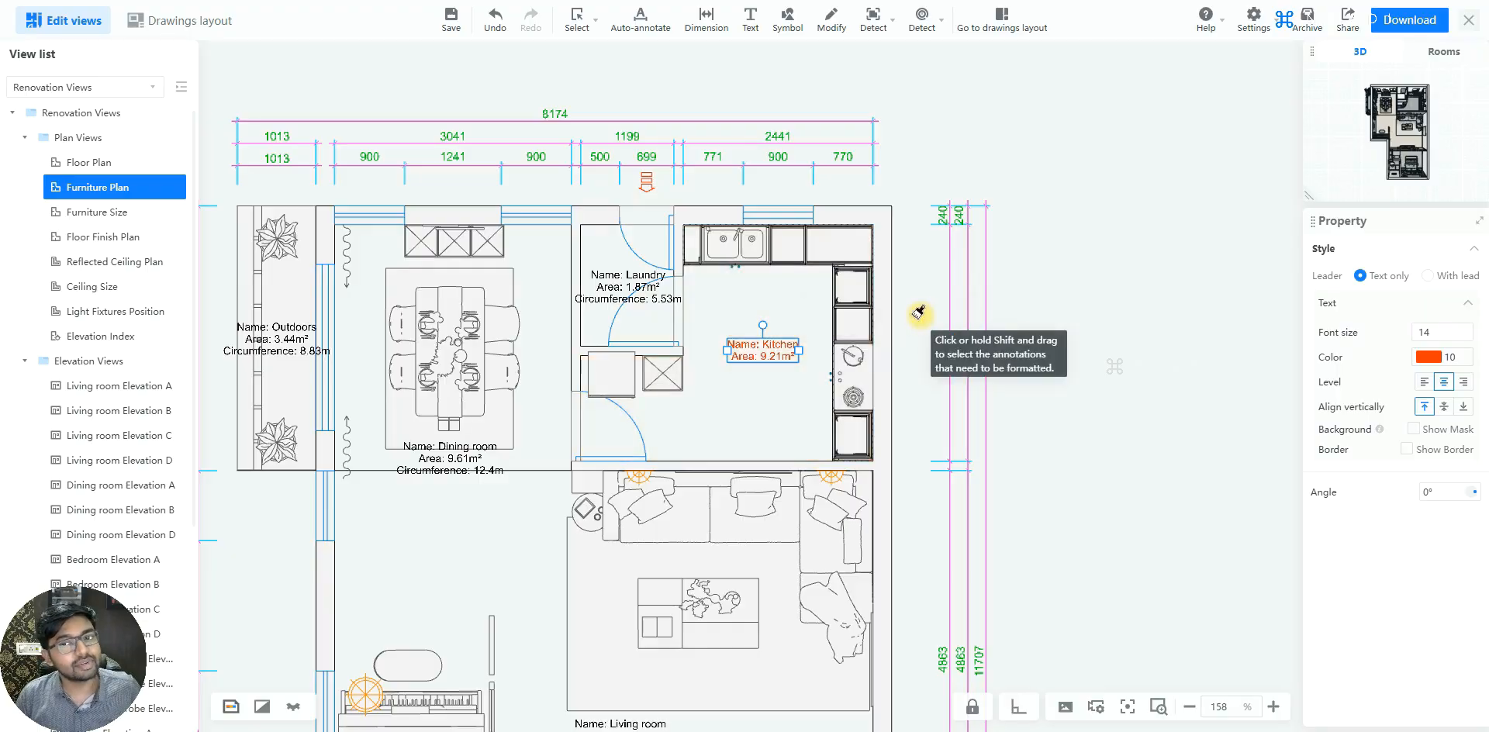
scroll(919, 316, down, 10)
scroll(917, 512, up, 3)
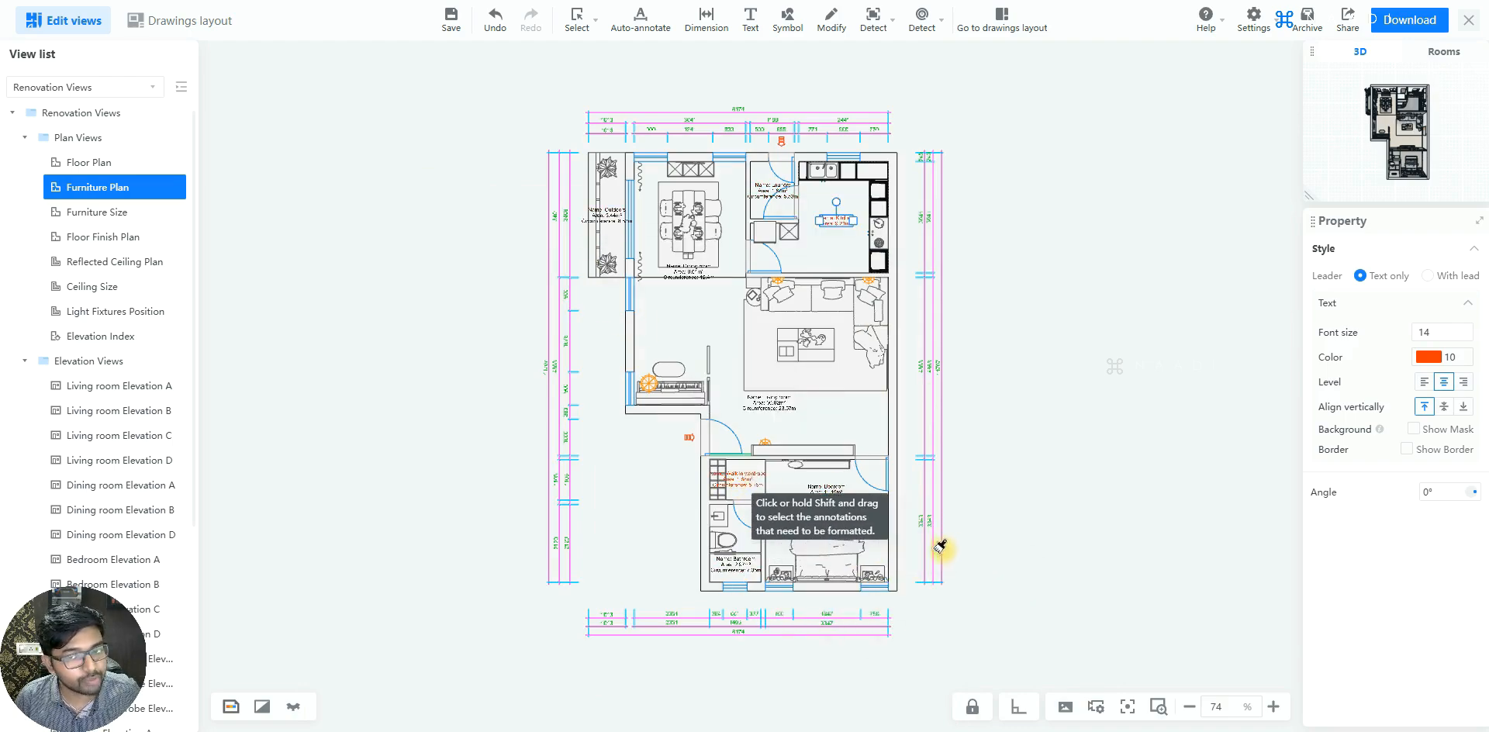
mouse_move(909, 593)
mouse_down()
mouse_move(645, 321)
mouse_move(485, 66)
mouse_up()
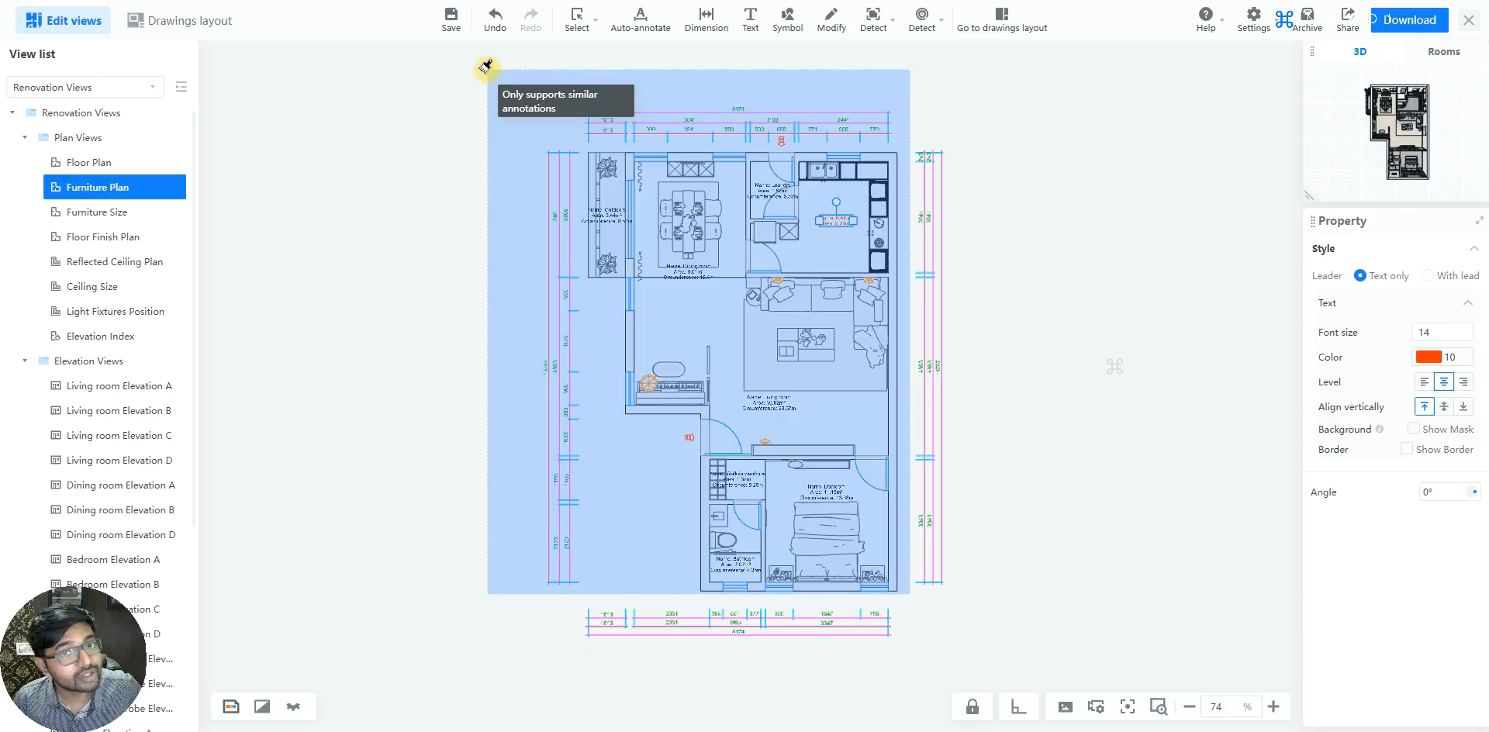
drag(486, 65, 485, 65)
scroll(901, 194, up, 4)
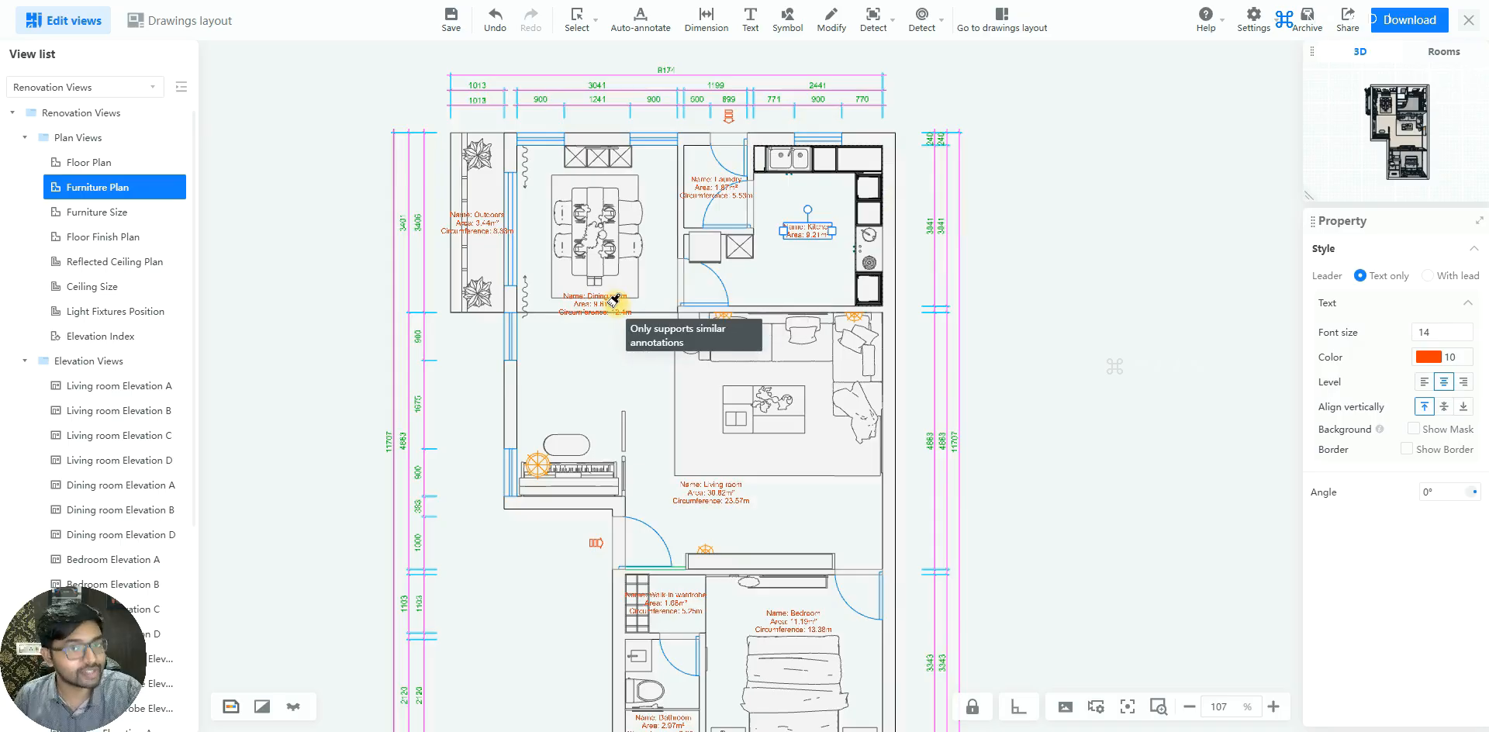
scroll(804, 251, up, 2)
key(Escape)
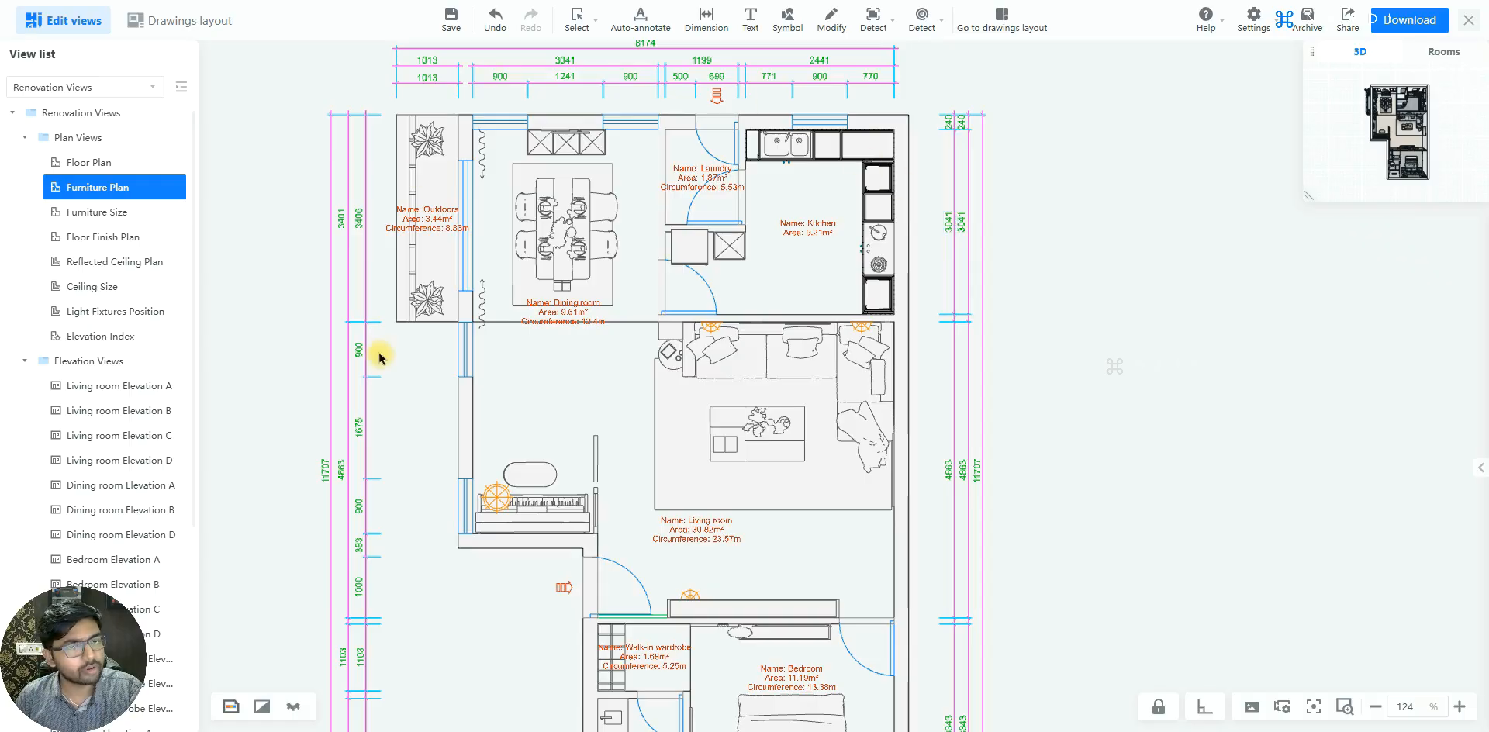
Add a vertical linear dimension along the dining room's right wall, from the upper wall to the lower room boundary, offset inside the room
scroll(557, 178, up, 3)
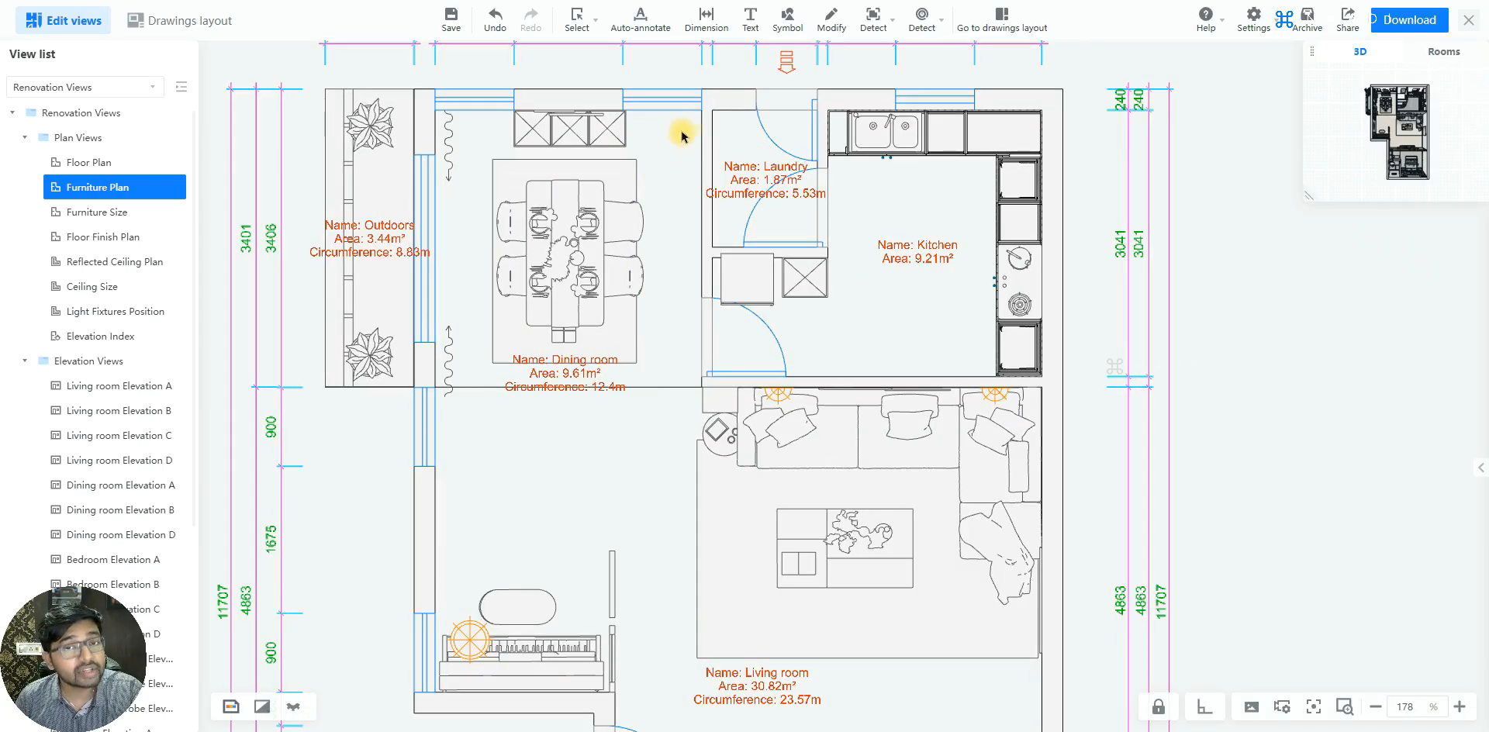
scroll(668, 231, down, 2)
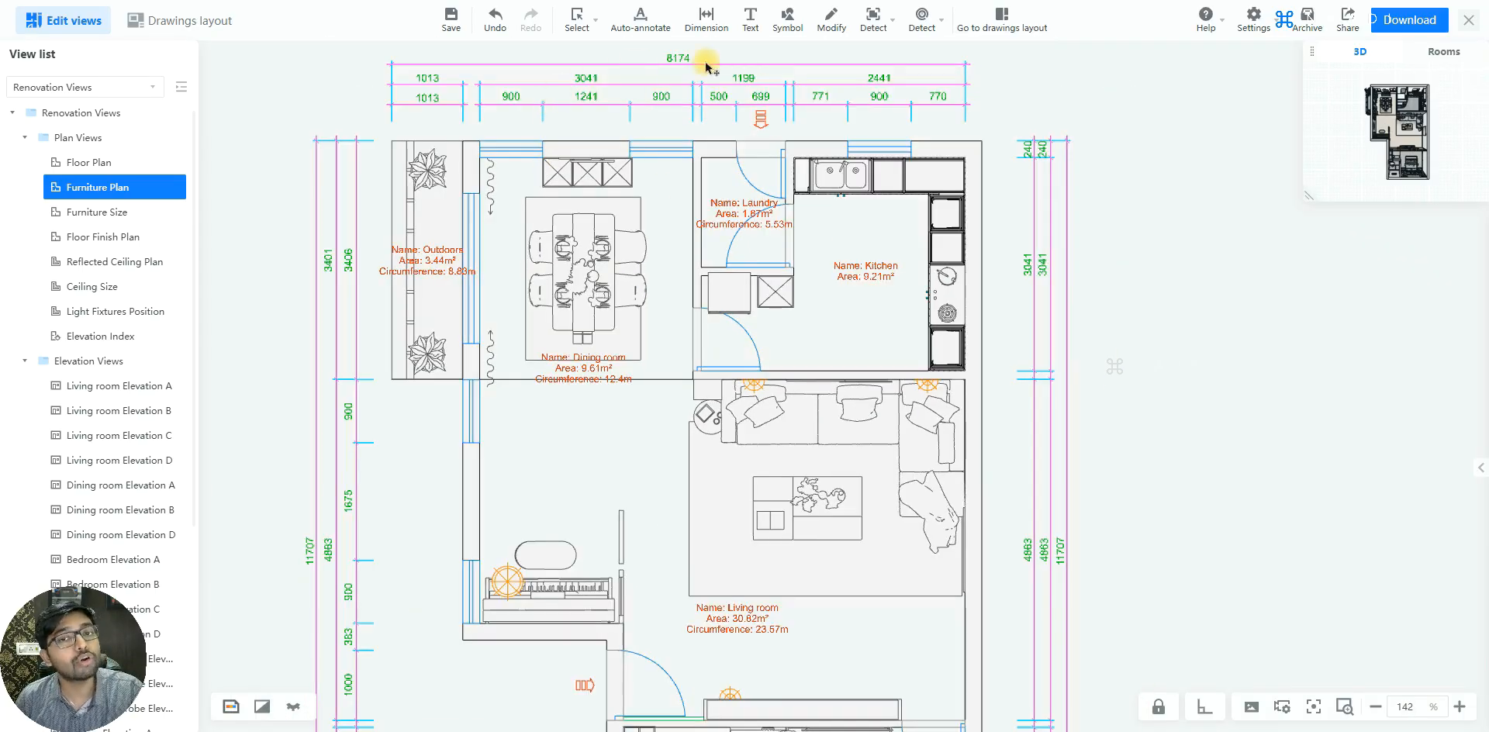
scroll(608, 183, up, 1)
scroll(665, 180, up, 3)
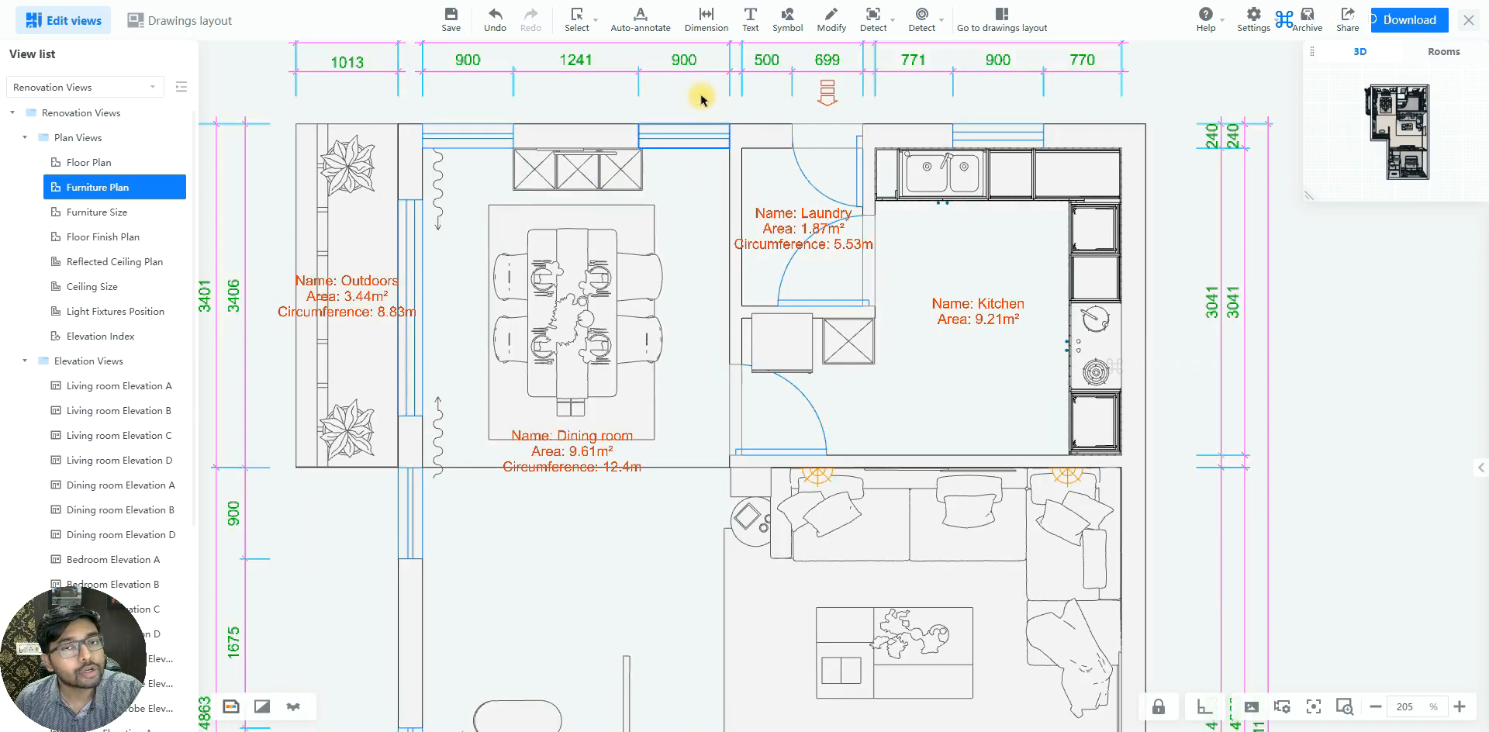
click(707, 23)
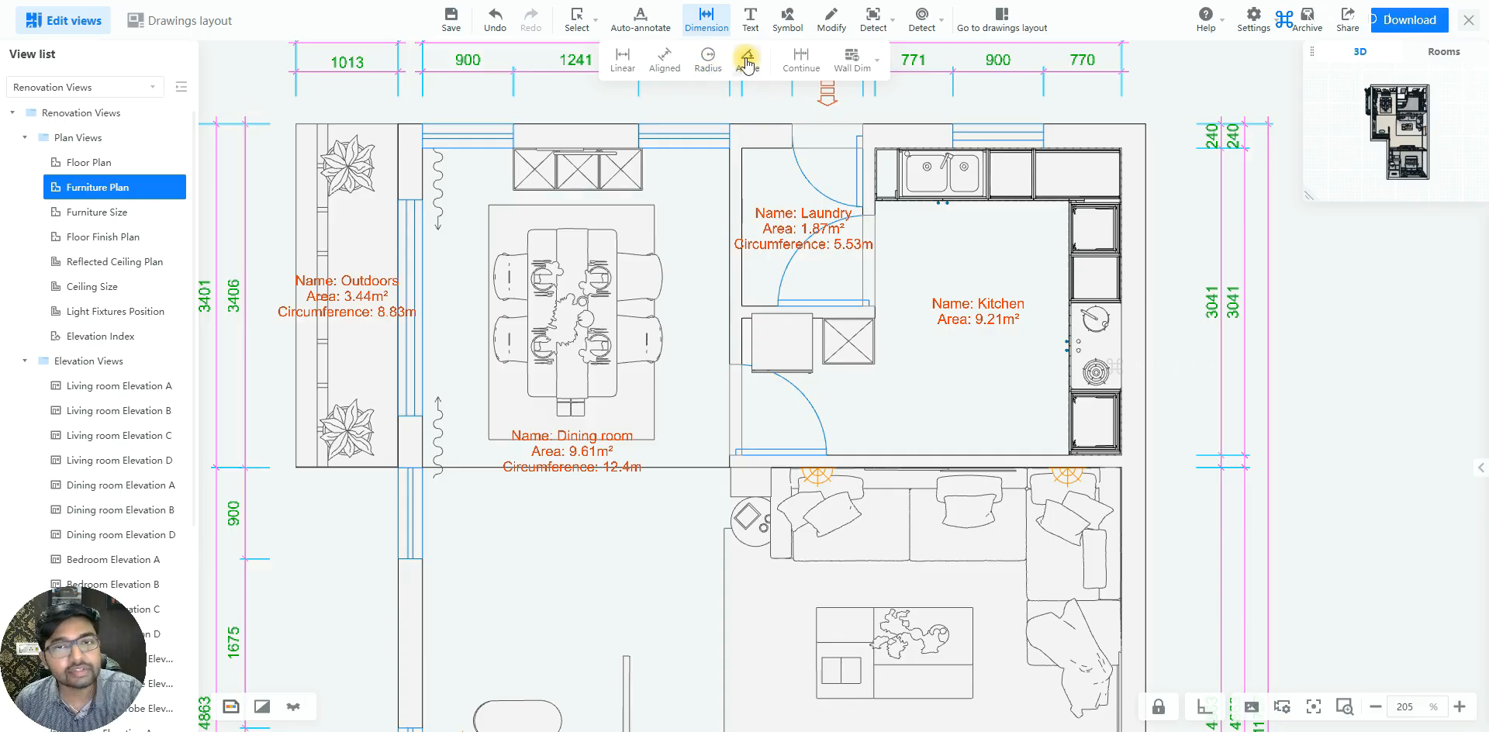
click(622, 59)
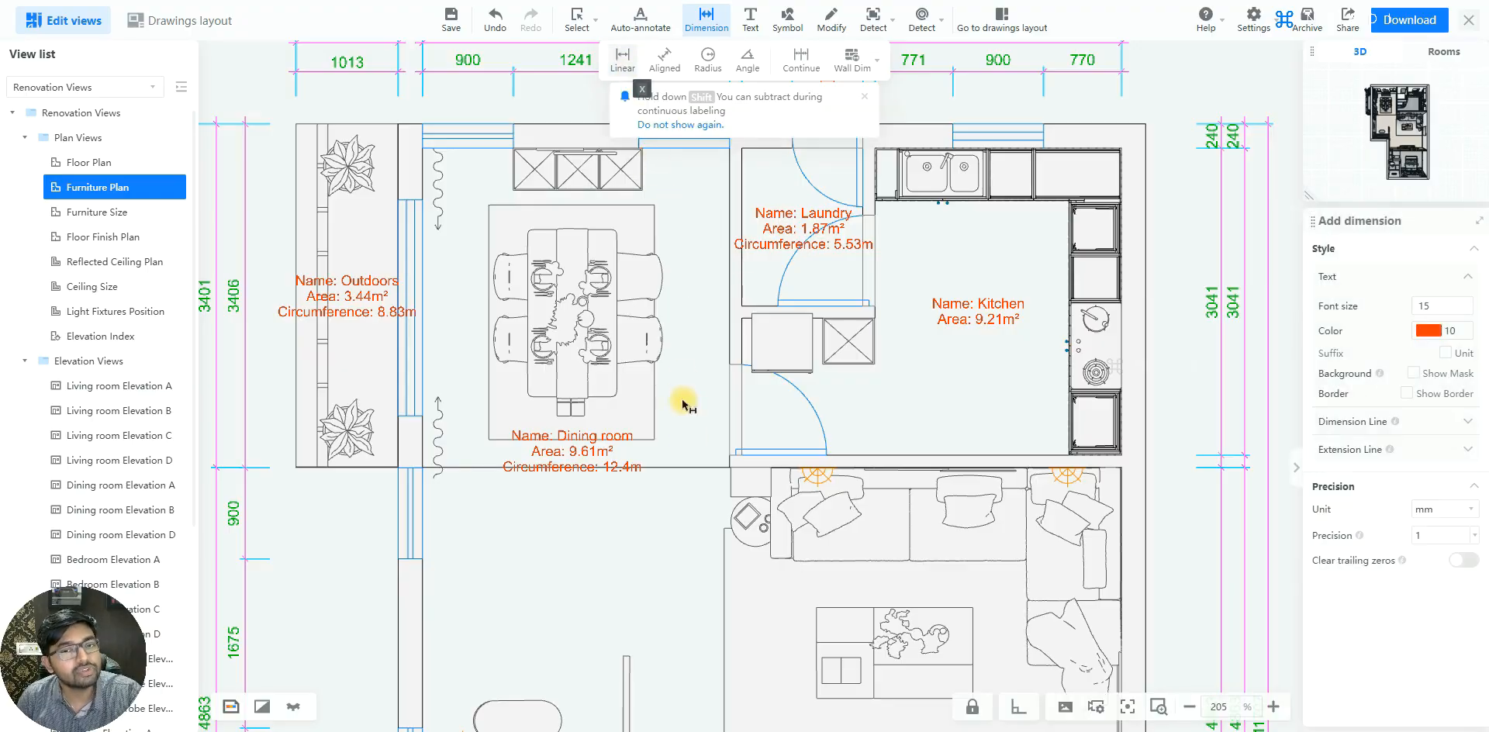
scroll(691, 486, down, 2)
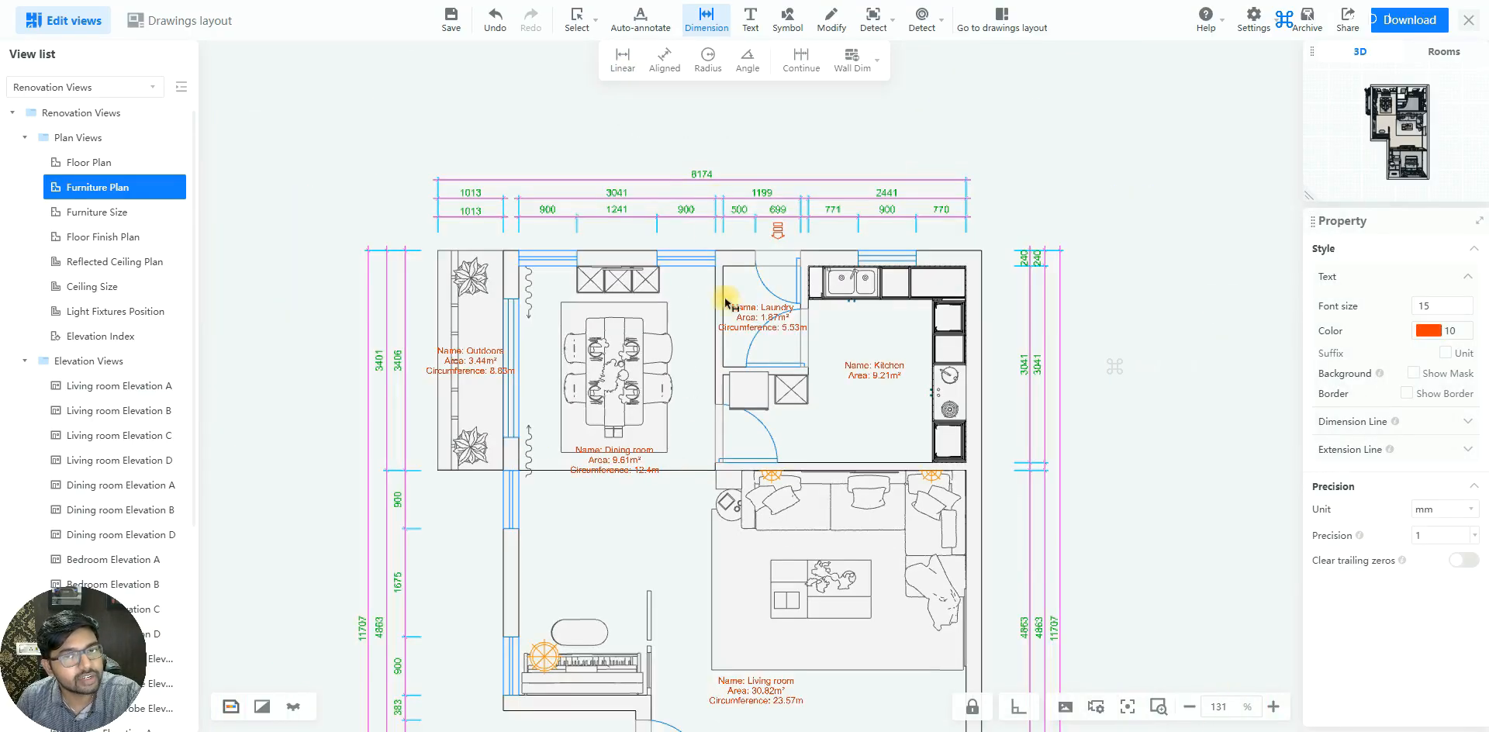
scroll(702, 284, up, 2)
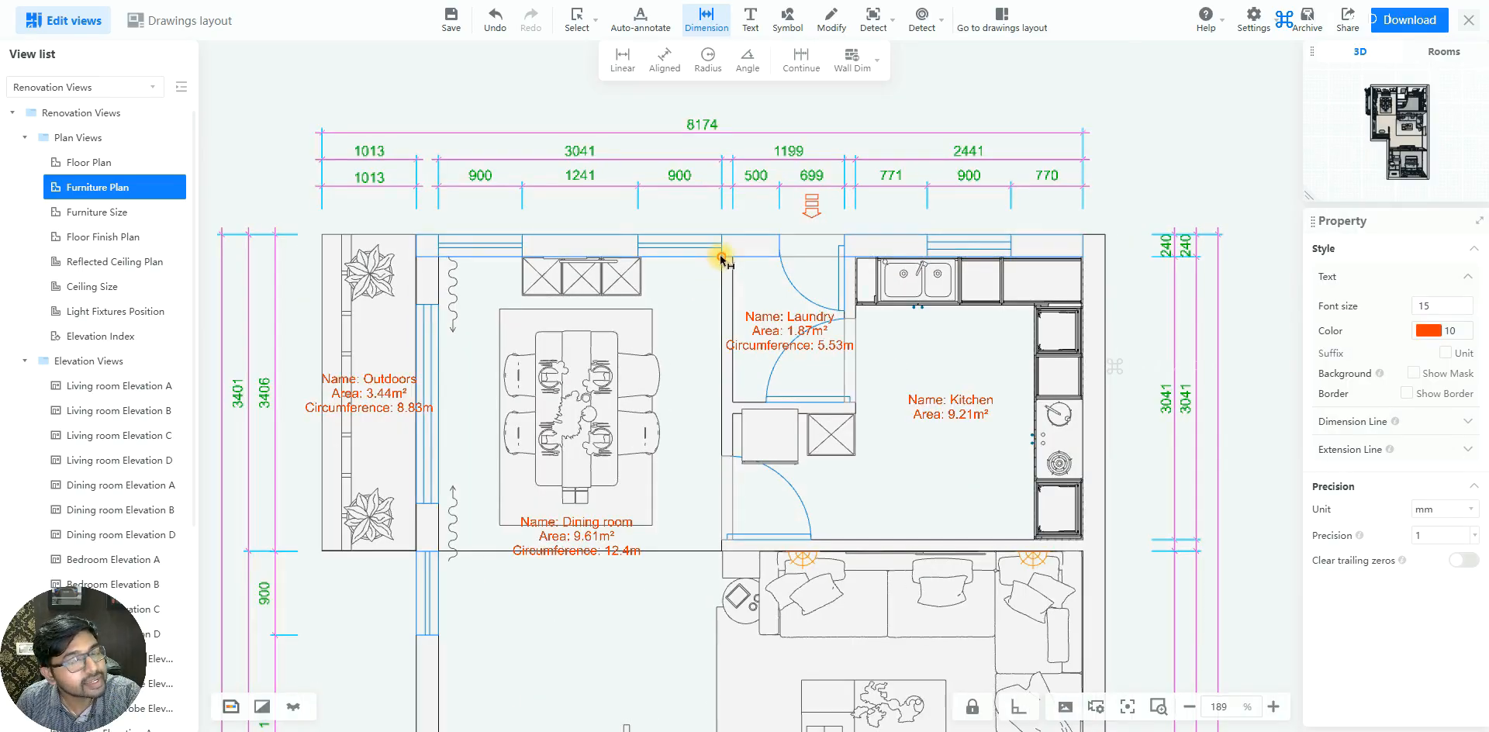
scroll(722, 258, up, 2)
click(721, 226)
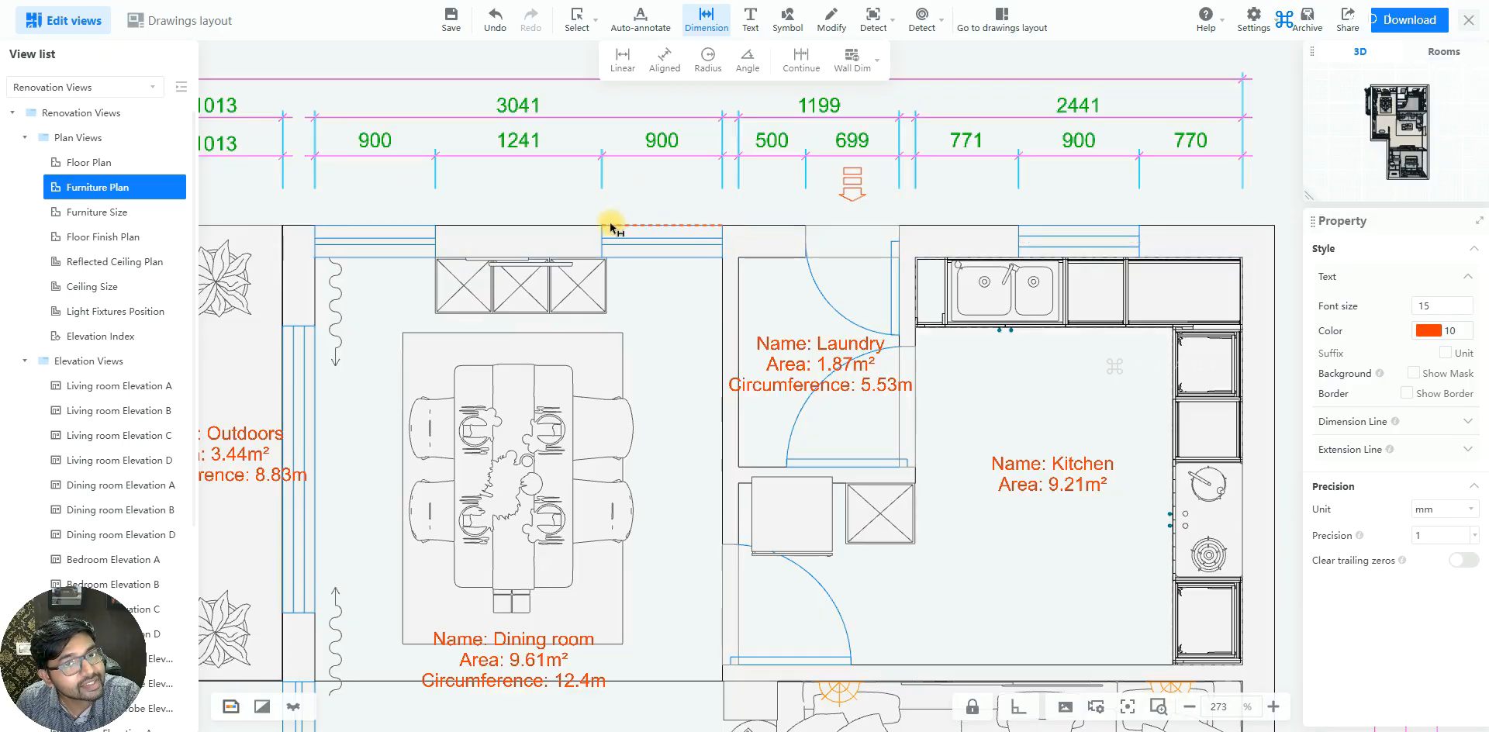
click(722, 260)
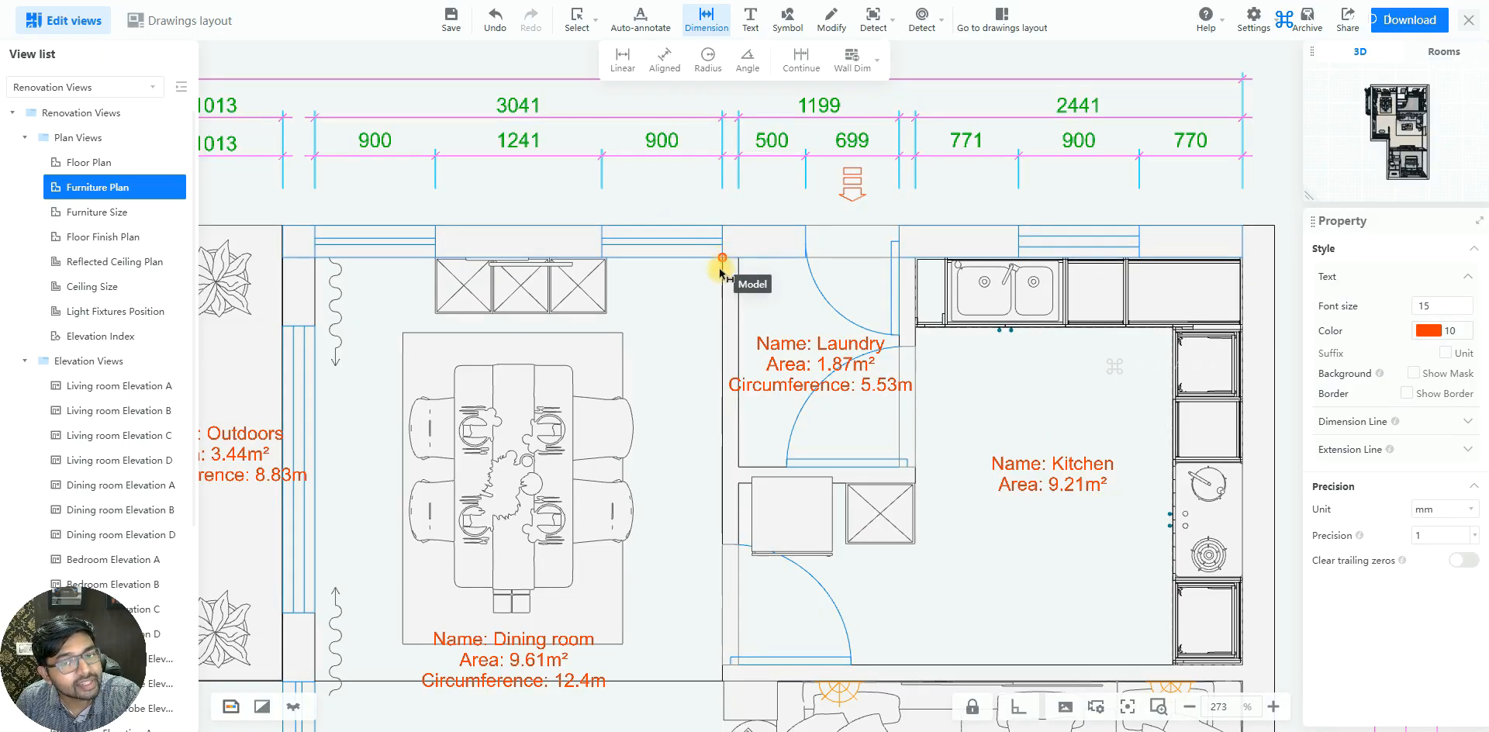
click(723, 681)
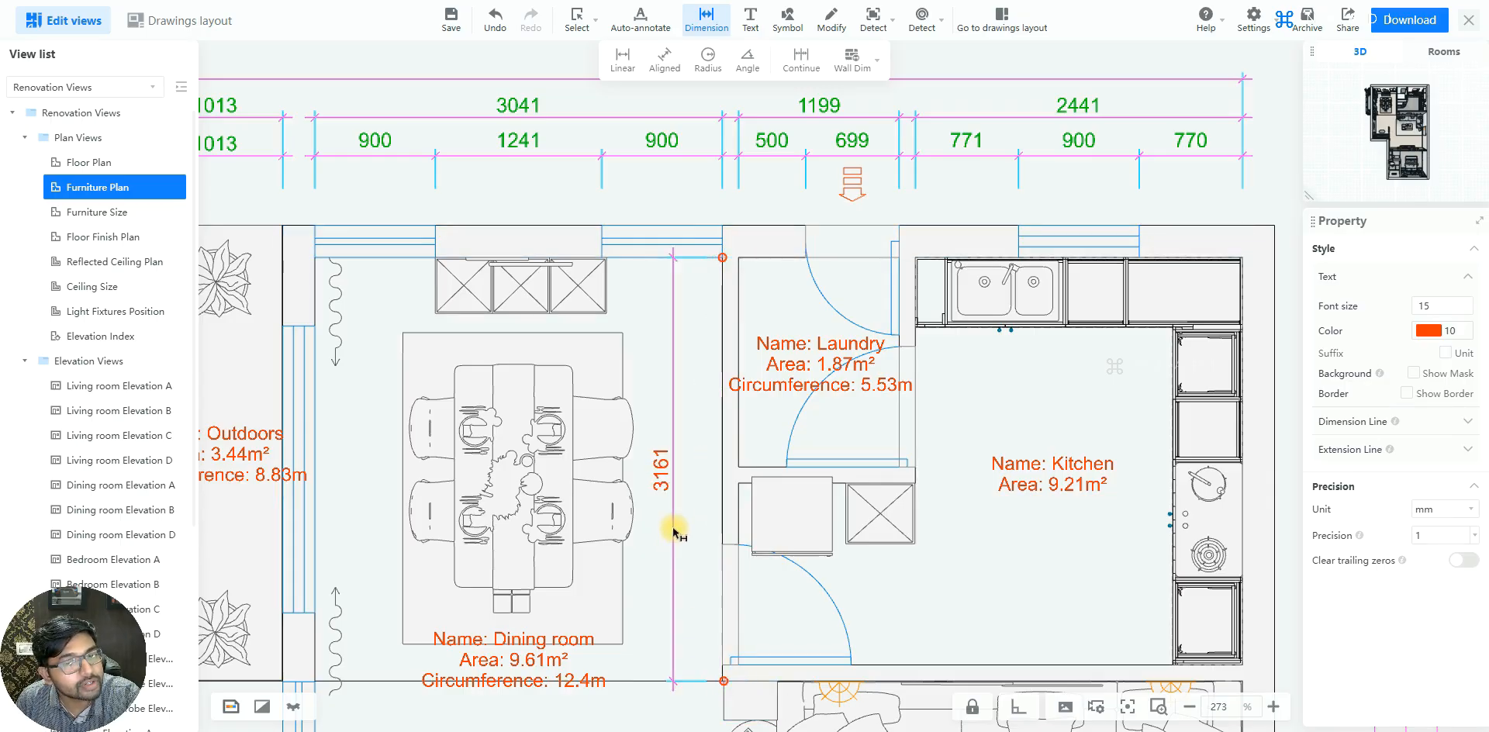
click(673, 530)
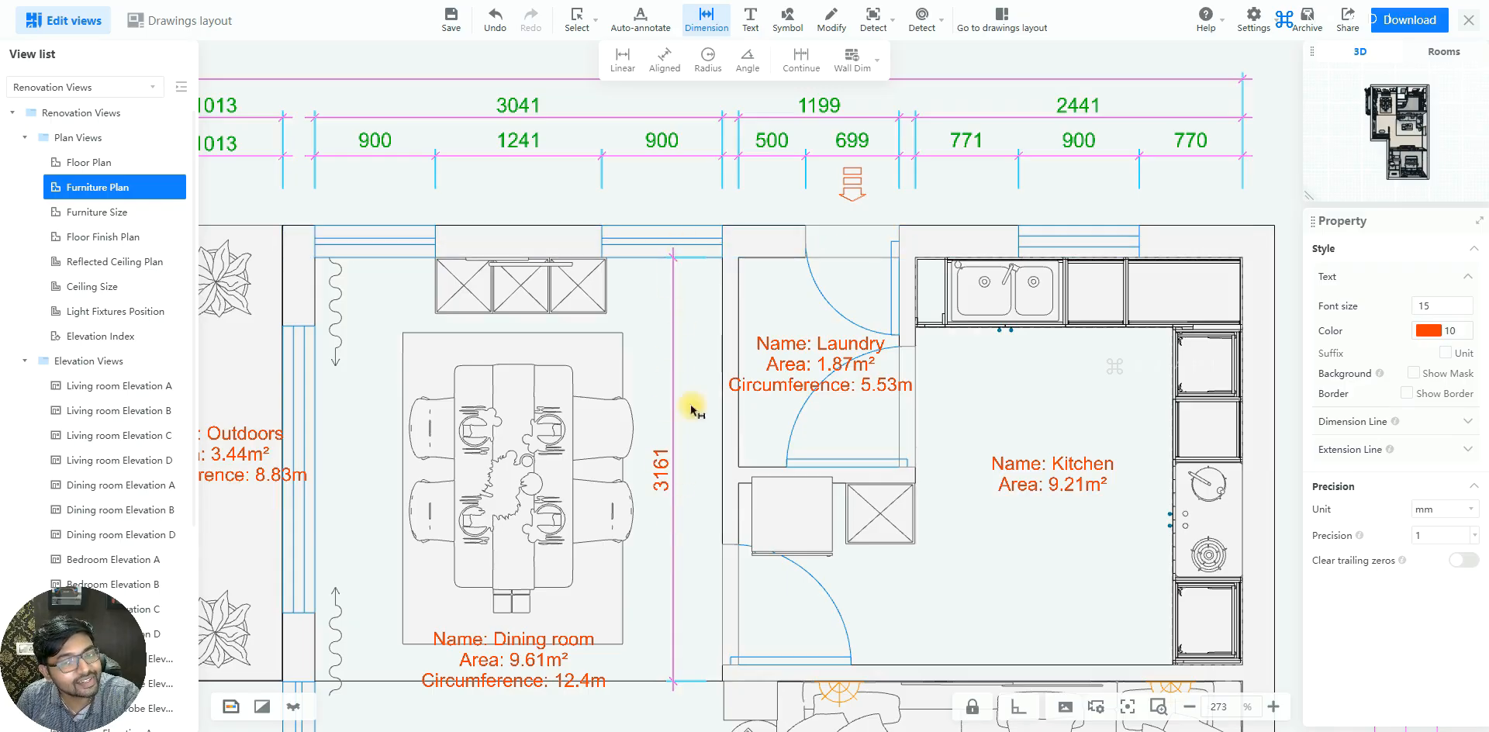
Add a horizontal linear dimension across the dining room's full width, placed just below its upper wall
click(315, 258)
click(722, 258)
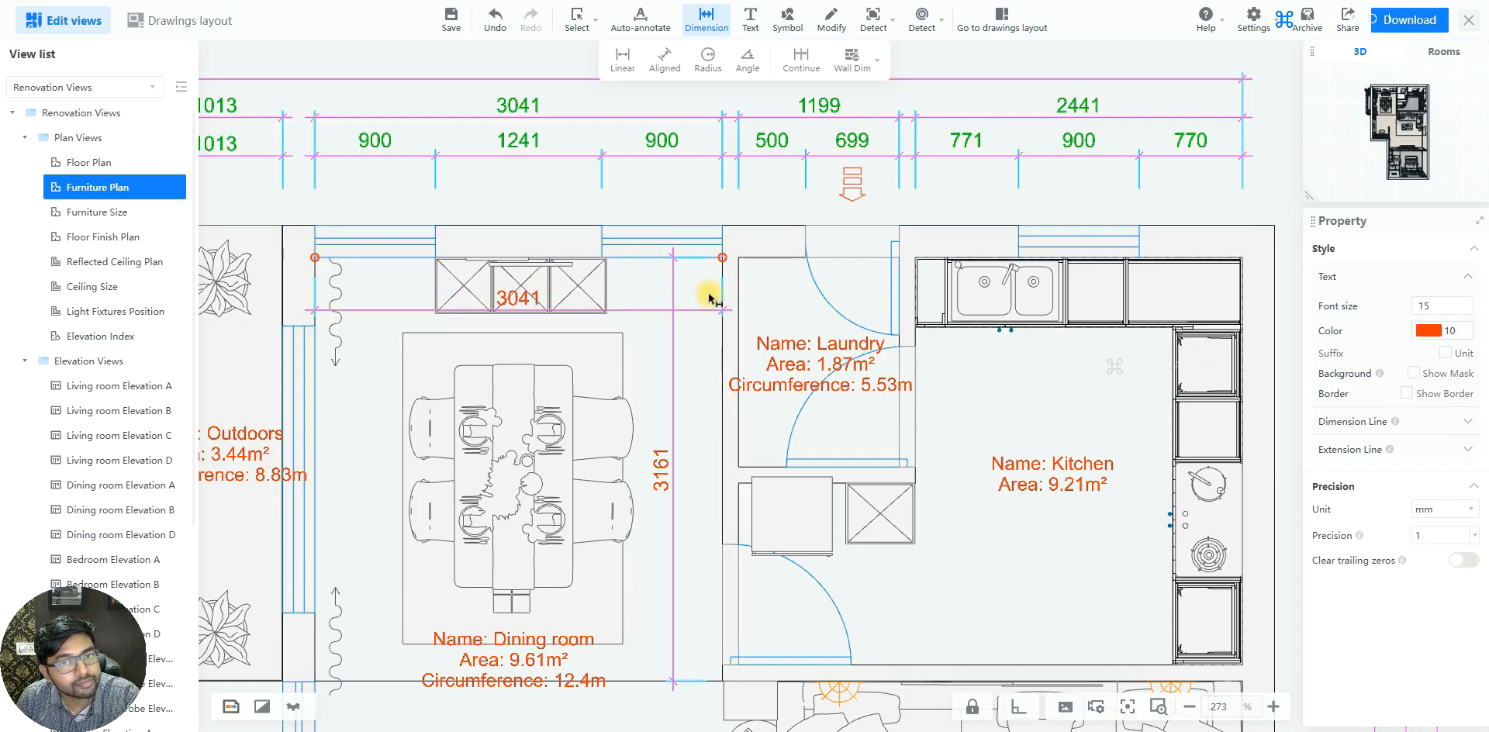
scroll(702, 299, down, 2)
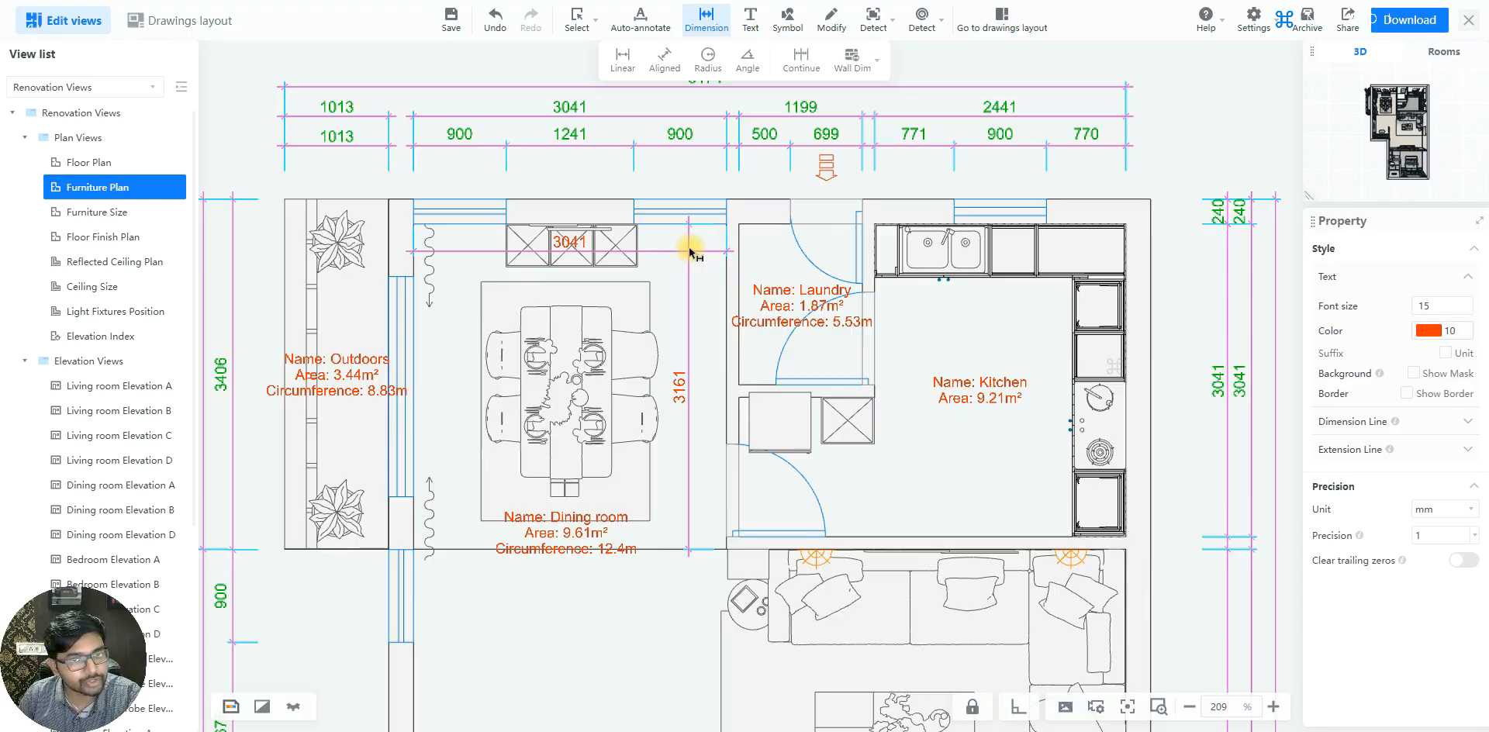
click(691, 253)
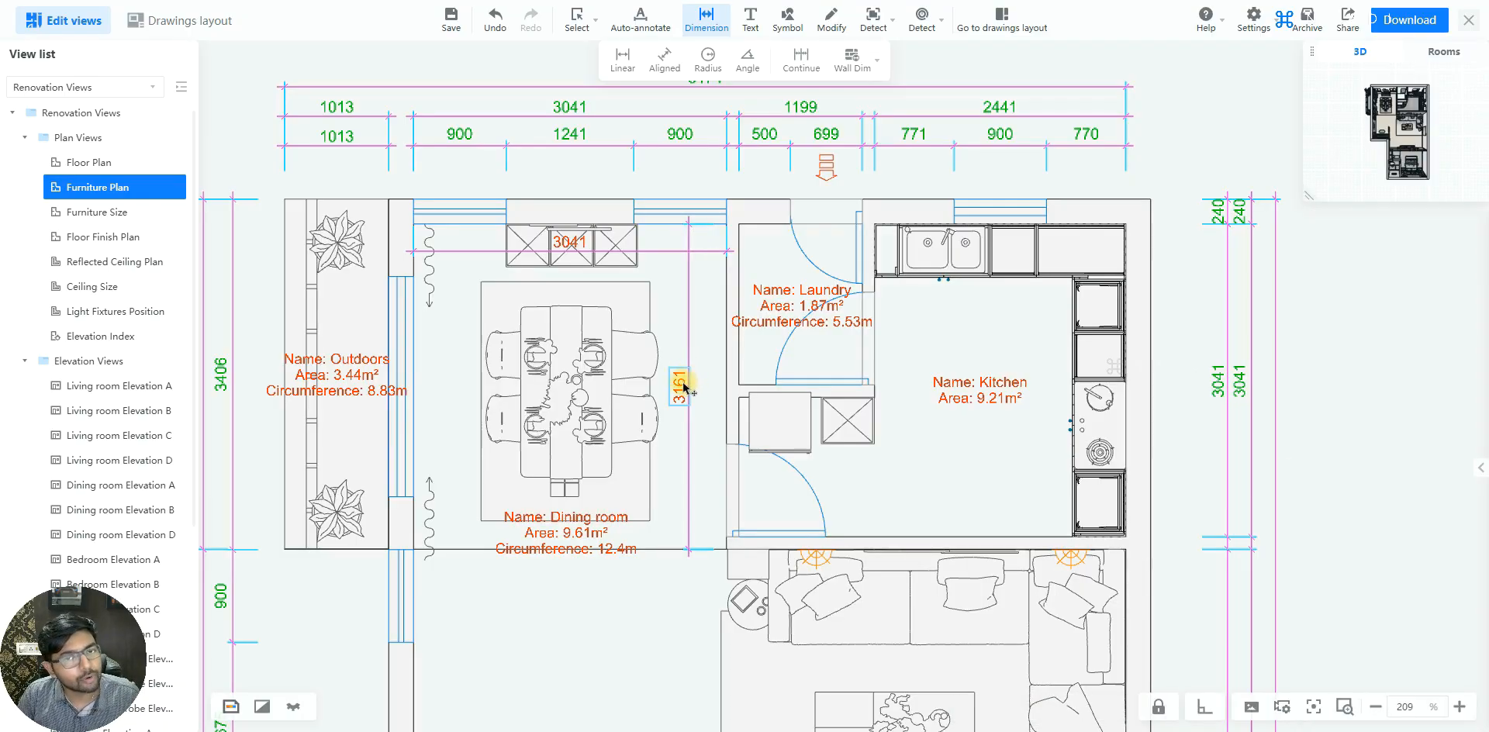
click(696, 390)
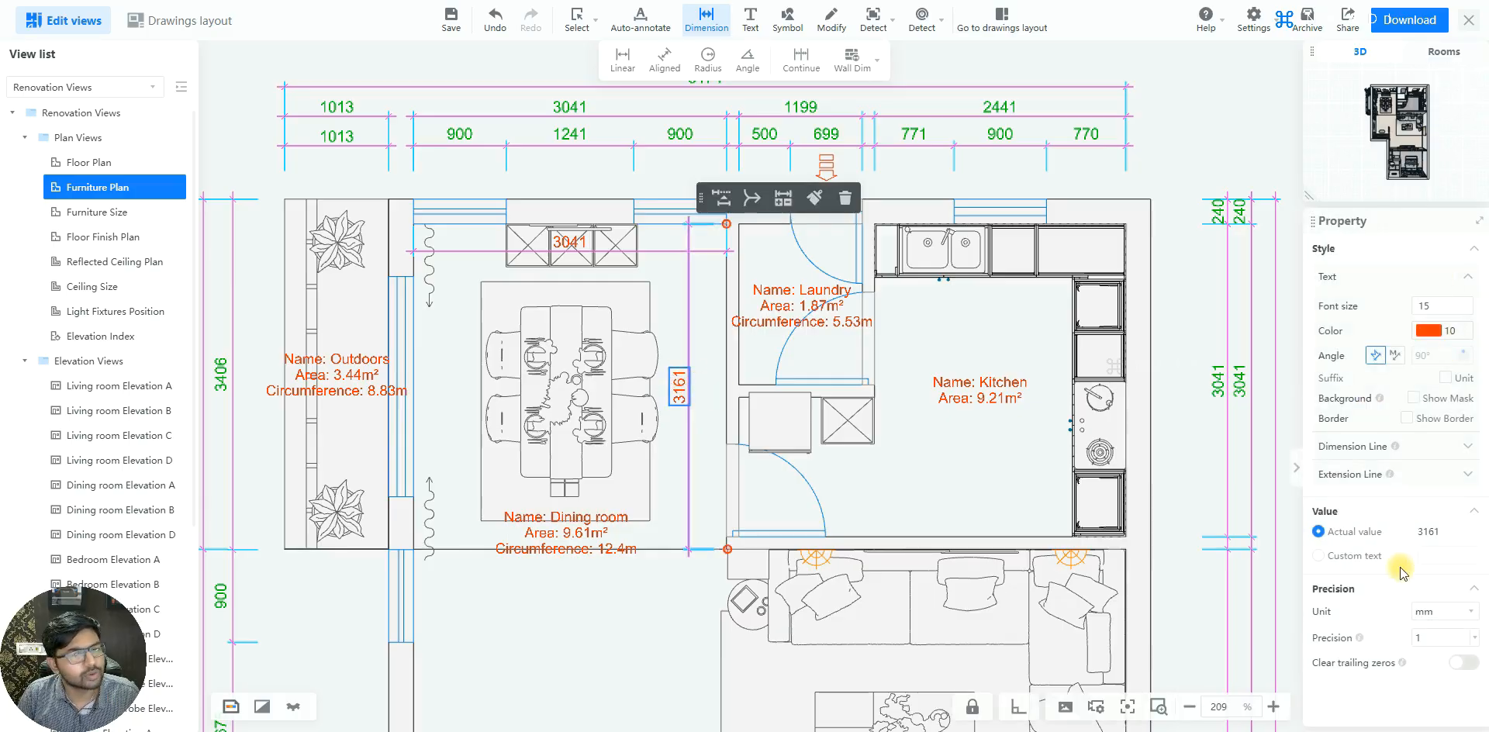
click(678, 137)
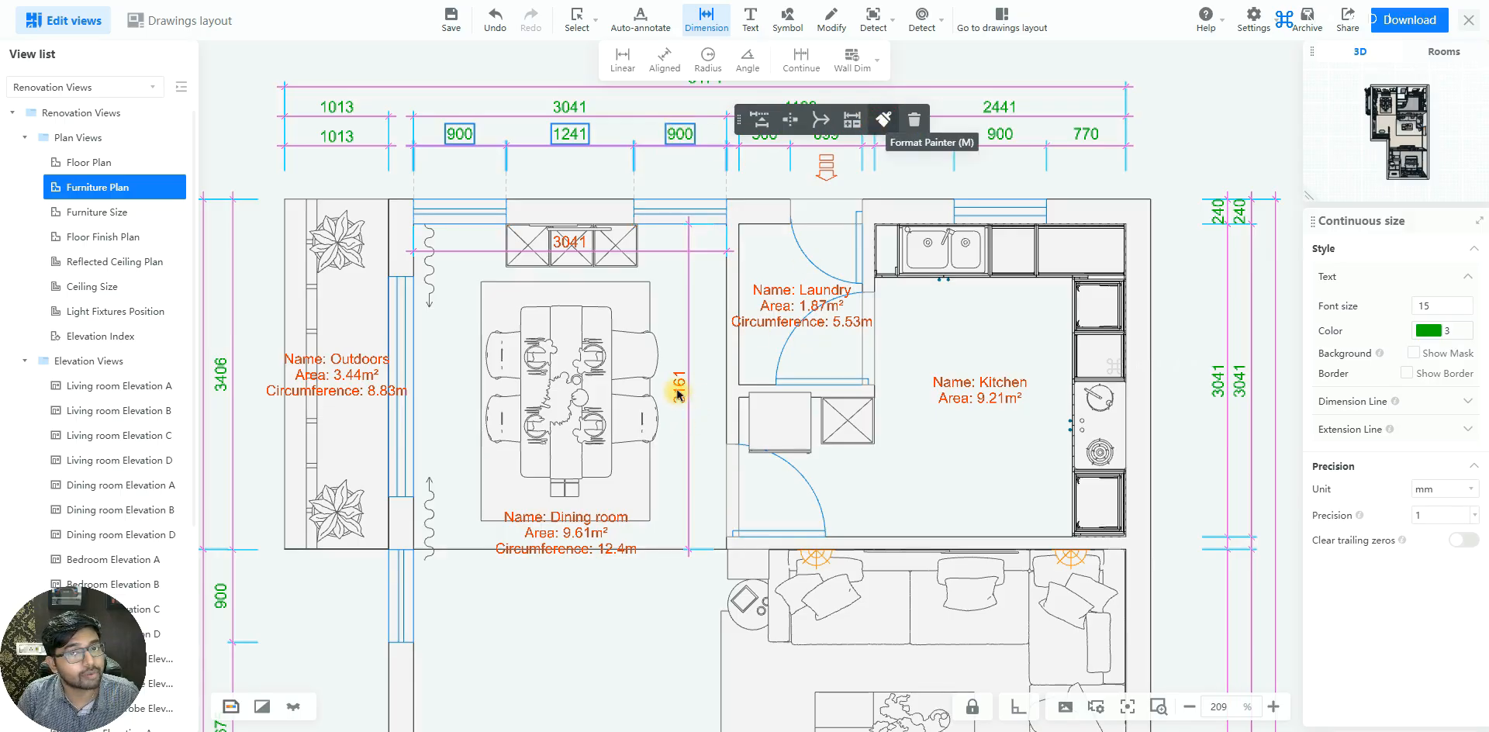
key(m)
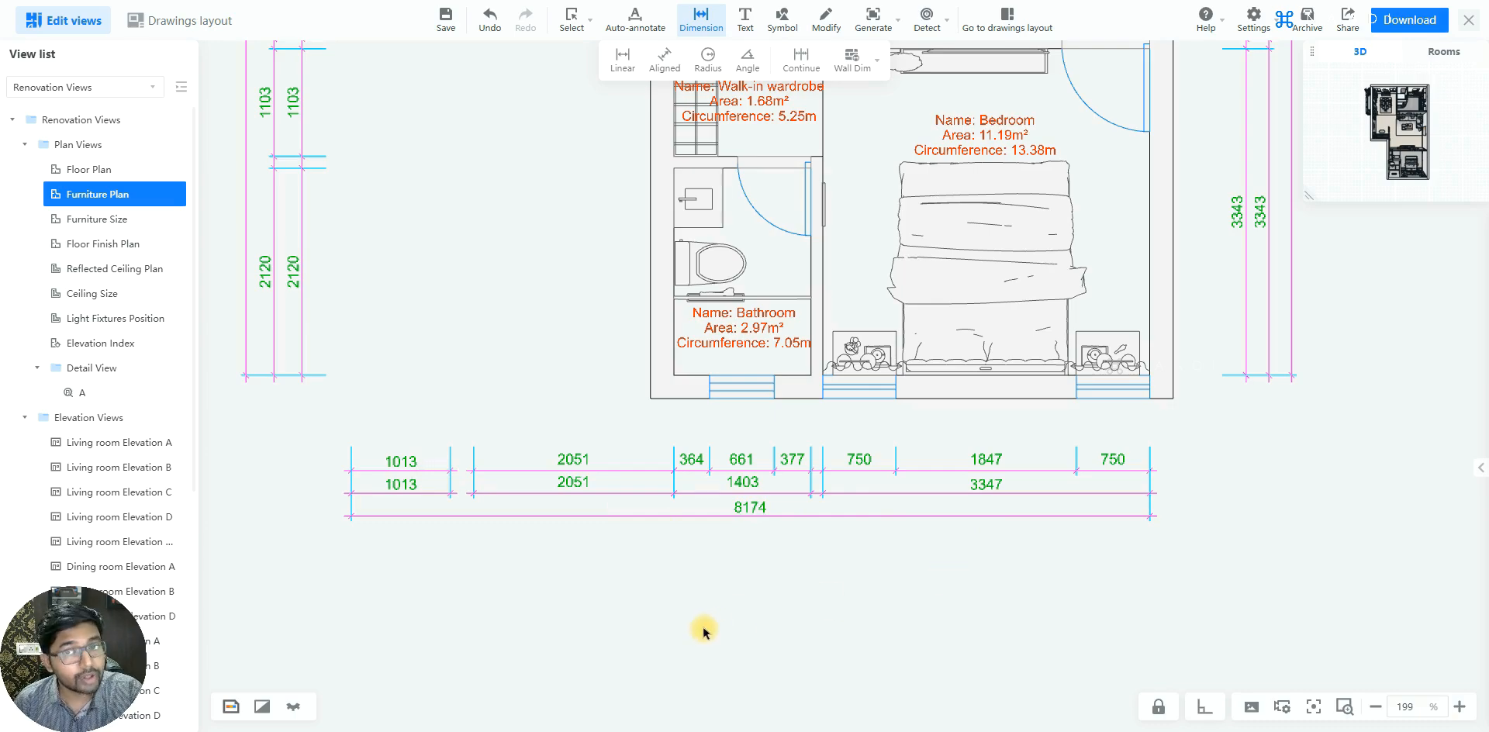
Add a horizontal linear dimension from the wall corner above the entrance door to the left end of the living room's TV cabinet
scroll(704, 629, down, 5)
scroll(764, 349, up, 5)
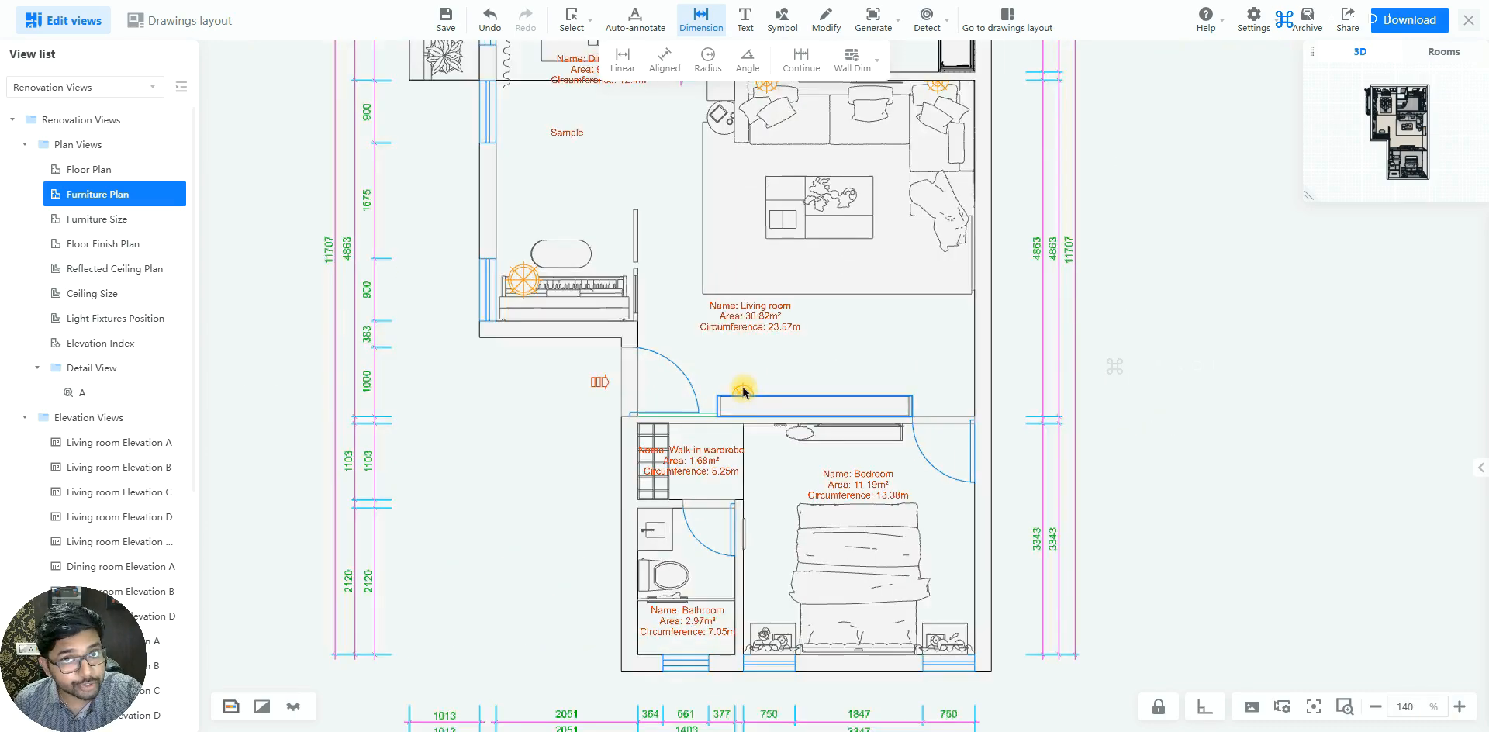
click(620, 59)
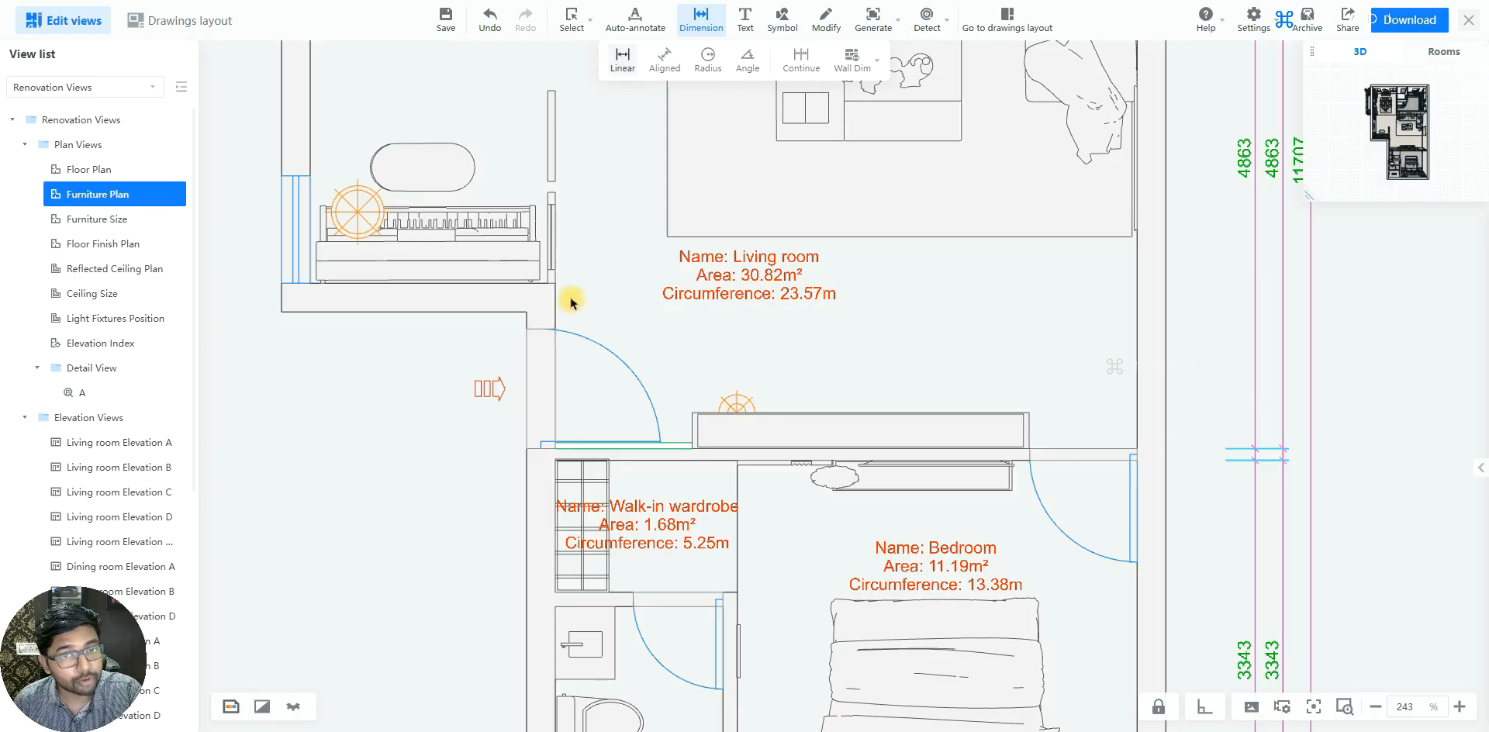
click(691, 410)
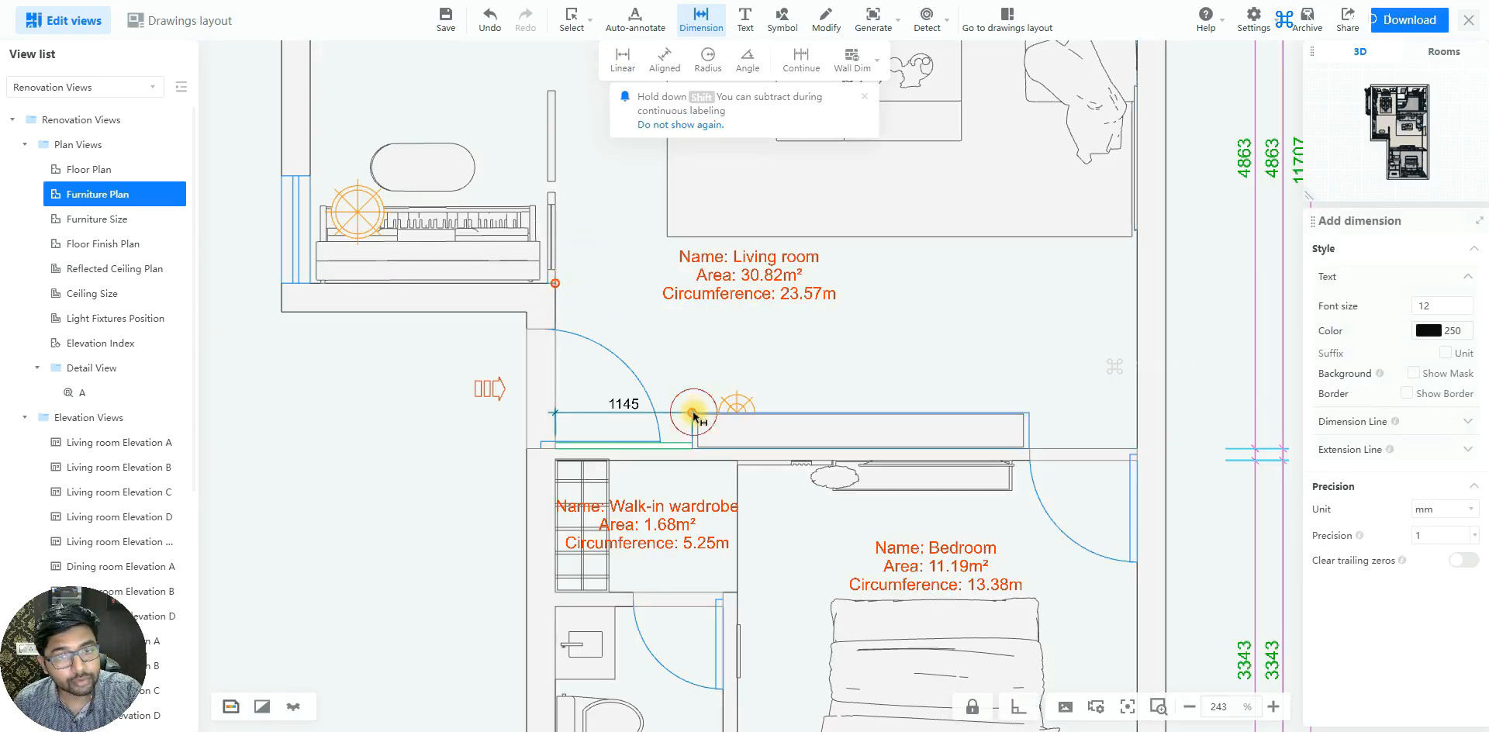
click(672, 329)
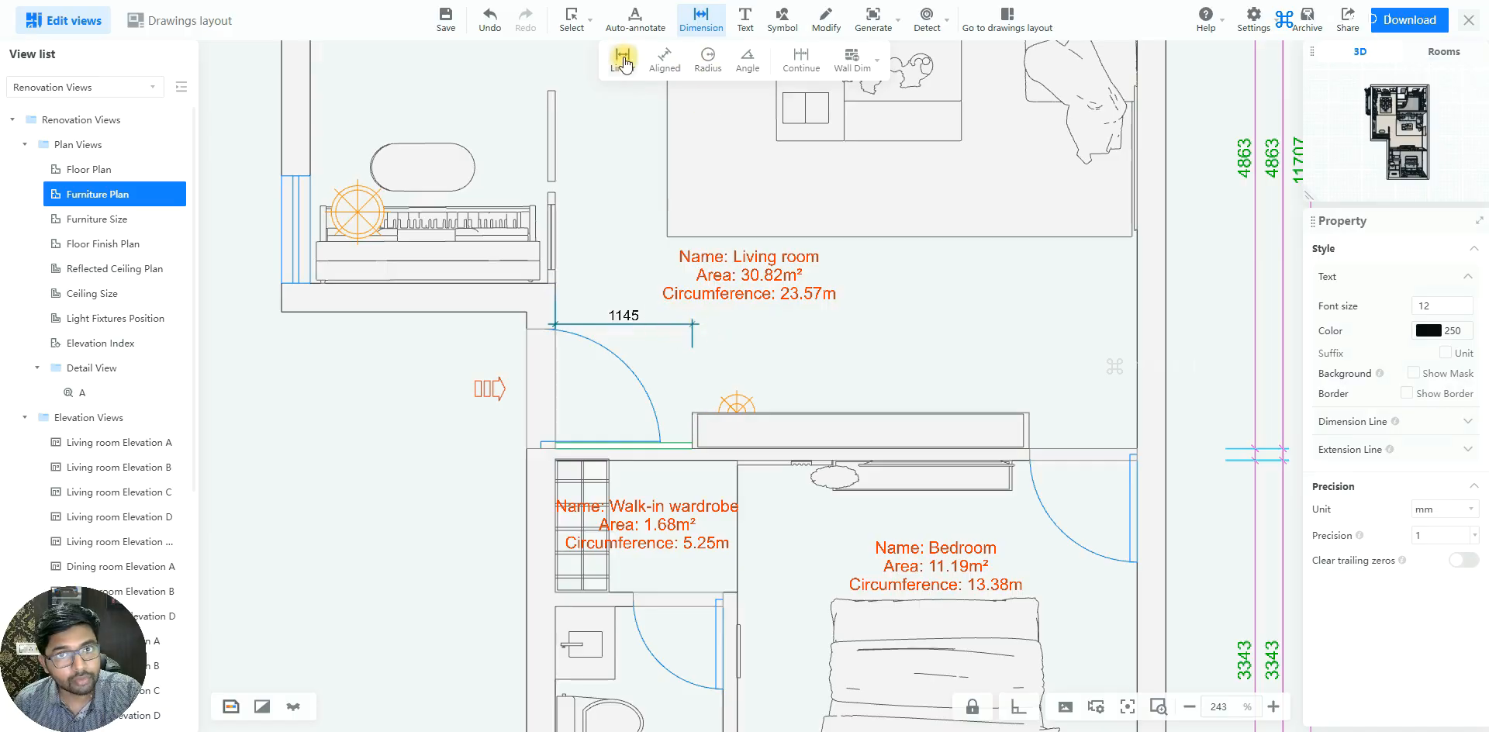
Add linear dimensions for the TV cabinet's length and for the gap between its right end and the living room's right wall
click(693, 414)
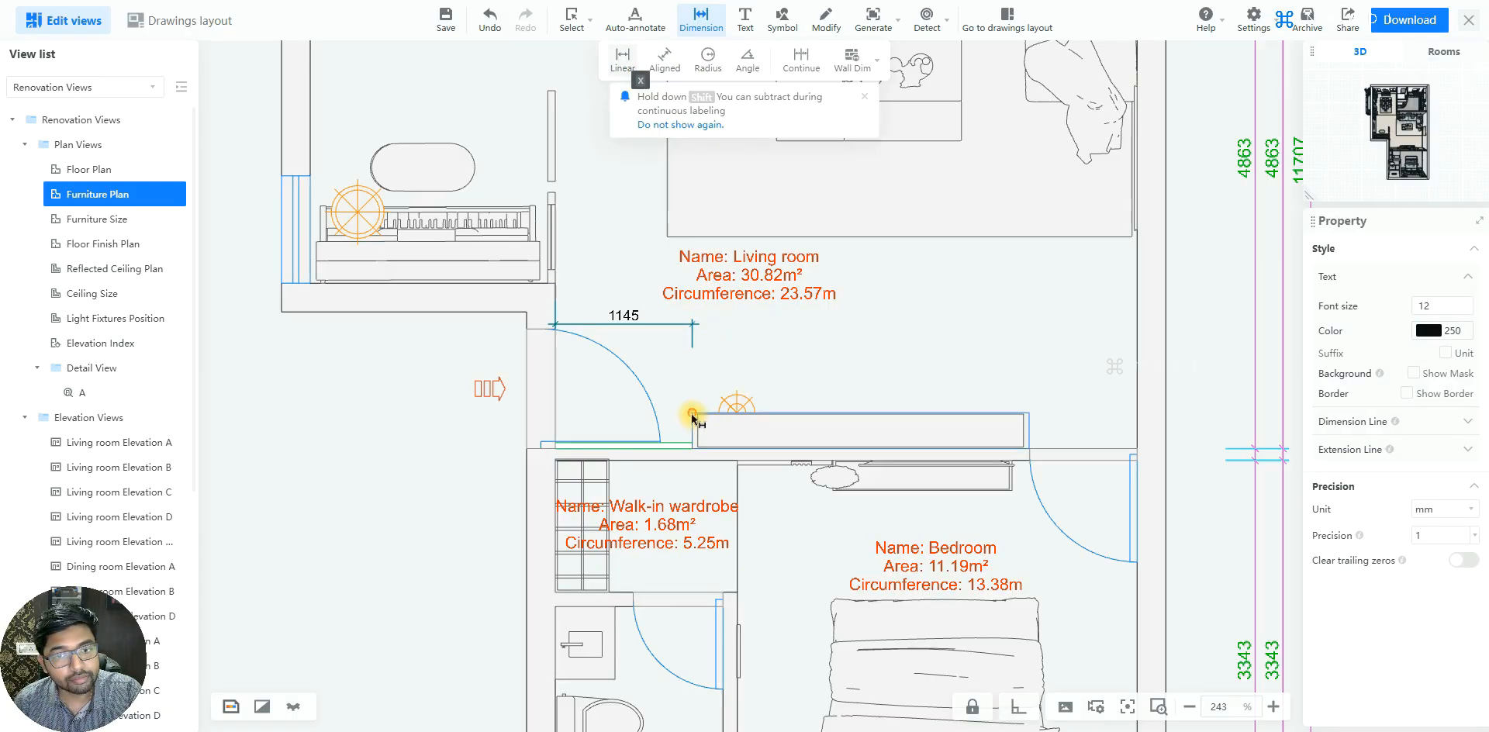
click(1029, 413)
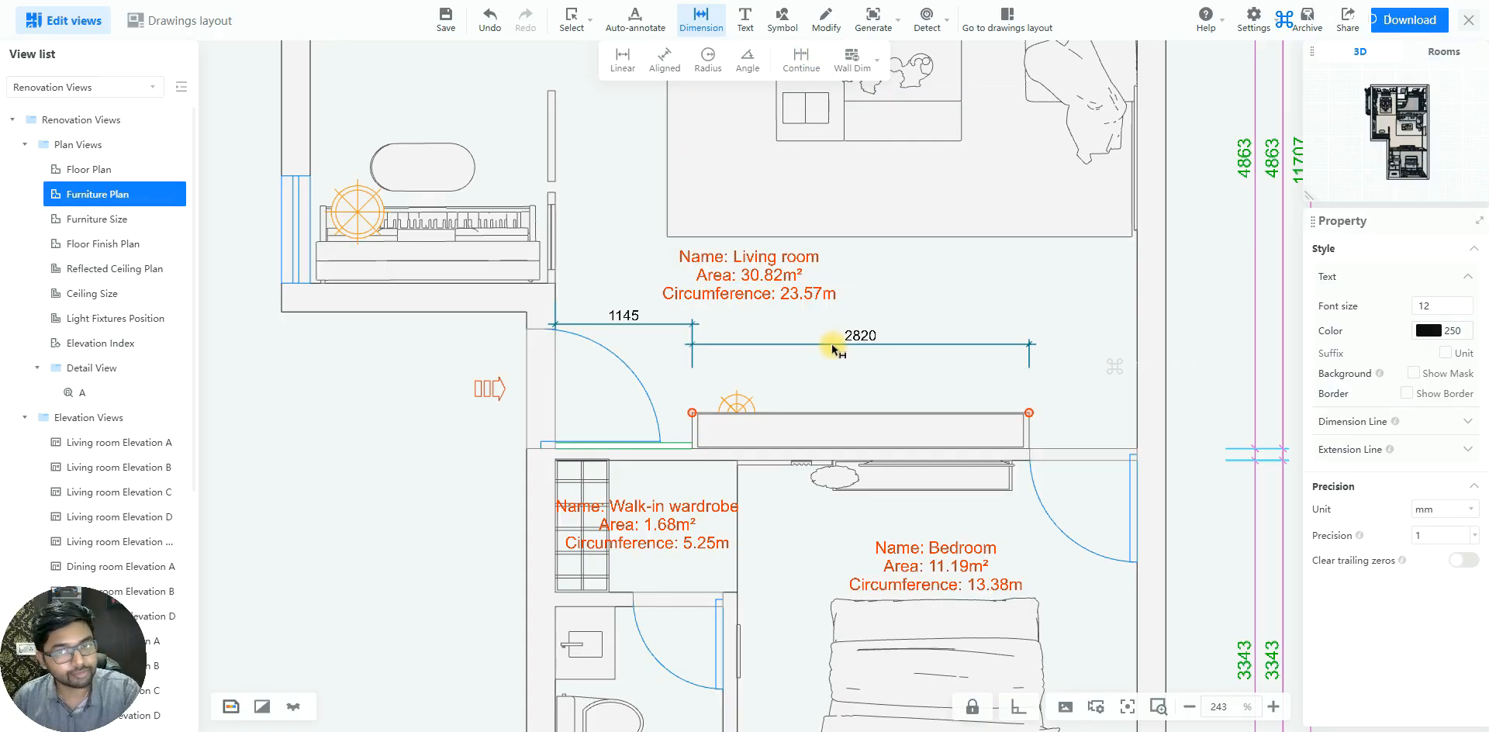
click(854, 363)
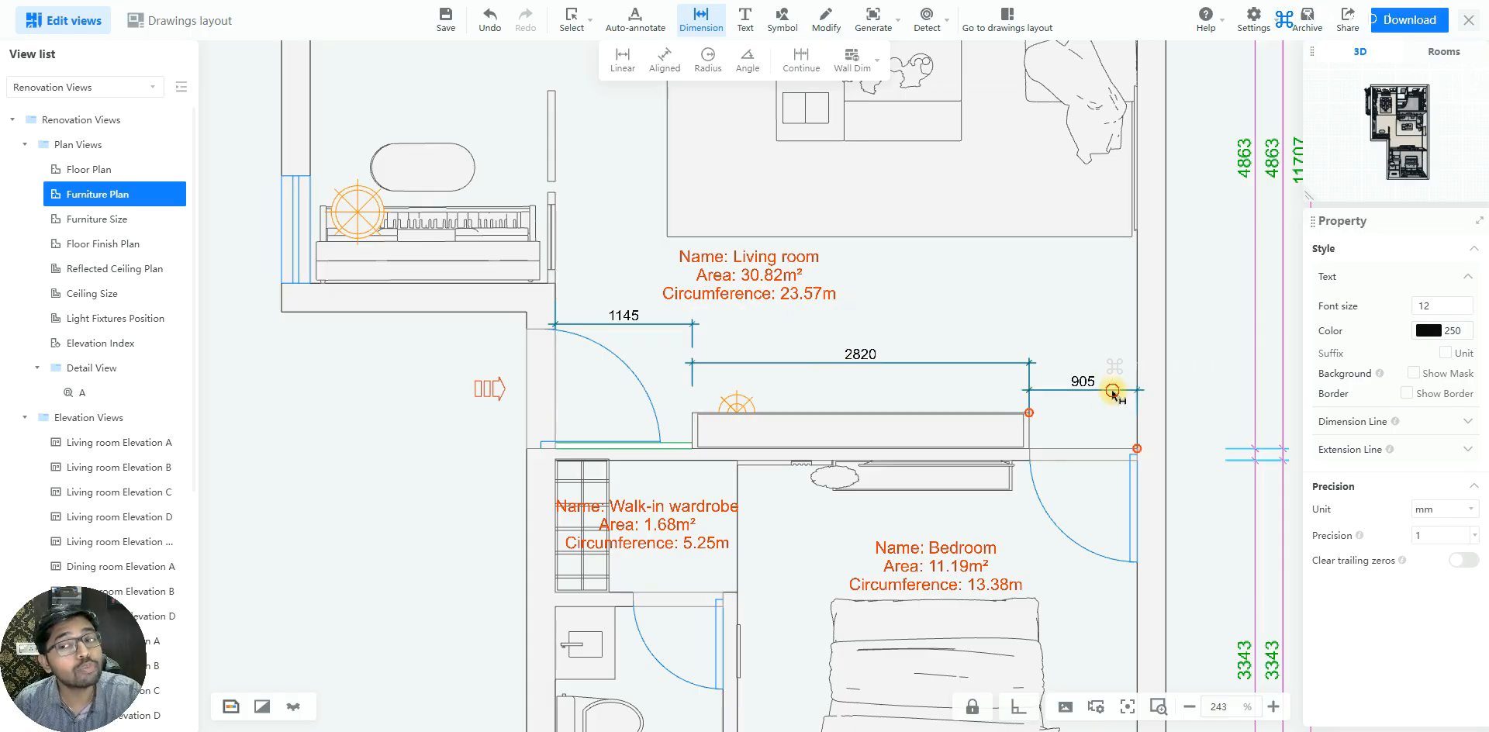
click(1113, 391)
key(Escape)
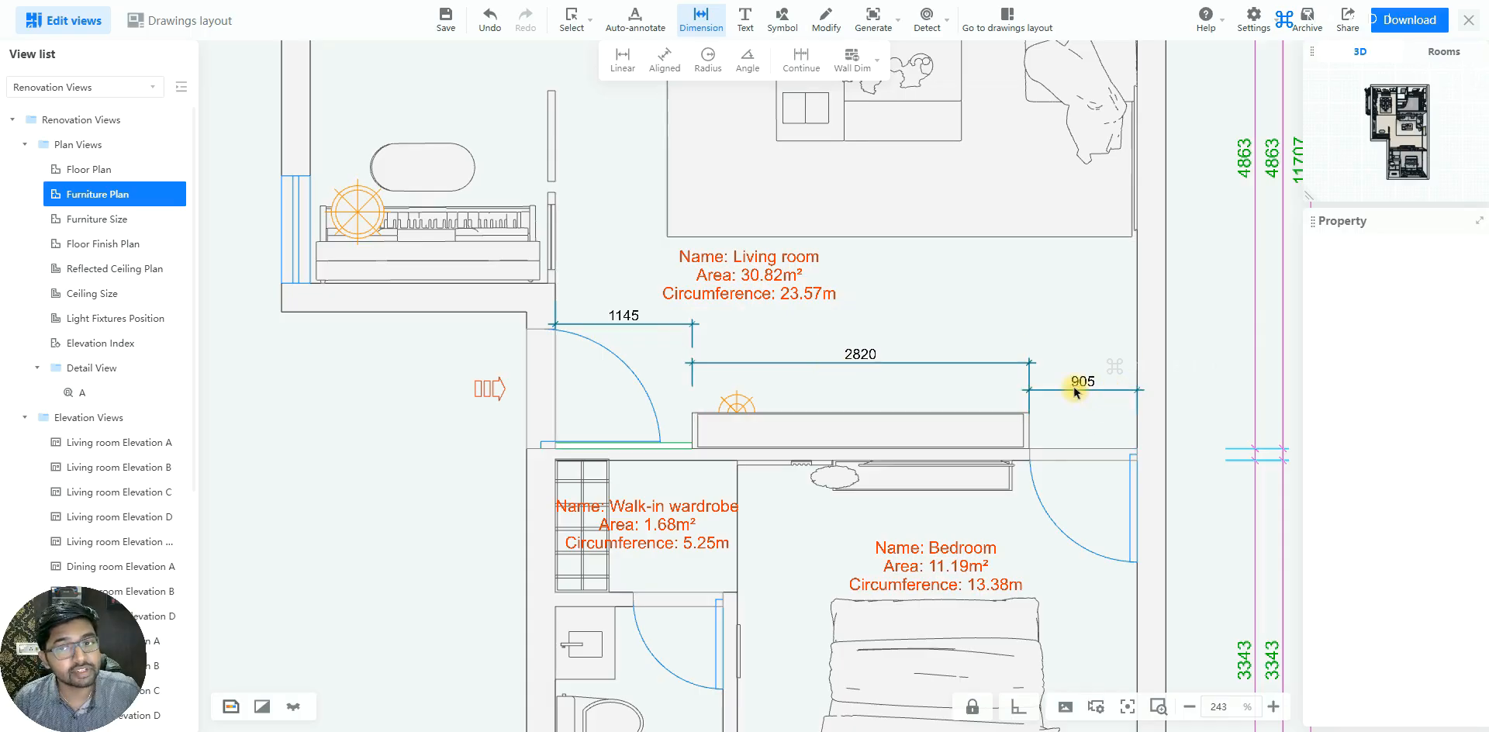
Try moving the cabinet and right-gap dimensions individually into line with the entrance-side dimension, and undo both moves
click(634, 318)
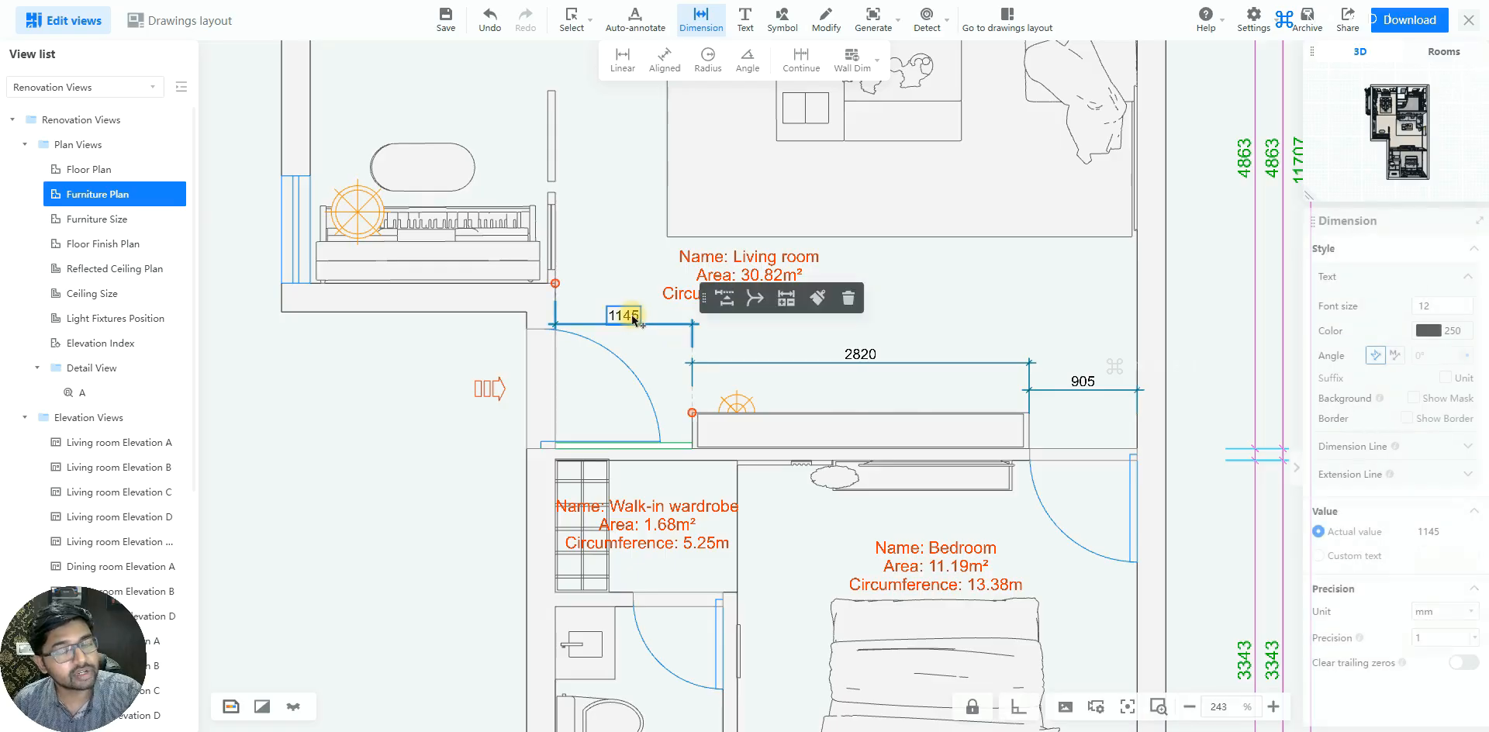
click(861, 356)
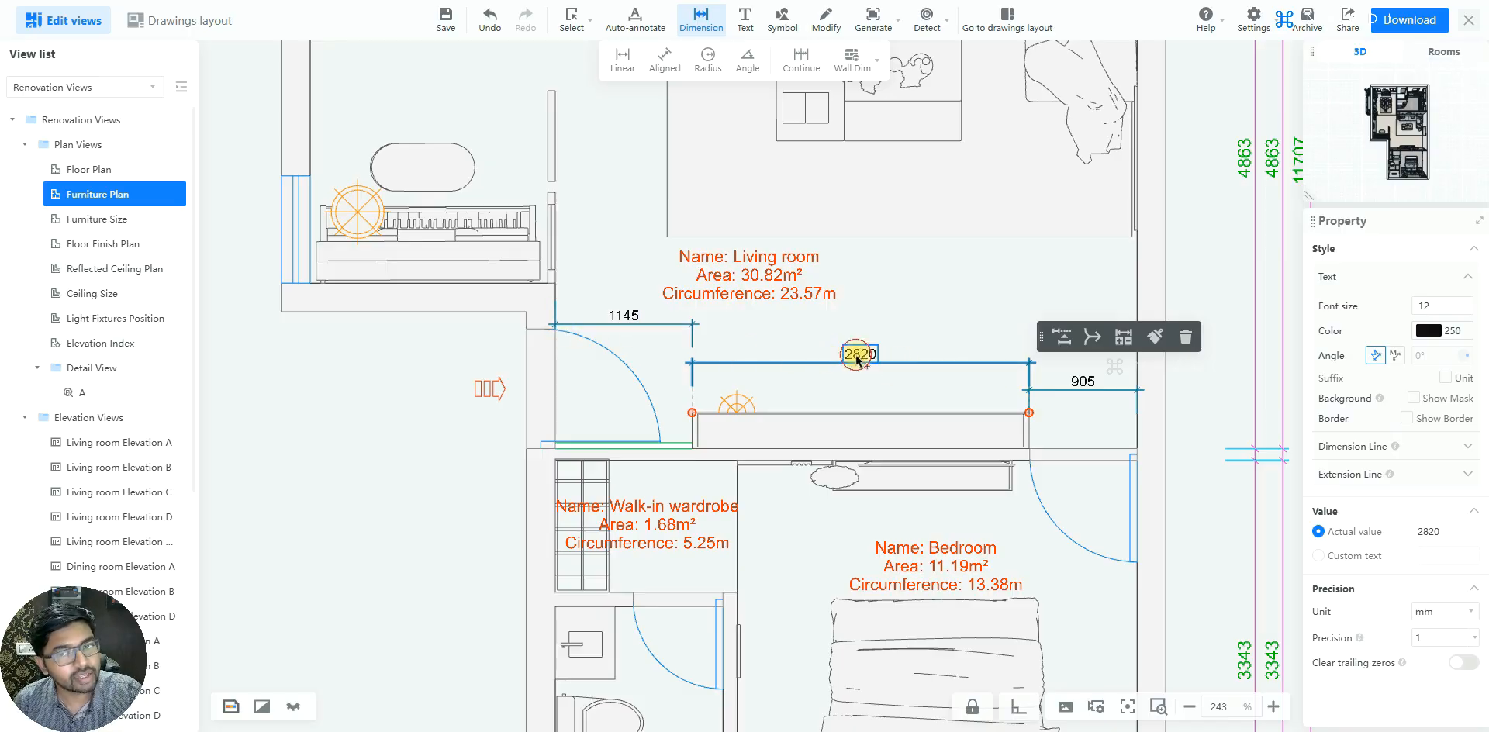
drag(856, 346, 856, 326)
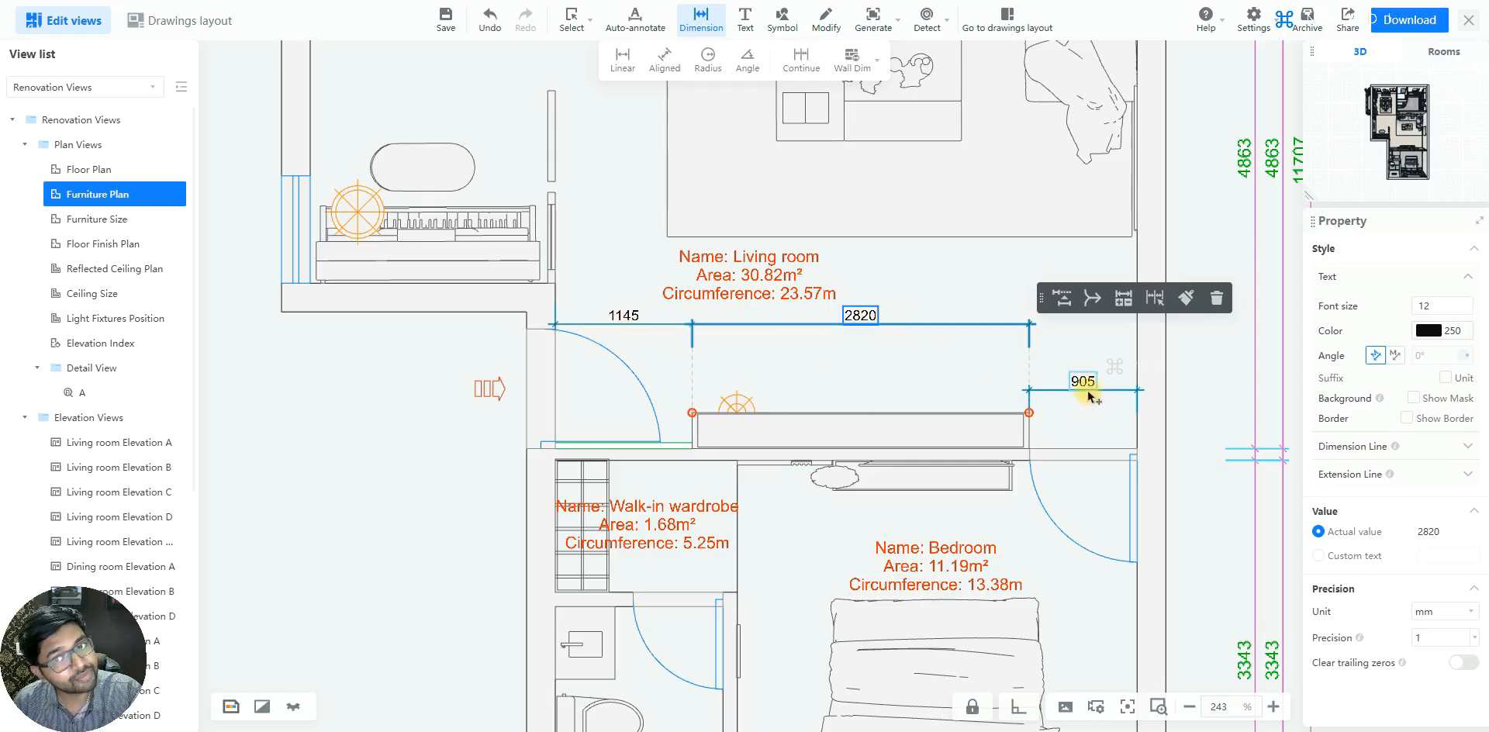
drag(1087, 388, 1084, 334)
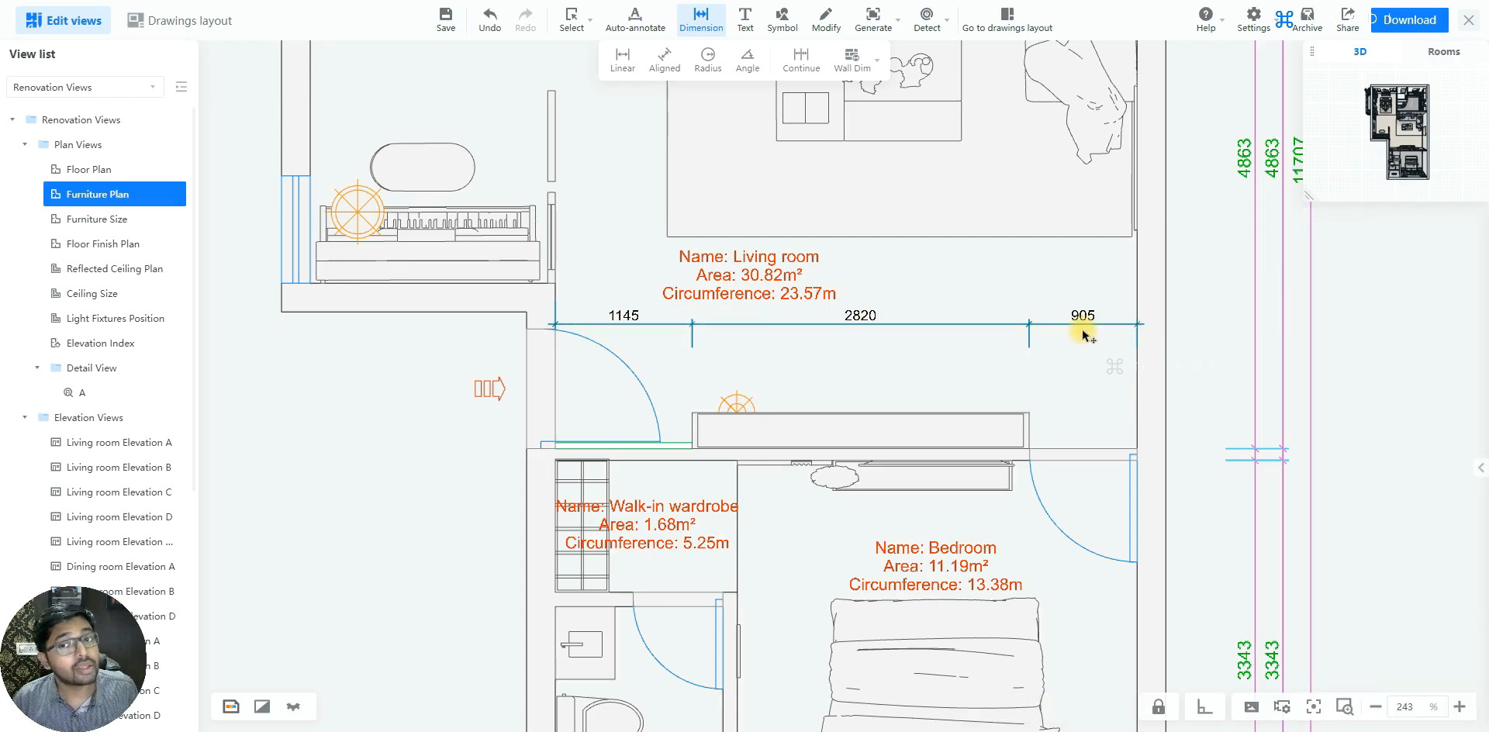
key(ctrl+z)
key(ctrl+z)
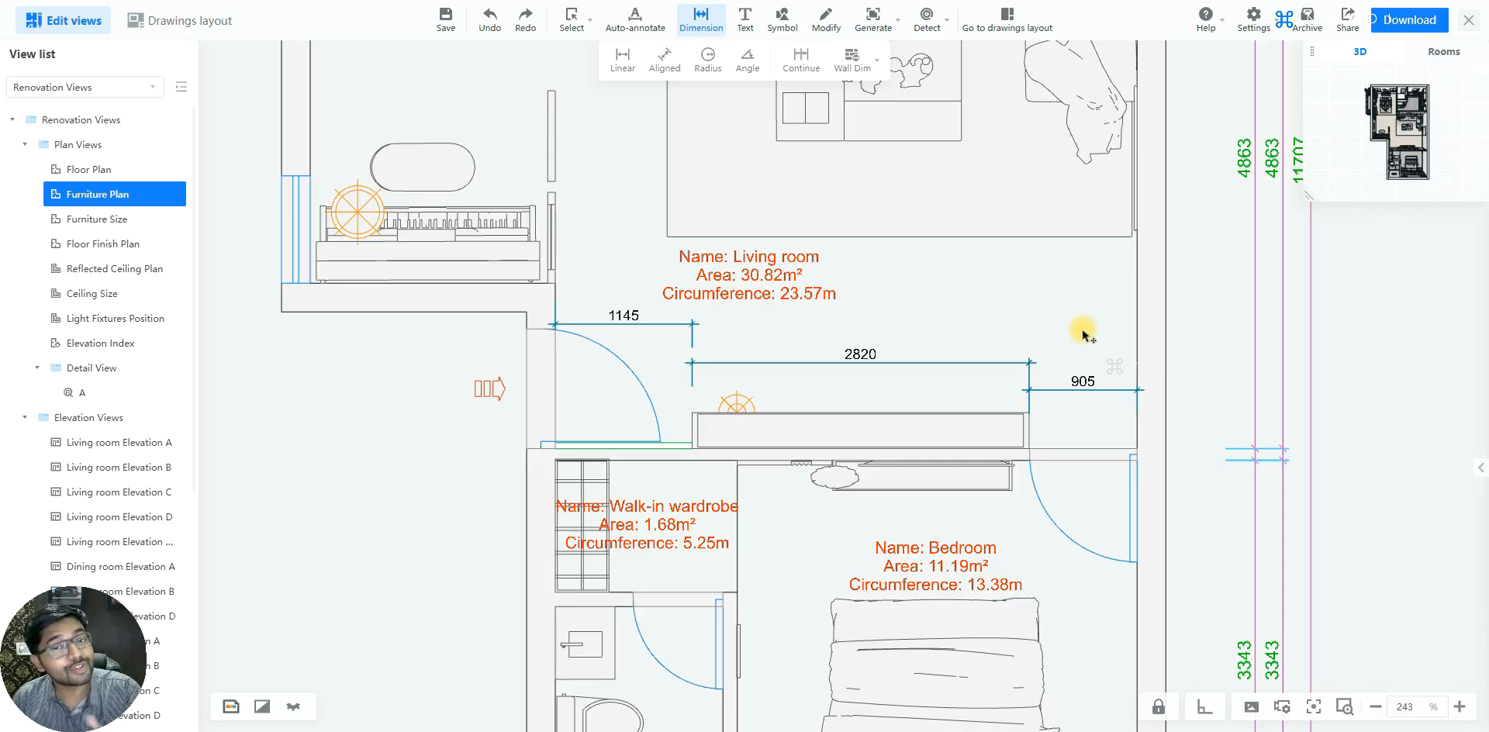
Align the entrance-side, TV cabinet and right-gap dimensions on one line just below the living room label with the Aligned tool
click(632, 318)
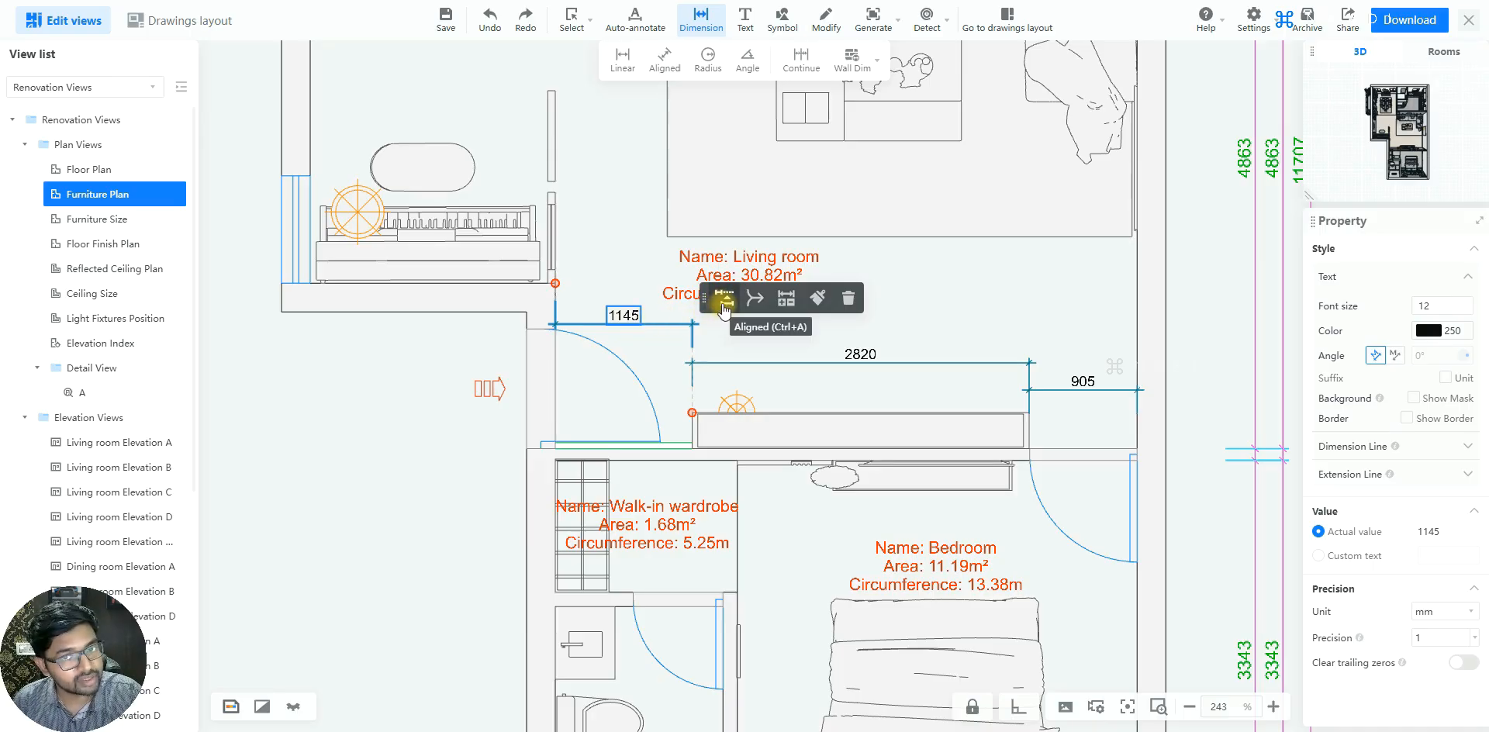
click(725, 305)
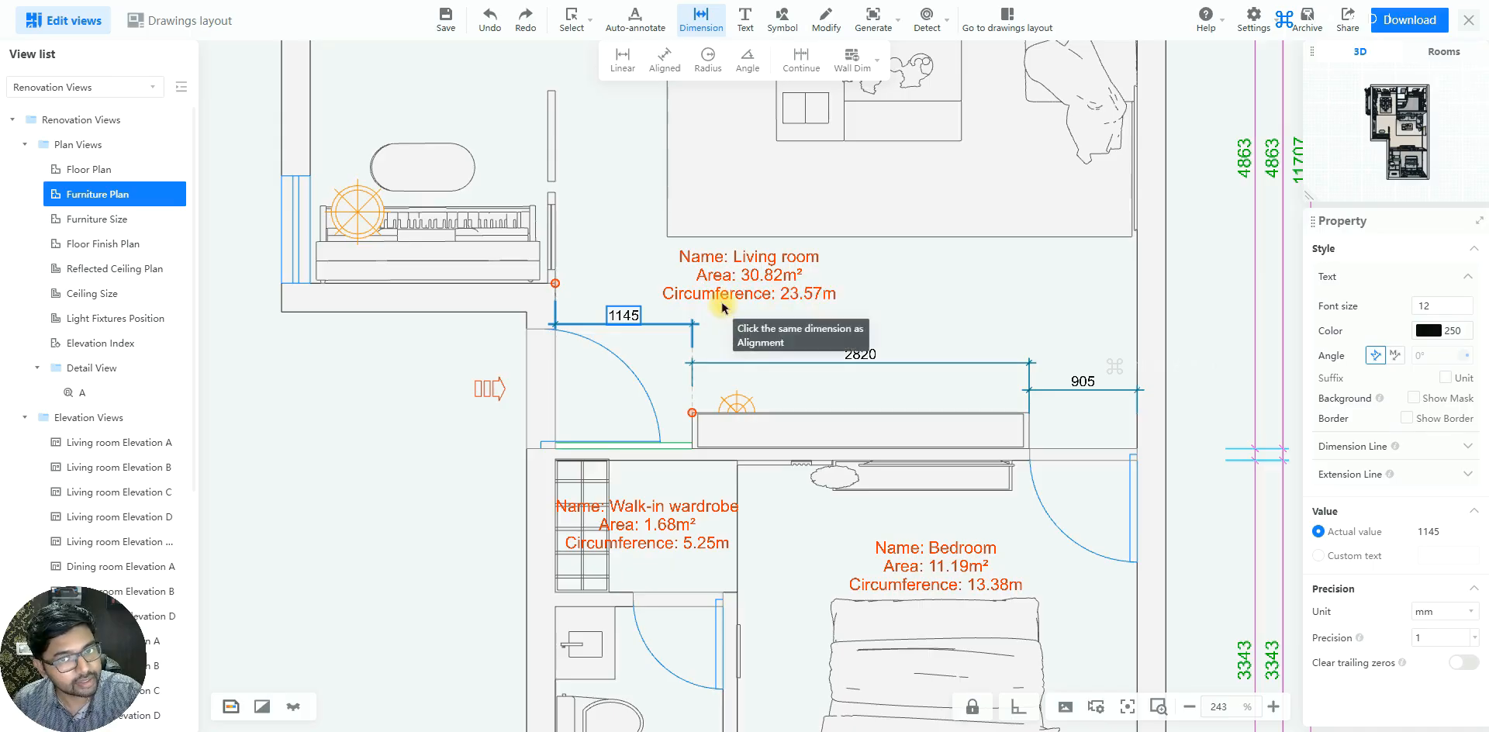
click(863, 356)
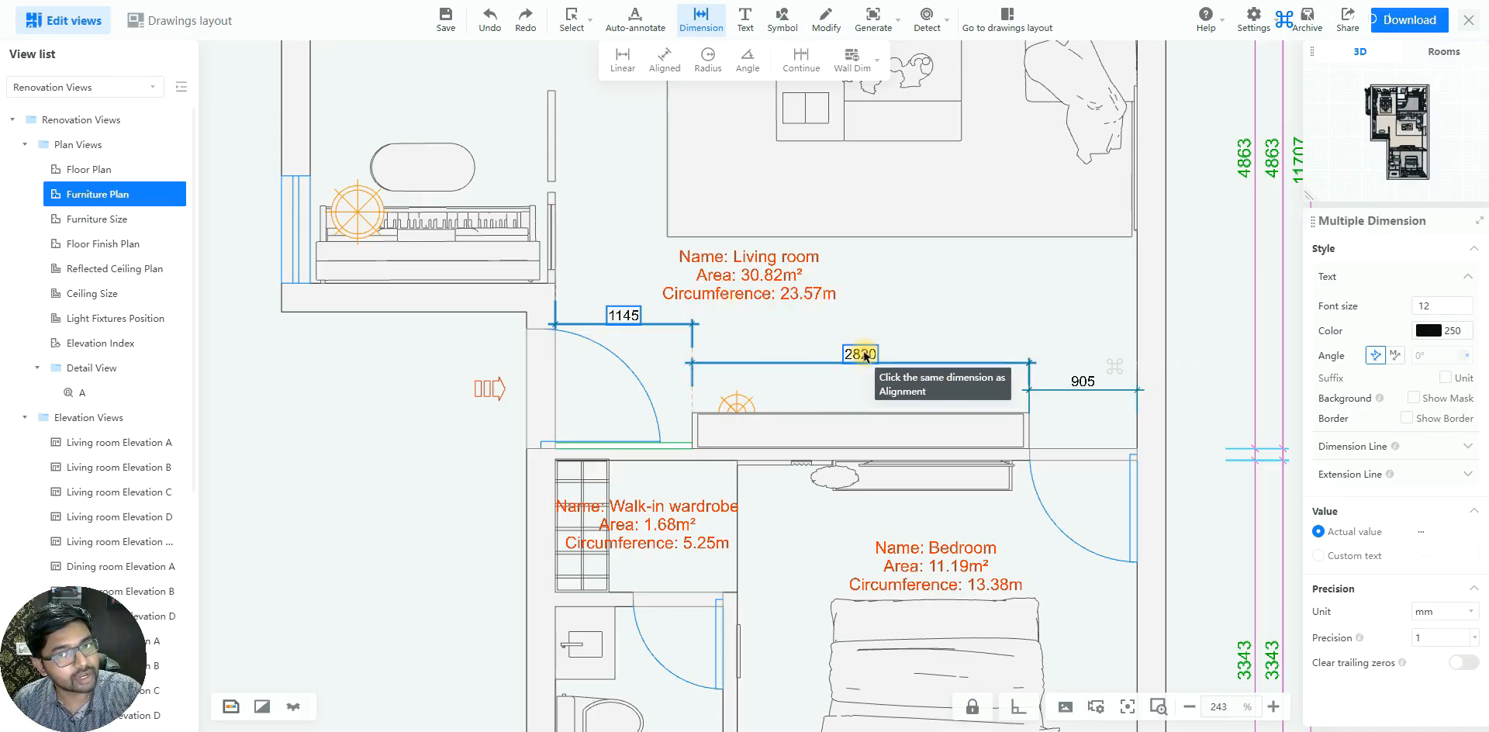
click(1075, 374)
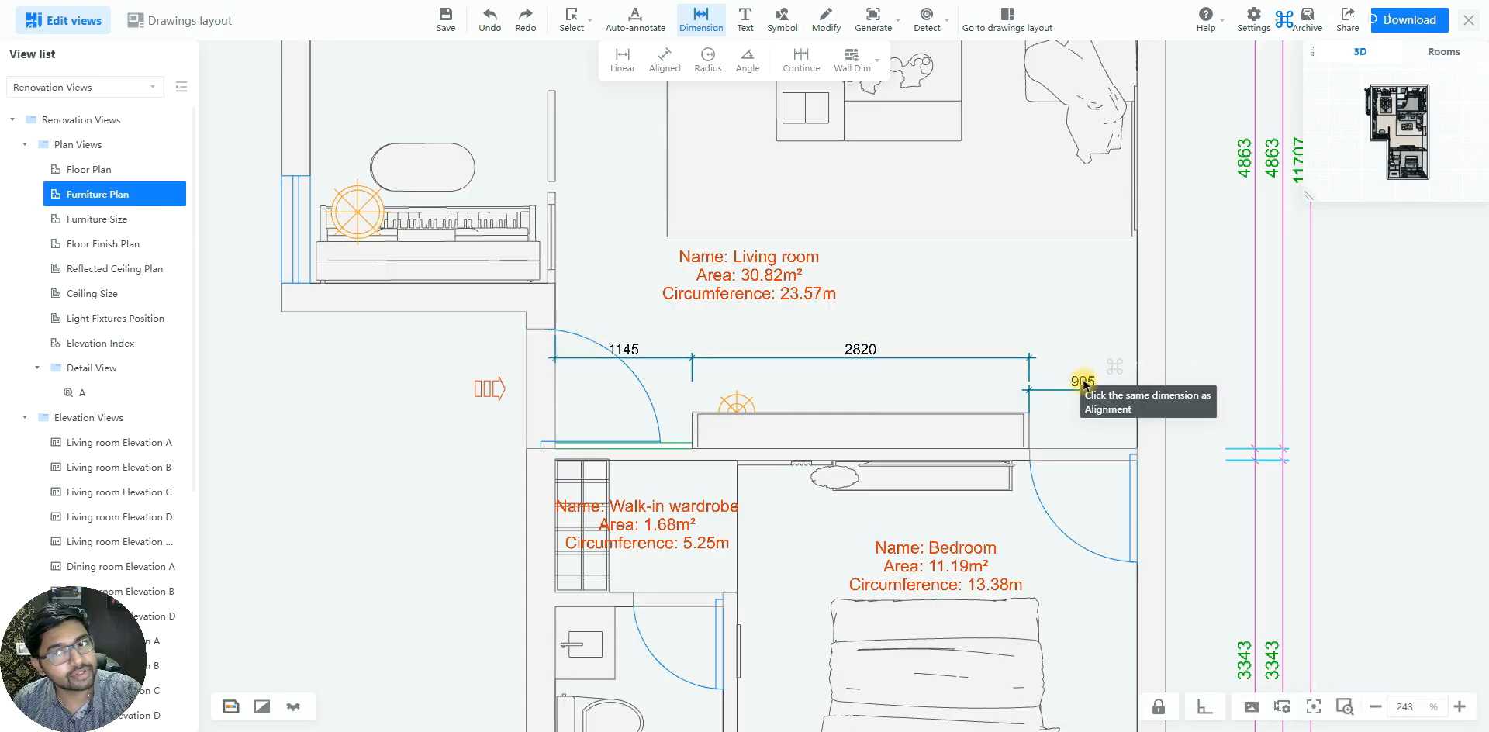
click(1080, 377)
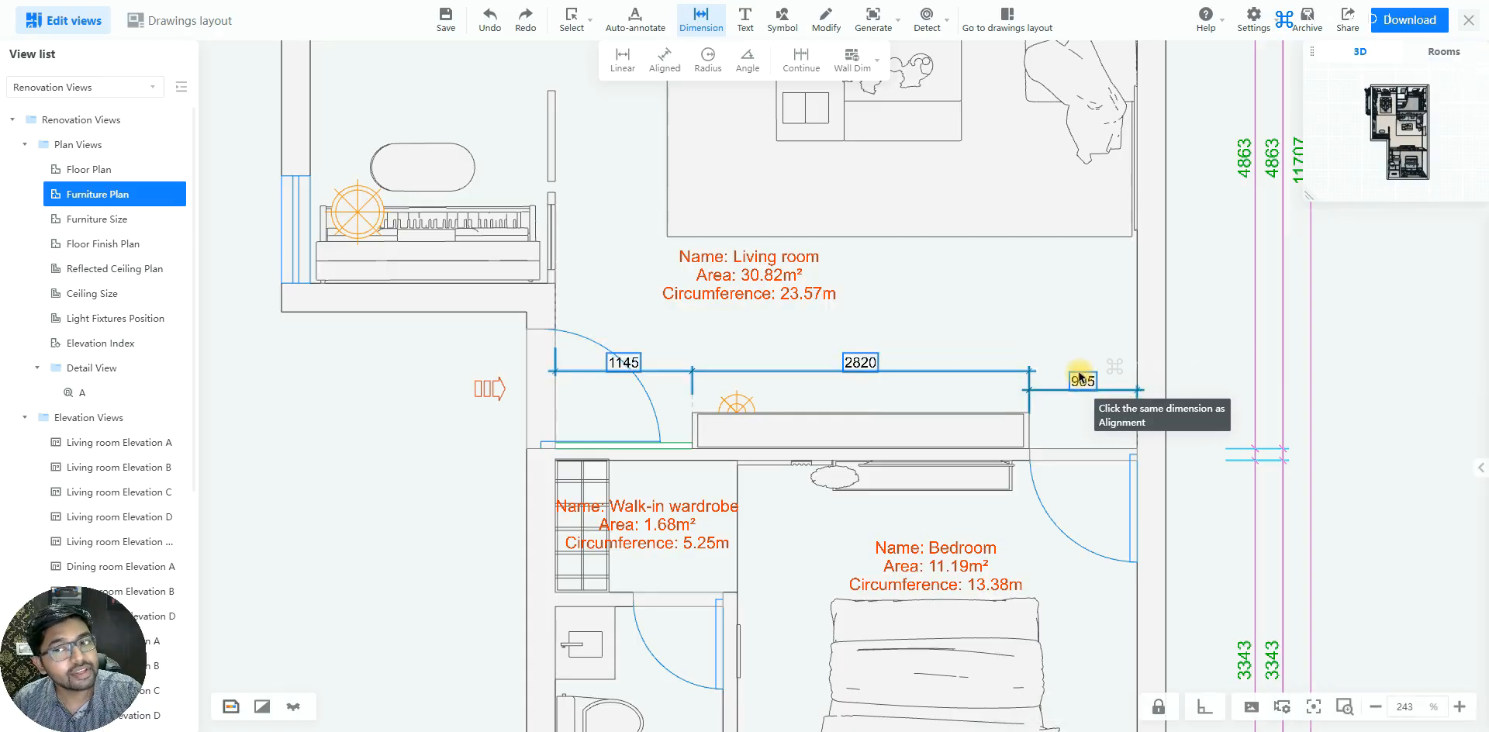
click(1075, 361)
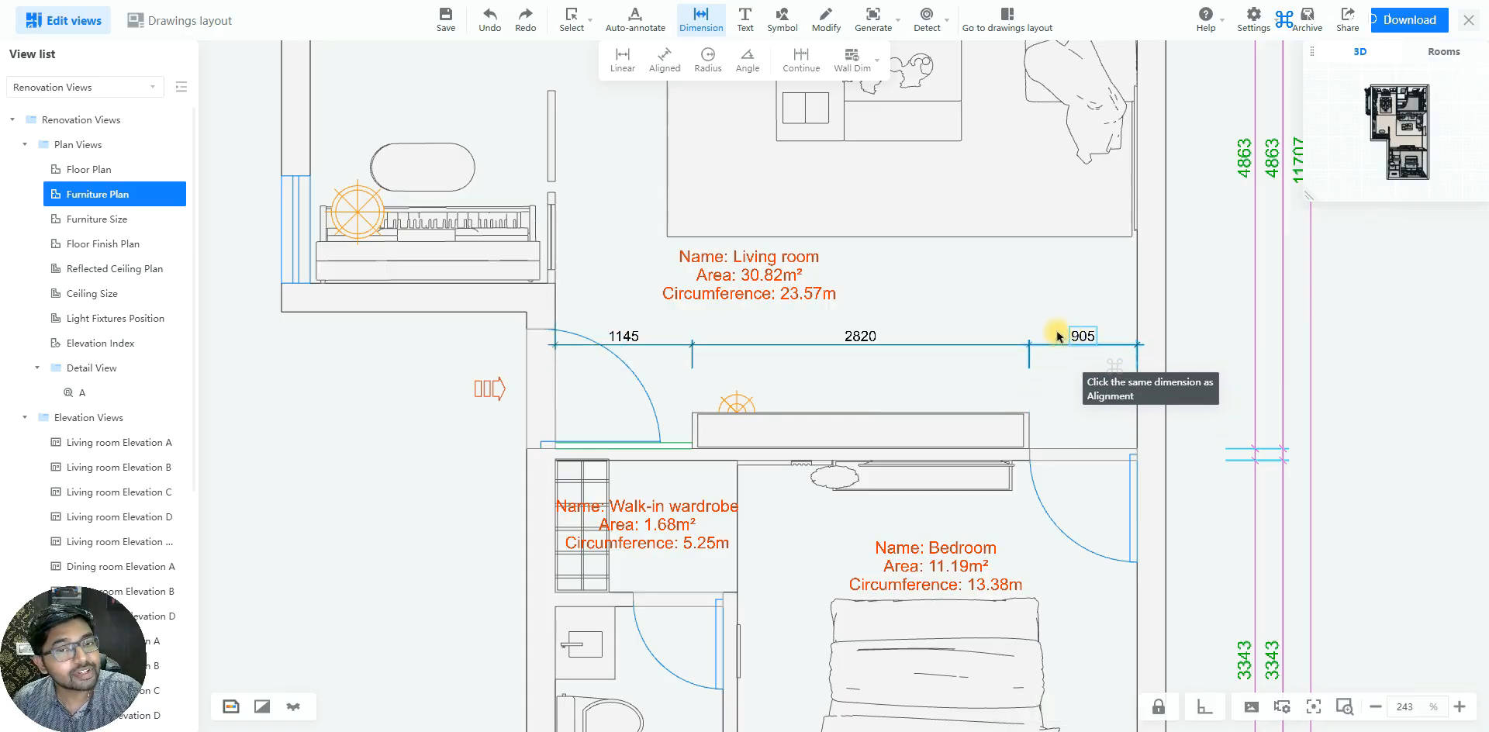
click(1054, 328)
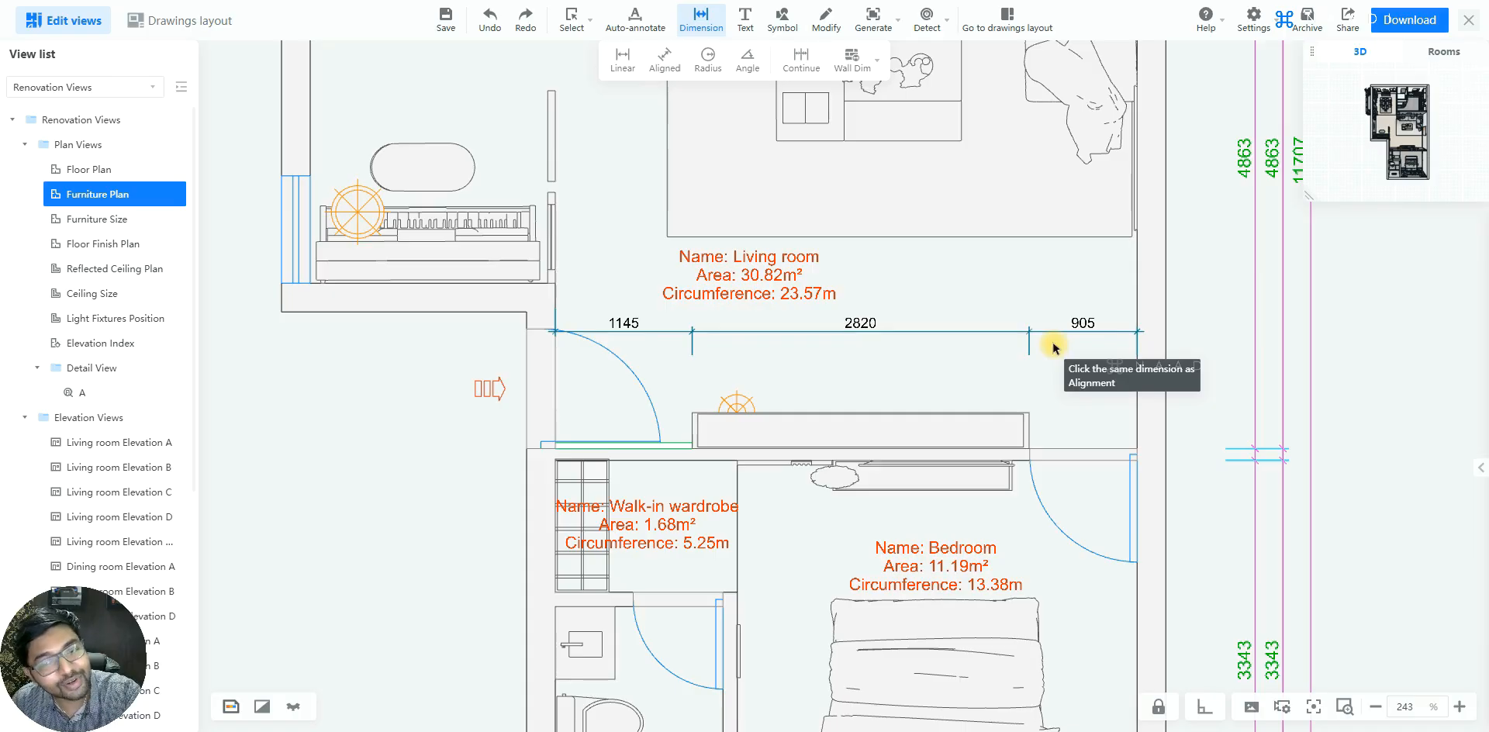
click(1047, 331)
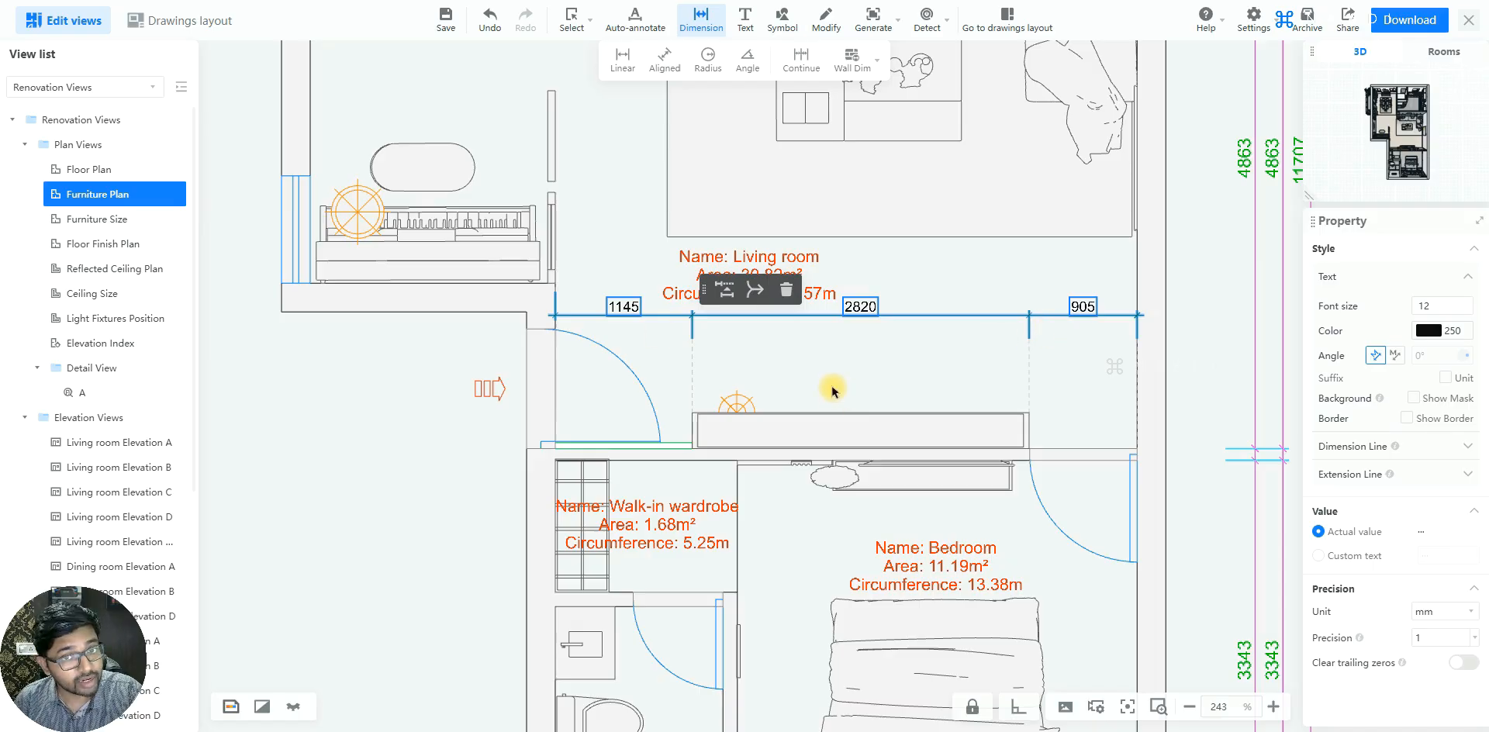
click(645, 345)
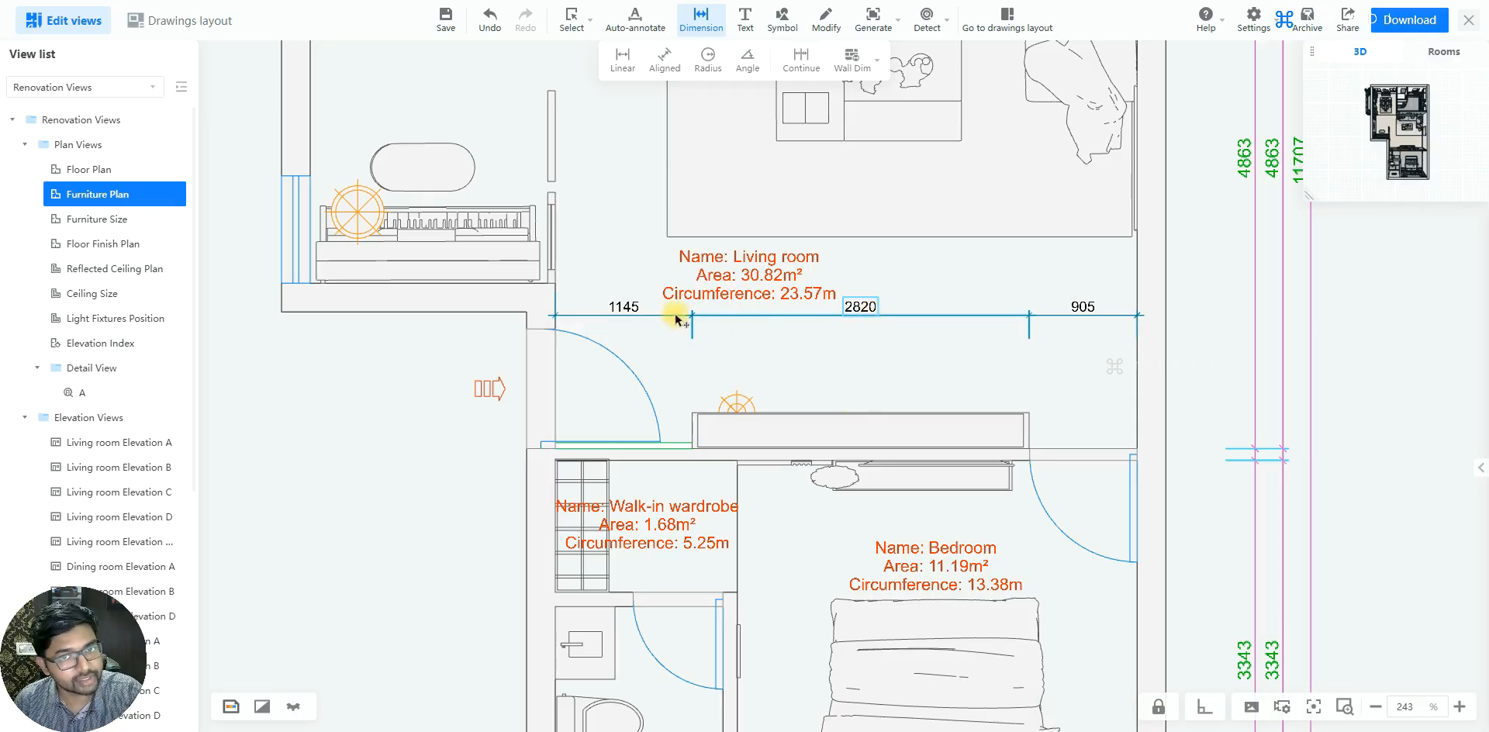
Try merging the entrance-side dimension with the TV cabinet dimension using Dim Merge, and undo the merge
click(636, 315)
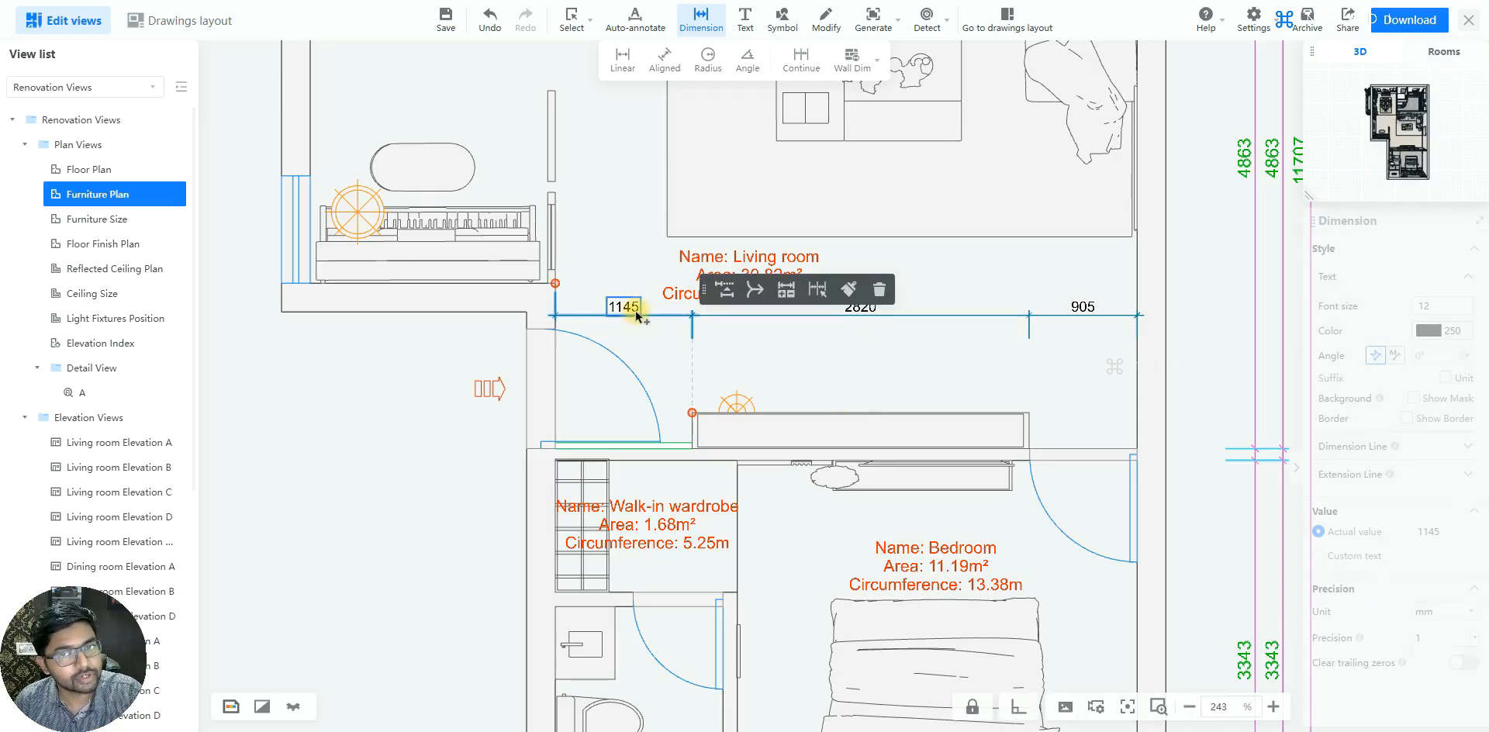
click(753, 292)
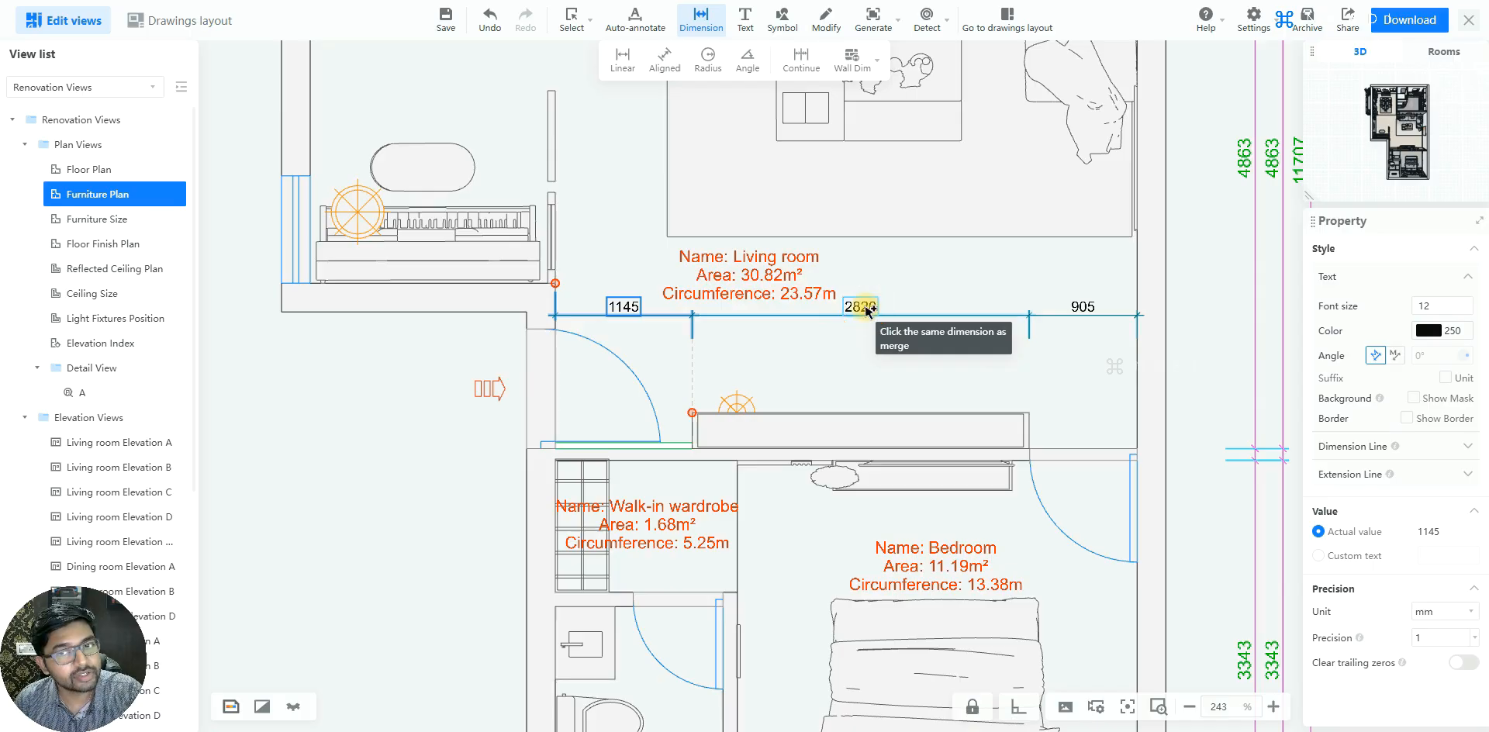
click(867, 310)
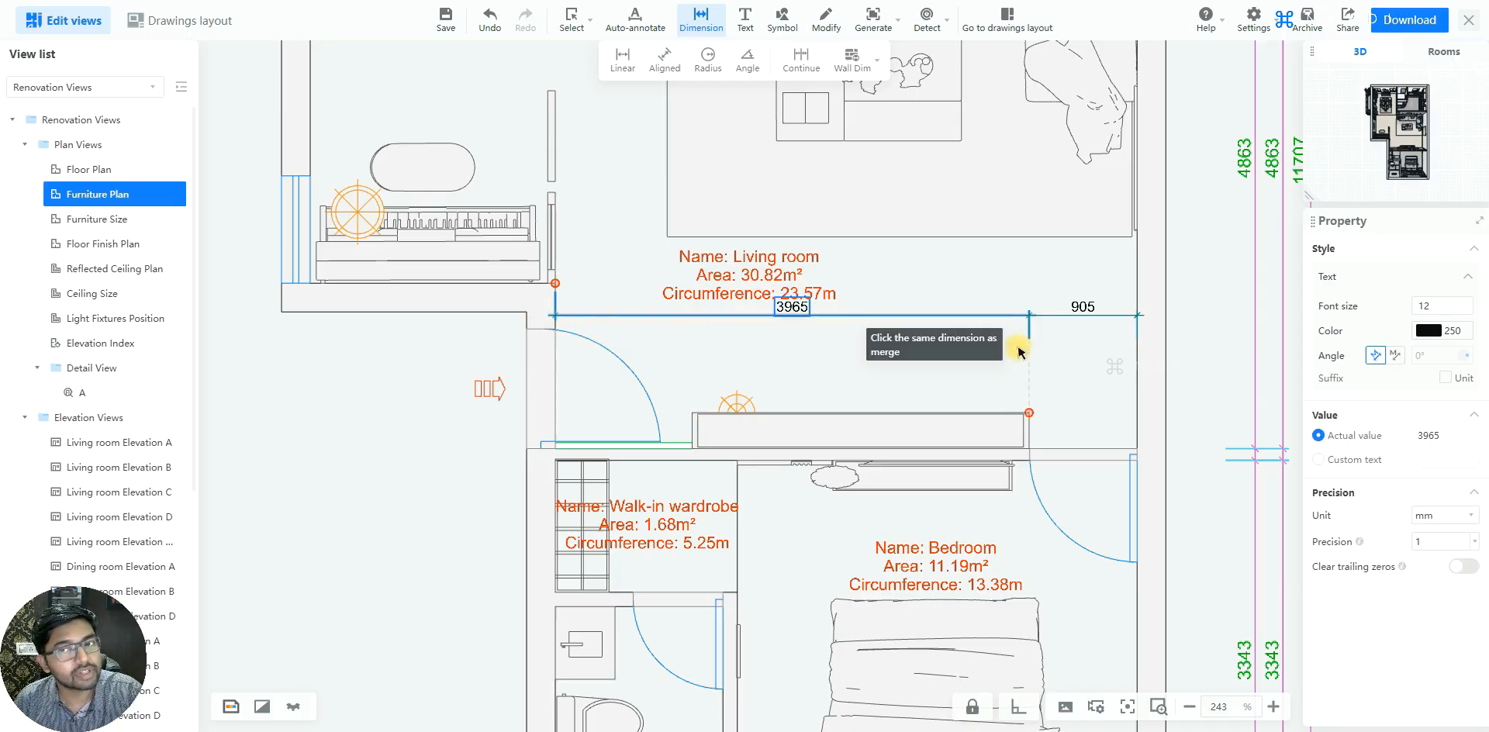
key(ctrl+z)
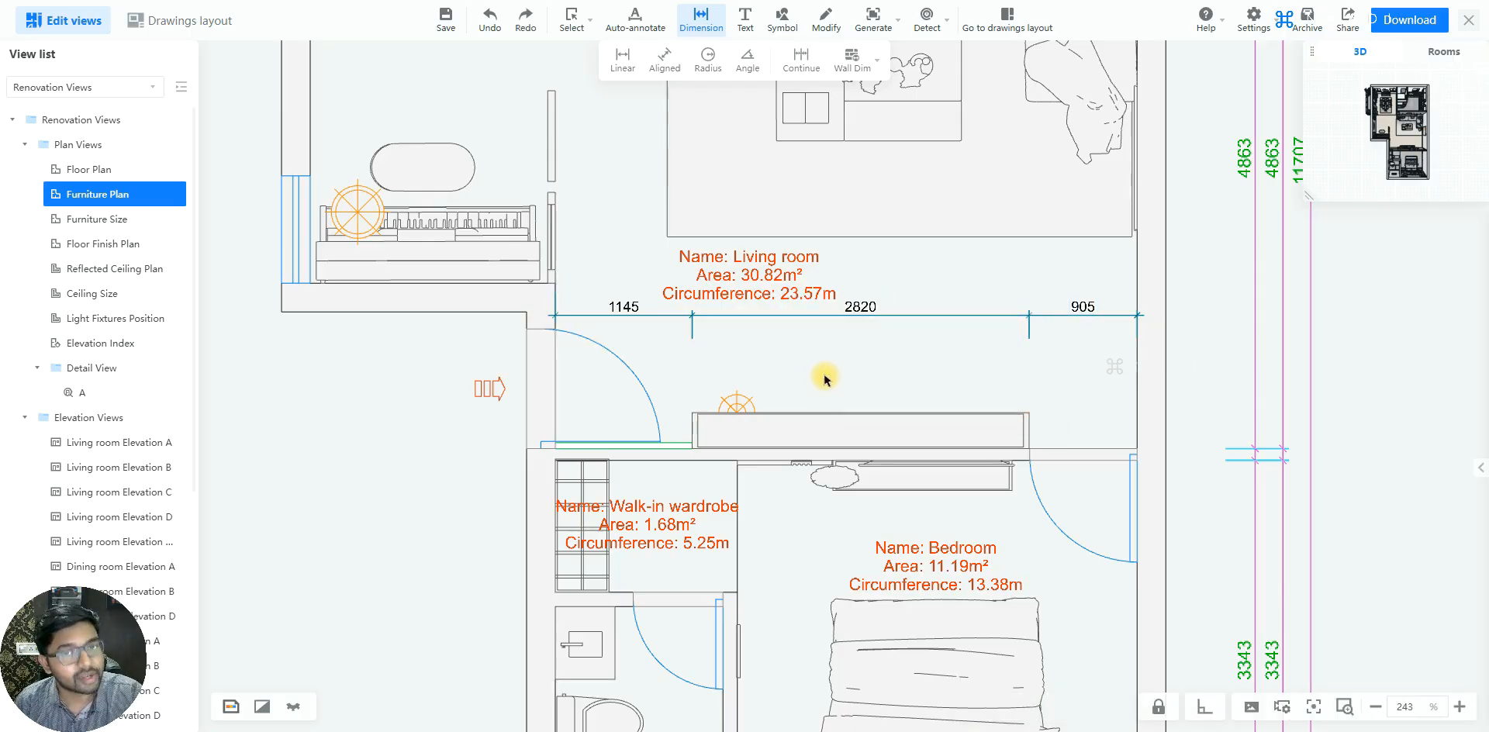
Try moving the left measuring point of the TV cabinet dimension inward along the cabinet, and undo the change
click(863, 316)
scroll(1009, 411, up, 1)
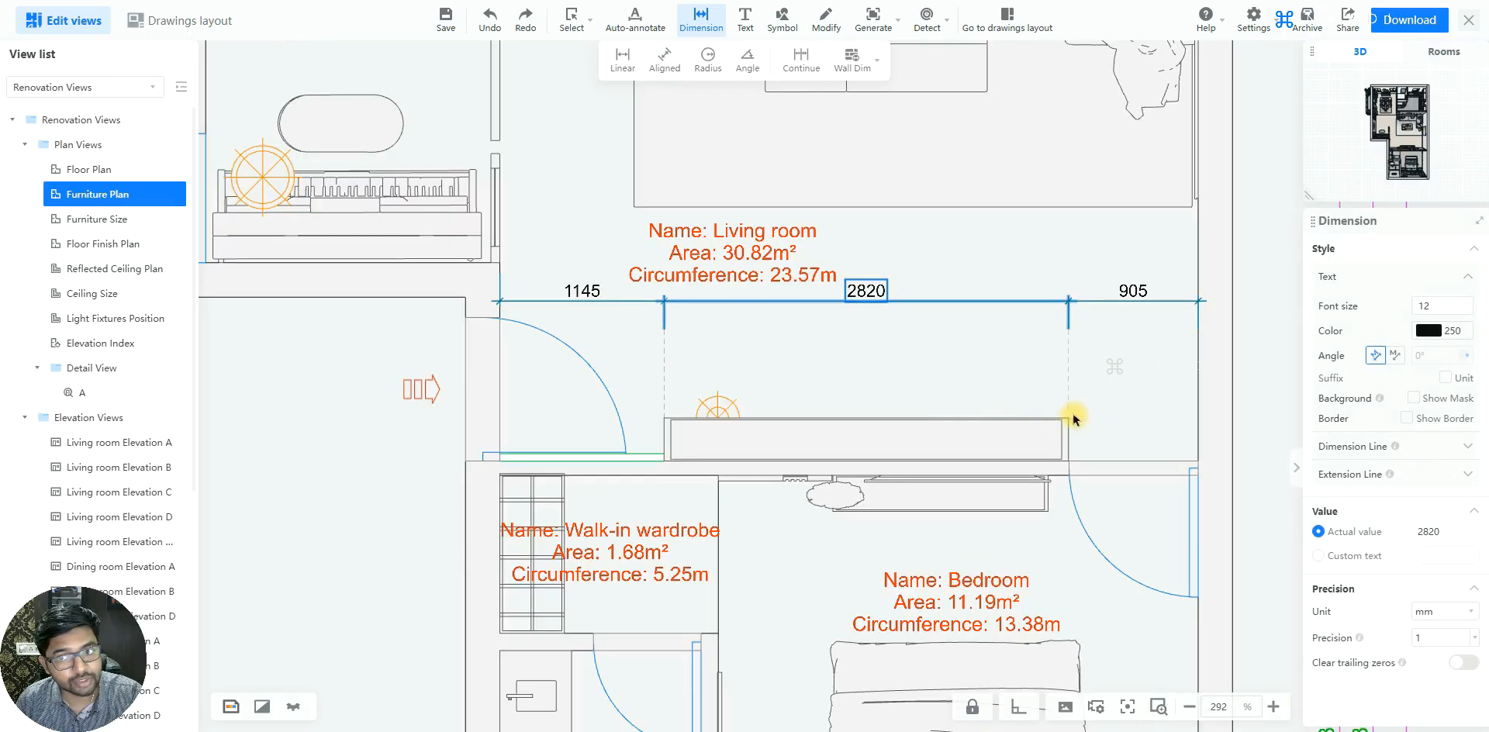
click(923, 440)
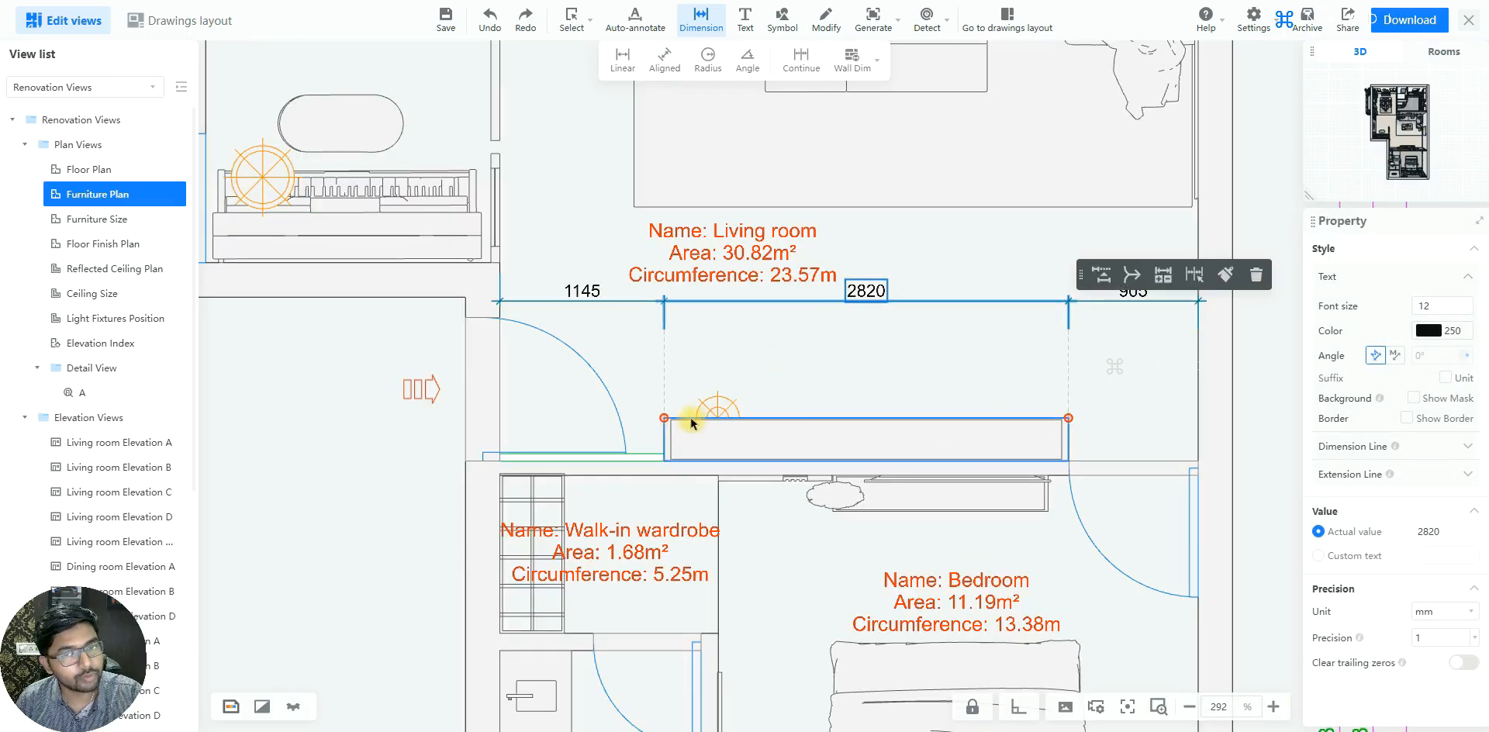
scroll(817, 389, up, 1)
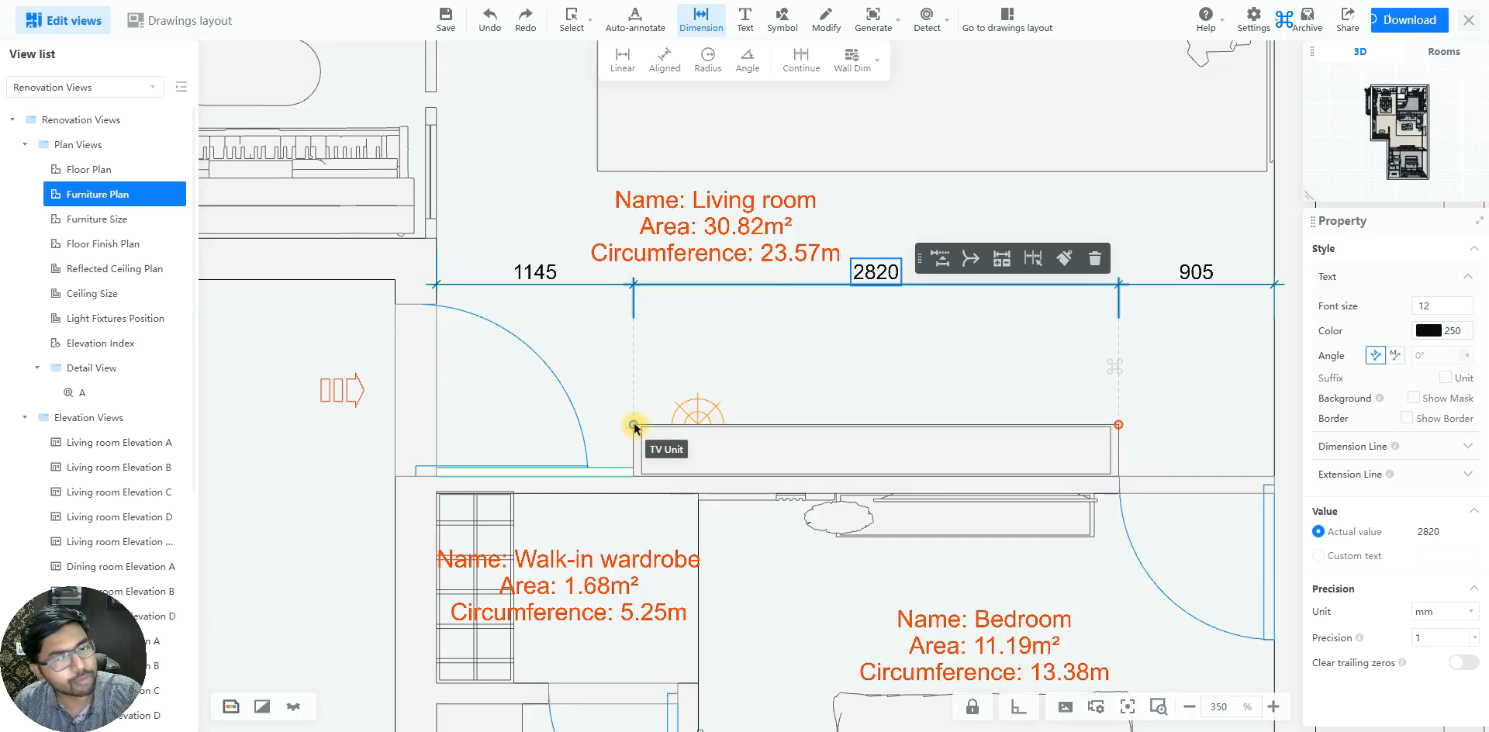
drag(635, 425, 732, 427)
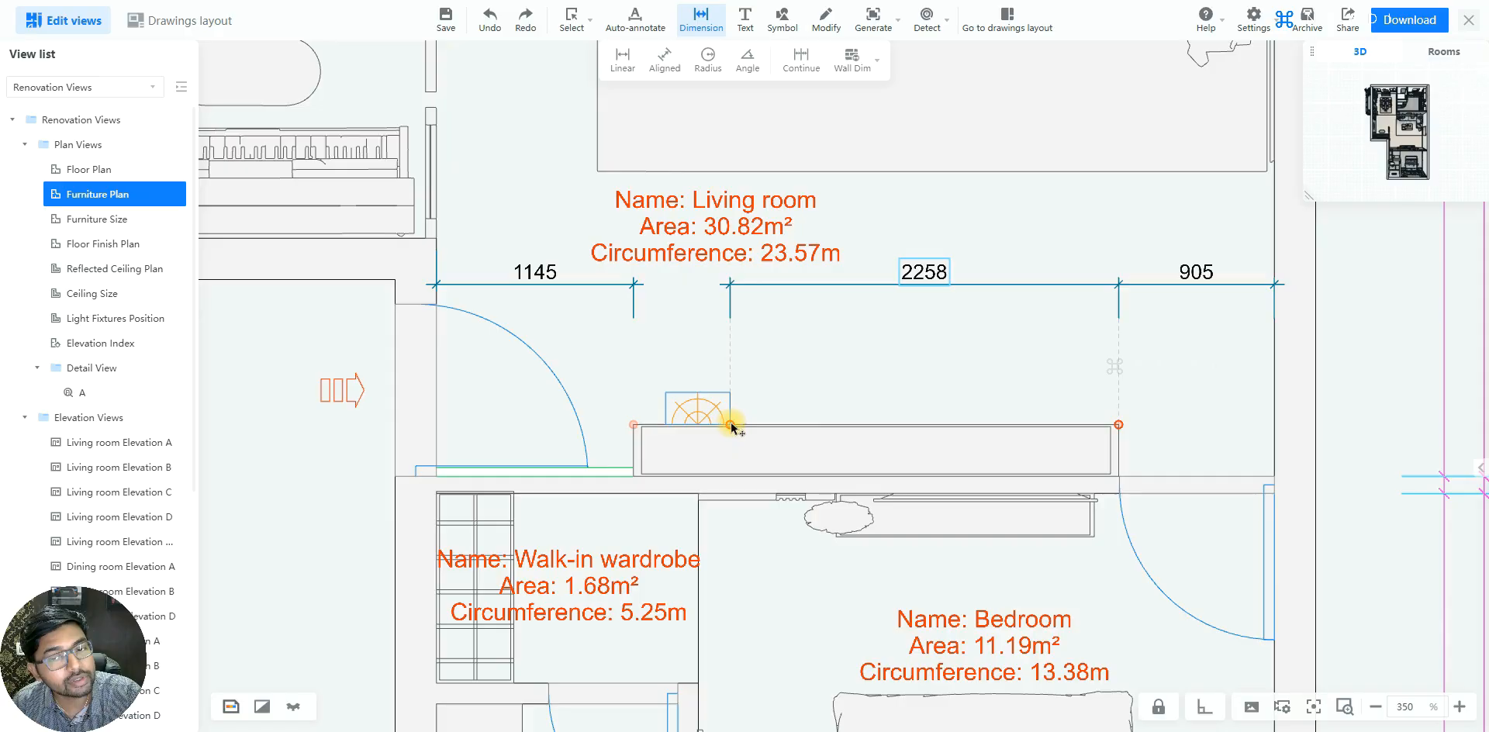
click(915, 273)
key(ctrl+z)
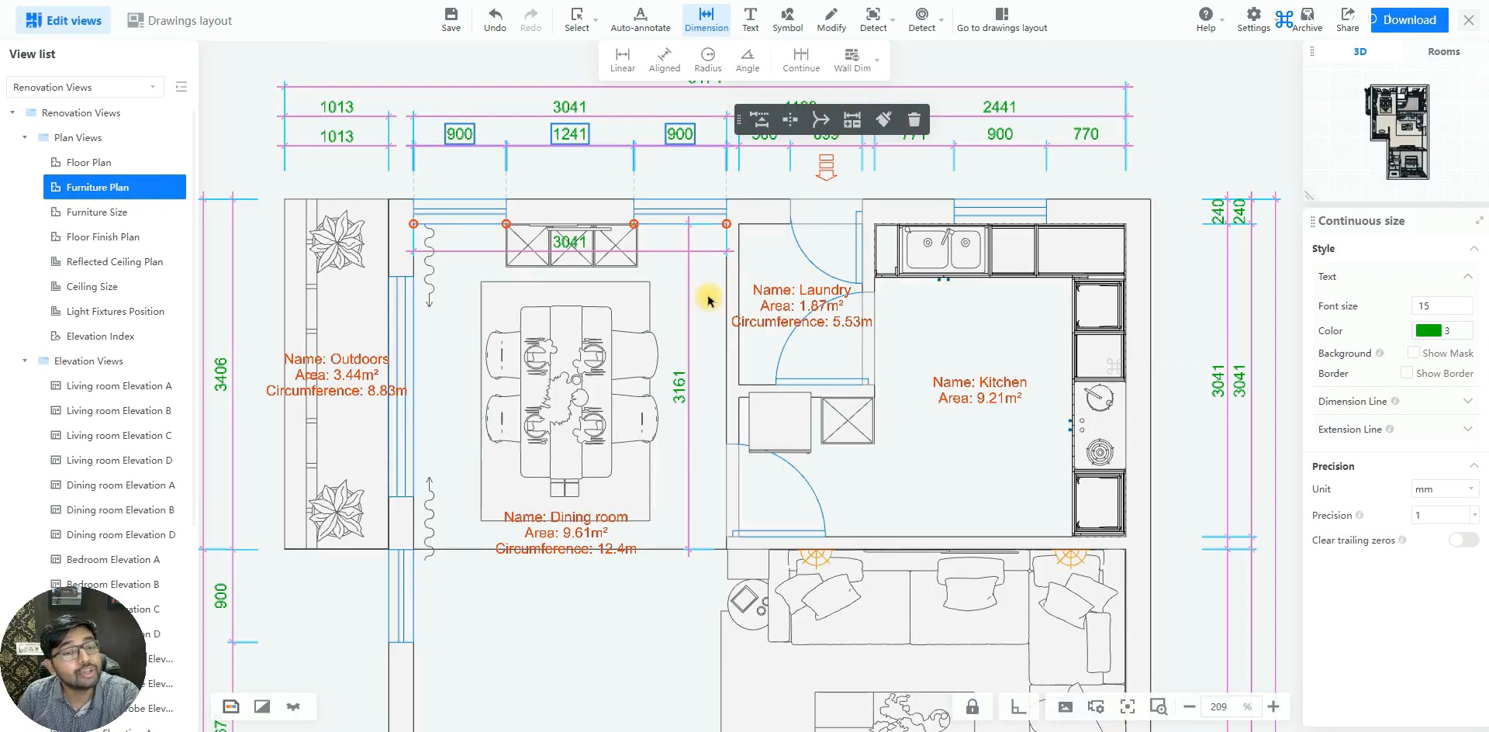
Add a plain text annotation reading "Sample" in the open floor area just below the dining room label
scroll(681, 250, down, 4)
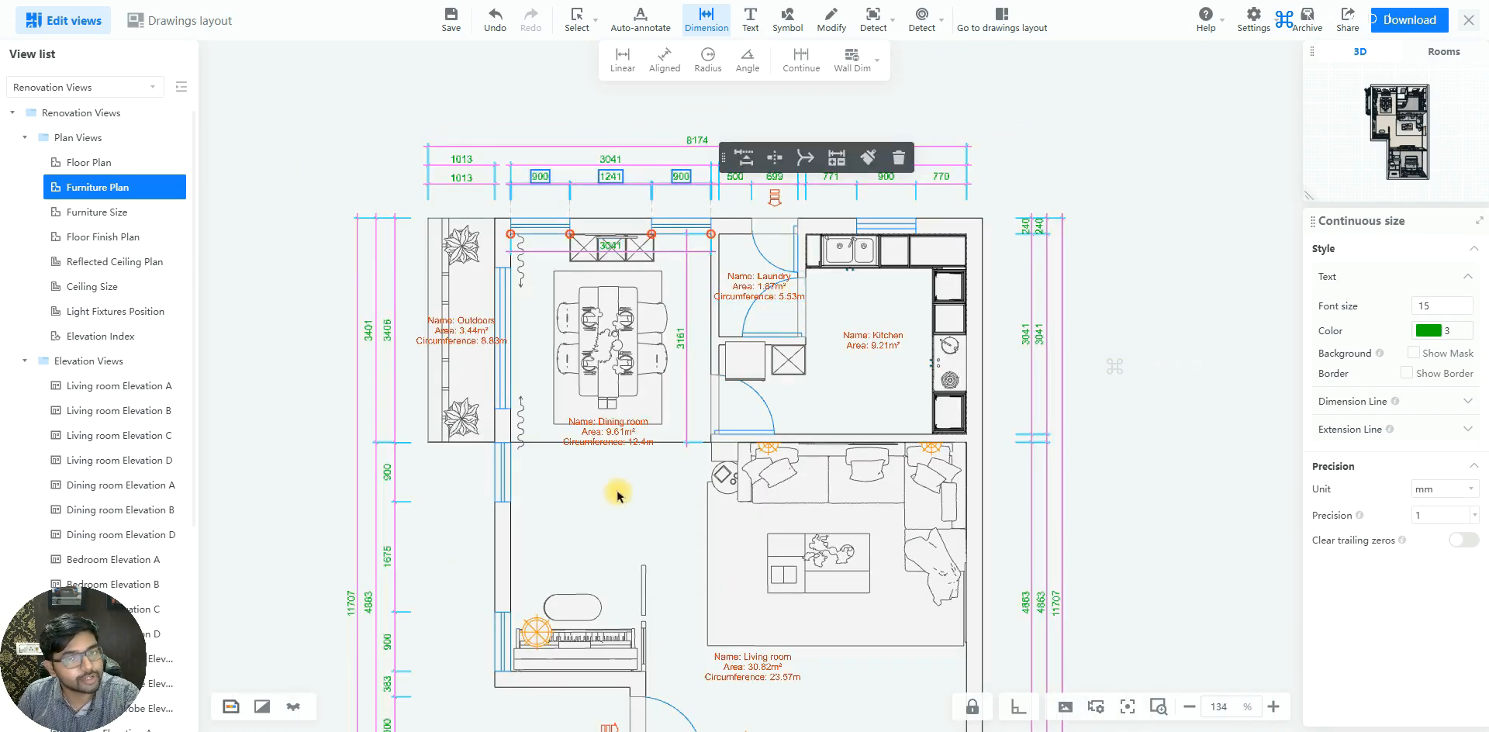
scroll(618, 495, up, 3)
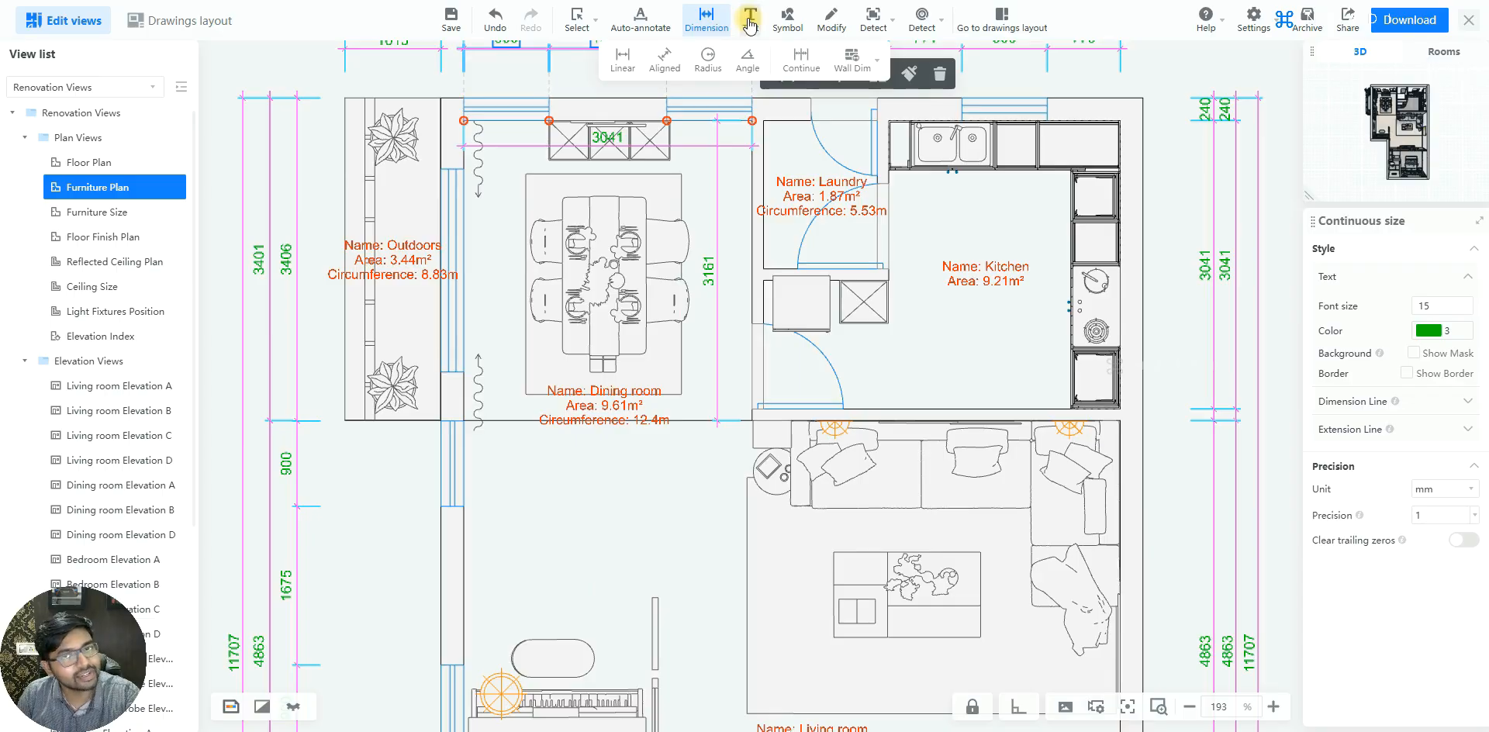
click(749, 24)
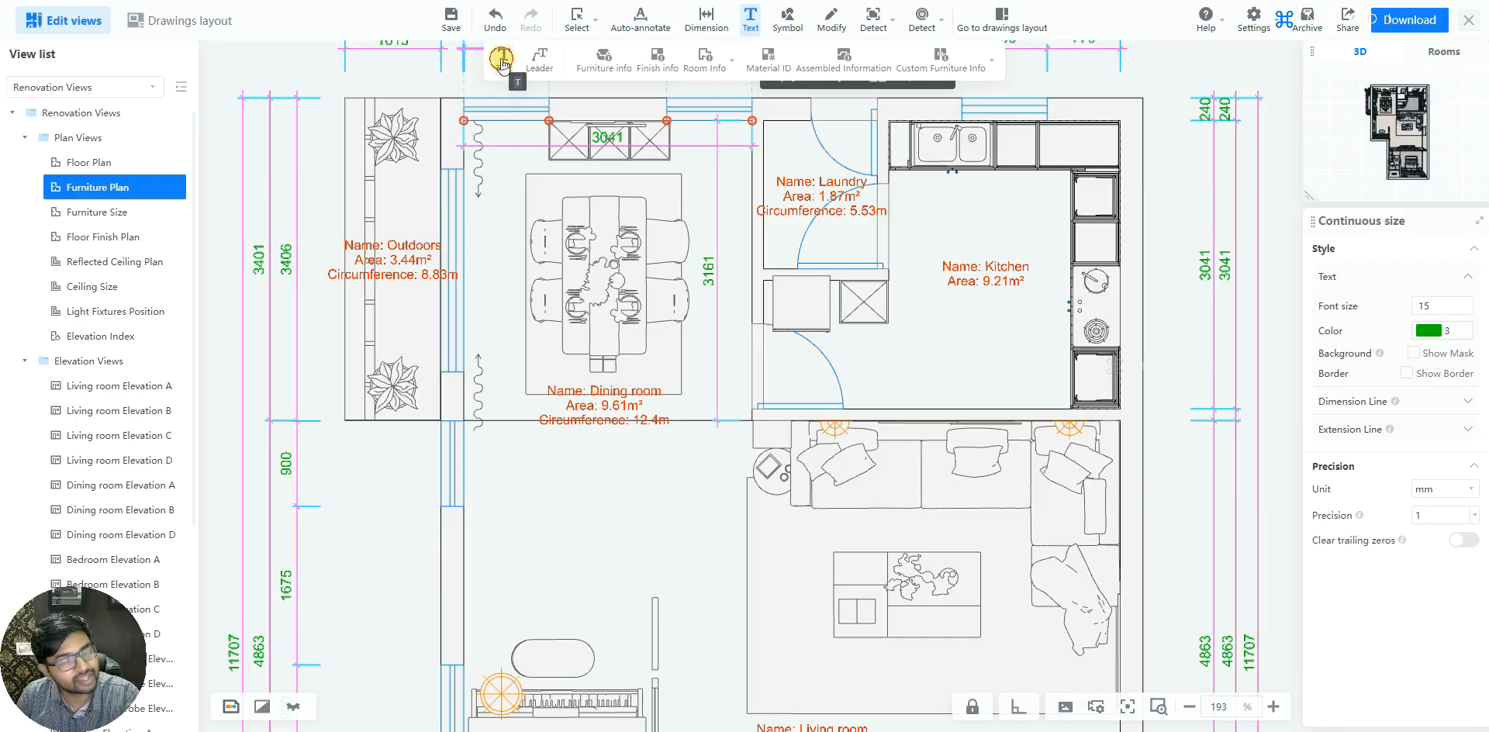
scroll(567, 462, up, 2)
click(565, 458)
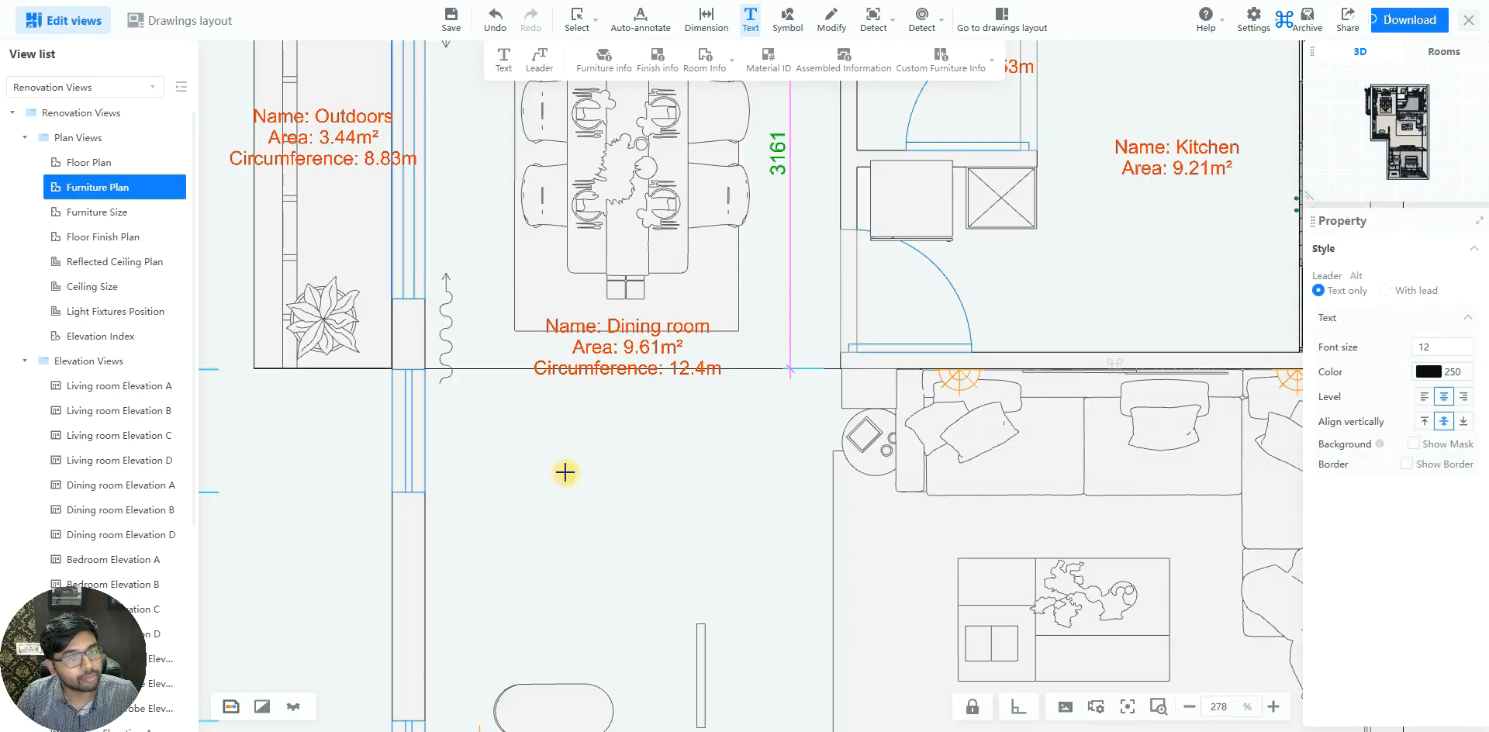
click(565, 472)
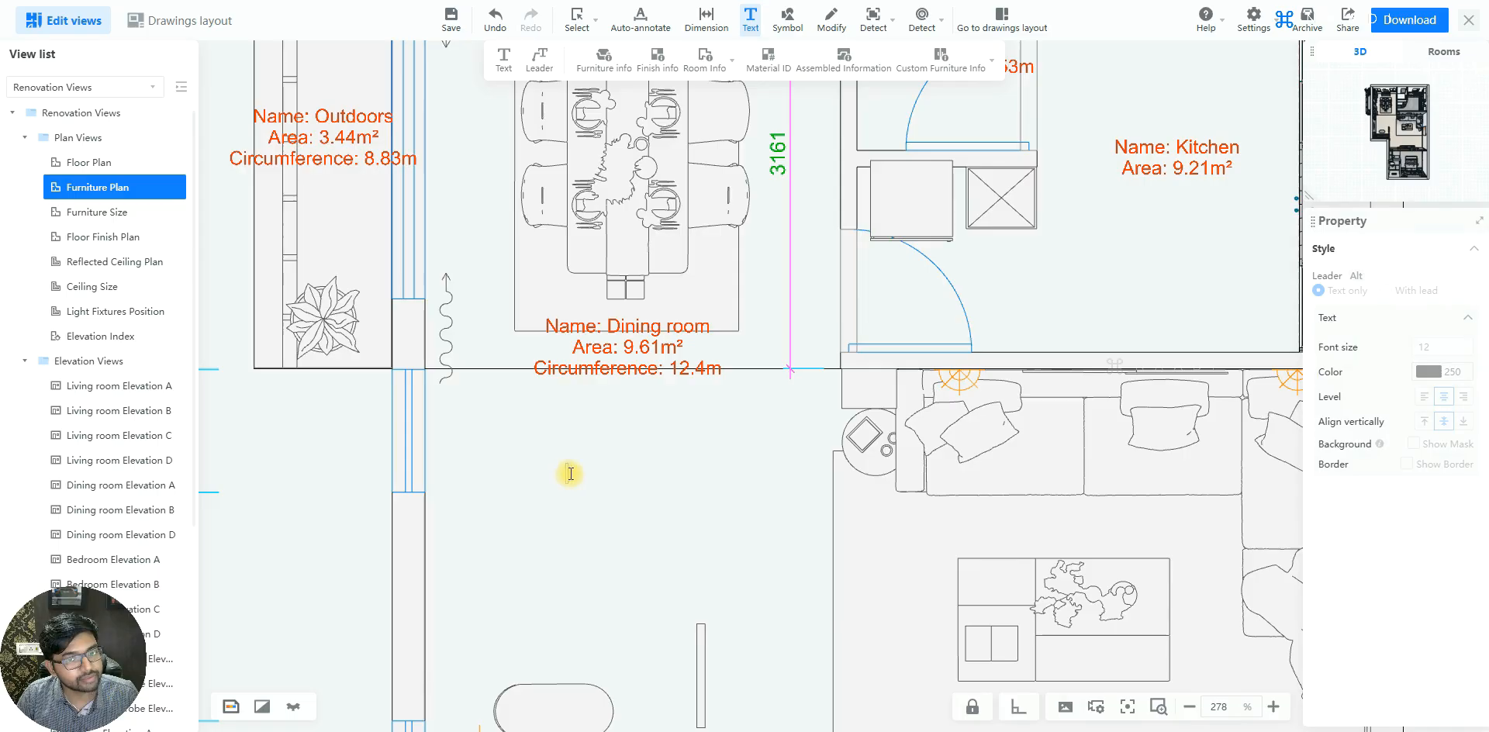
text(Sample)
click(662, 492)
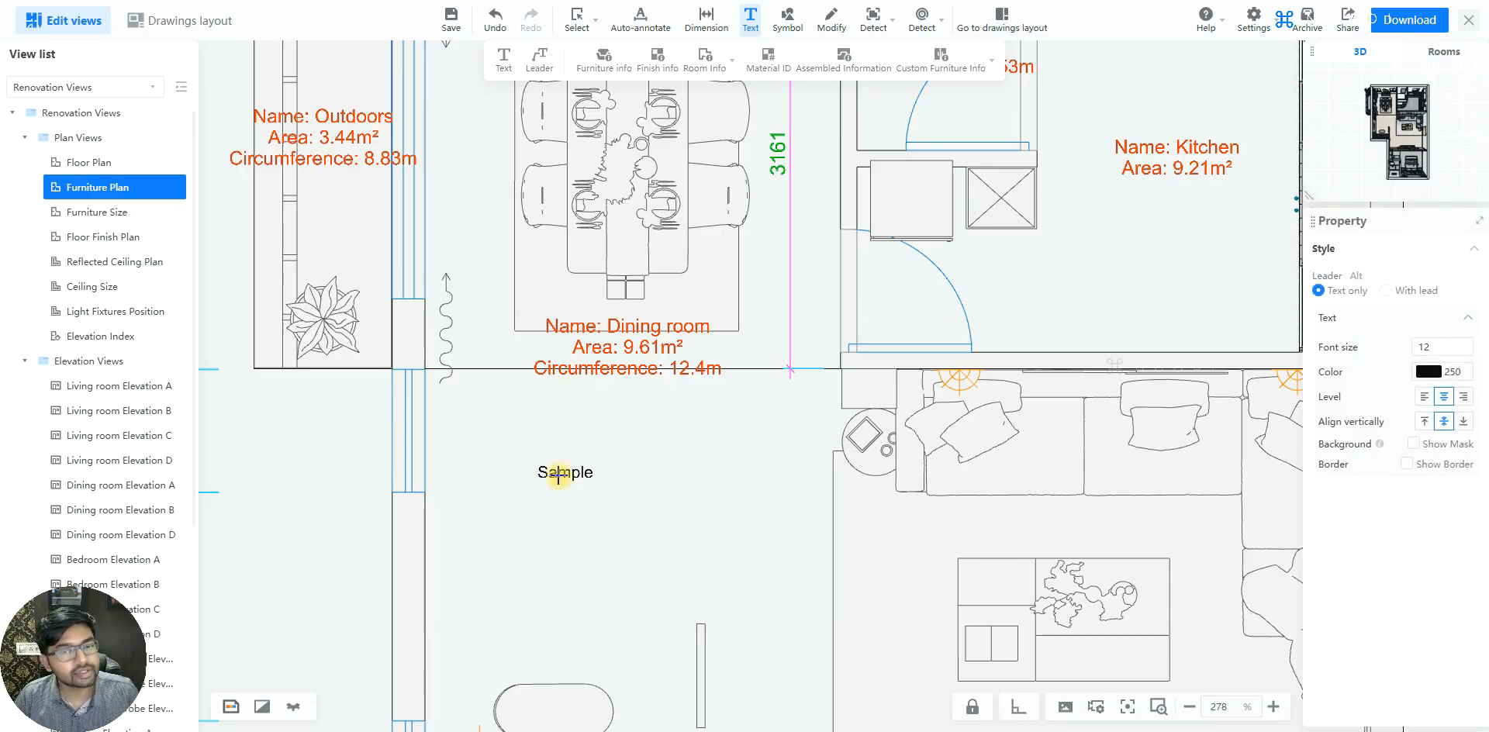
Copy the dining room label's format onto the "Sample" text with Format Painter
scroll(590, 471, up, 2)
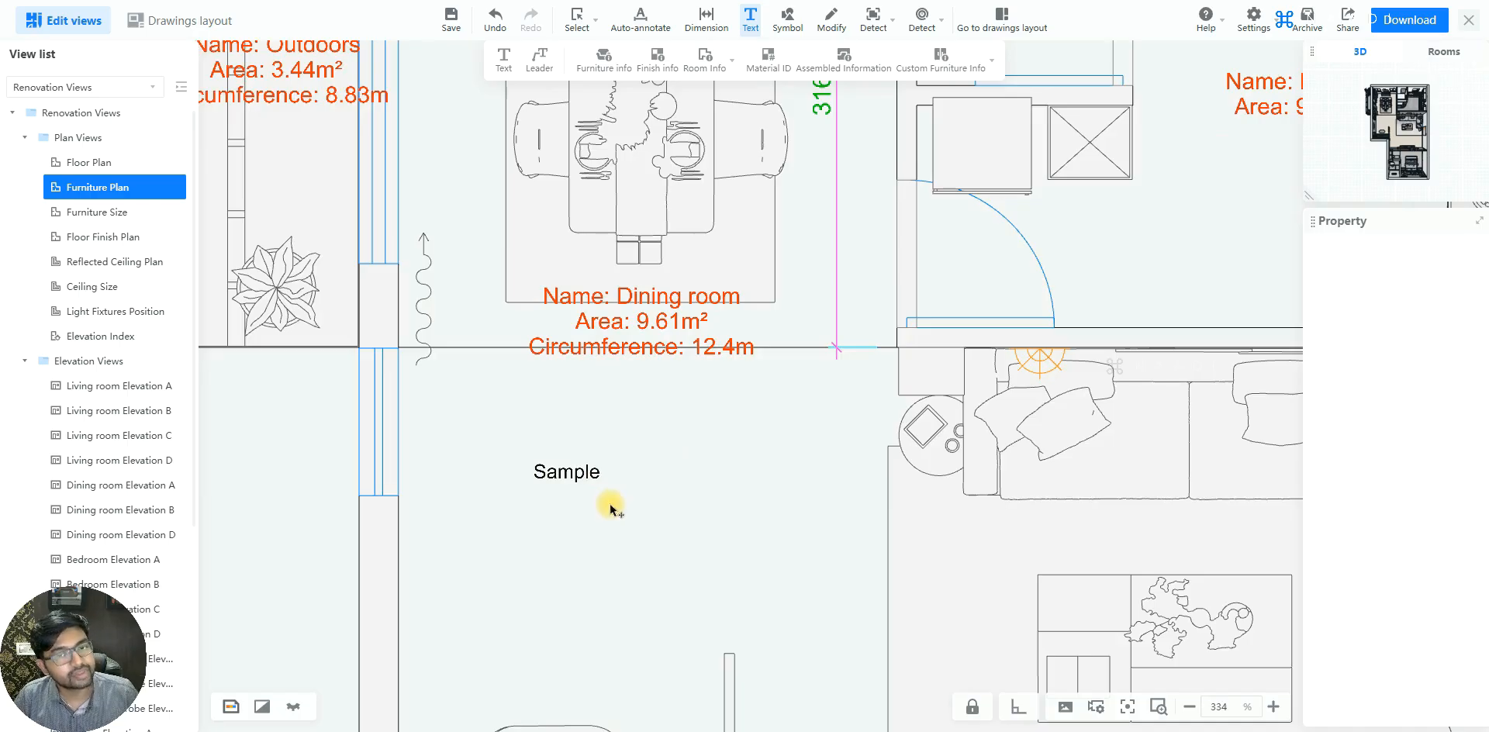
click(589, 475)
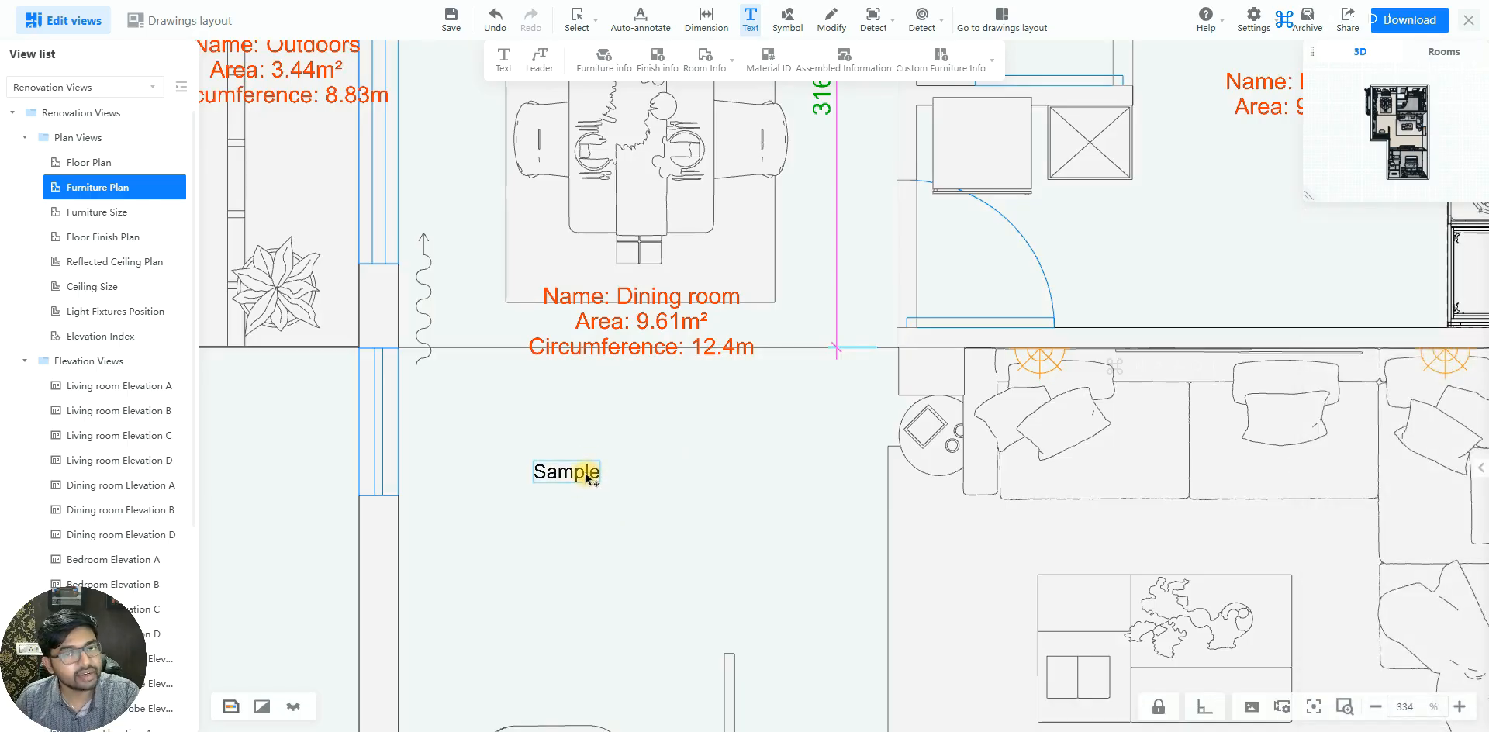
click(590, 475)
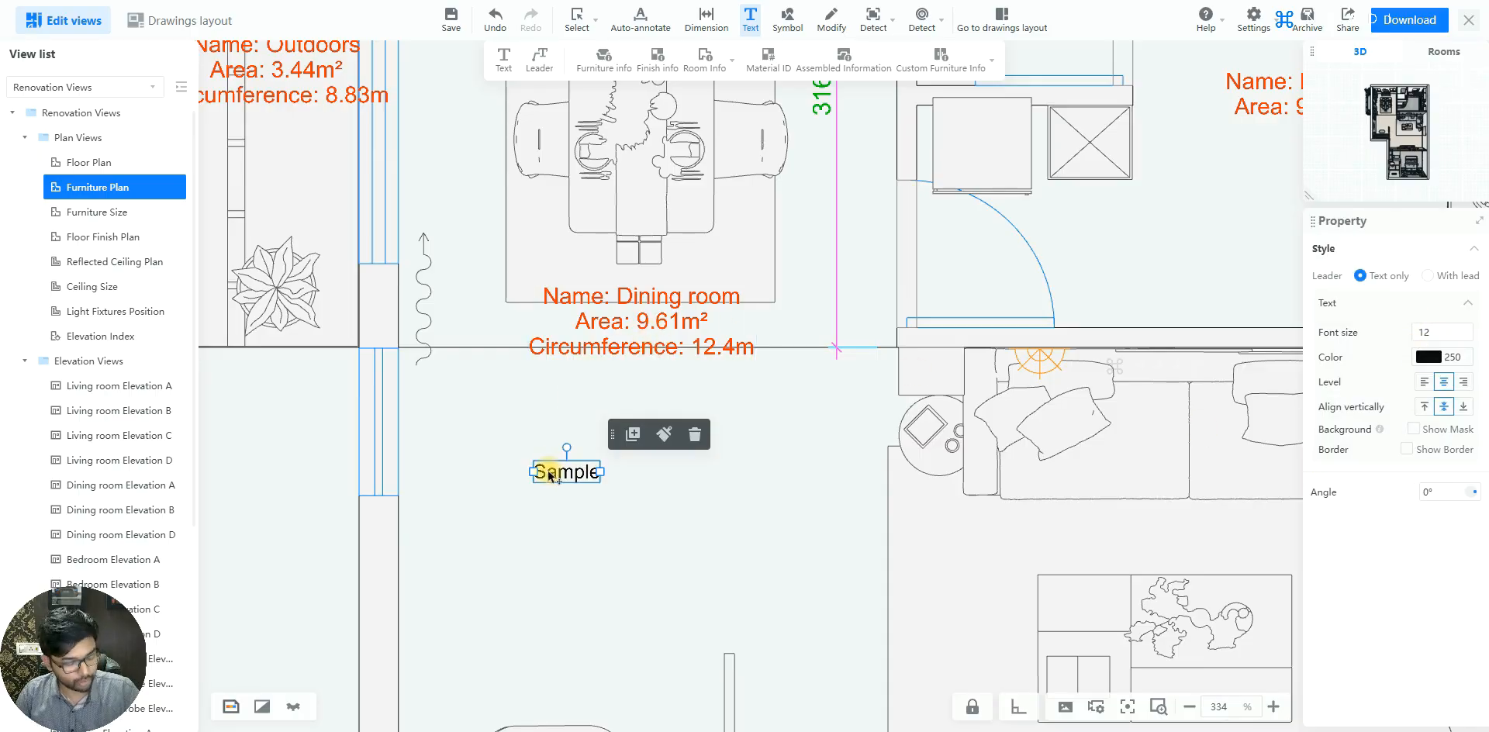
click(680, 332)
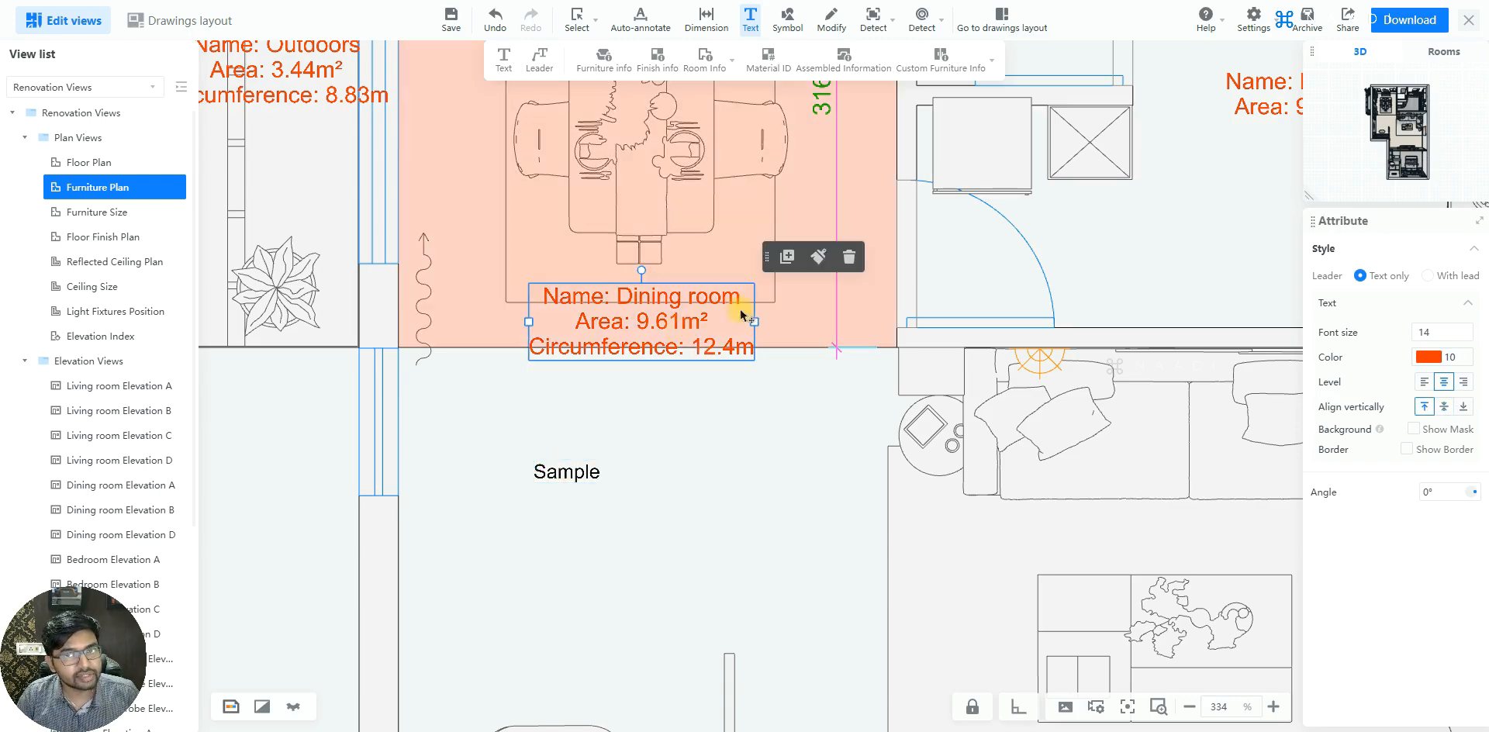
click(565, 471)
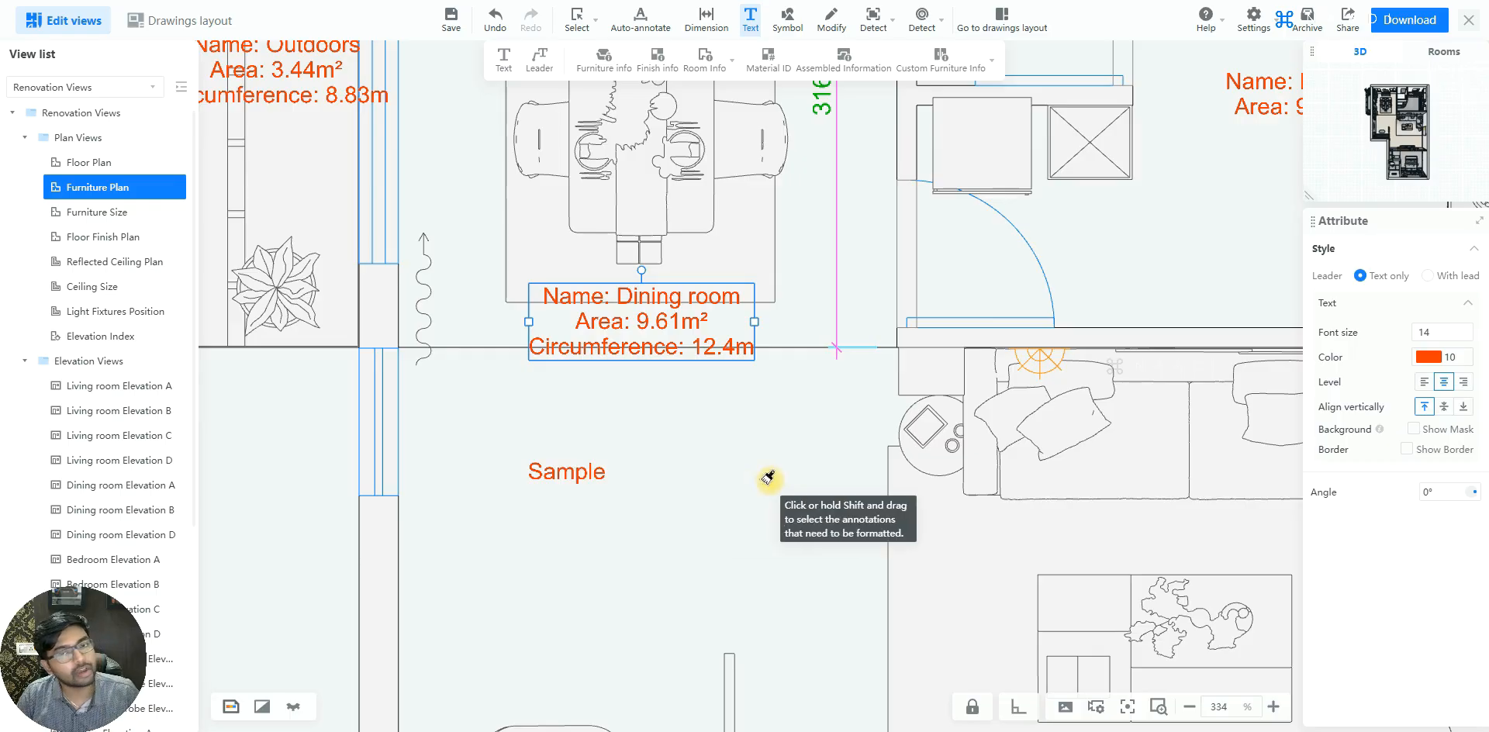
key(Escape)
Add a leader annotation reading "Sample" from the kitchen counter's upper-right corner to a spot outside the building, up and to the right
scroll(531, 609, down, 3)
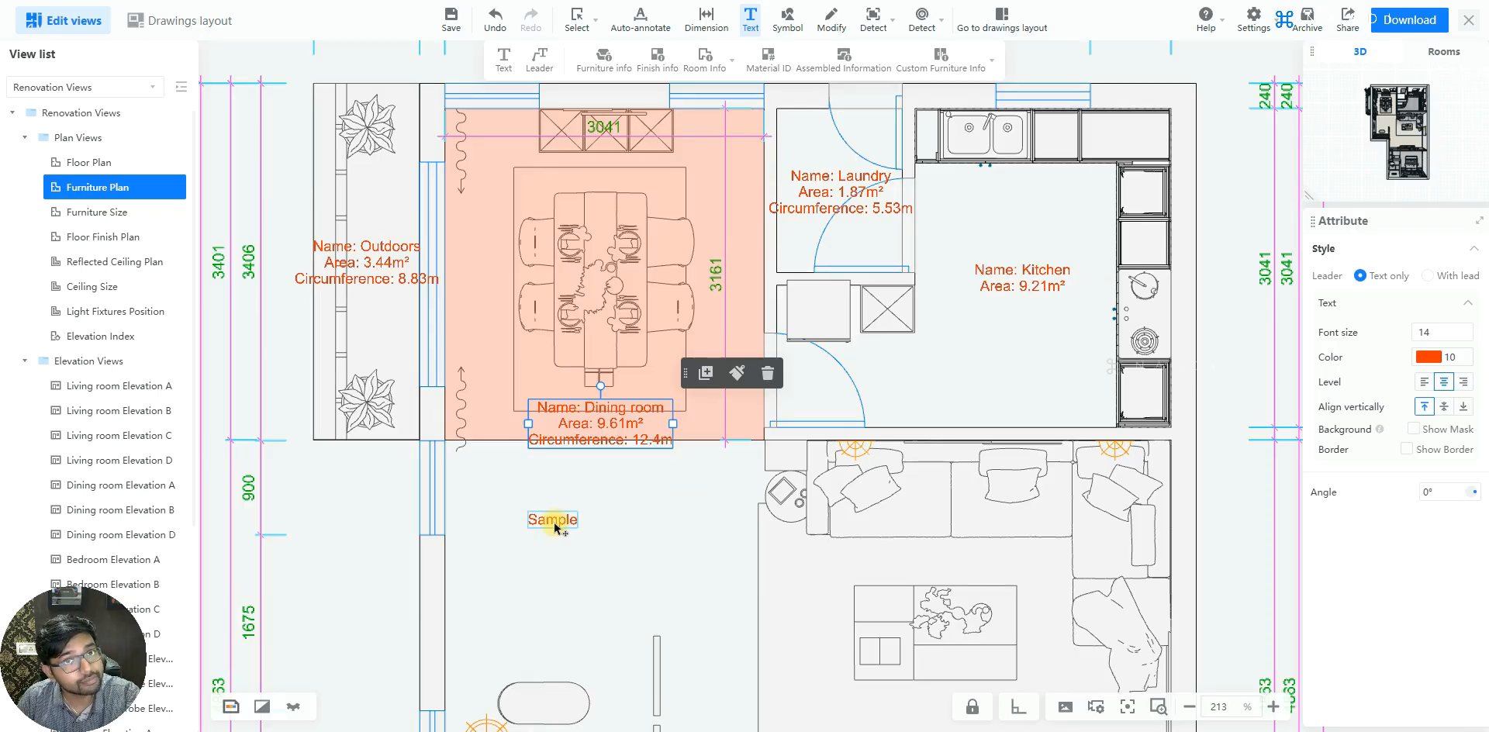
click(543, 62)
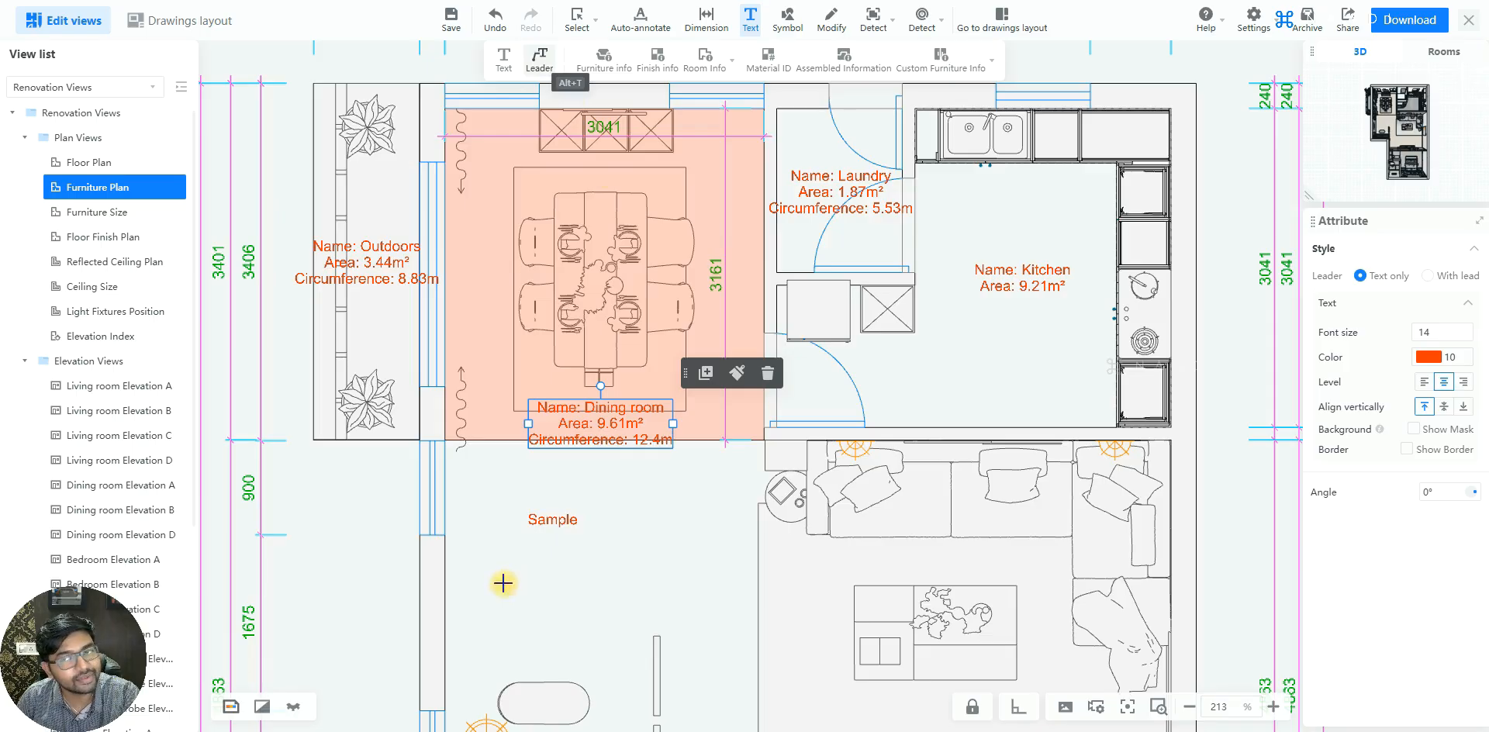
scroll(1107, 156, down, 4)
scroll(788, 346, up, 5)
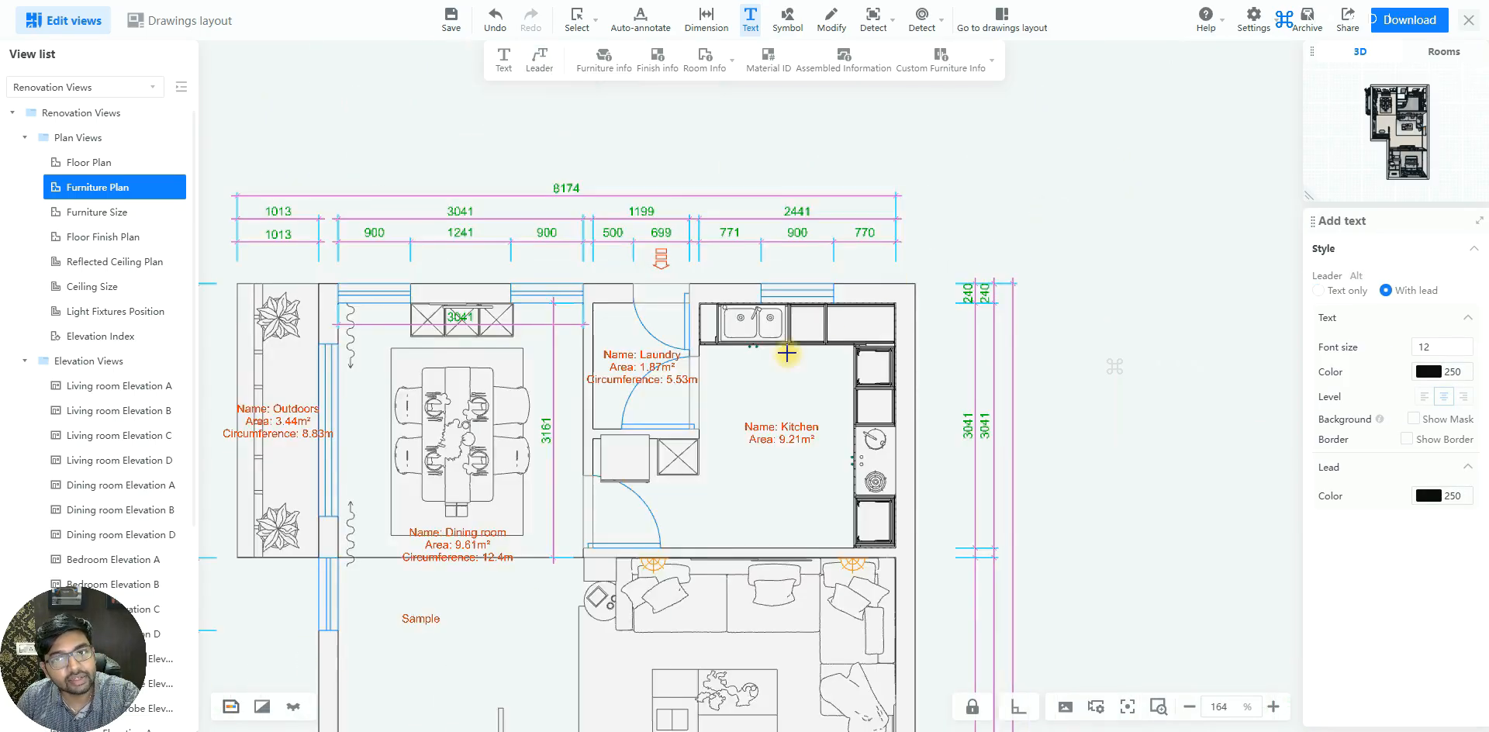
click(799, 365)
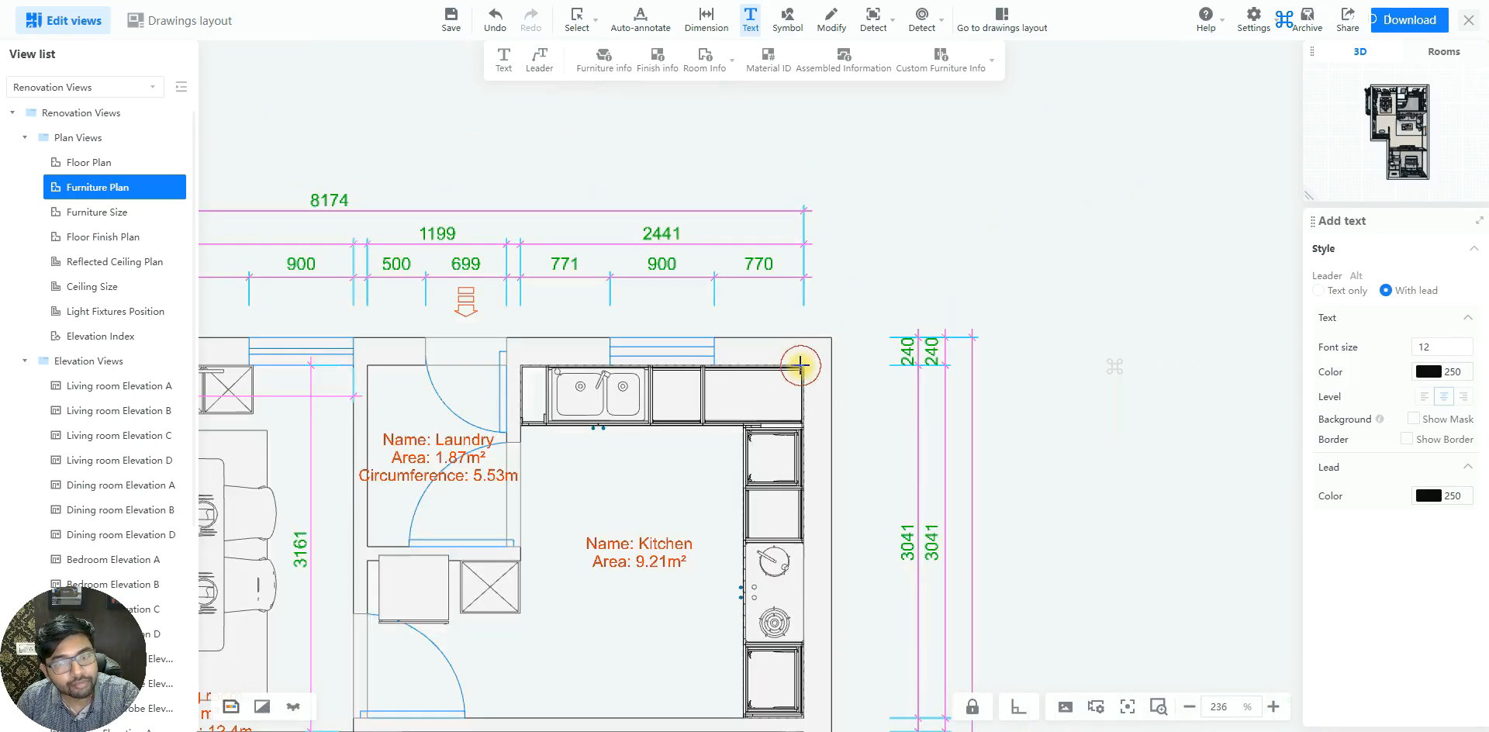
click(865, 271)
click(925, 275)
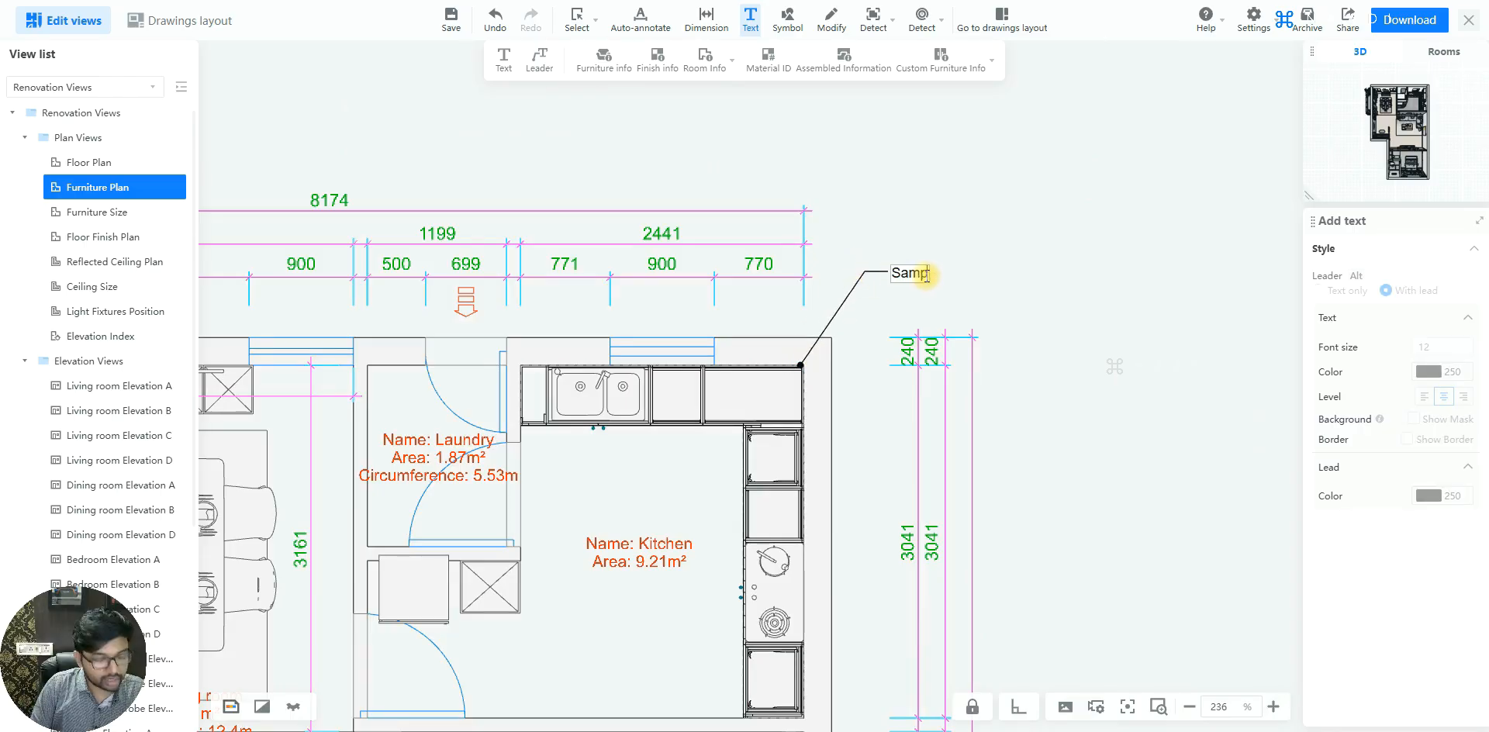
click(1001, 264)
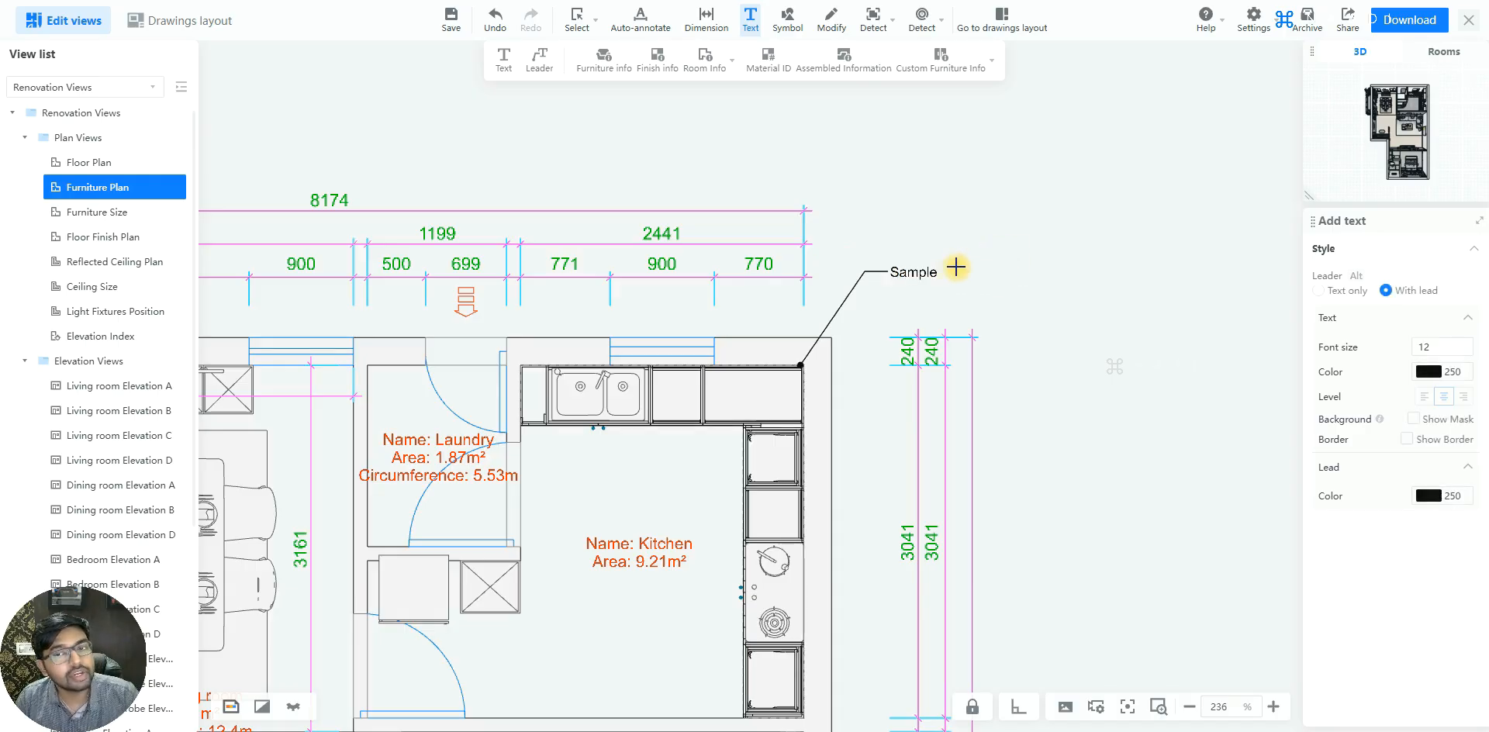
Change the lead attachment of the "Sample" leader note above the kitchen so the lead line runs underneath the text
click(922, 276)
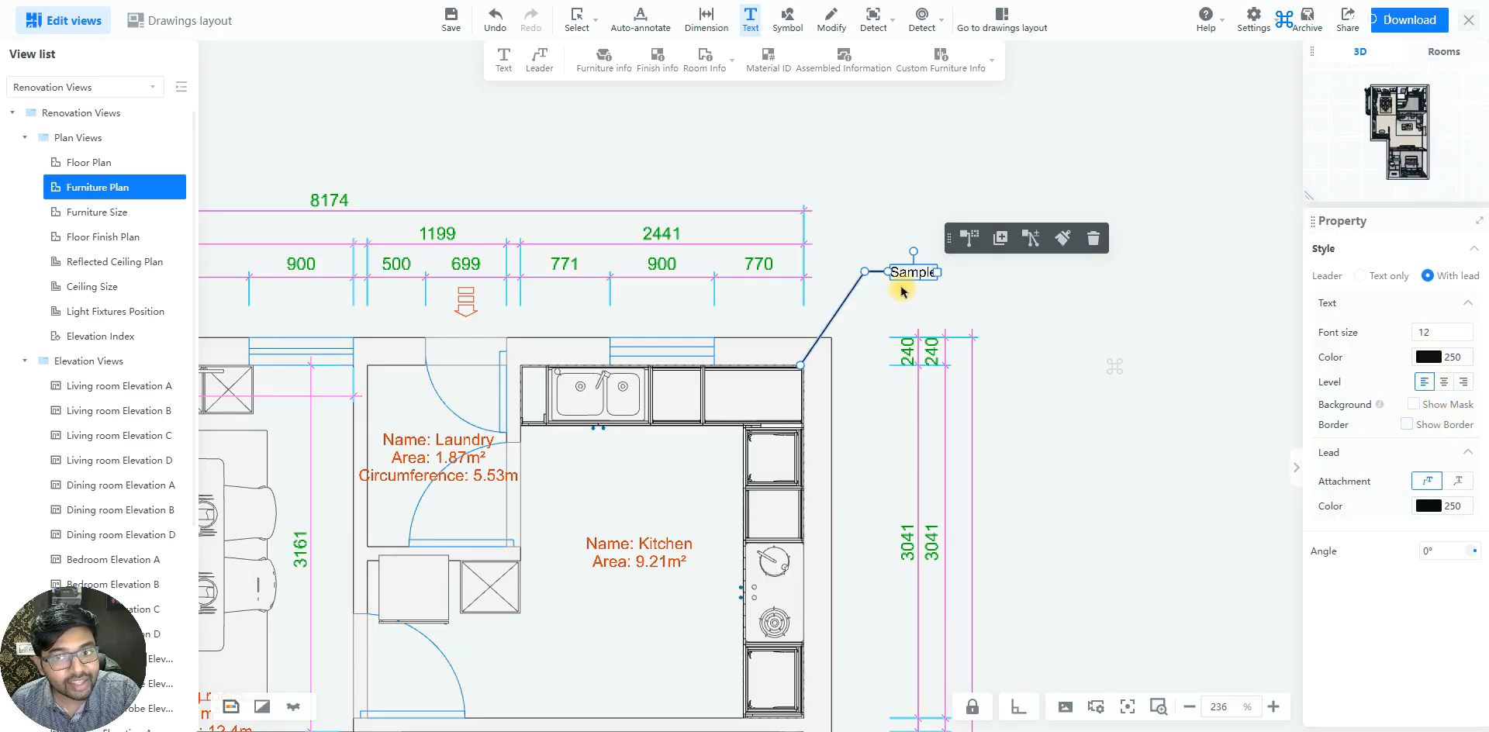
scroll(899, 292, up, 2)
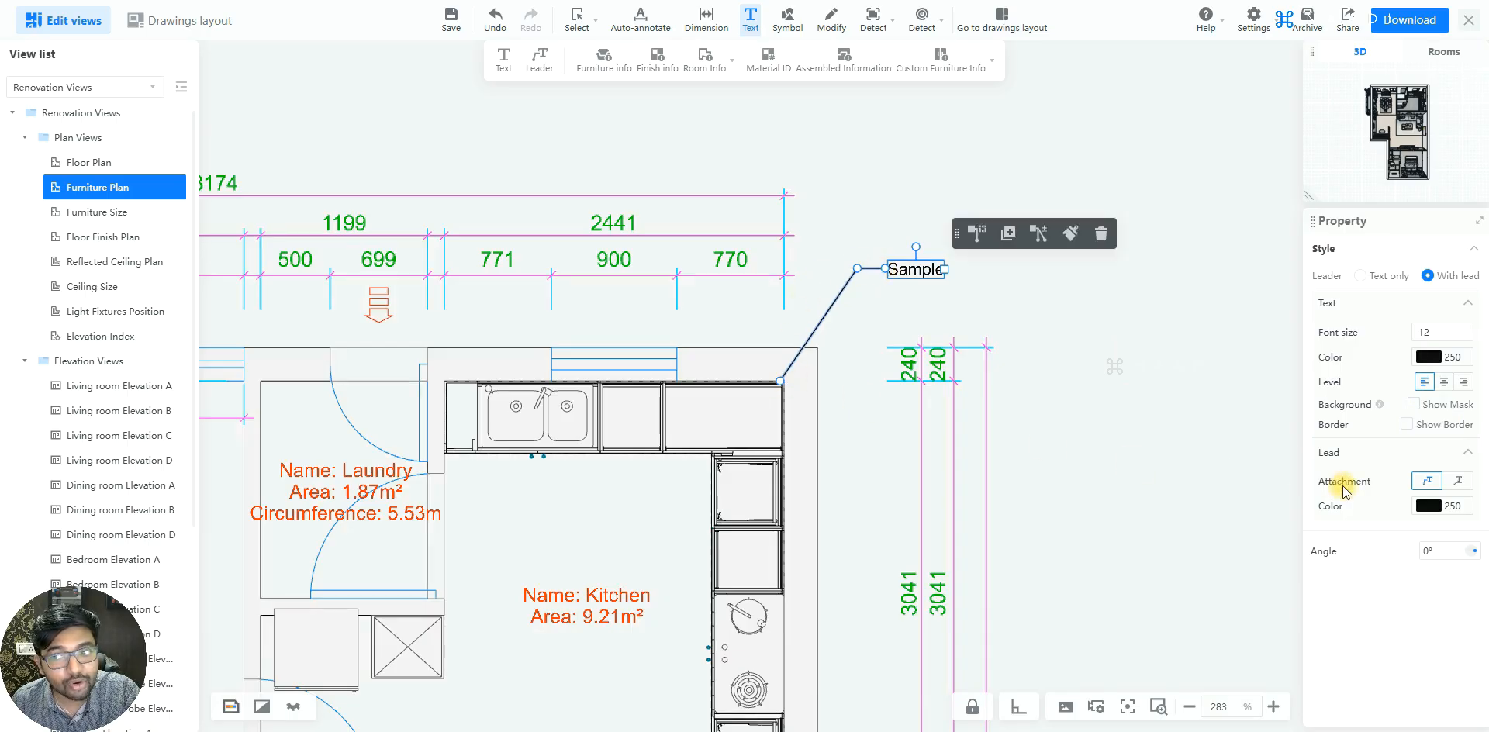
scroll(889, 274, up, 4)
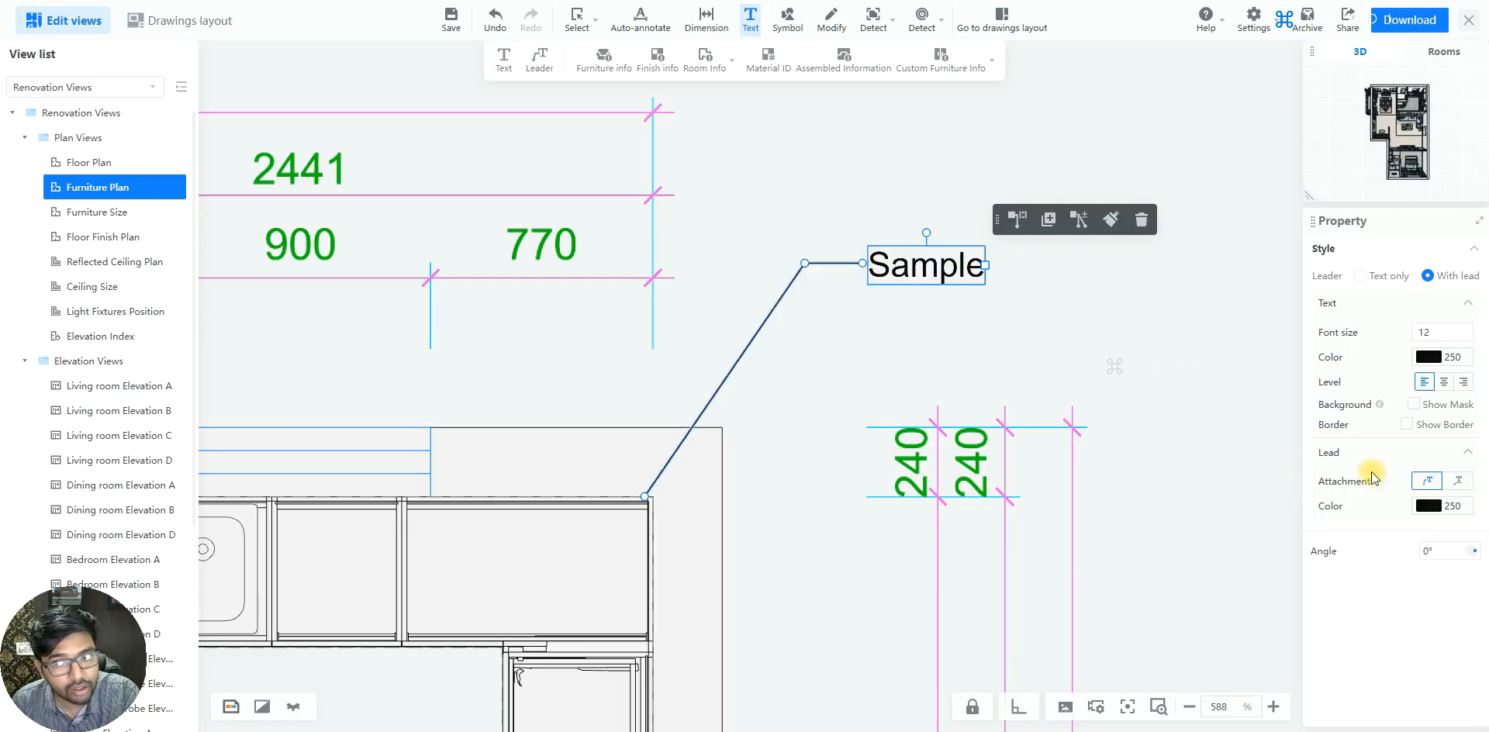
click(1460, 484)
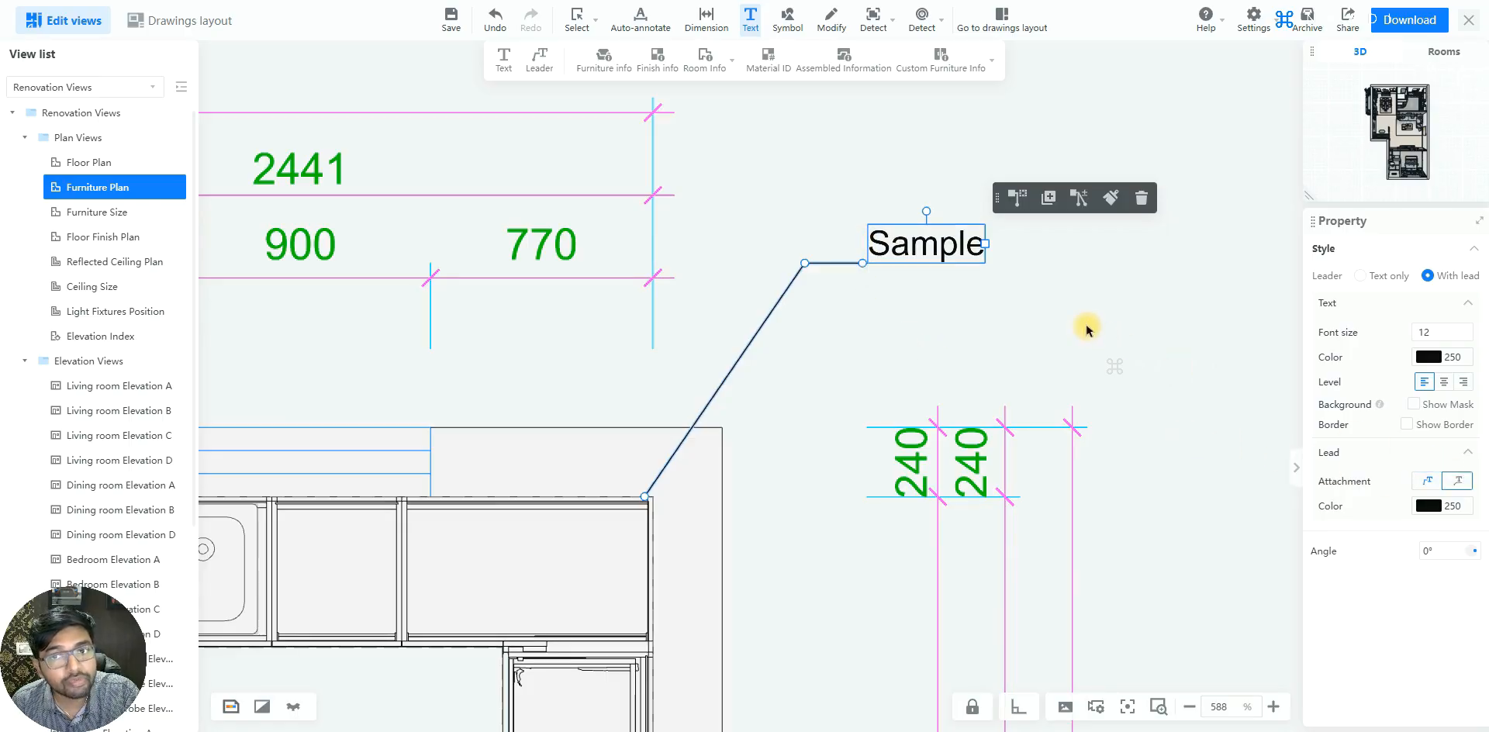
click(994, 306)
click(856, 273)
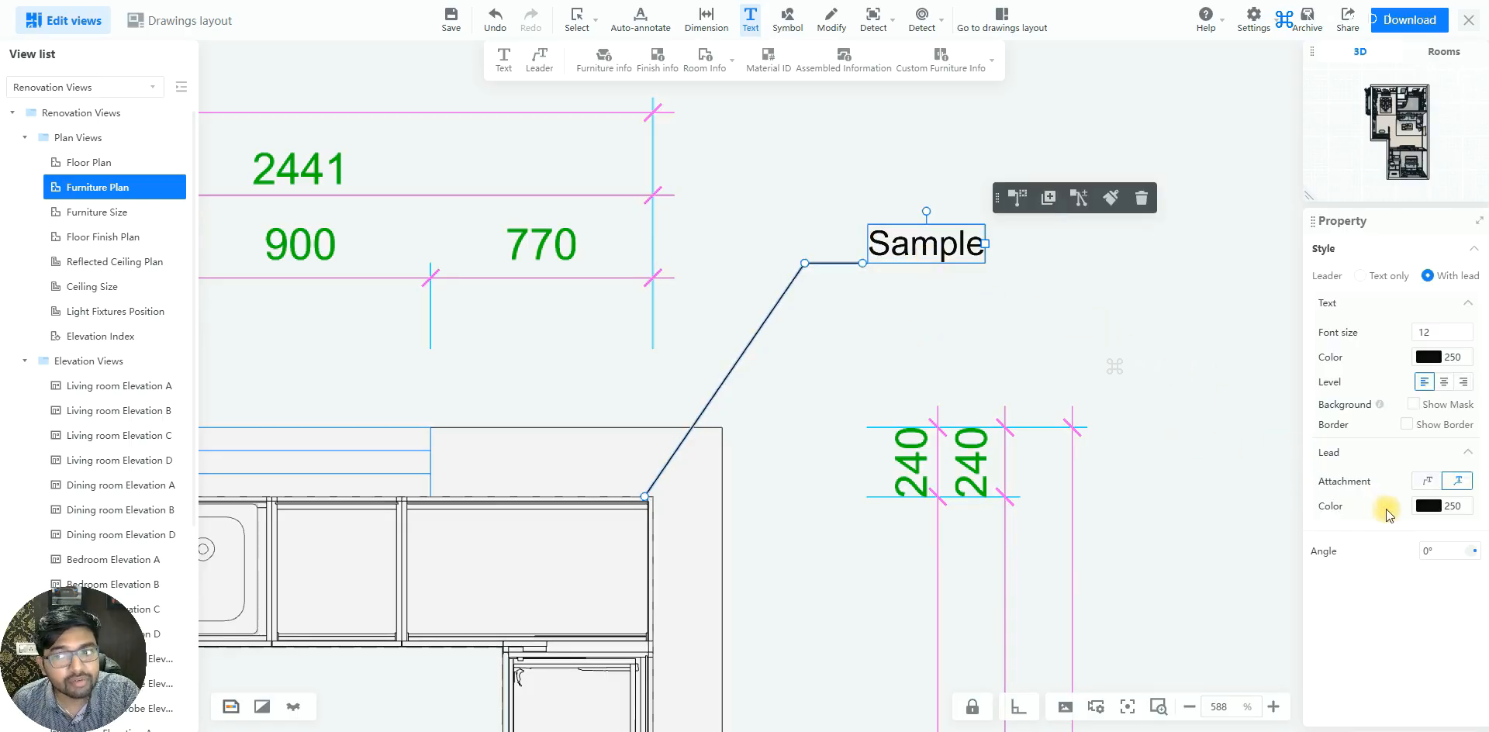
Set the lead line color of the kitchen "Sample" note to the orange-red index color 1
click(1430, 506)
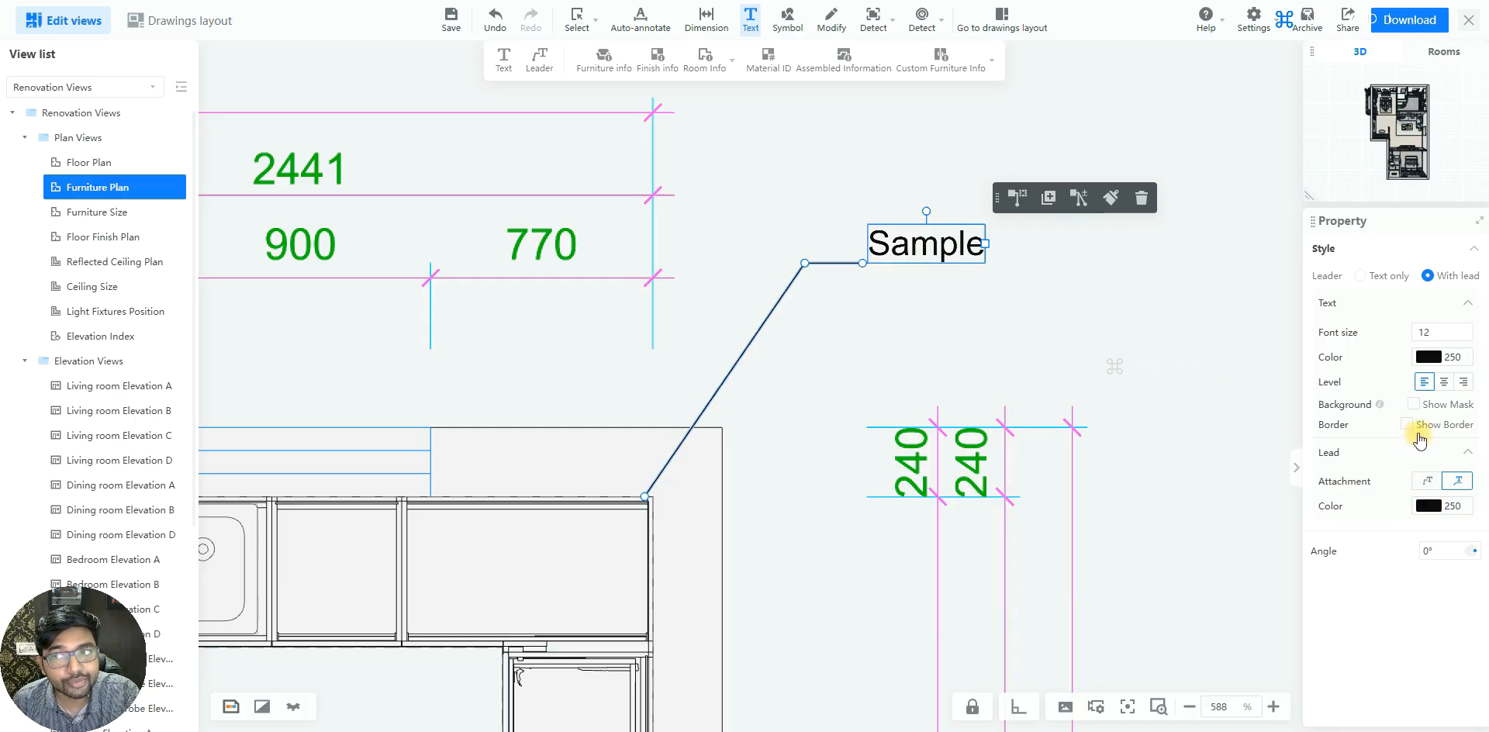
click(1314, 305)
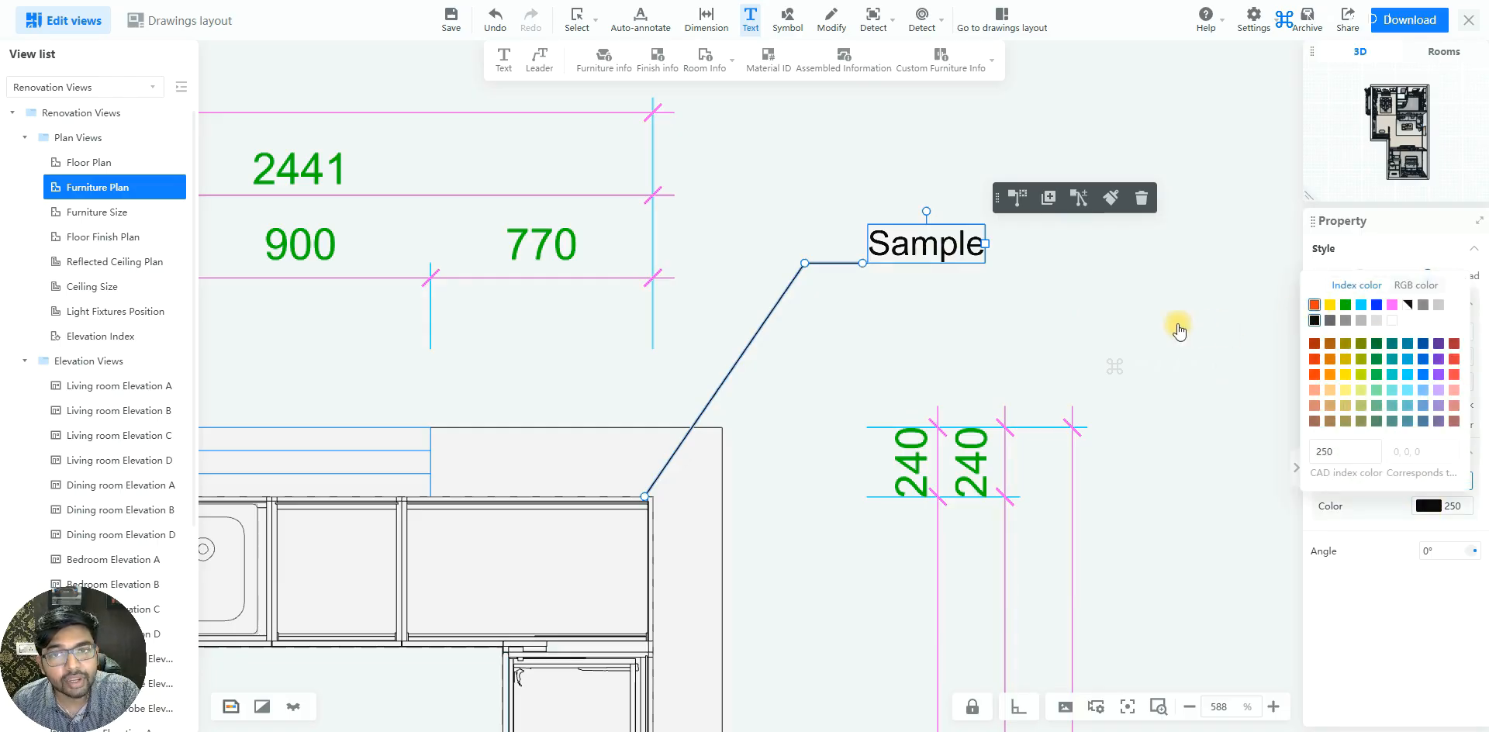
click(1174, 322)
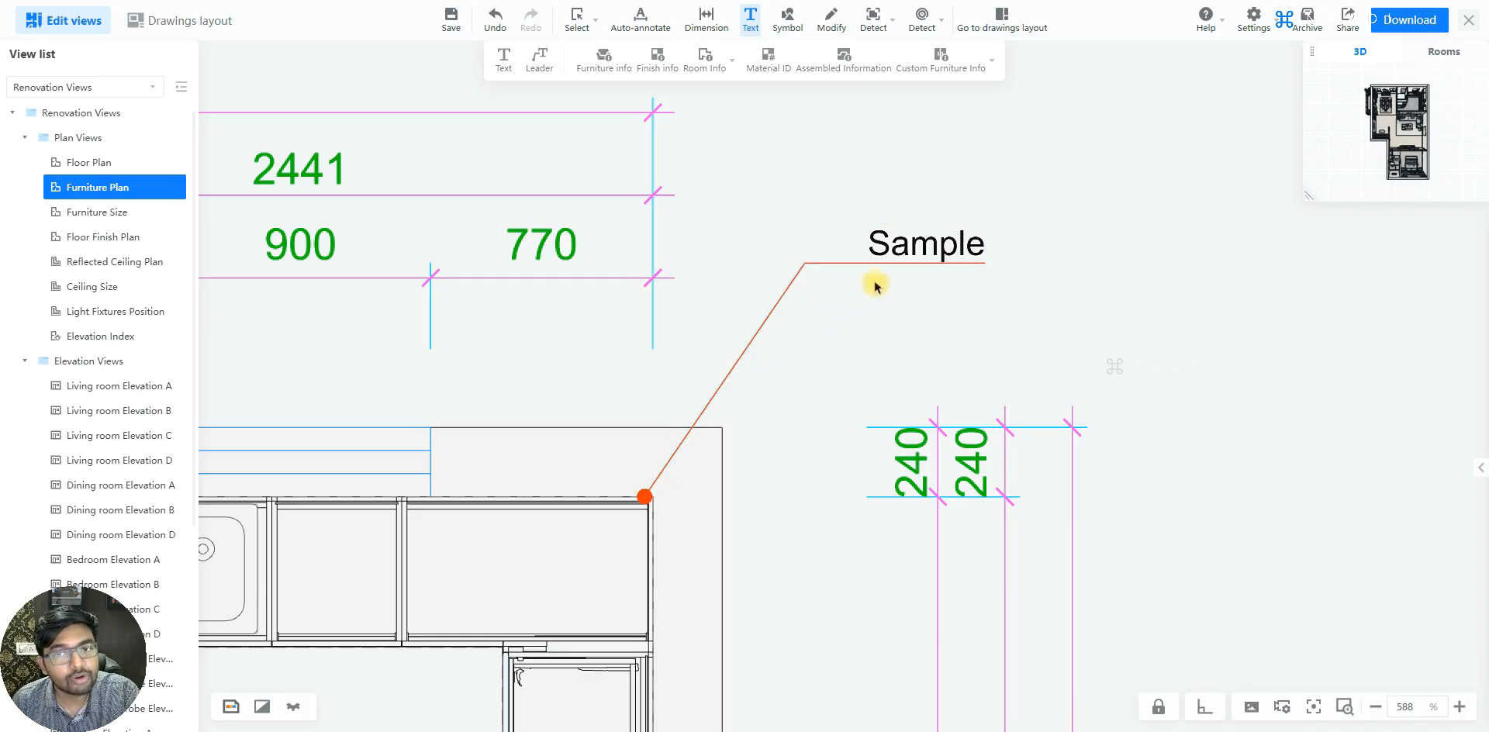
click(941, 256)
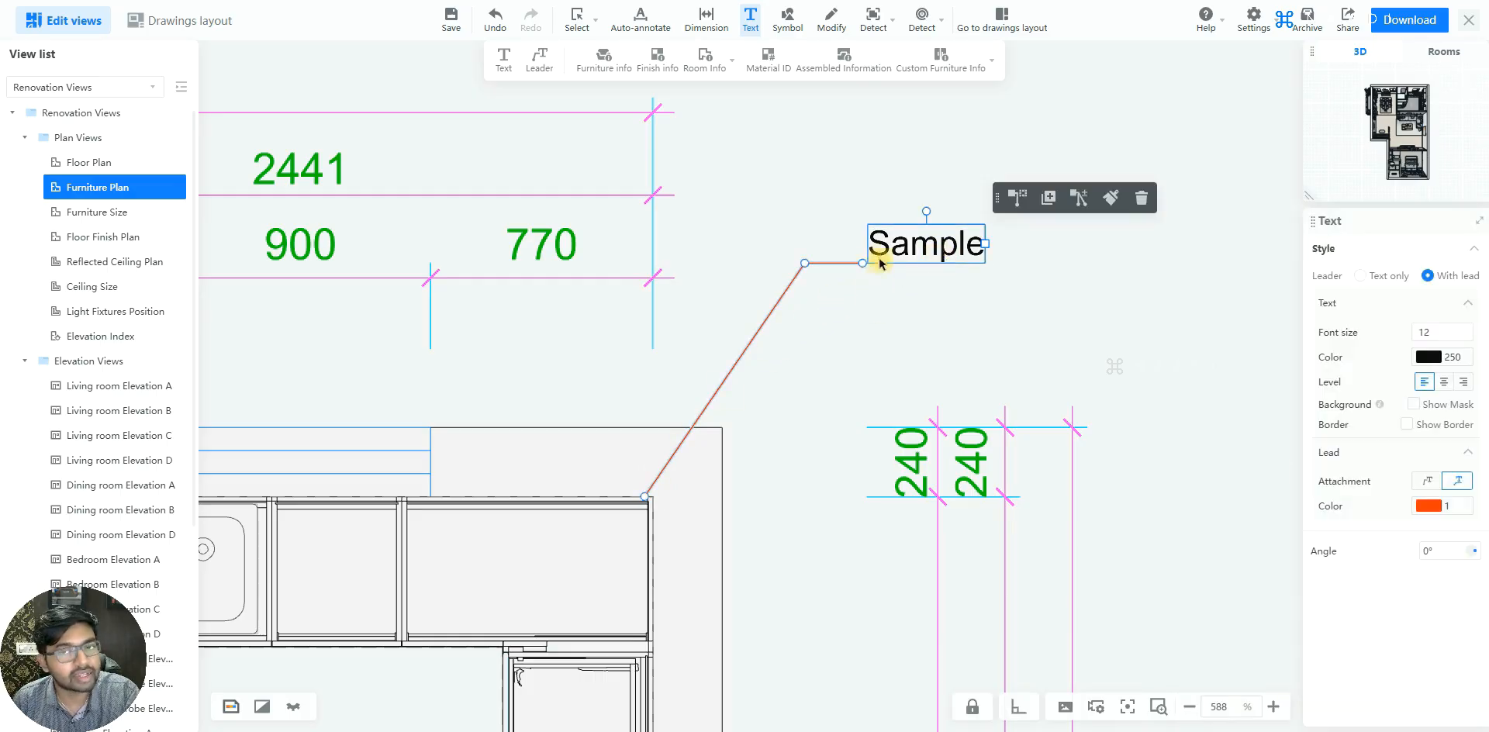
click(1158, 362)
Try turning the "Sample" leader note over to the opposite side of its anchor point, and turn it back
scroll(1125, 233, down, 10)
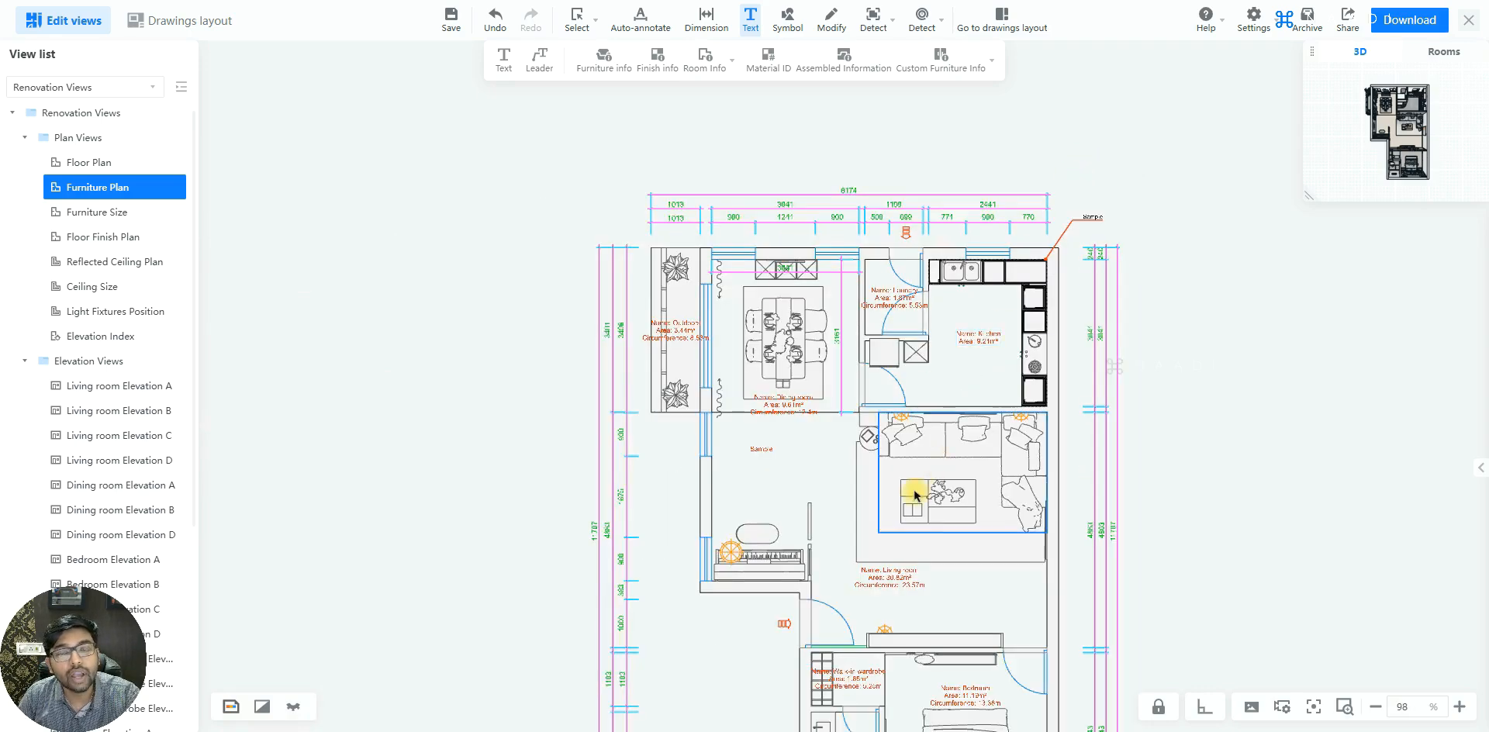
scroll(913, 492, up, 5)
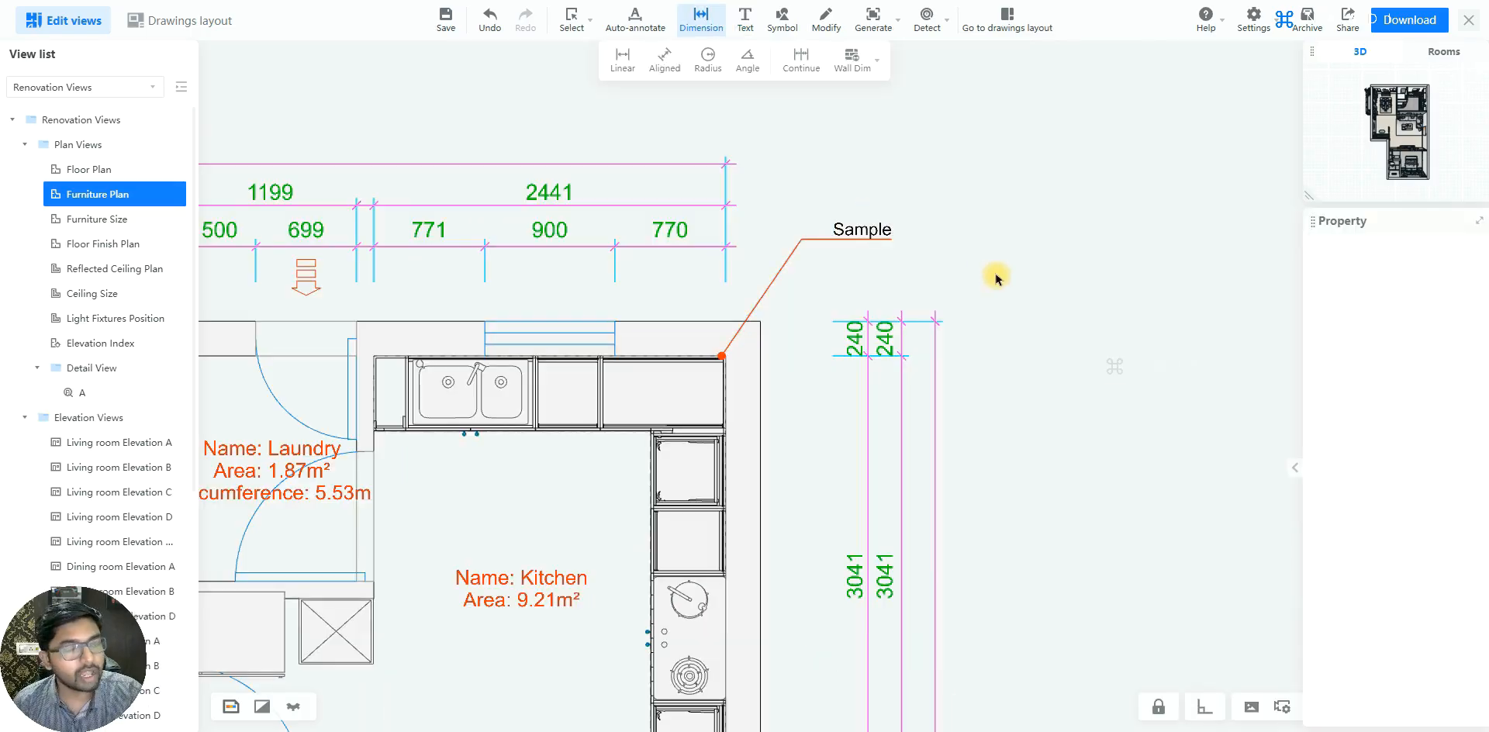
click(862, 232)
click(862, 233)
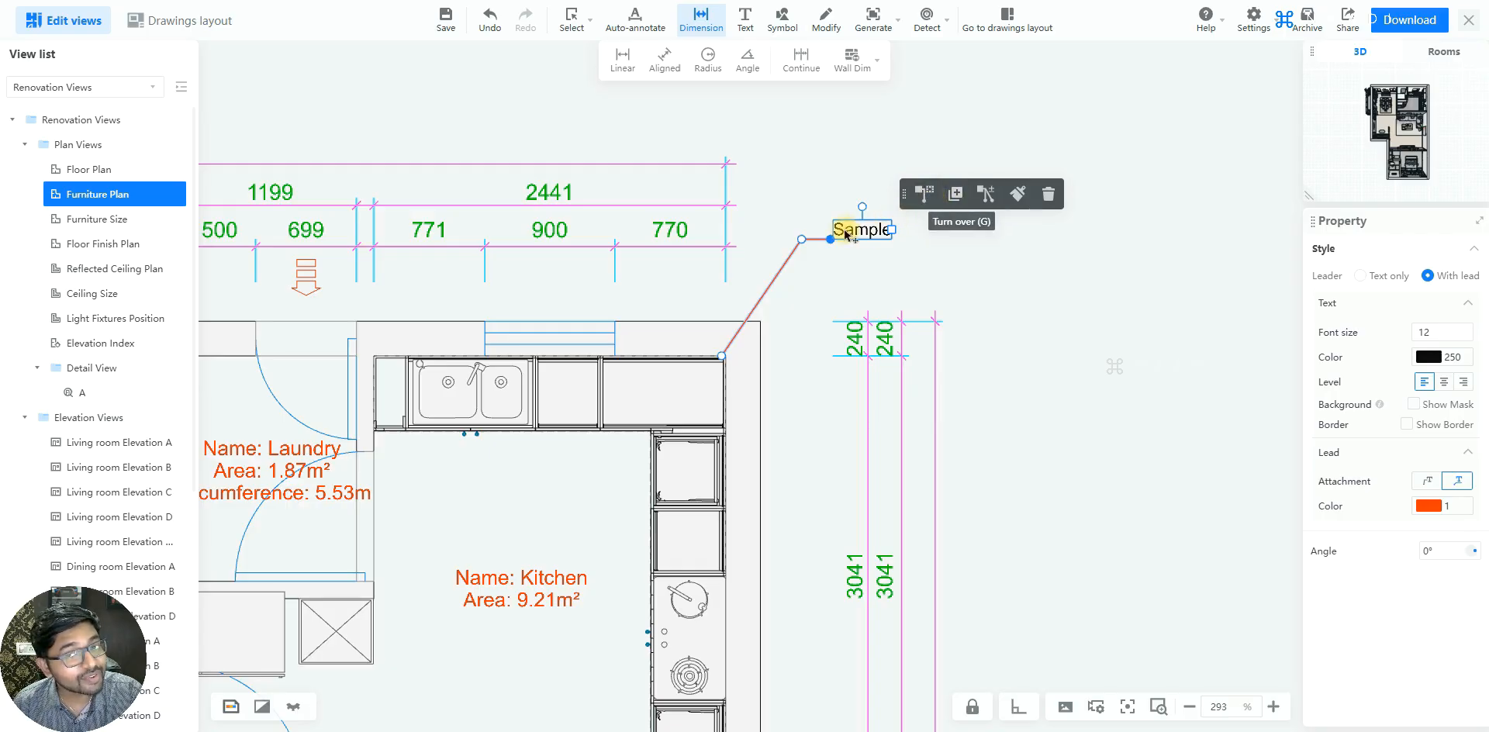
scroll(842, 227, up, 1)
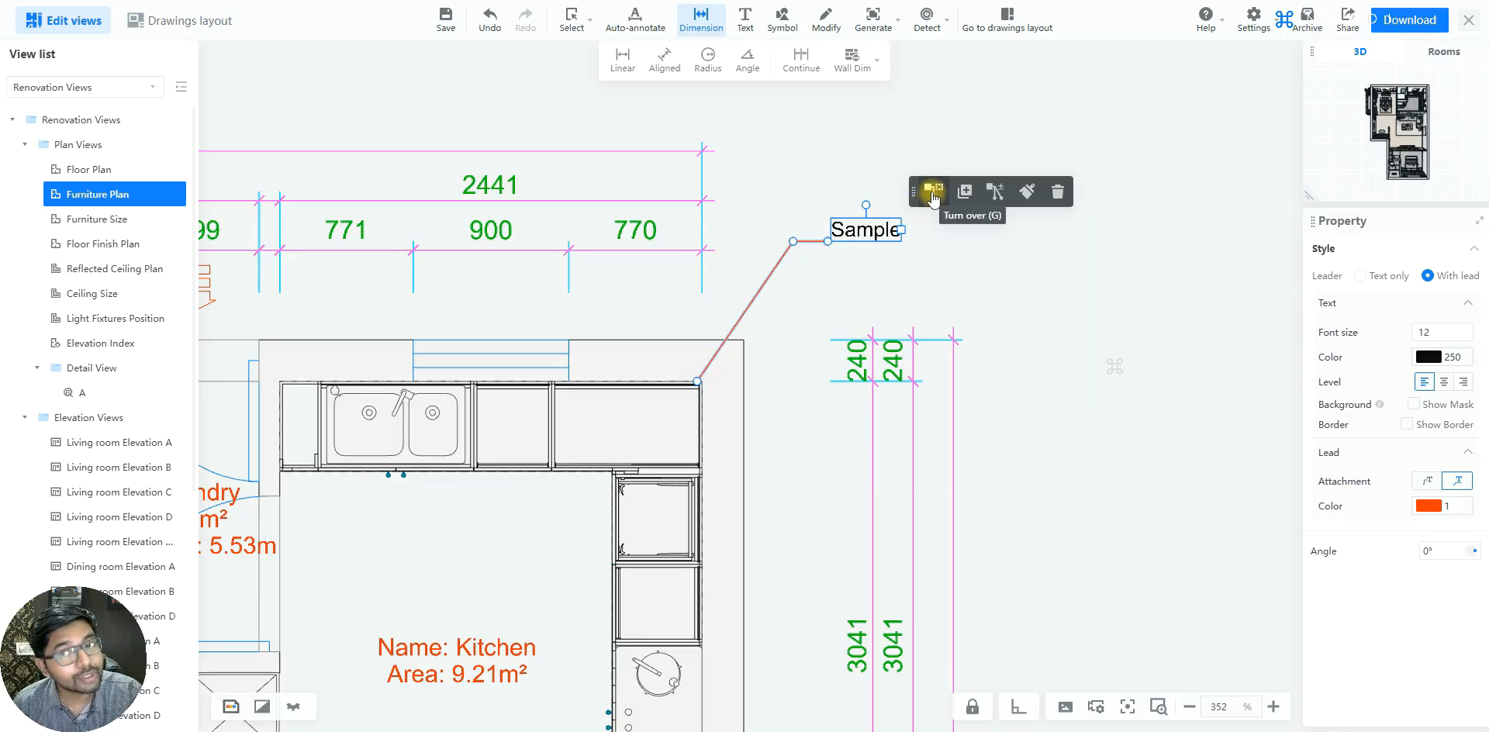
click(933, 193)
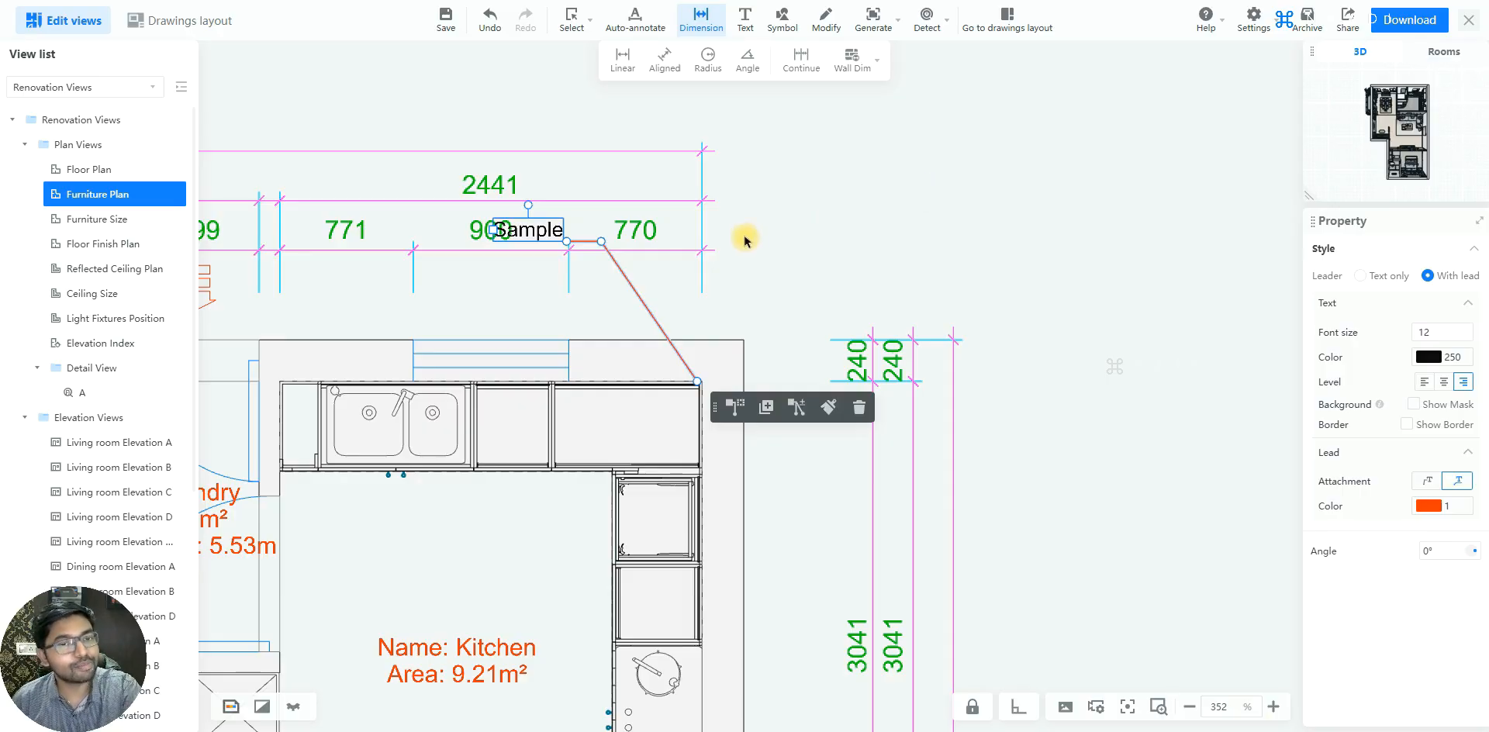
click(730, 405)
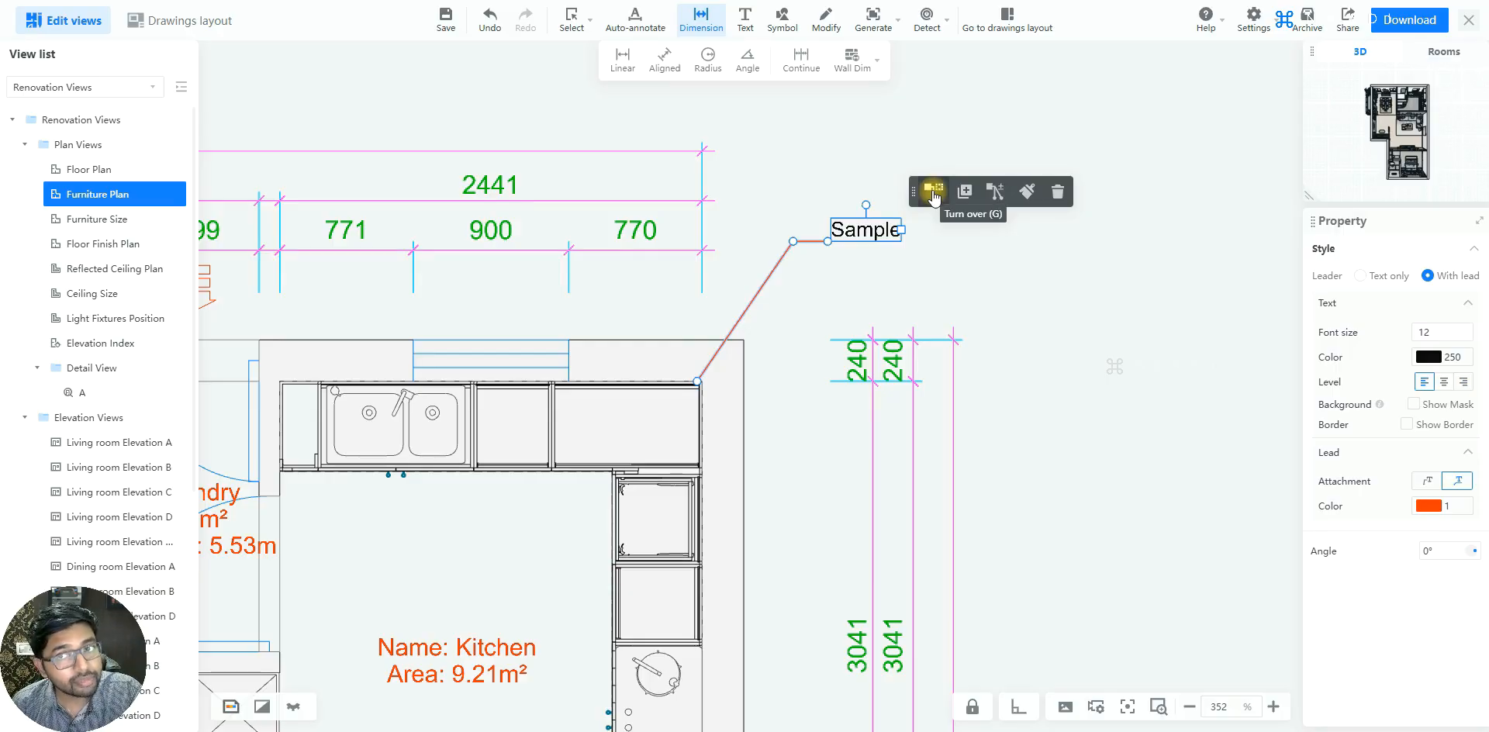
Add two more leader lines from the "Sample" note to the outer edge of the kitchen counter, one above and one below the cooktop unit
click(995, 194)
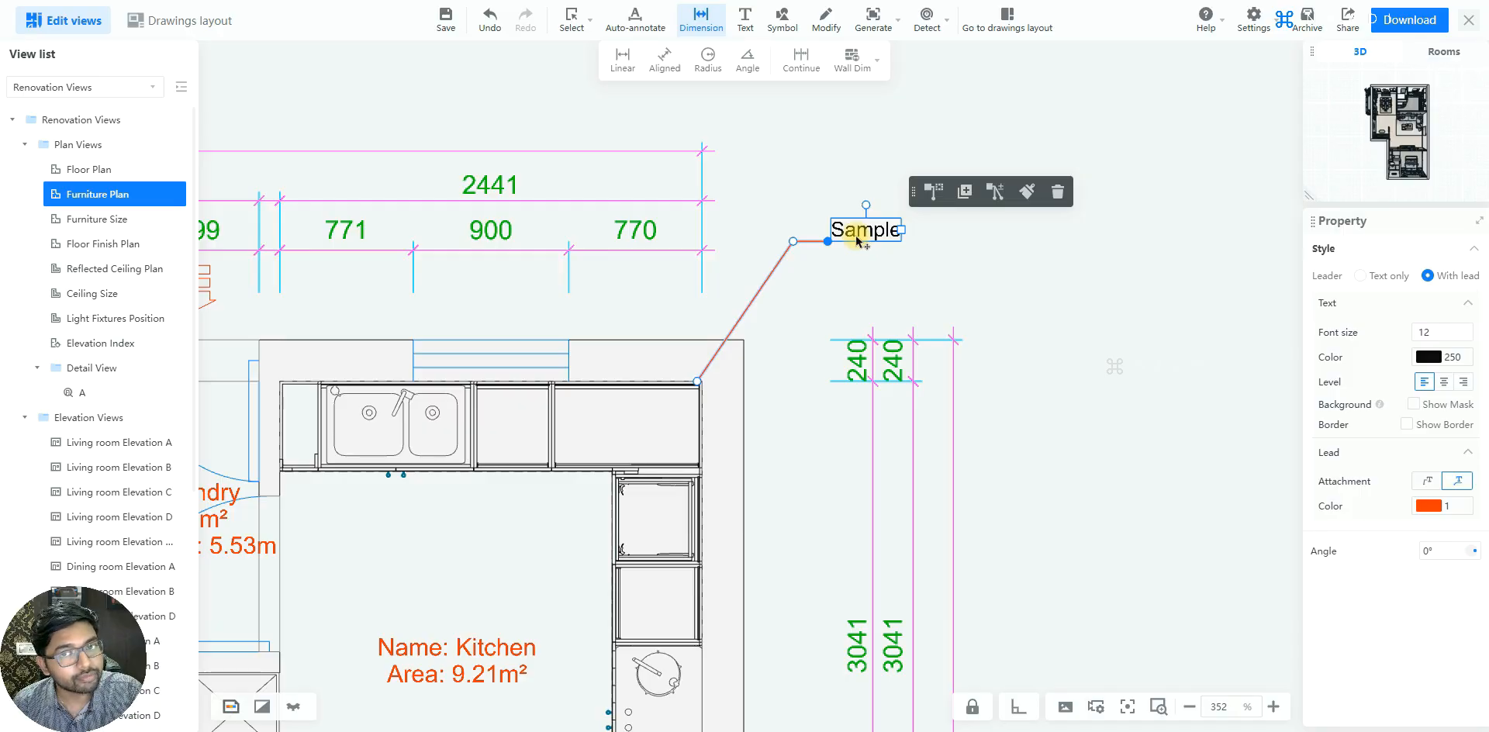
scroll(798, 243, down, 3)
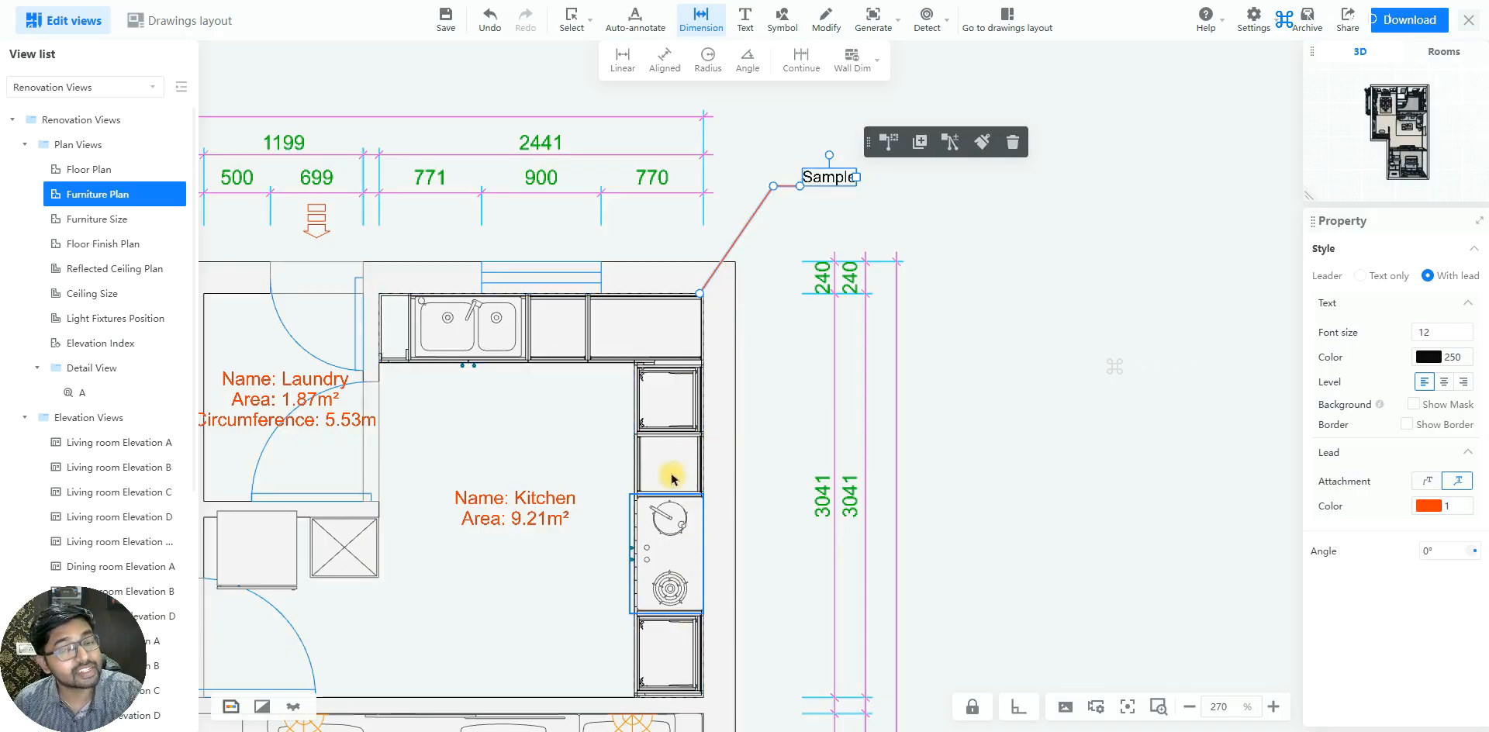
scroll(672, 479, up, 1)
click(991, 86)
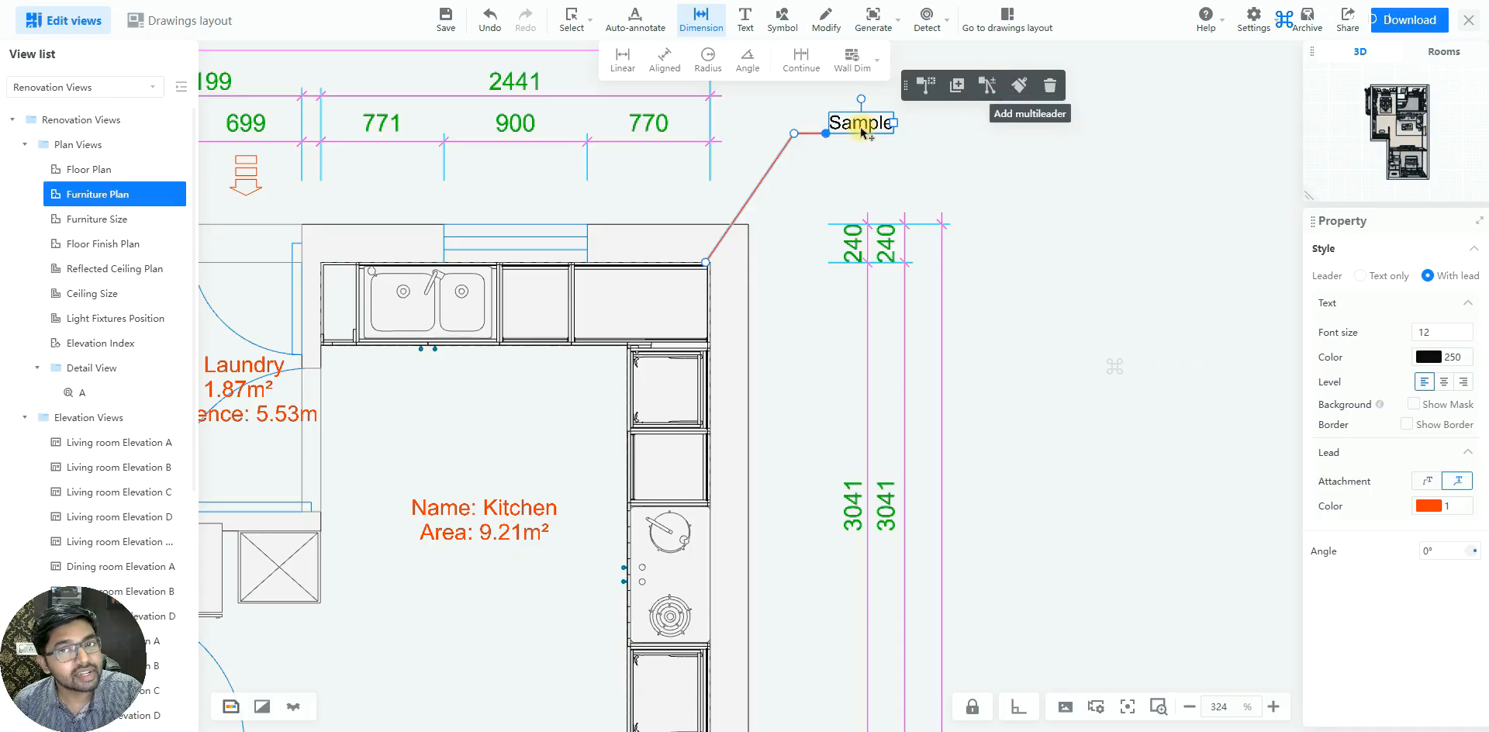
click(975, 99)
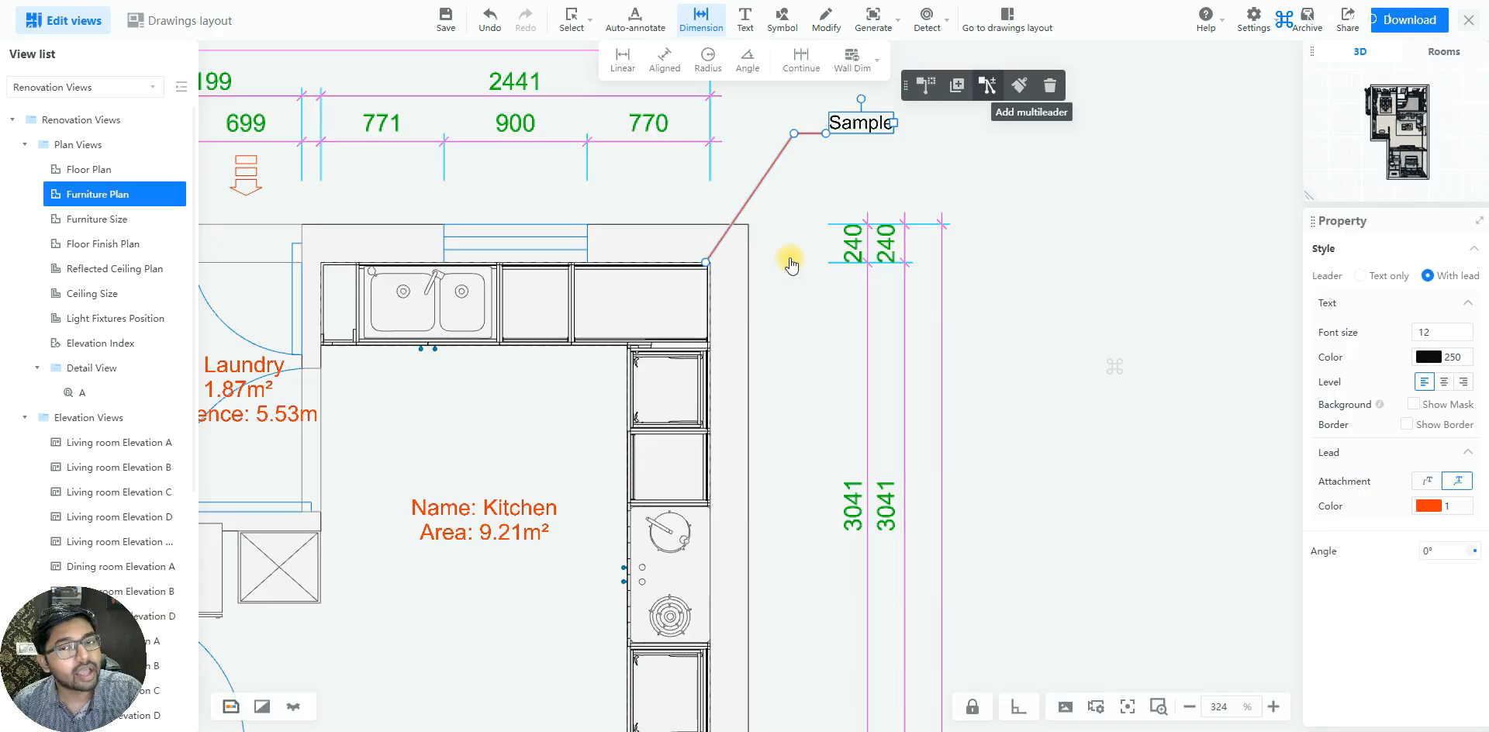
click(705, 431)
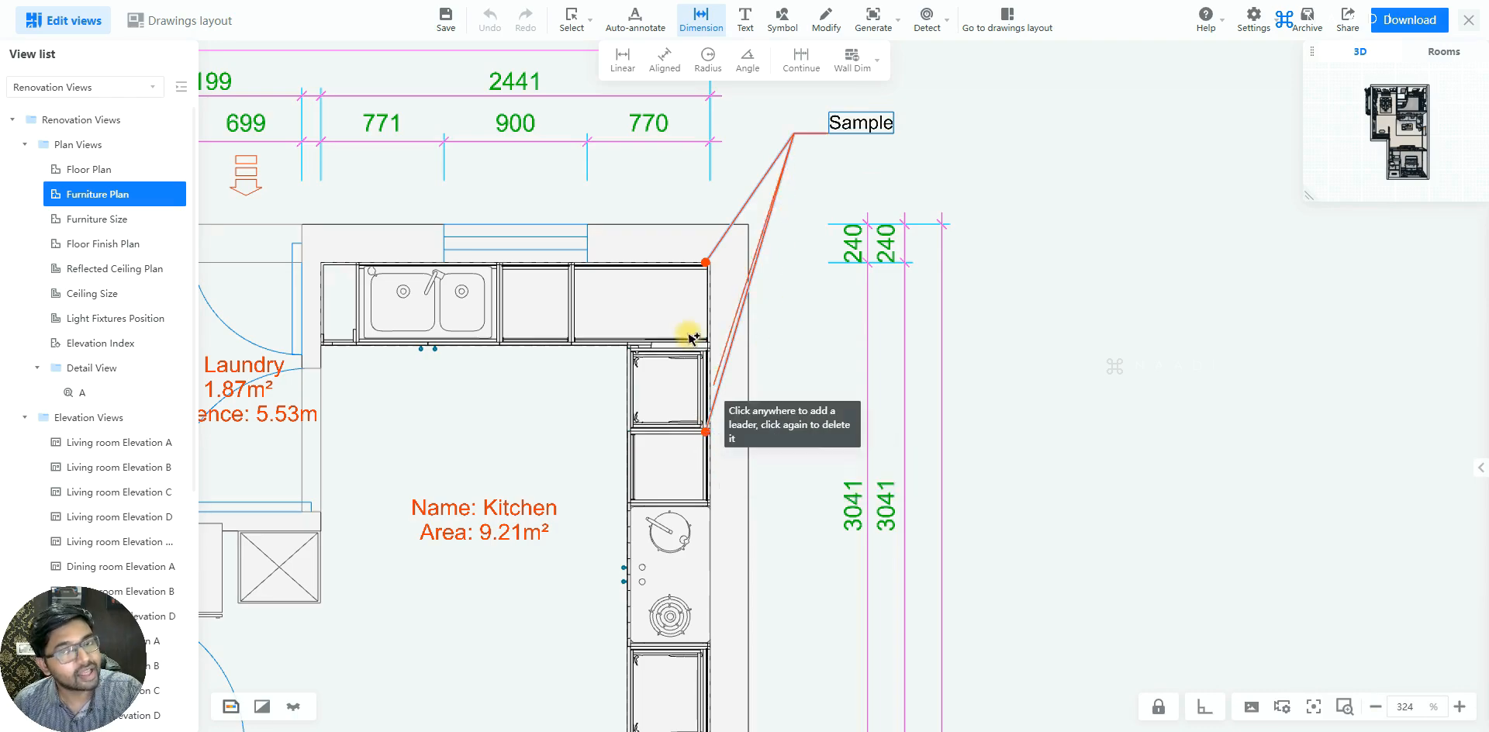
scroll(687, 335, down, 3)
scroll(700, 494, up, 2)
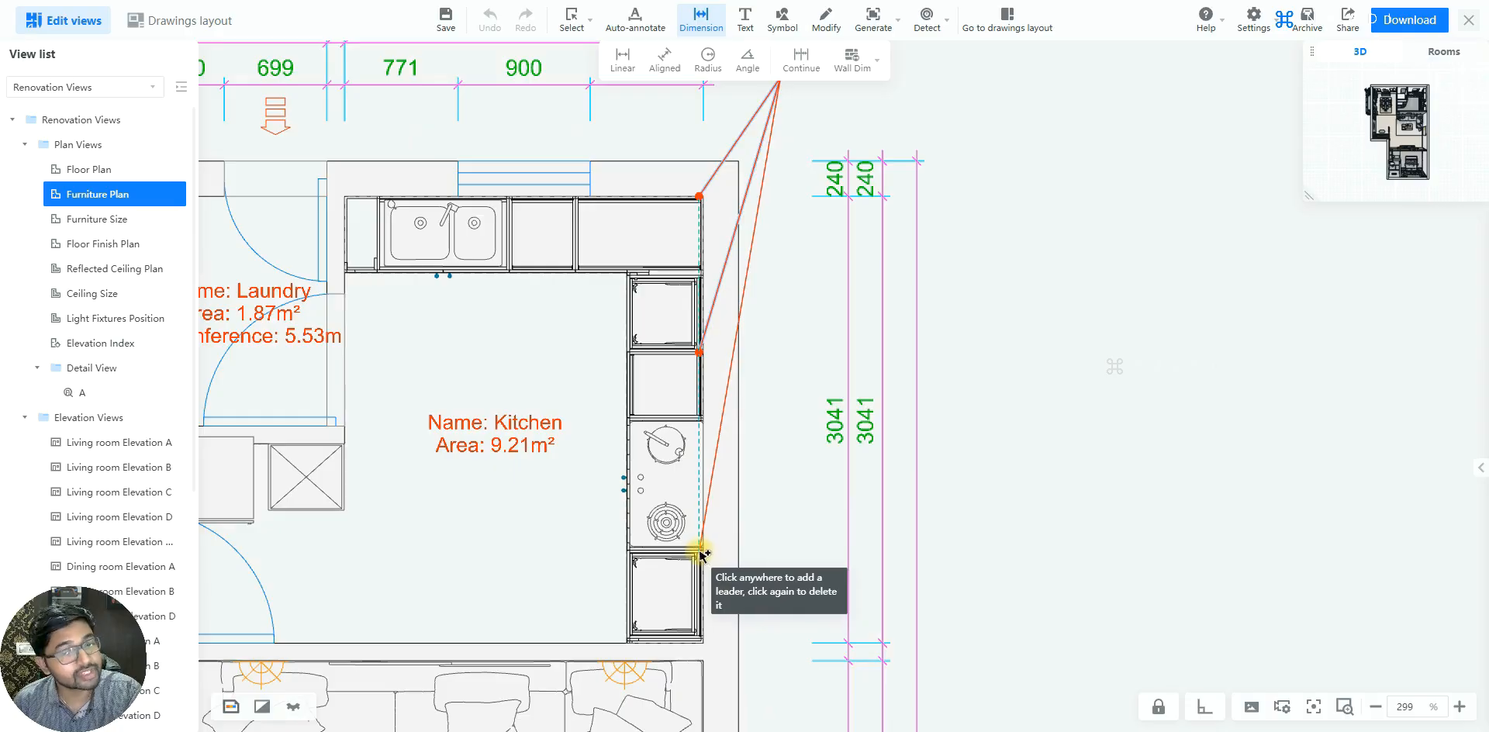
click(699, 552)
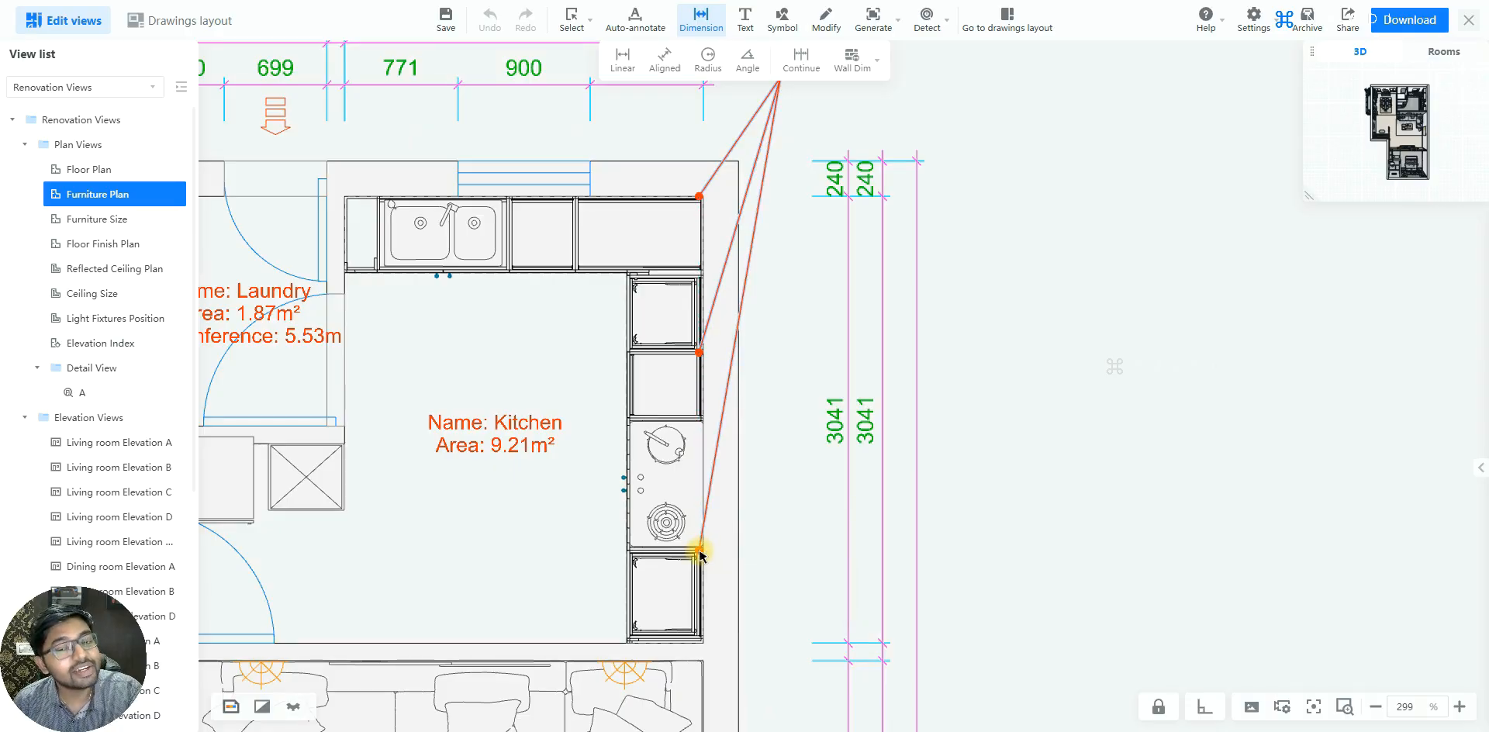
scroll(761, 494, down, 1)
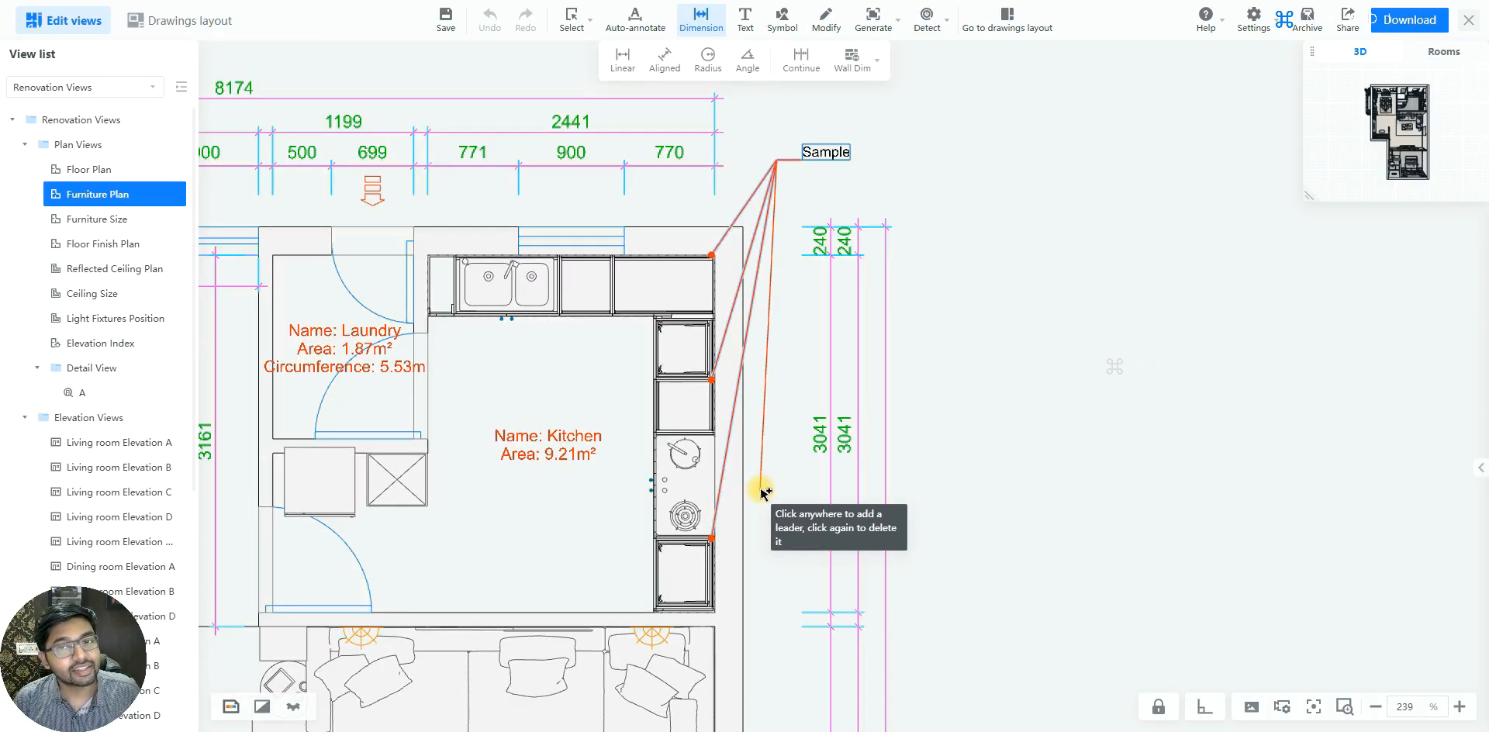
key(Escape)
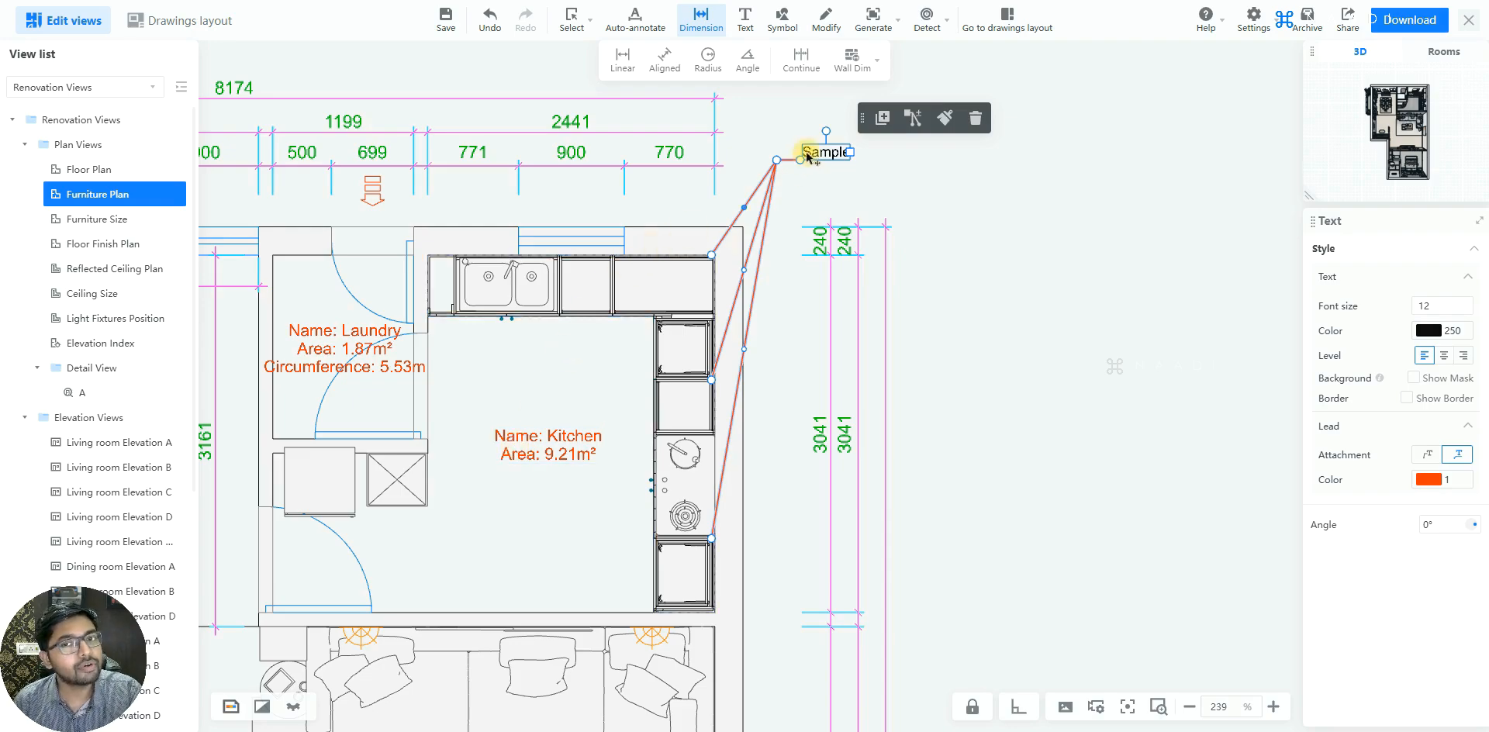
click(973, 117)
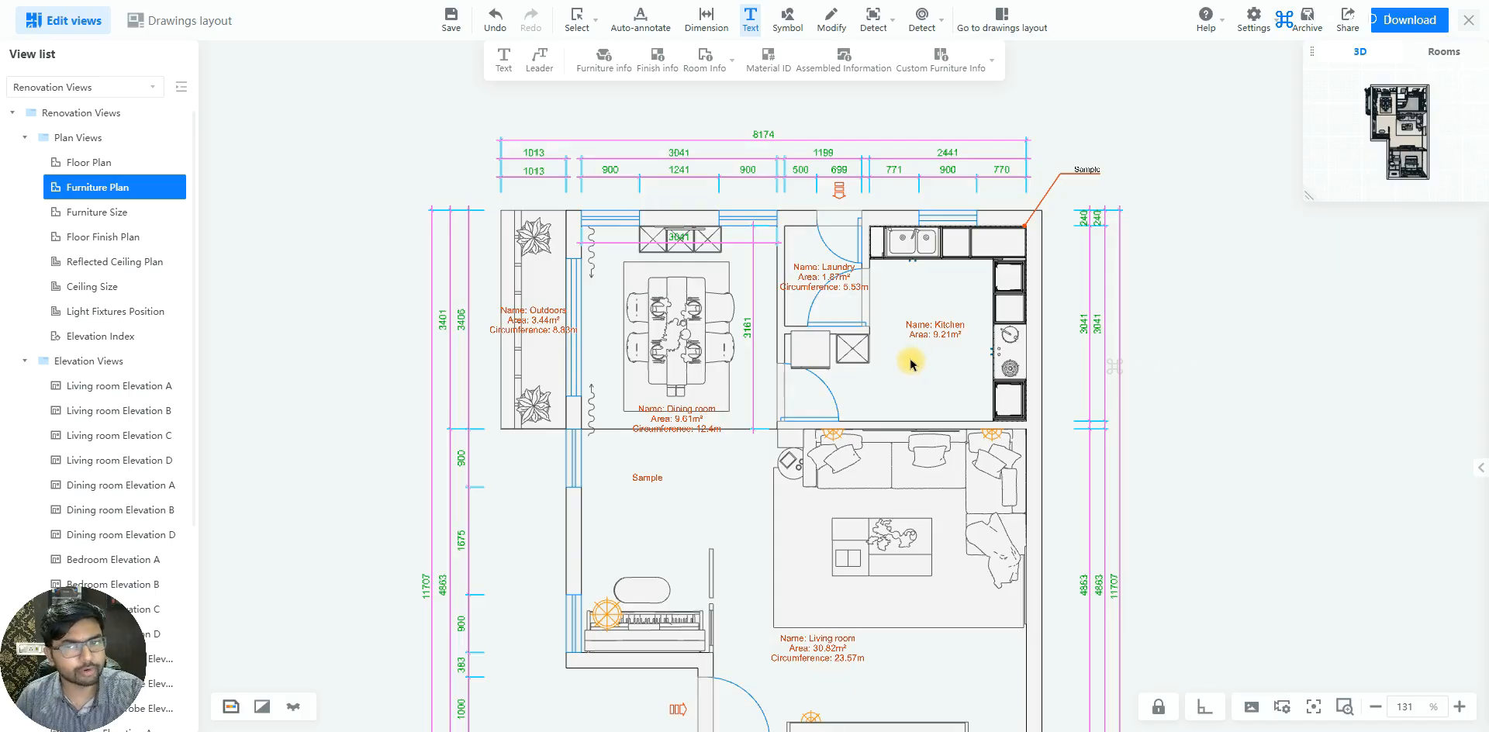
Create a Detail View callout boxing the three-part cabinet on the dining room's upper wall, and open its detail view
scroll(904, 283, down, 4)
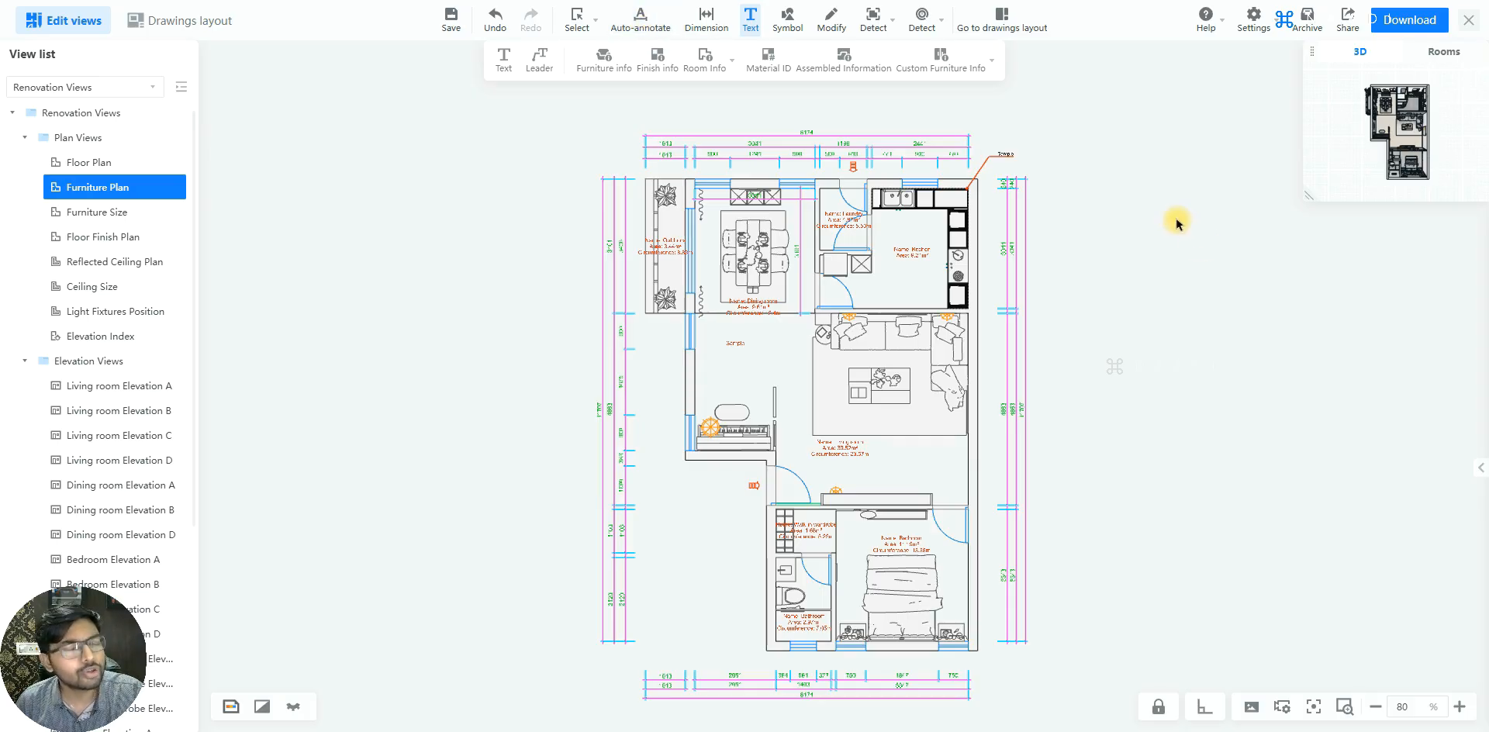
scroll(1102, 216, down, 1)
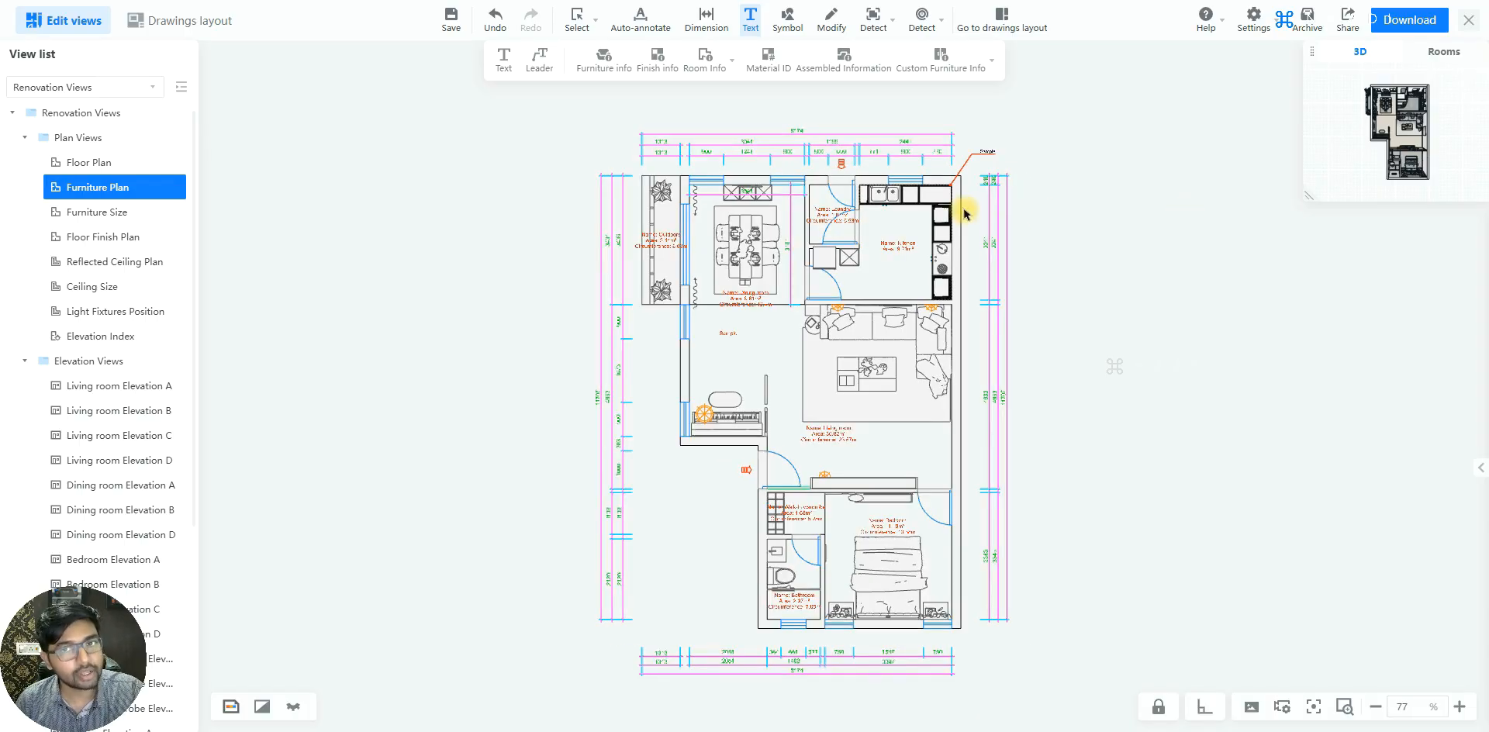
scroll(962, 213, up, 2)
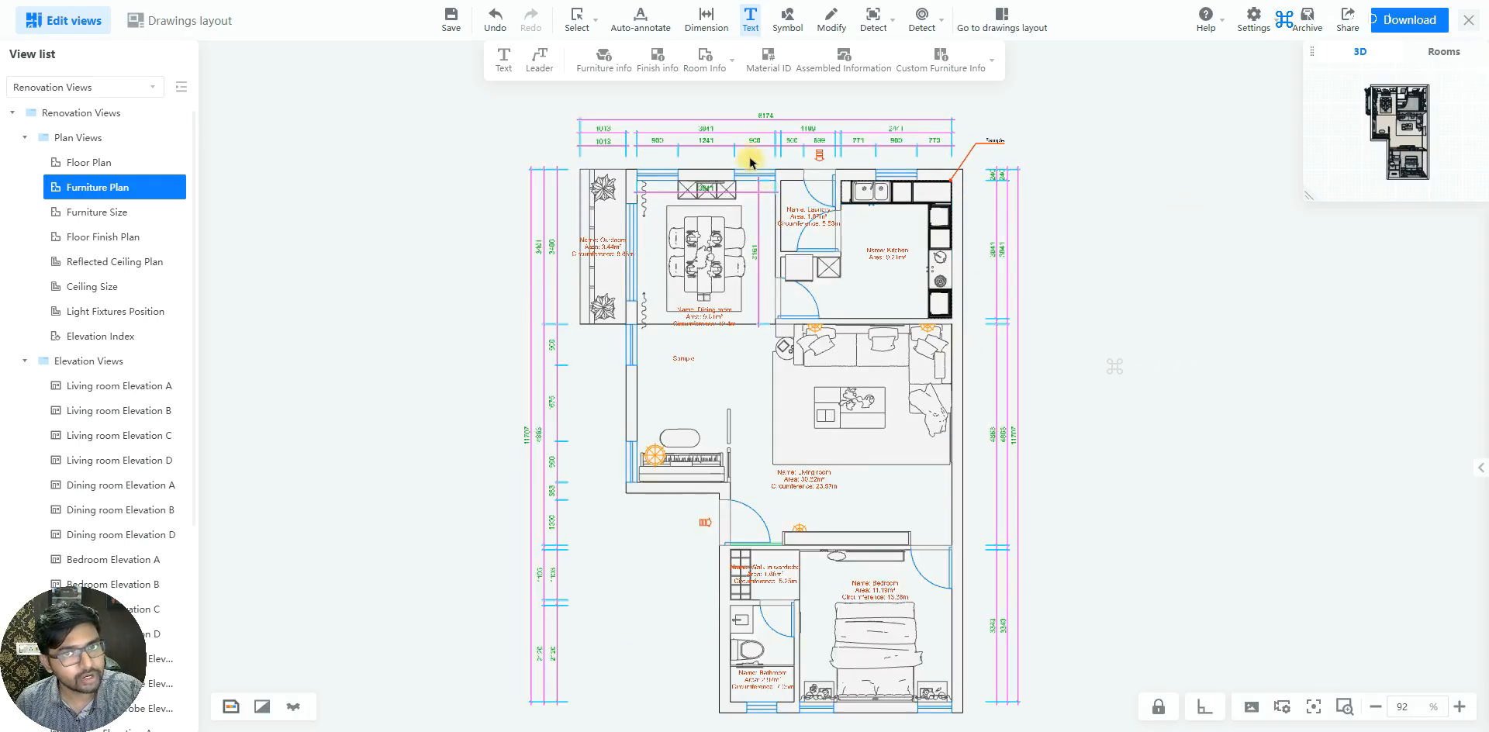
scroll(766, 185, up, 2)
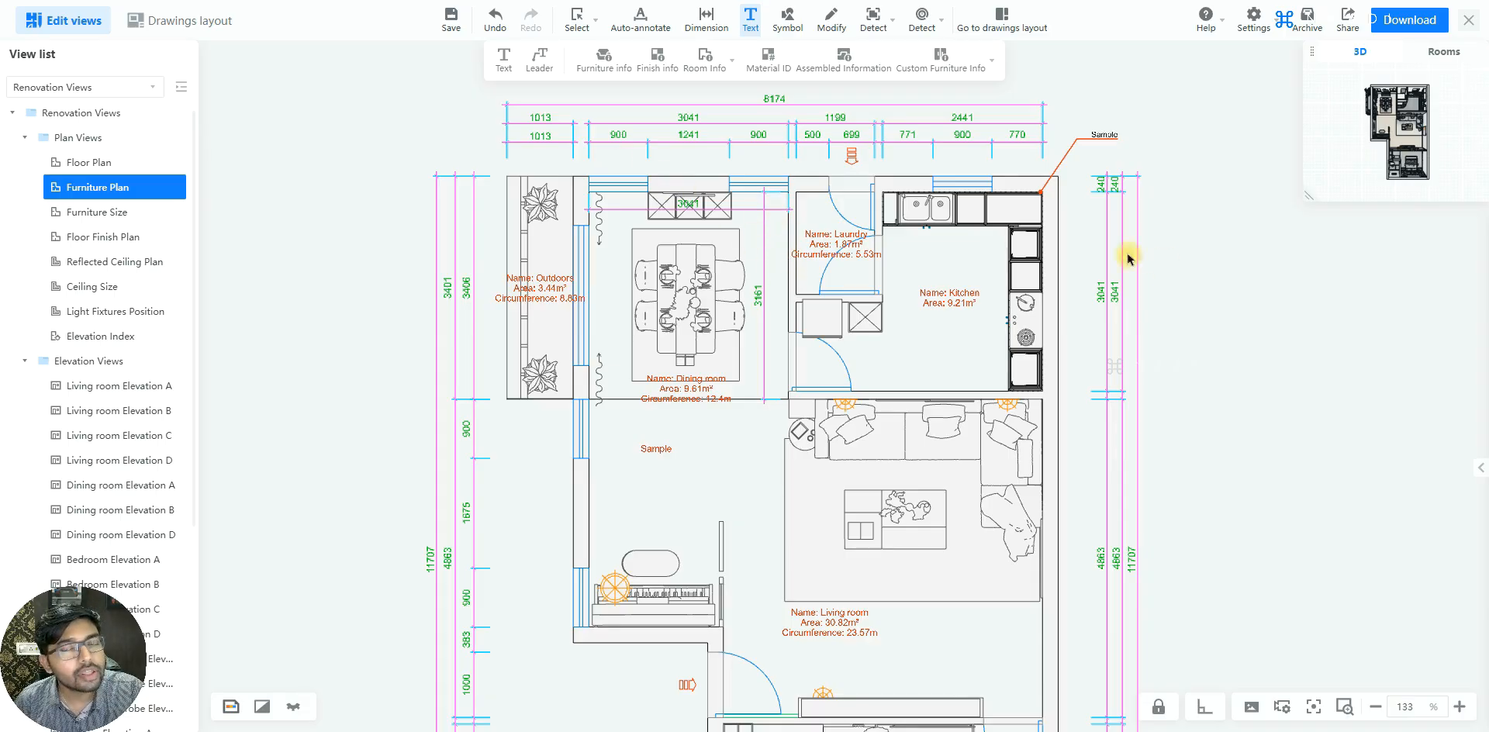
mouse_move(874, 30)
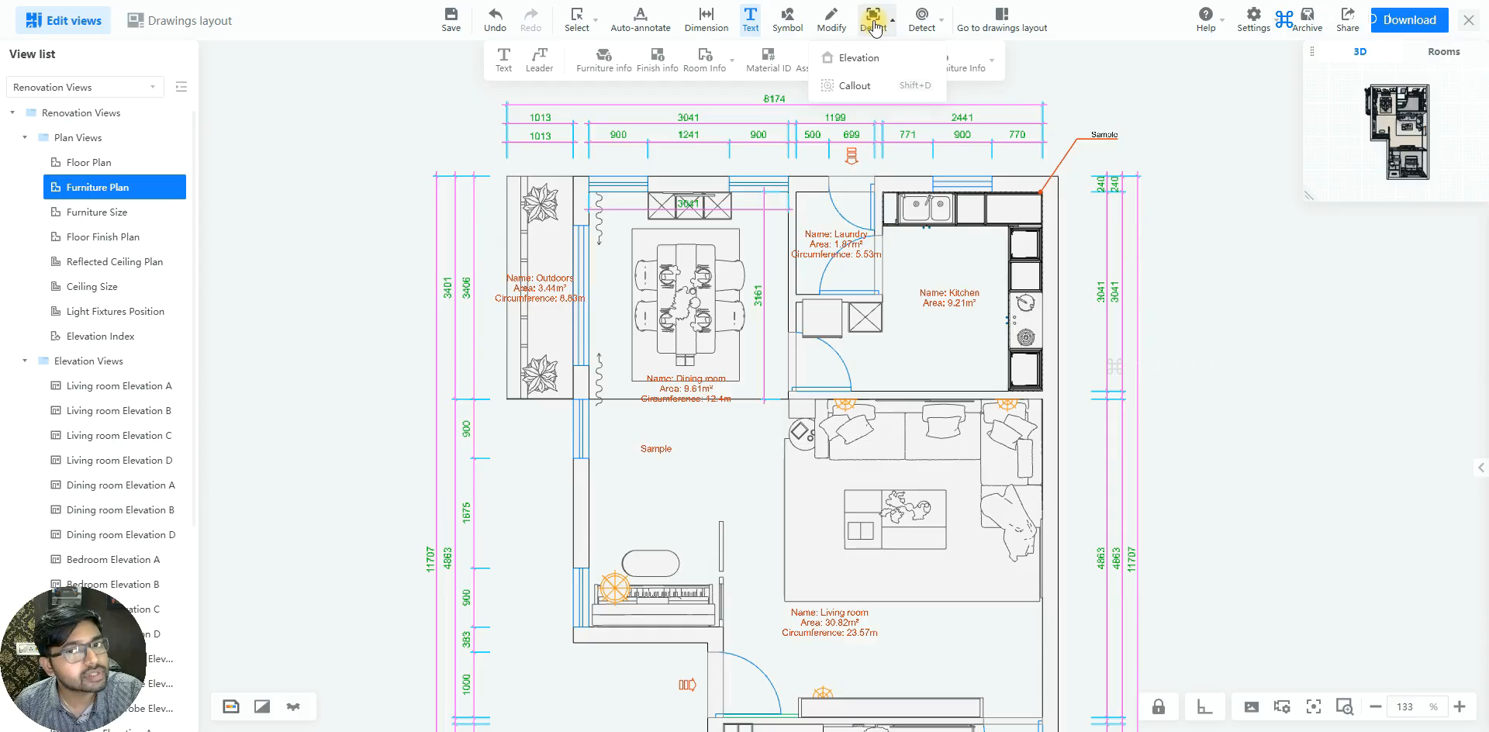
click(879, 87)
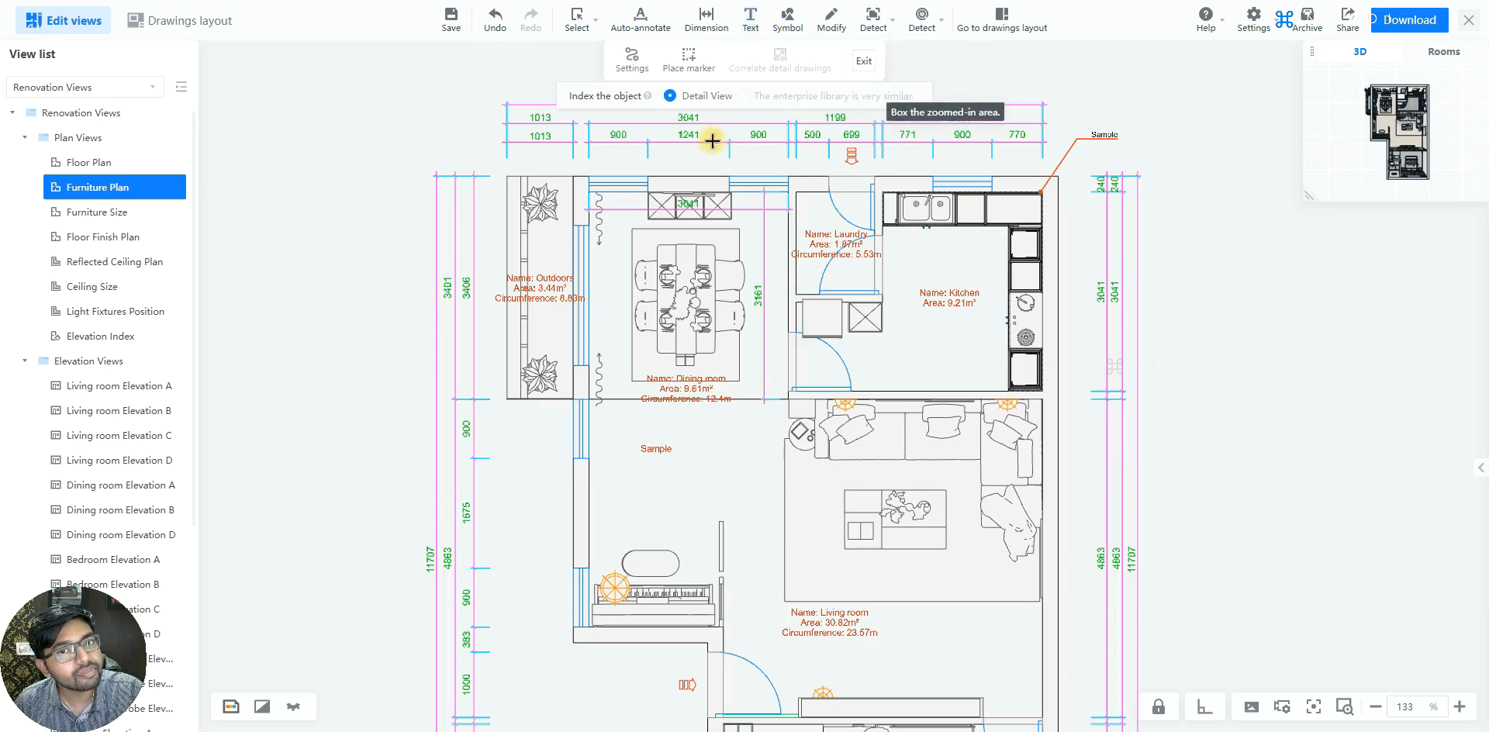
scroll(654, 165, up, 3)
scroll(654, 165, up, 4)
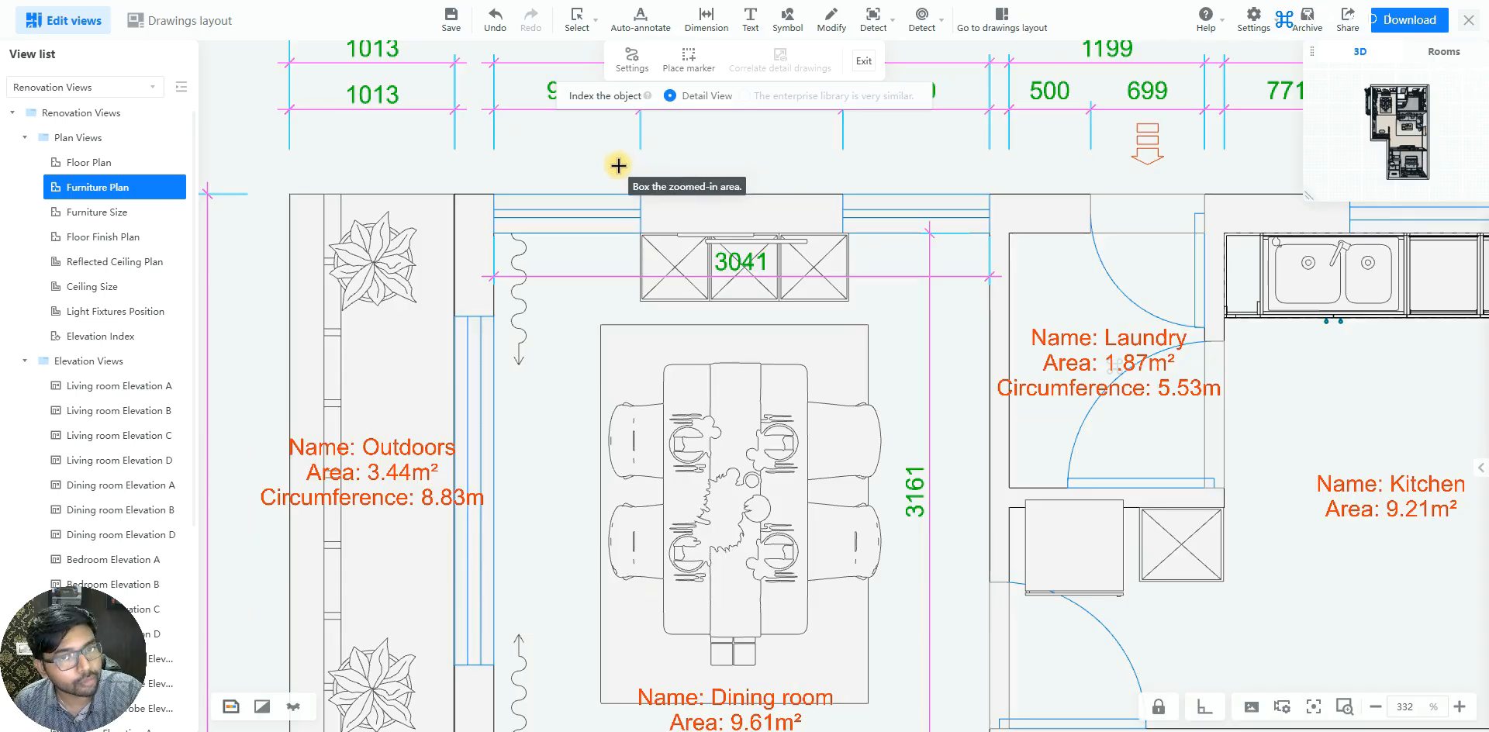
scroll(650, 273, down, 1)
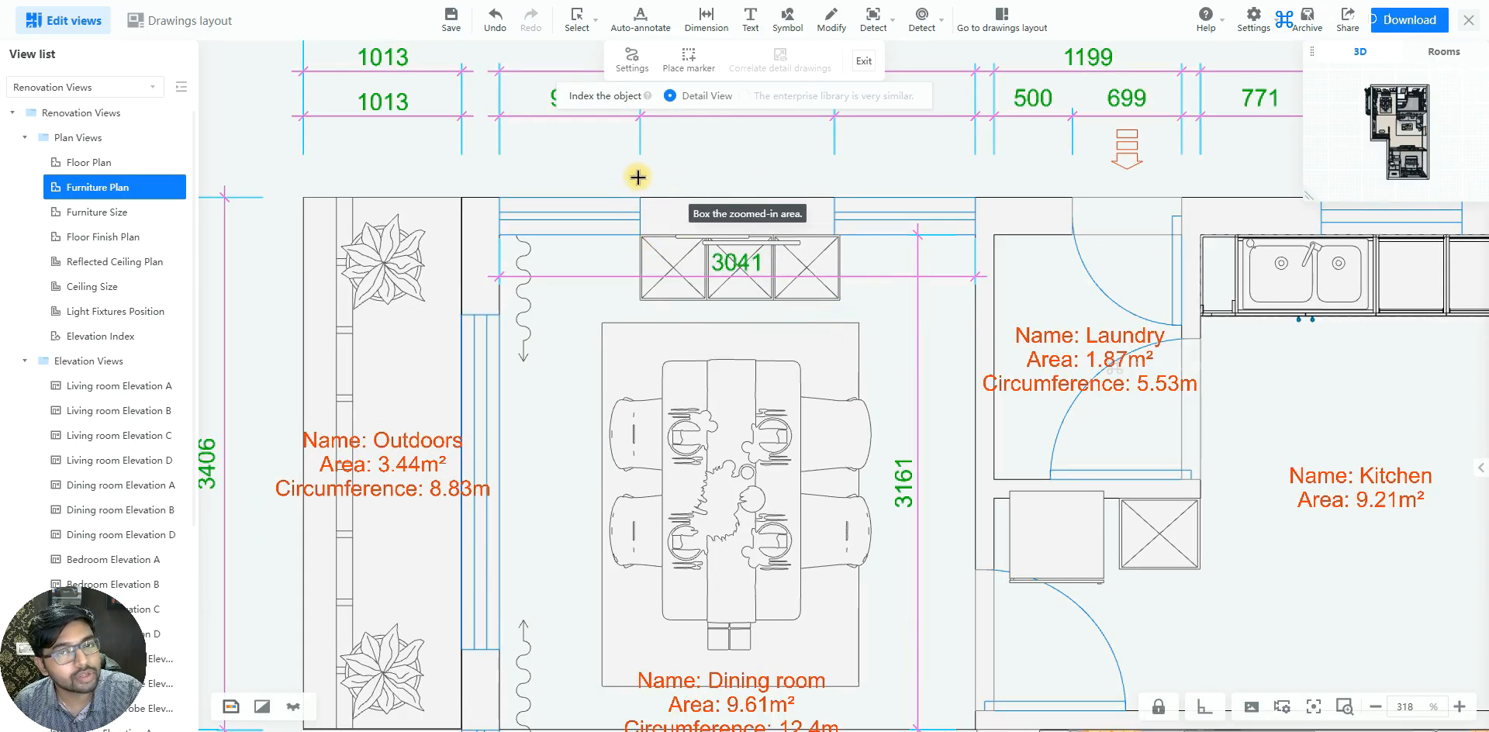
drag(619, 174, 864, 322)
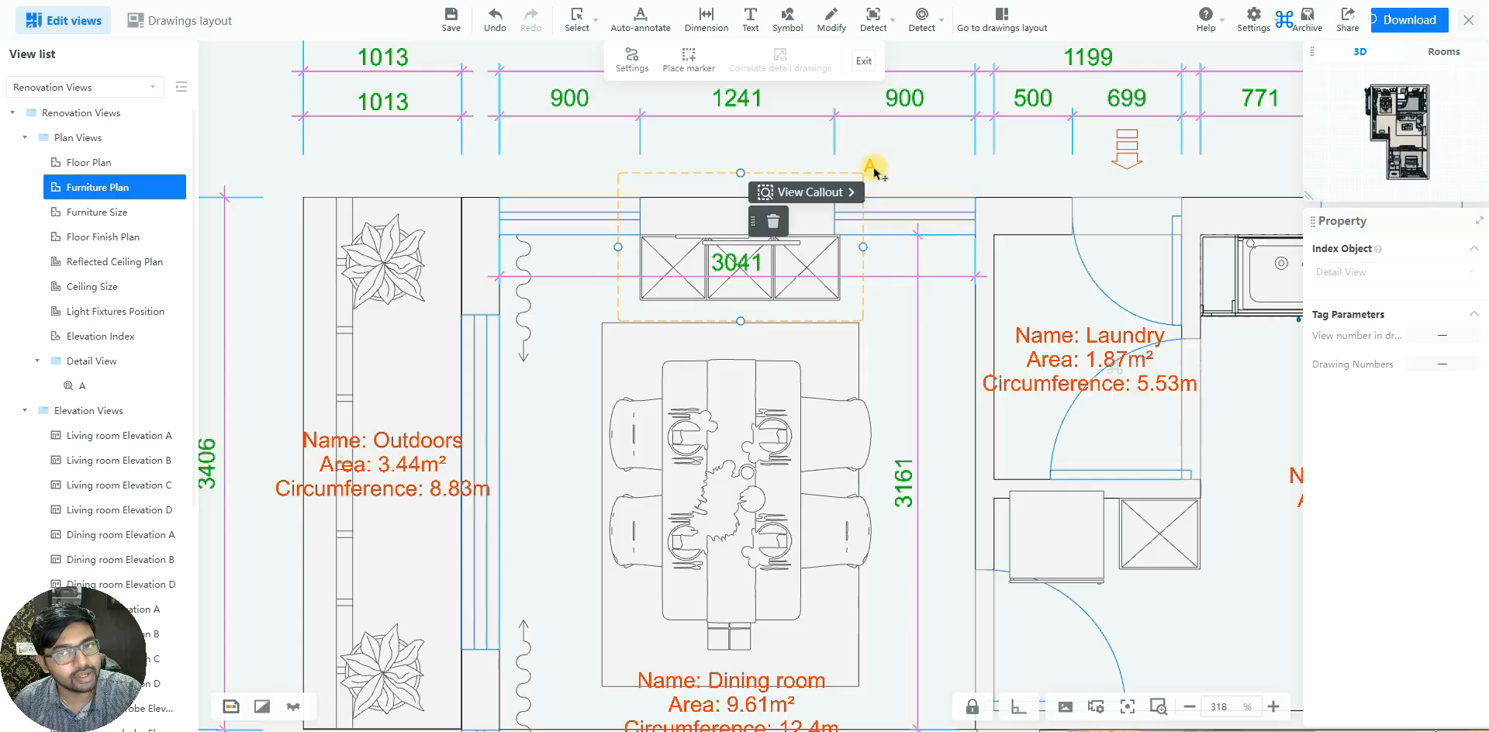
click(820, 201)
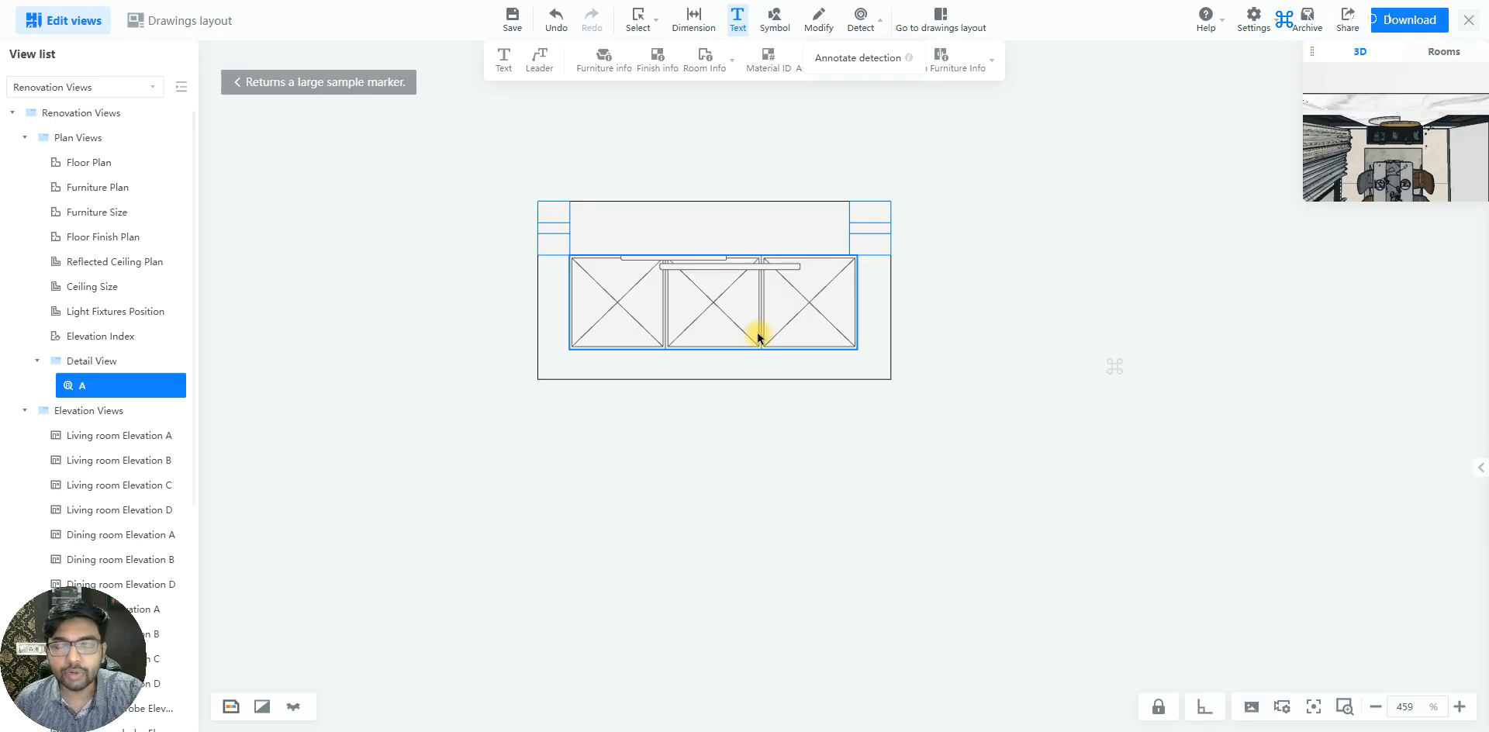
Add linear dimensions for the depth and overall length of the three-part cabinet in detail view A
scroll(758, 338, up, 5)
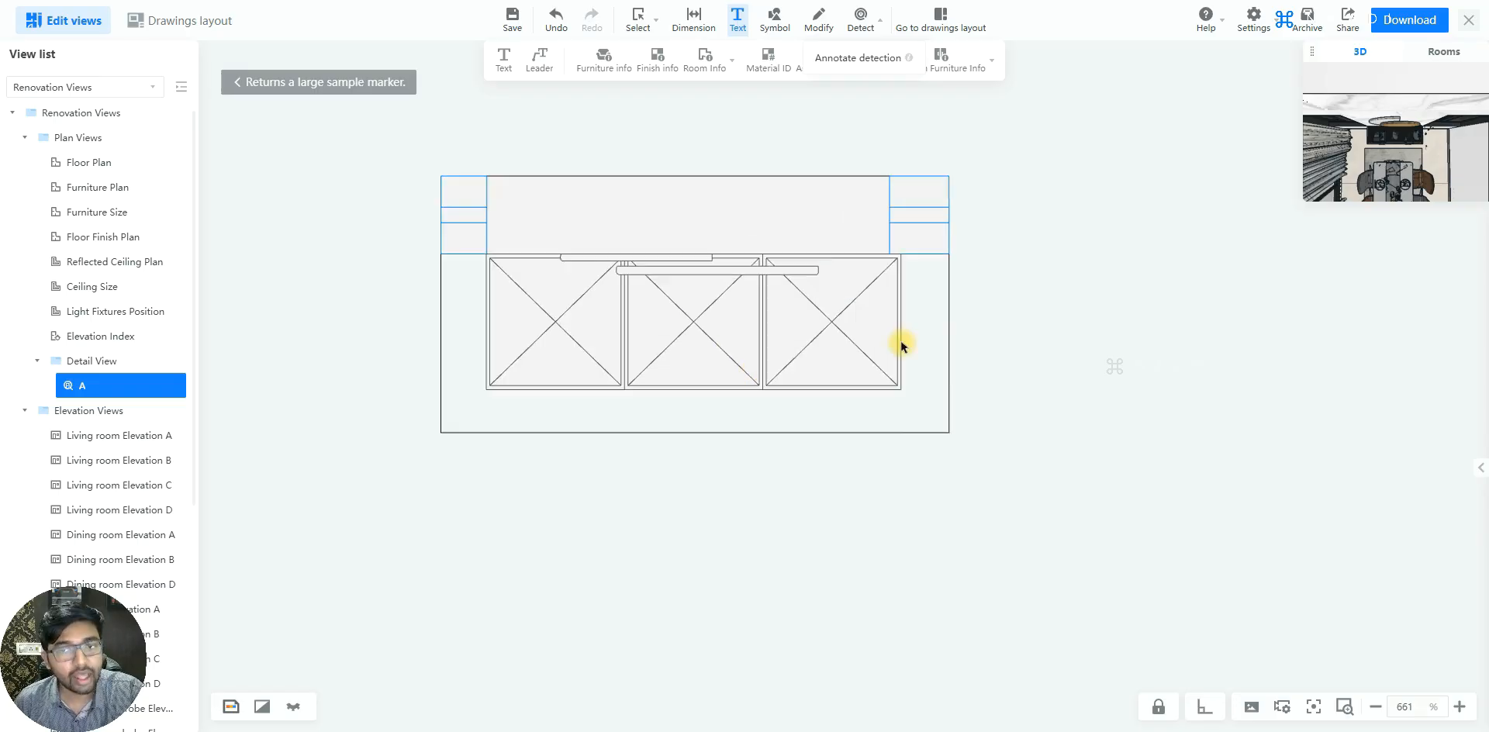
scroll(827, 262, down, 2)
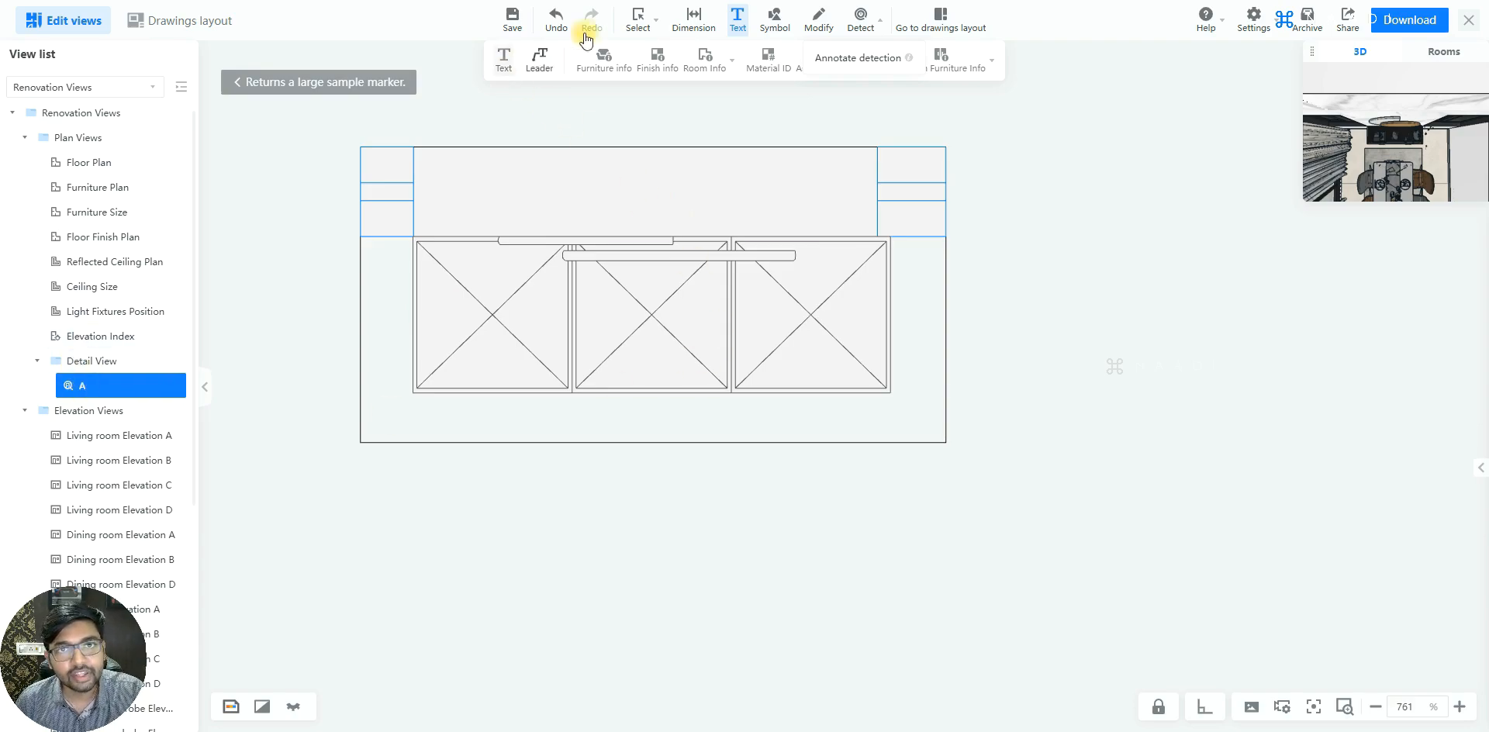
click(690, 23)
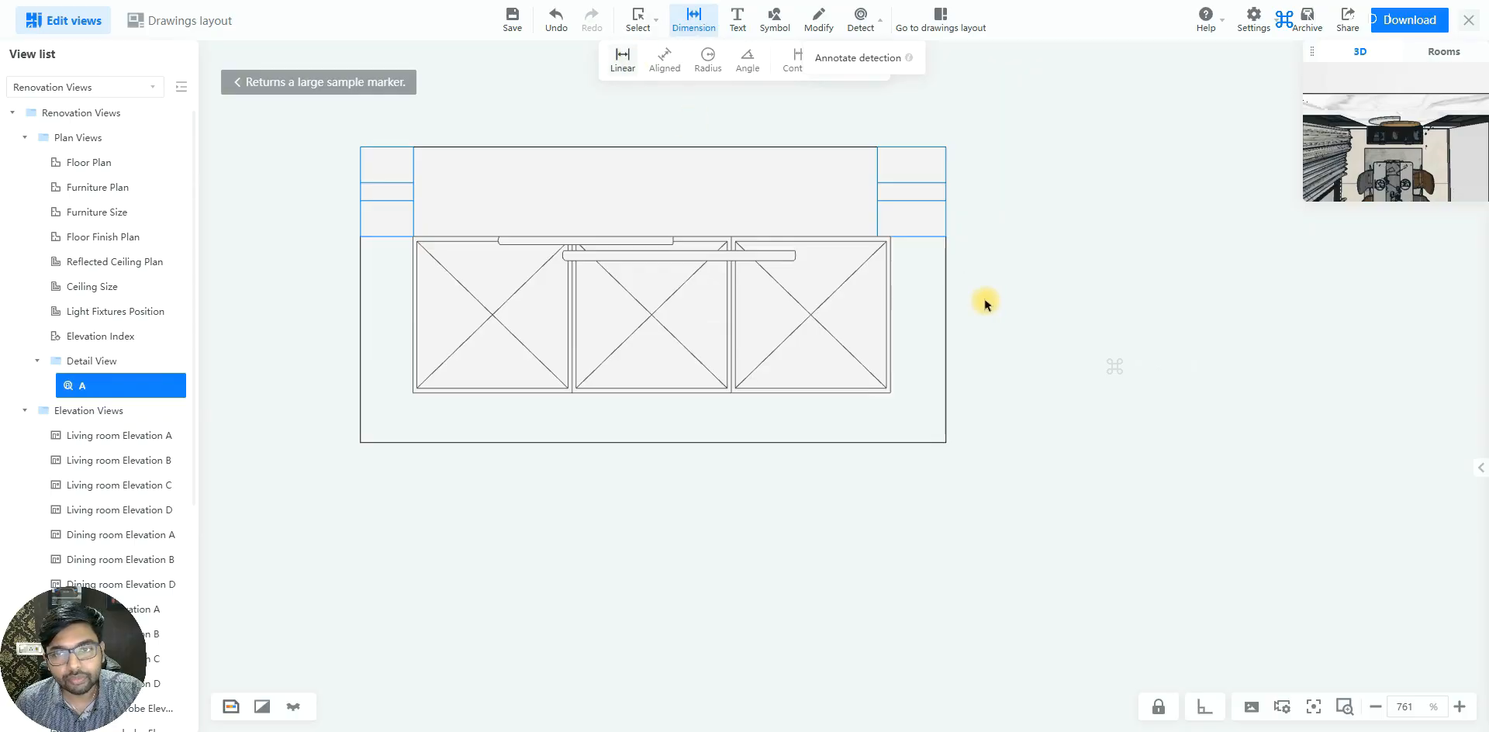
click(890, 237)
click(887, 392)
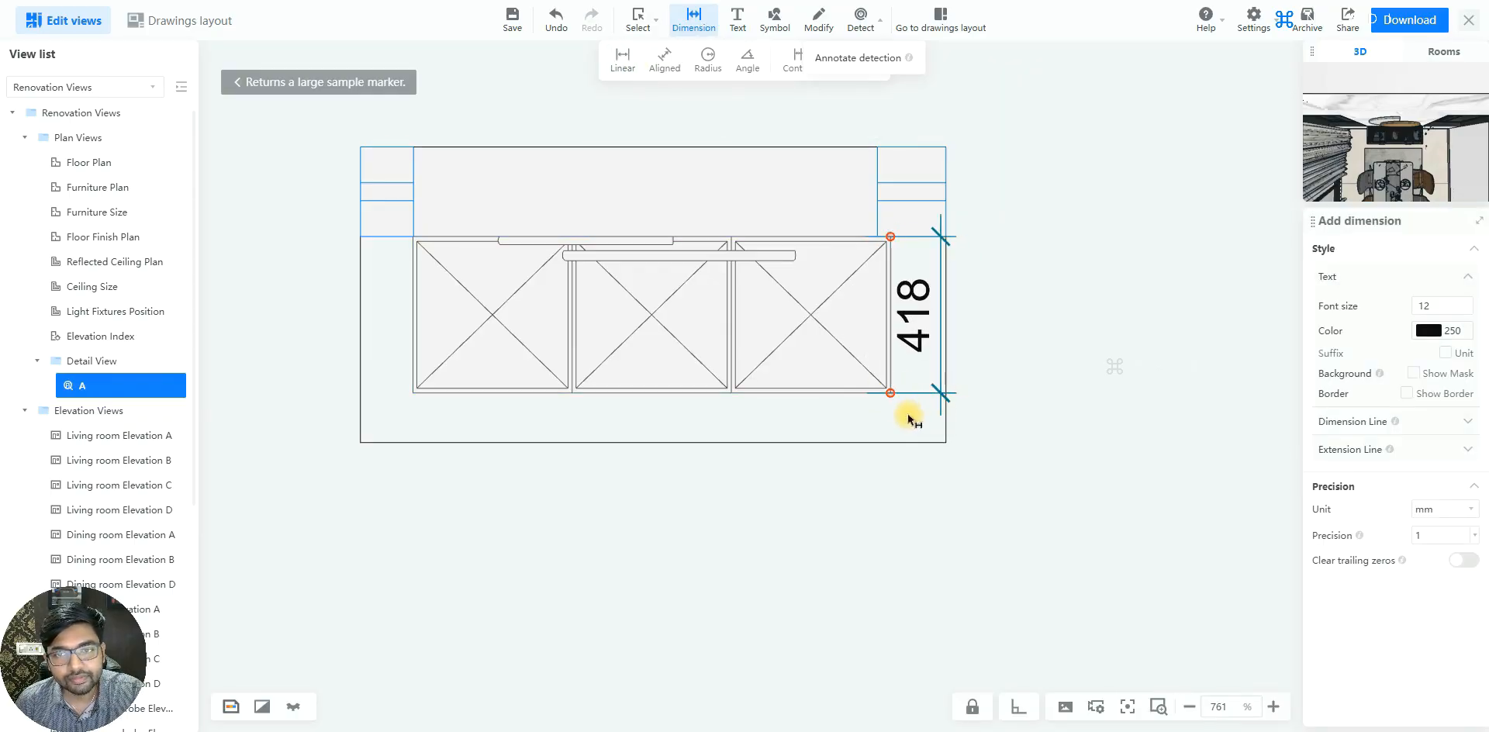
click(414, 396)
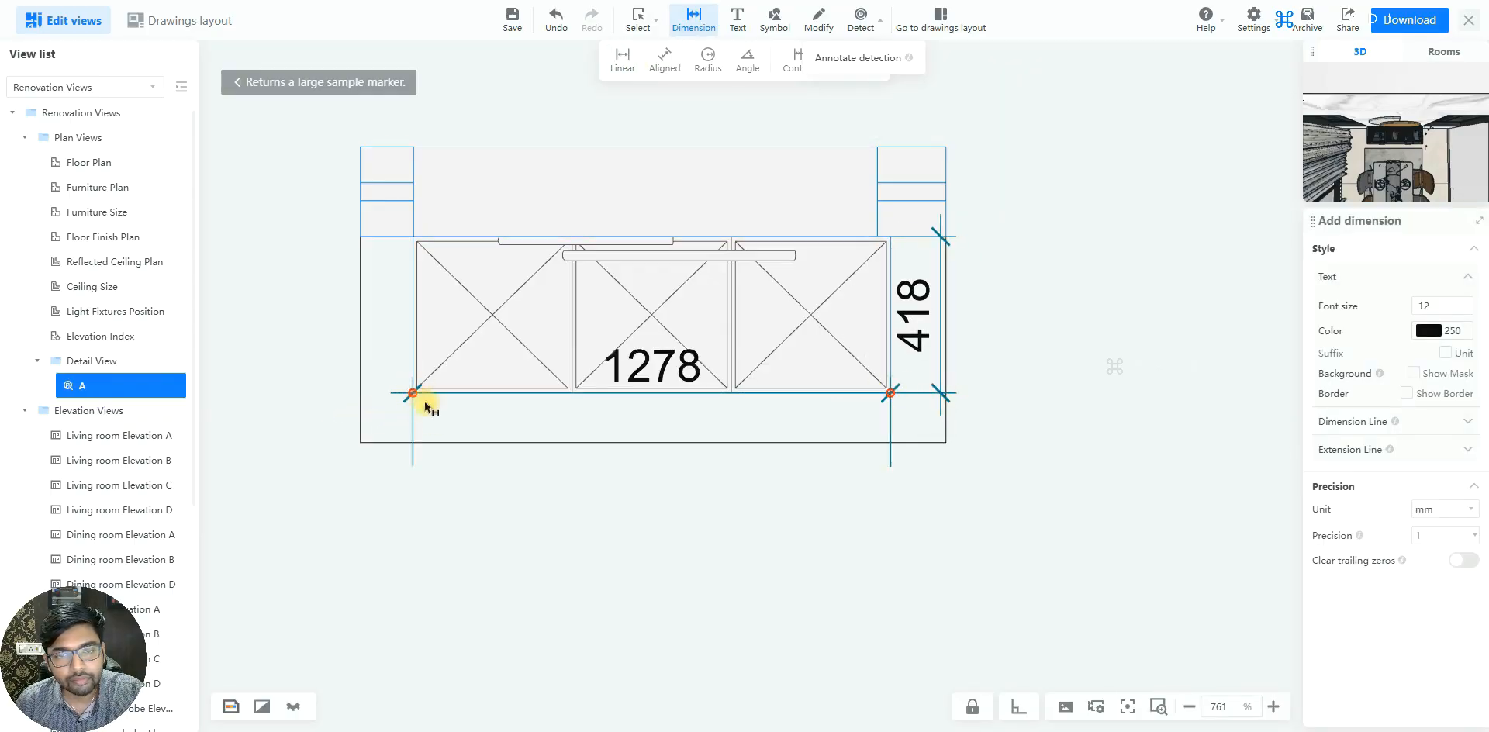
click(436, 440)
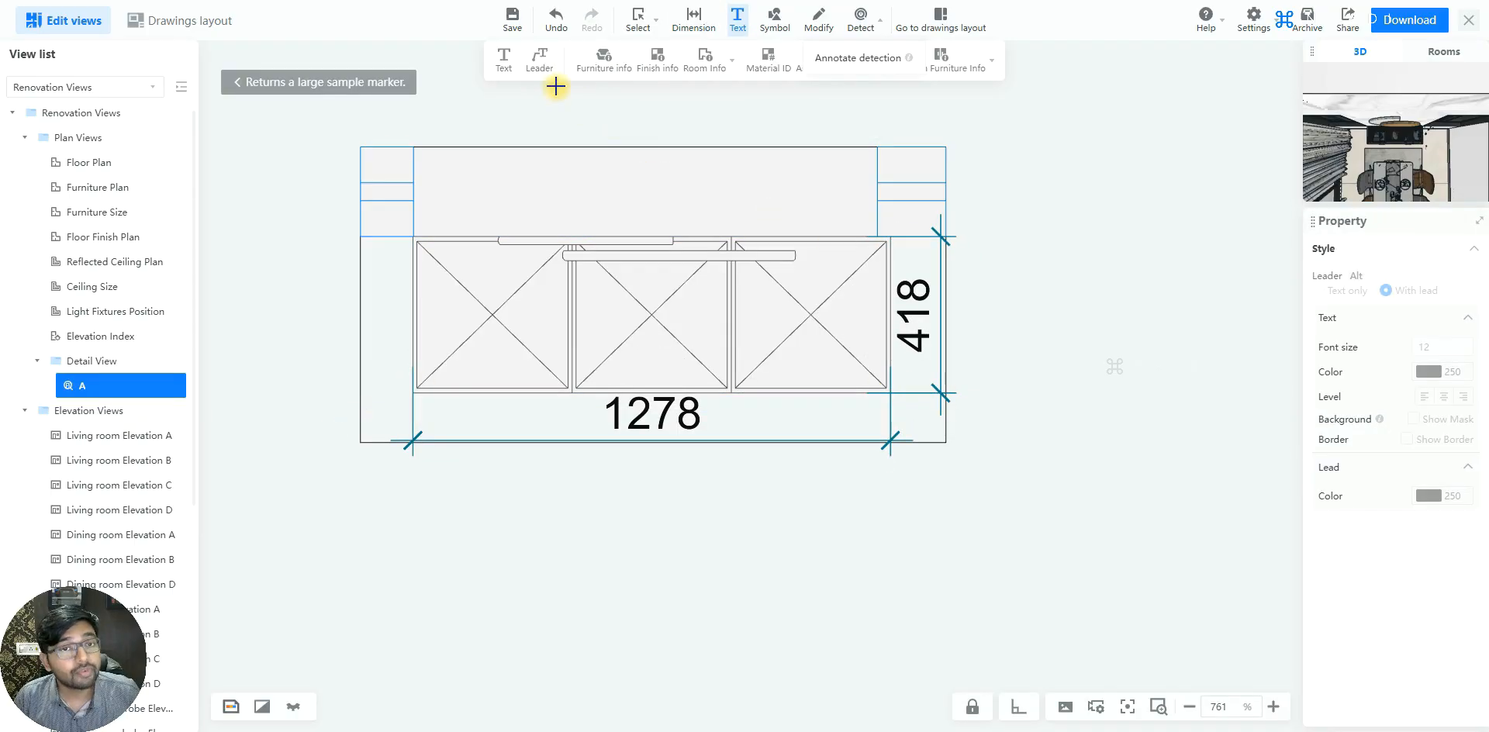
Attach a leader note reading "Sample Finish" to the lower edge of the cabinet's right-hand unit
scroll(654, 356, down, 3)
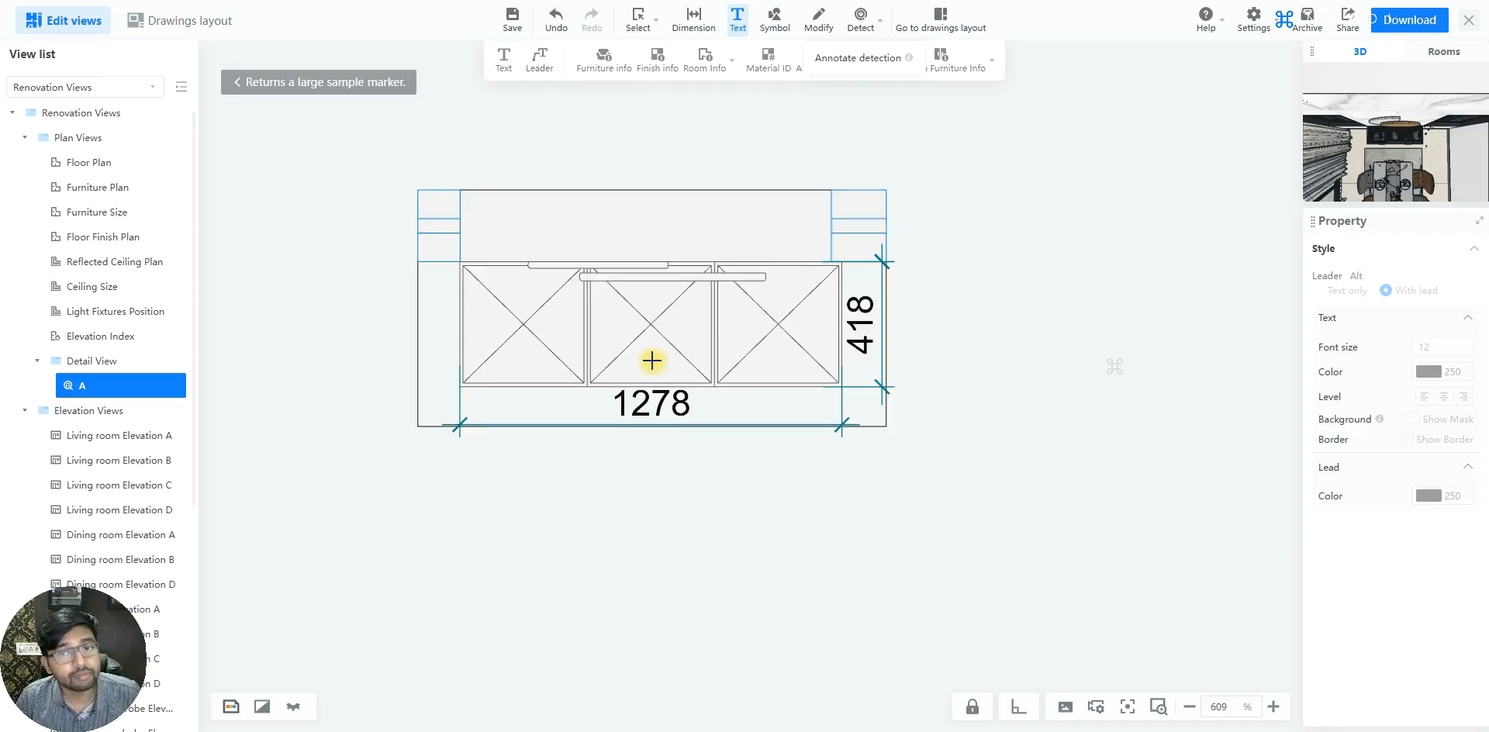
scroll(822, 396, up, 1)
click(767, 375)
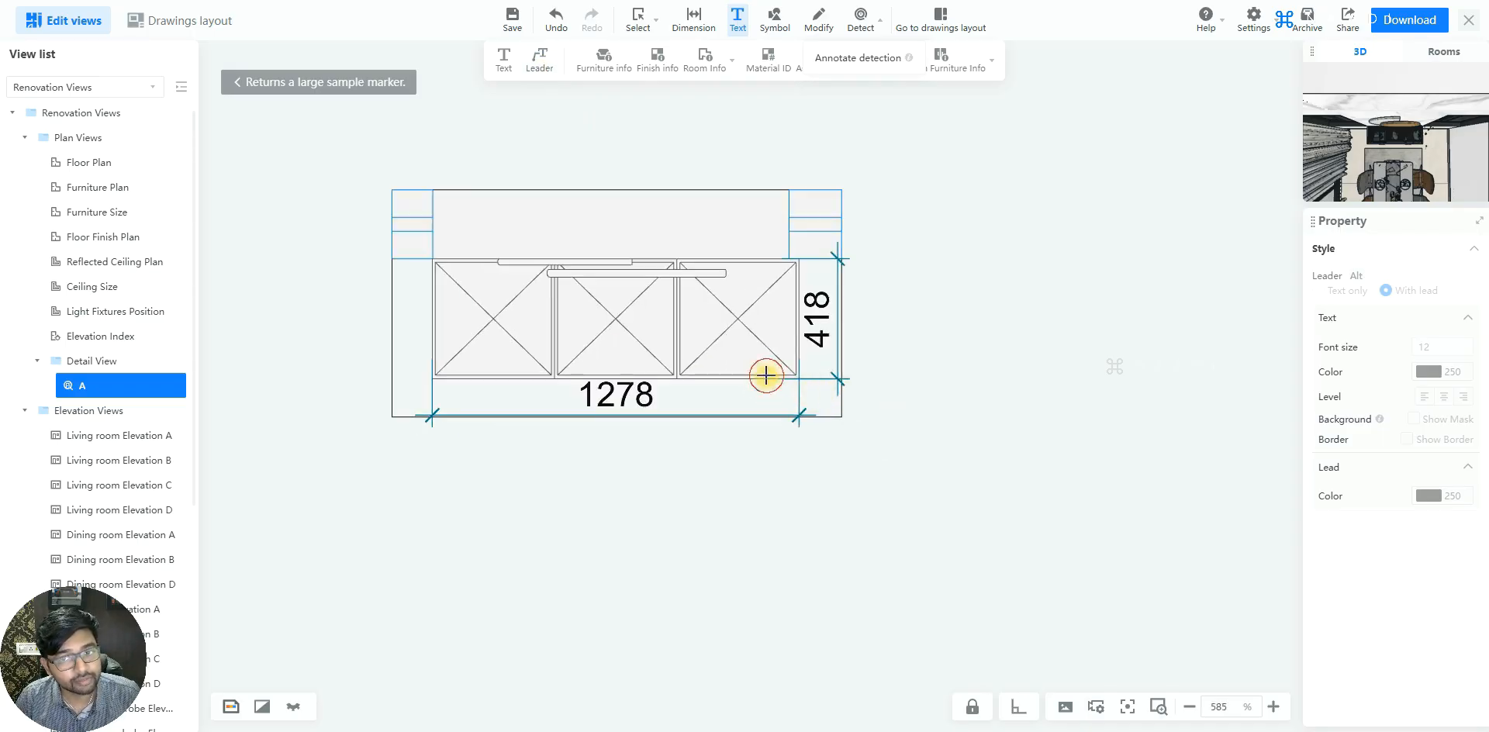
click(921, 421)
text(Sample Finish)
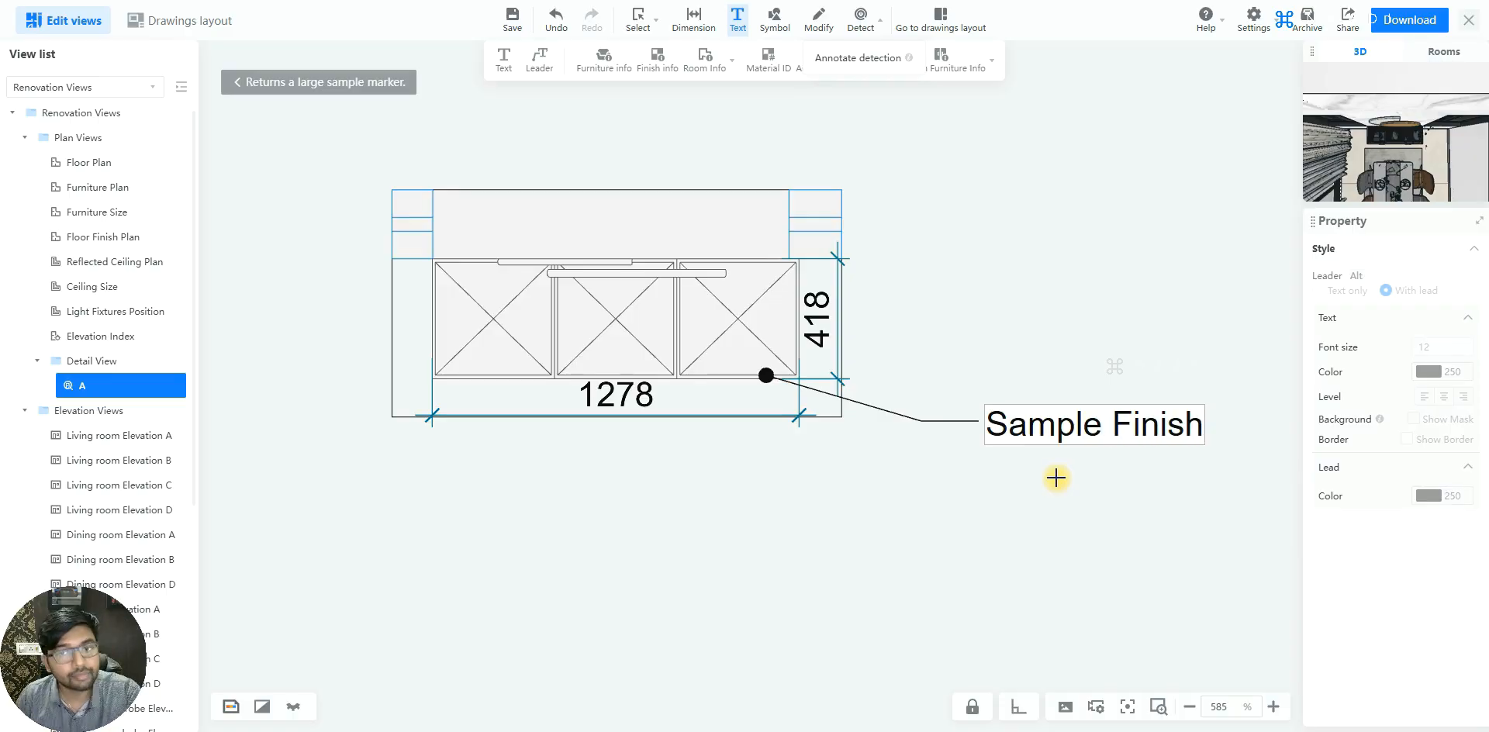
click(1056, 478)
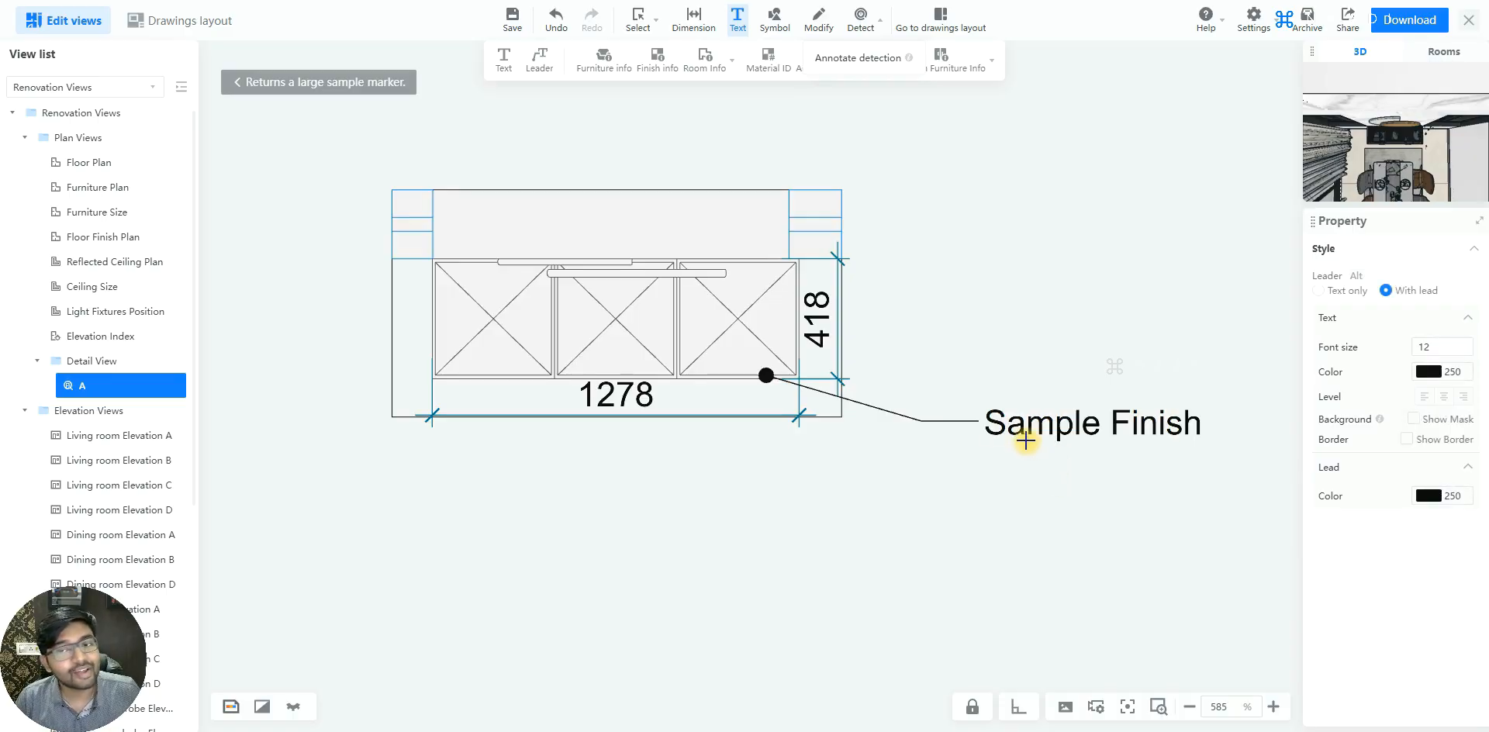
click(1027, 428)
Copy the format of the Furniture Plan's overall top dimension onto both cabinet dimensions in detail view A with Format Painter
click(818, 330)
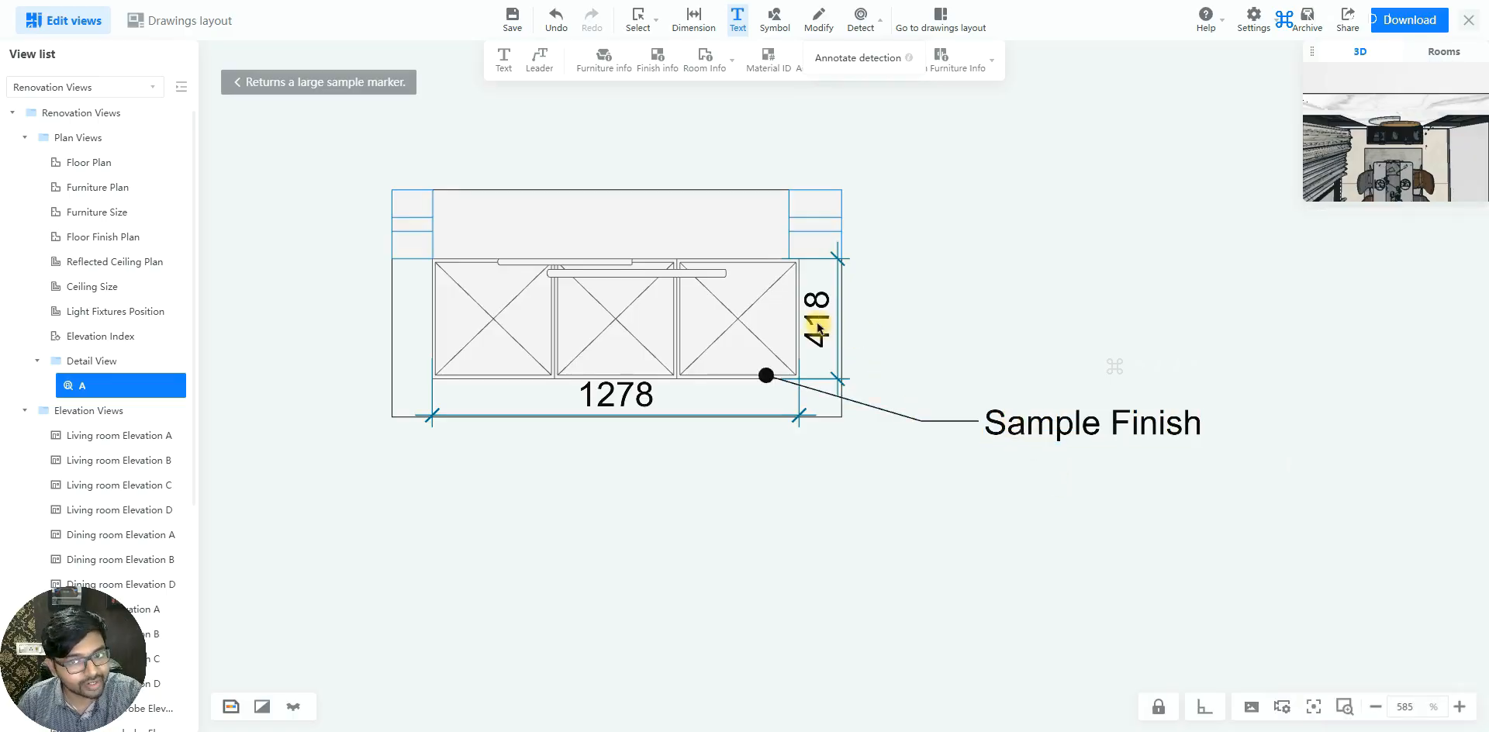
click(818, 329)
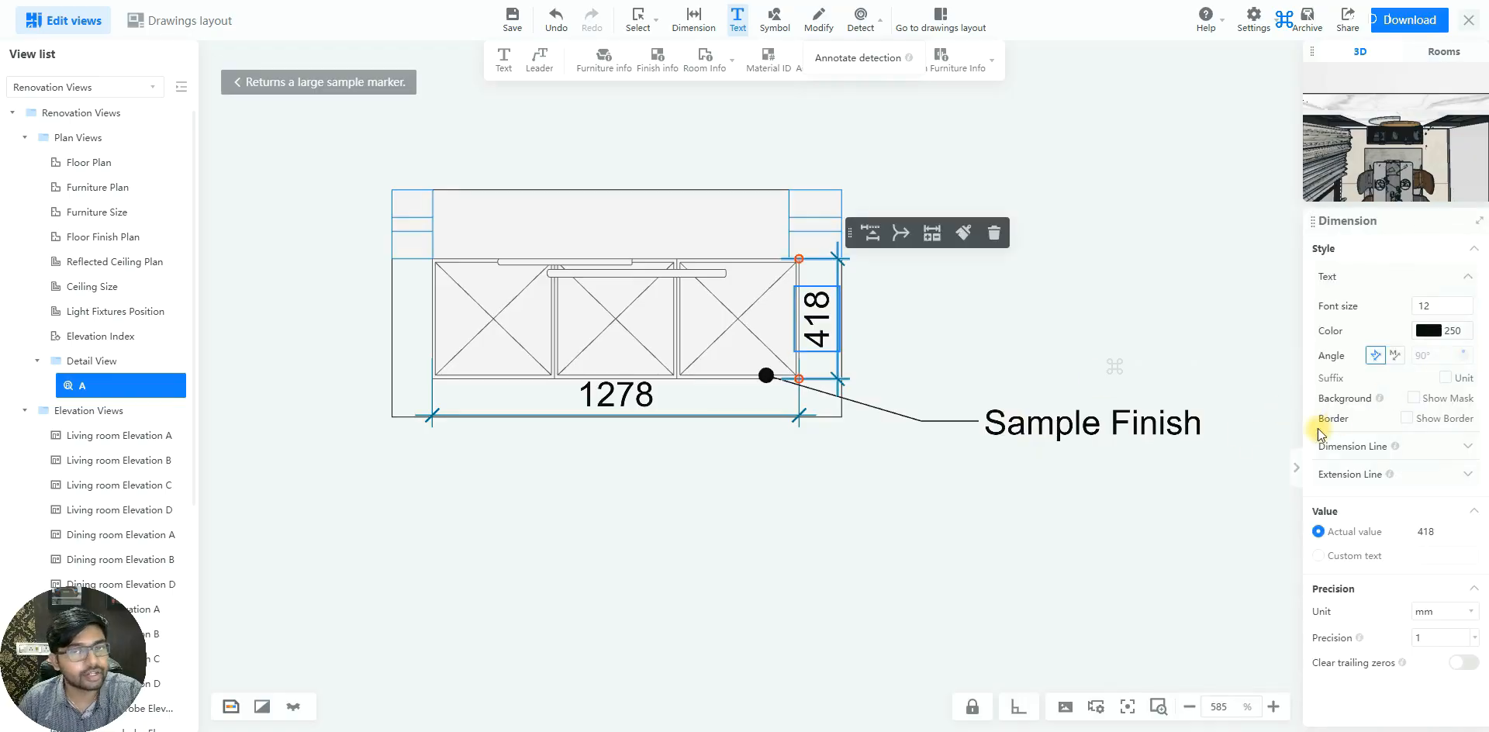
click(97, 187)
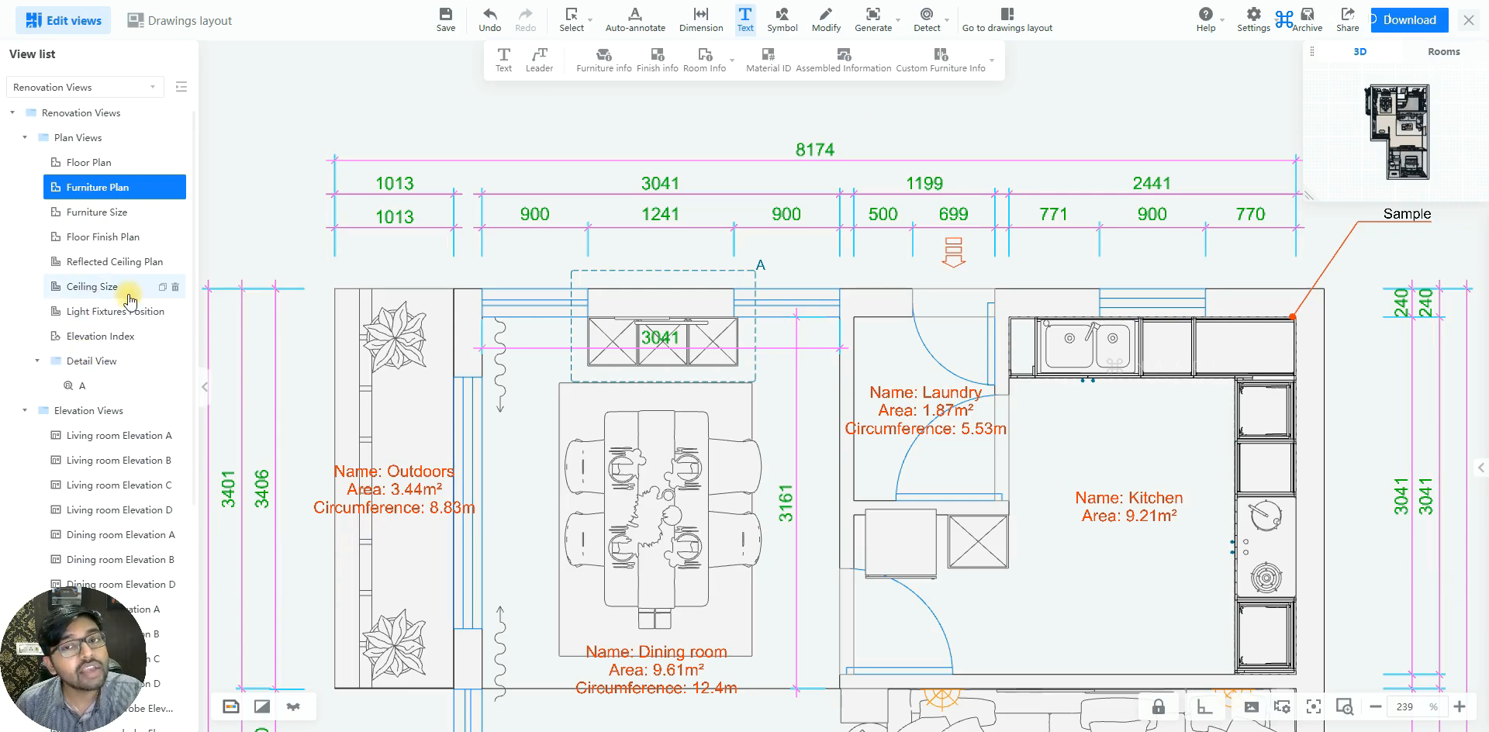
click(813, 152)
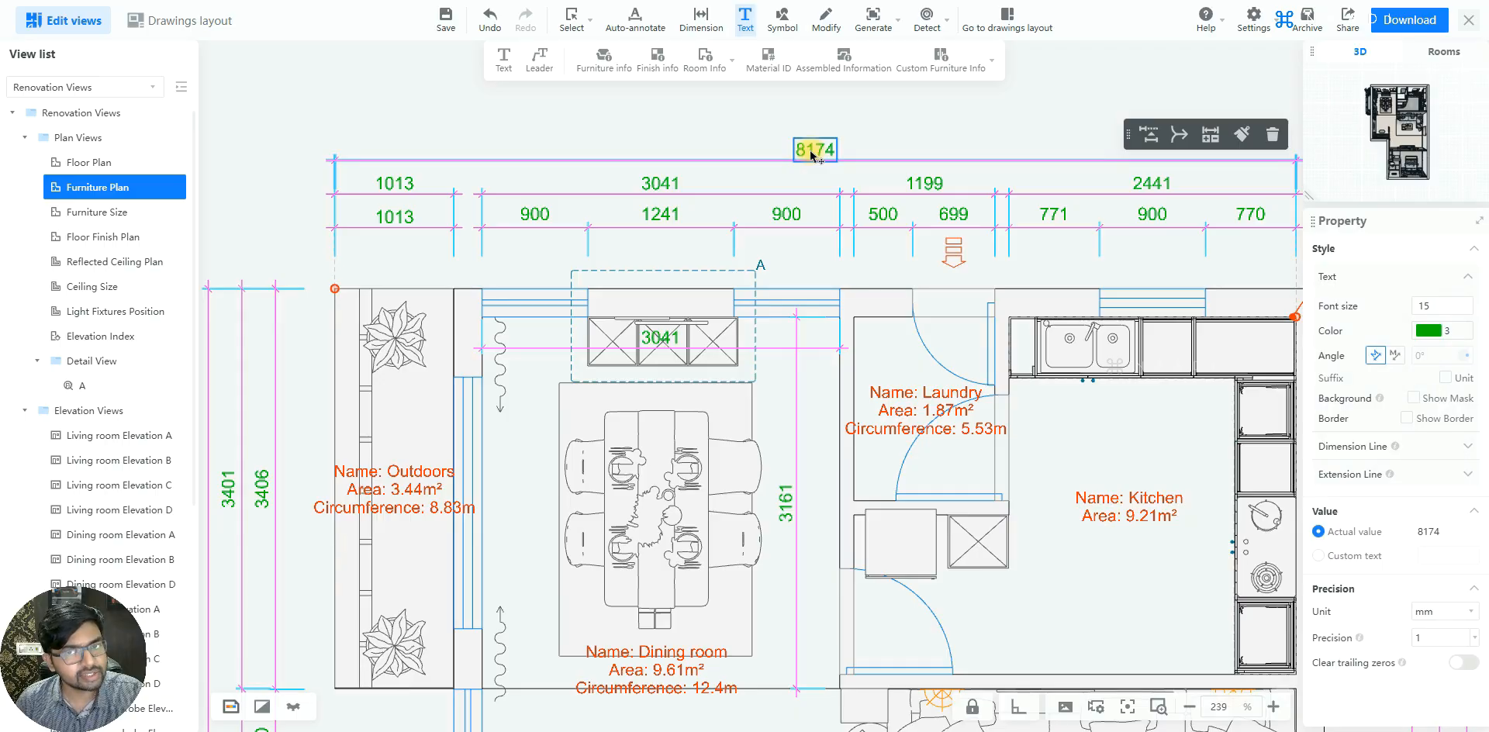
click(1243, 135)
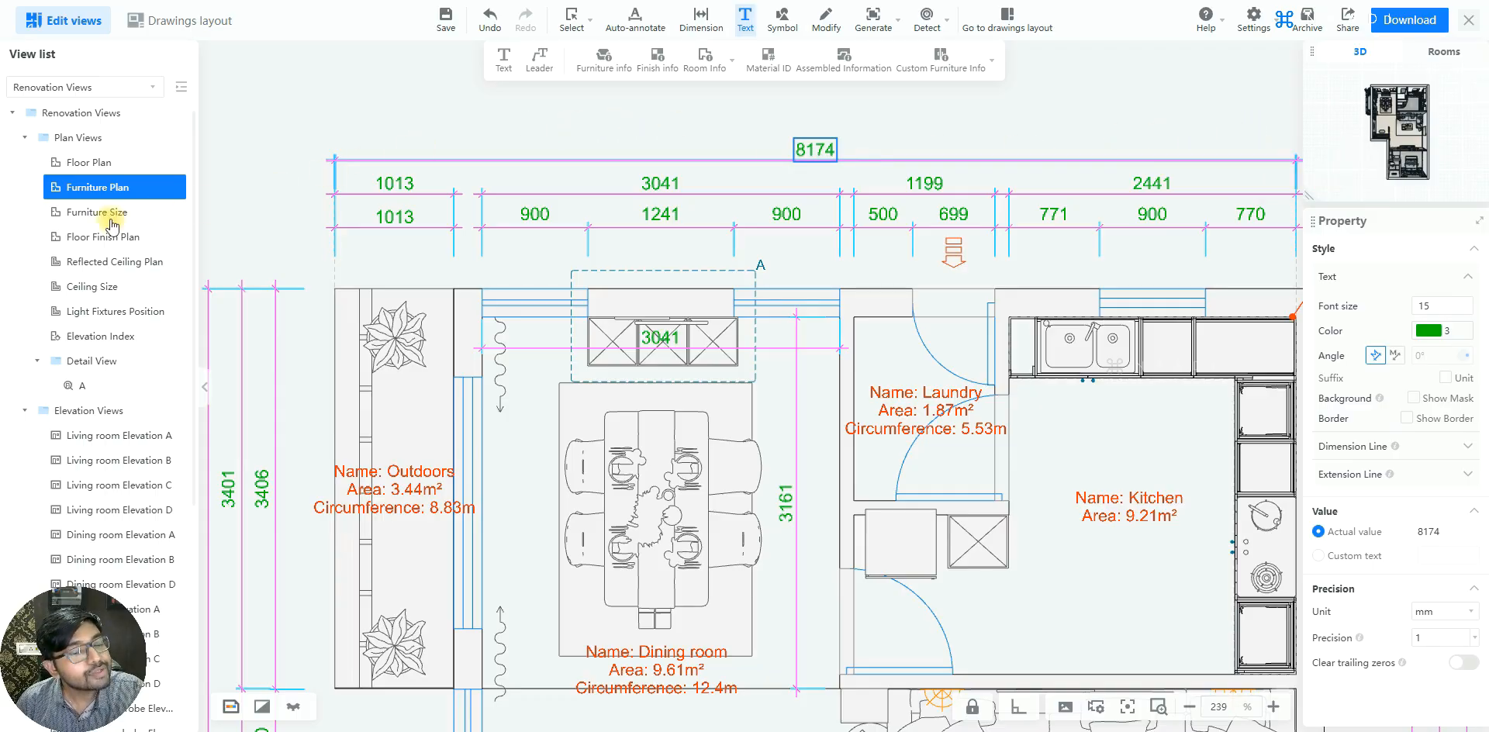
click(101, 386)
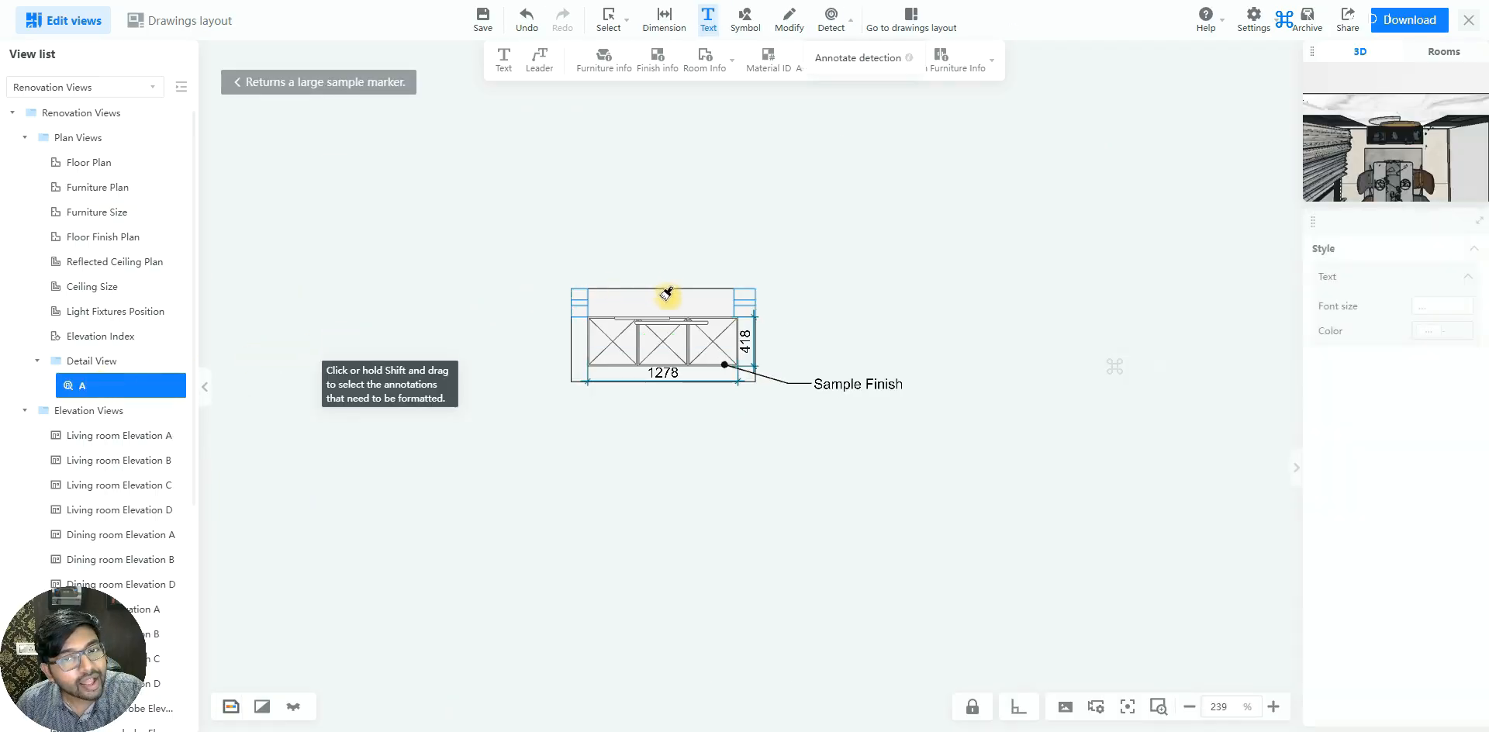
scroll(858, 415, up, 5)
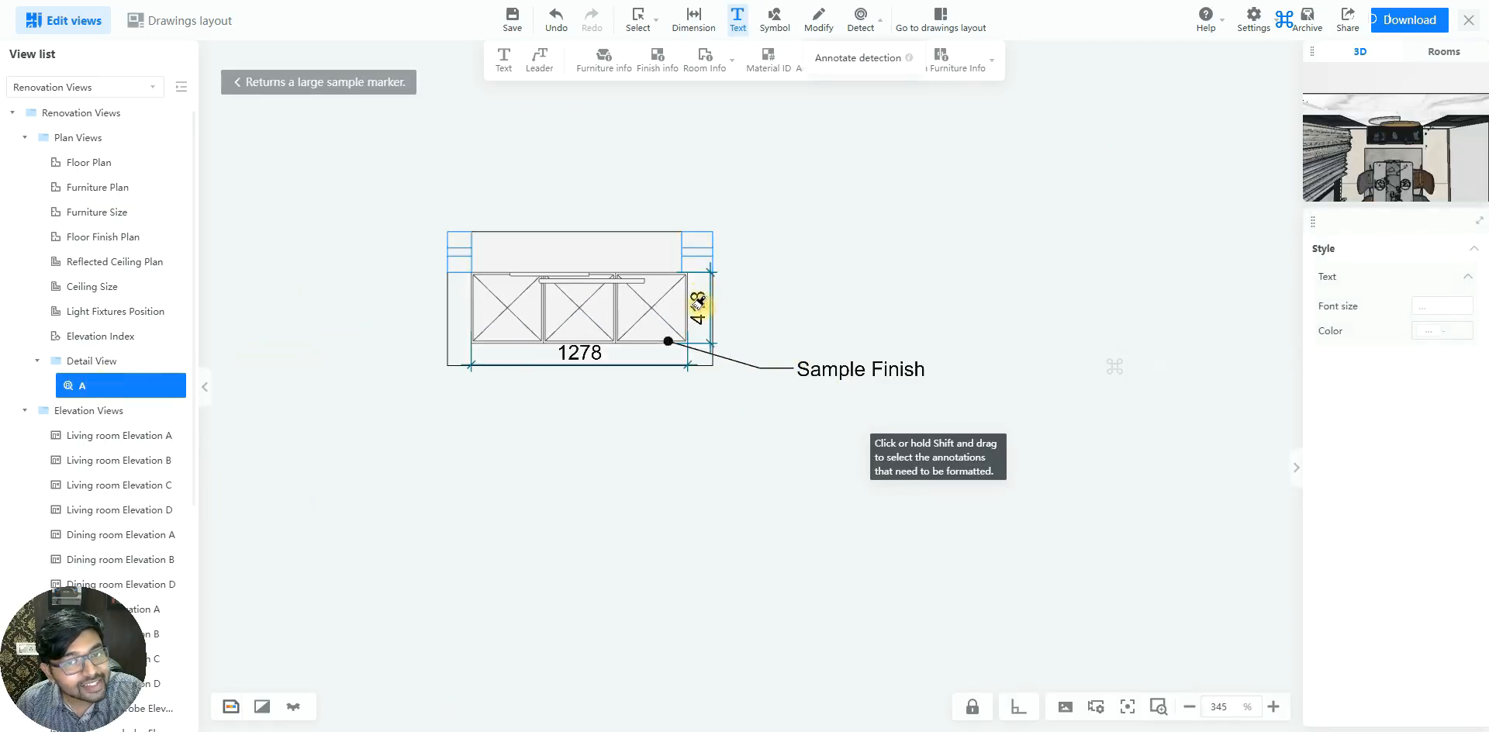
scroll(665, 283, up, 2)
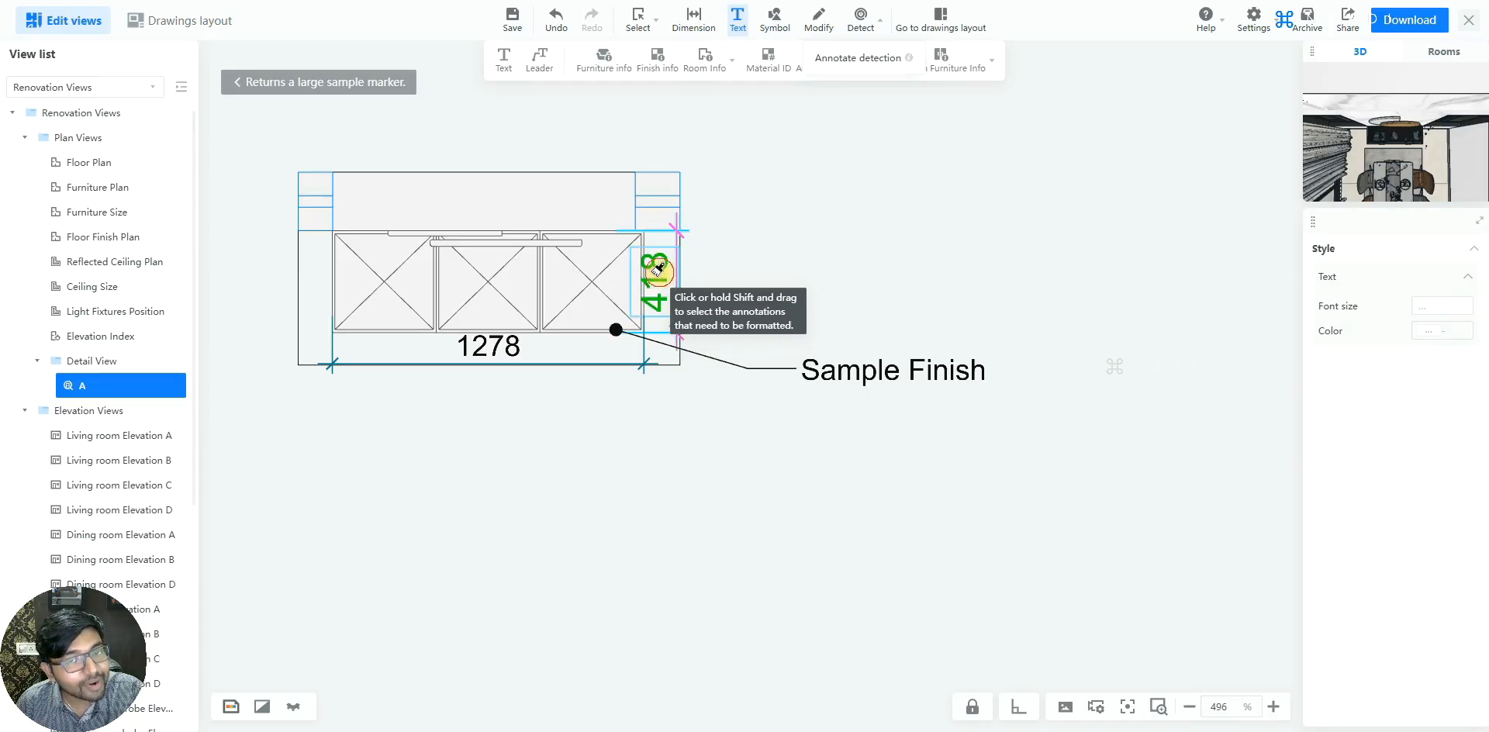
click(658, 269)
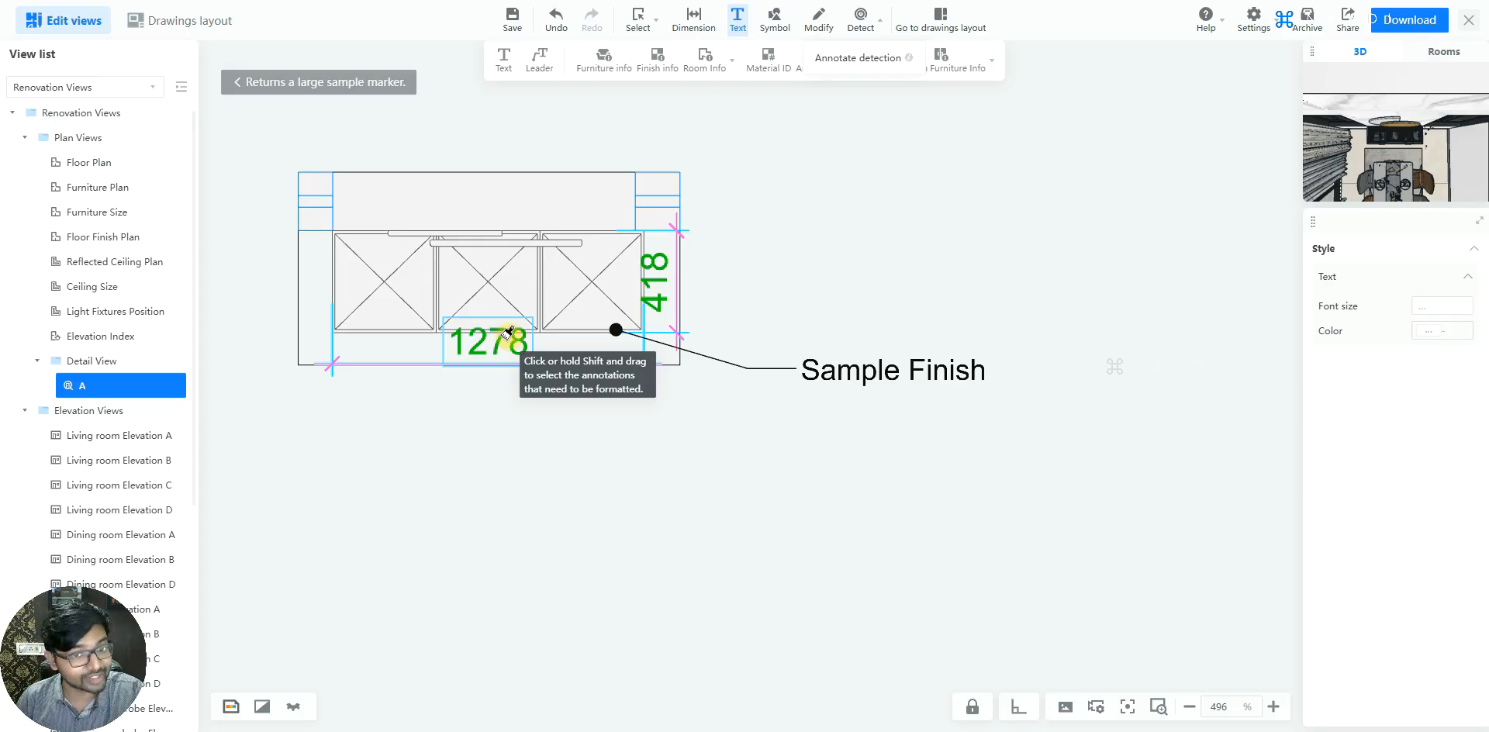
click(508, 332)
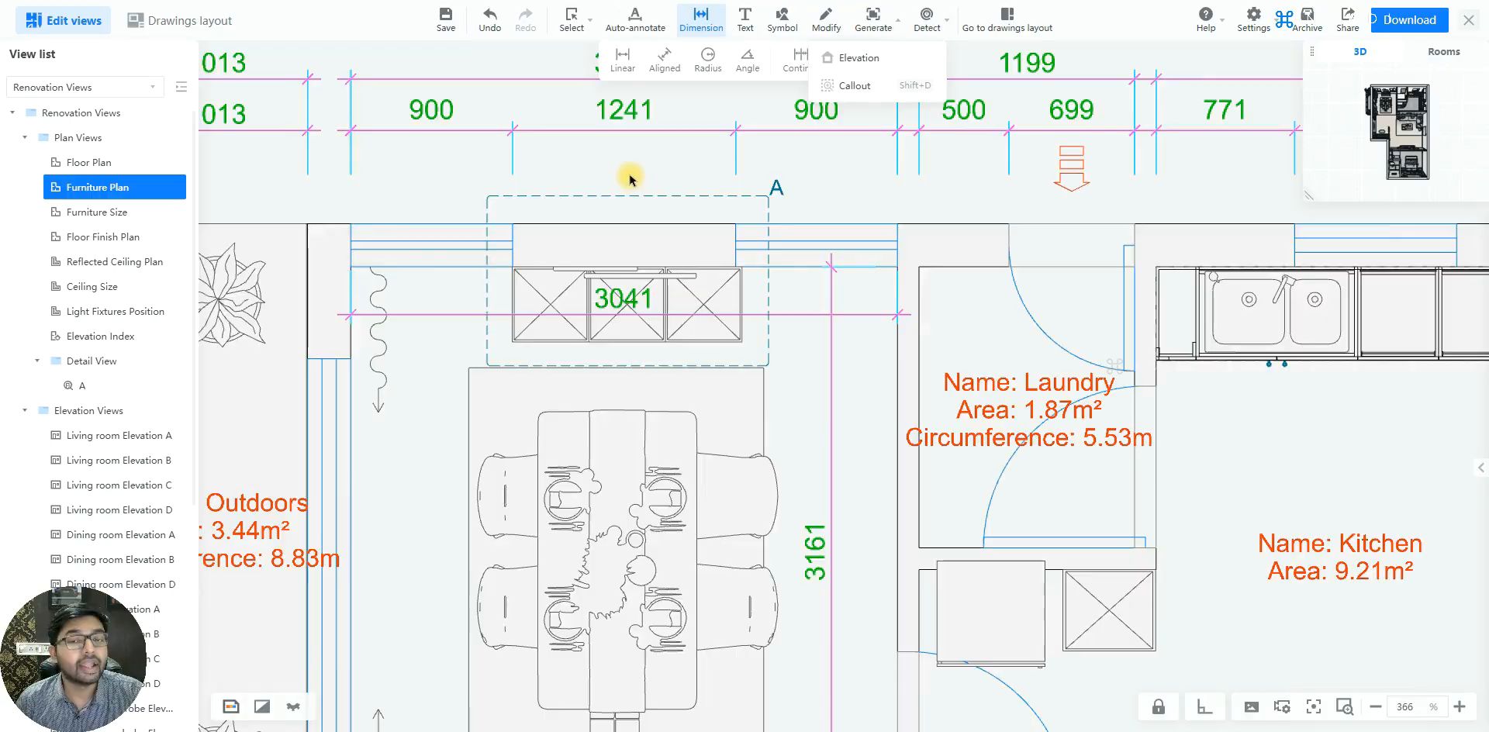
Open the Elevation Index plan and examine the elevation markers and their view ranges around the dining and living rooms
scroll(631, 177, down, 3)
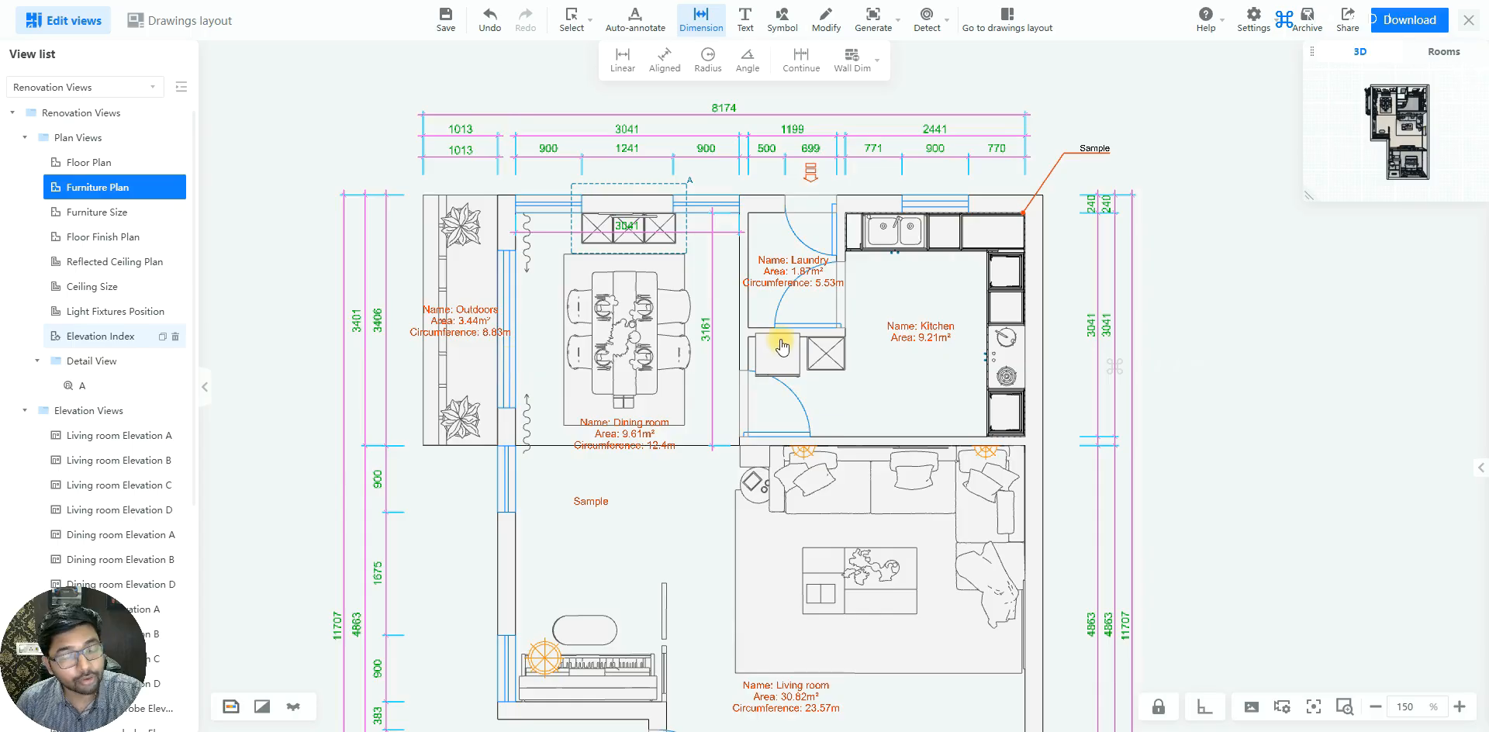
scroll(809, 281, down, 2)
scroll(787, 588, up, 1)
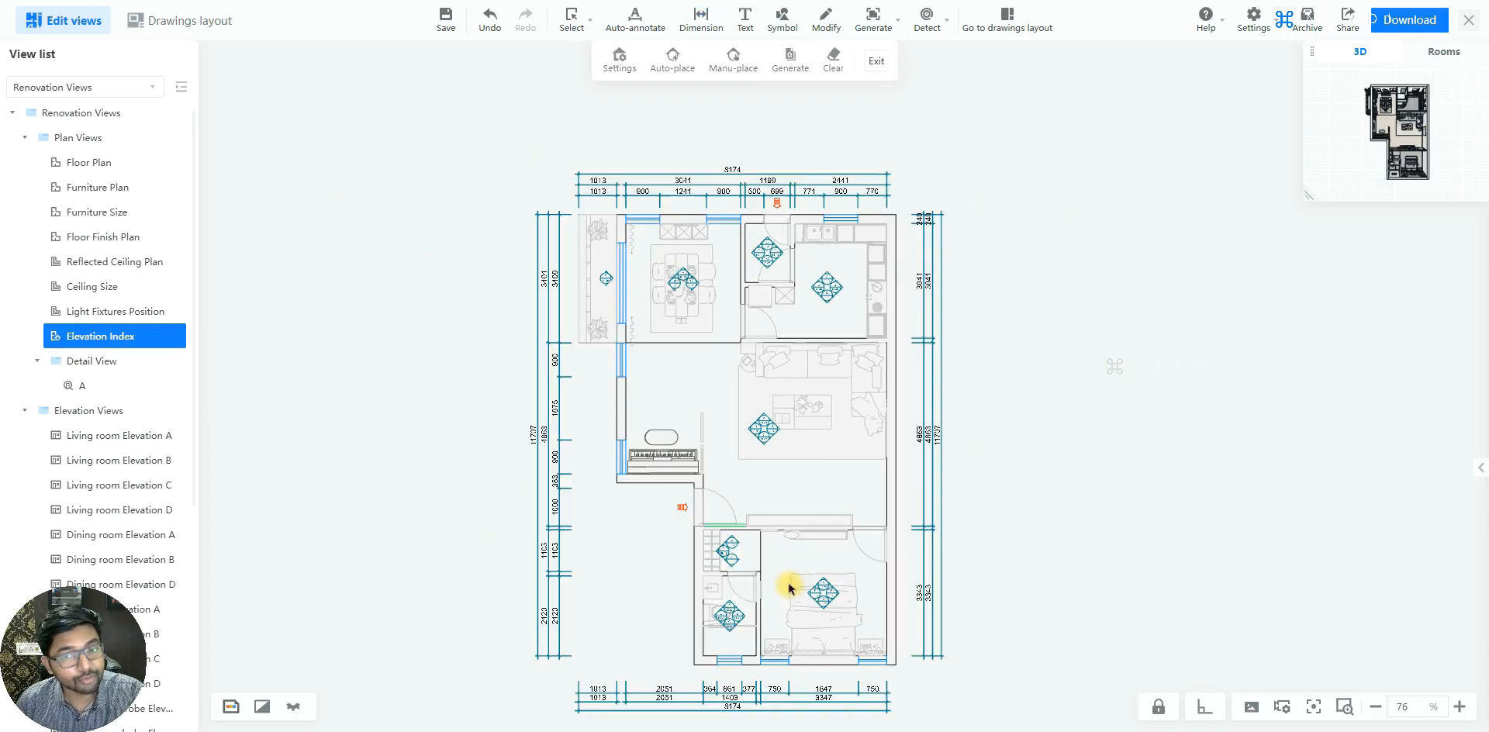
scroll(774, 615, up, 1)
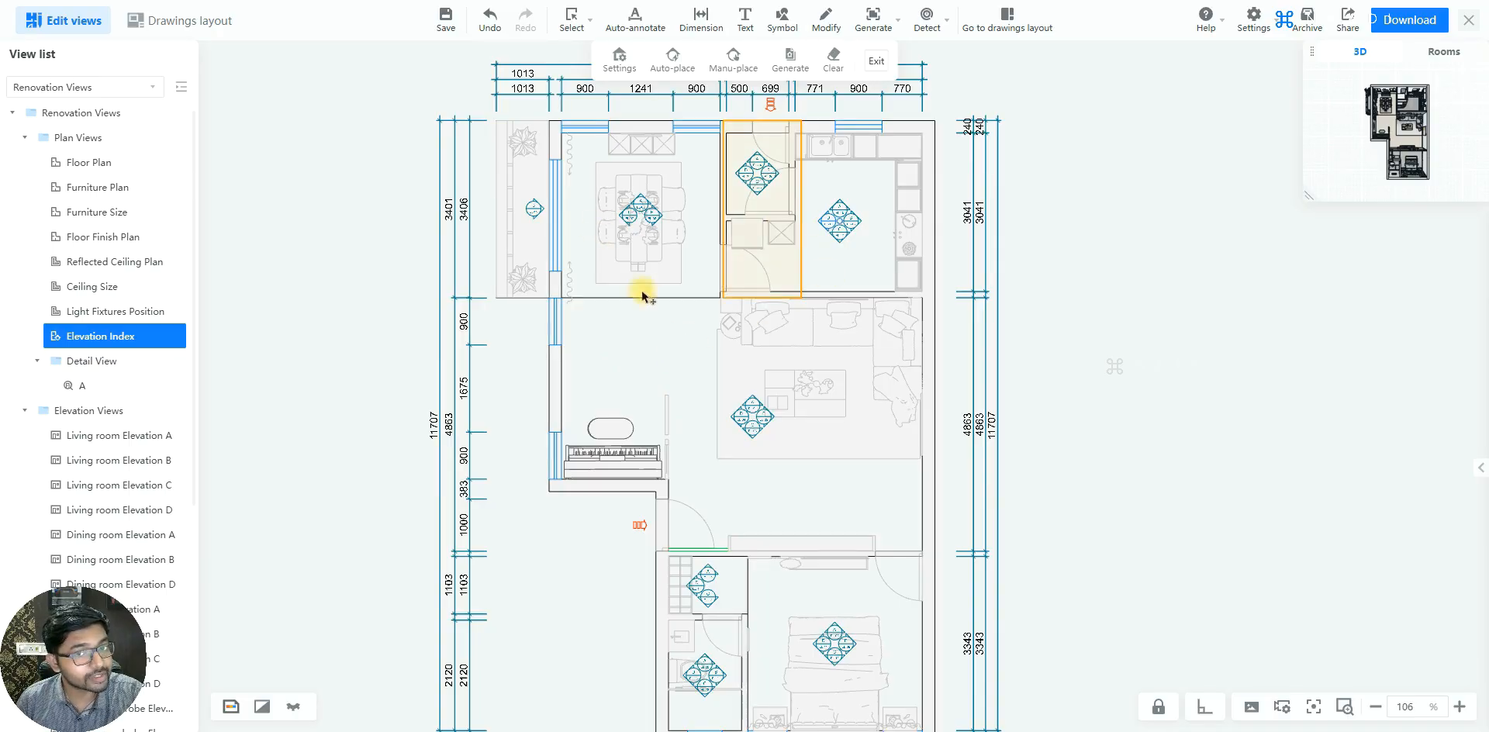
scroll(612, 552, up, 1)
scroll(618, 326, up, 2)
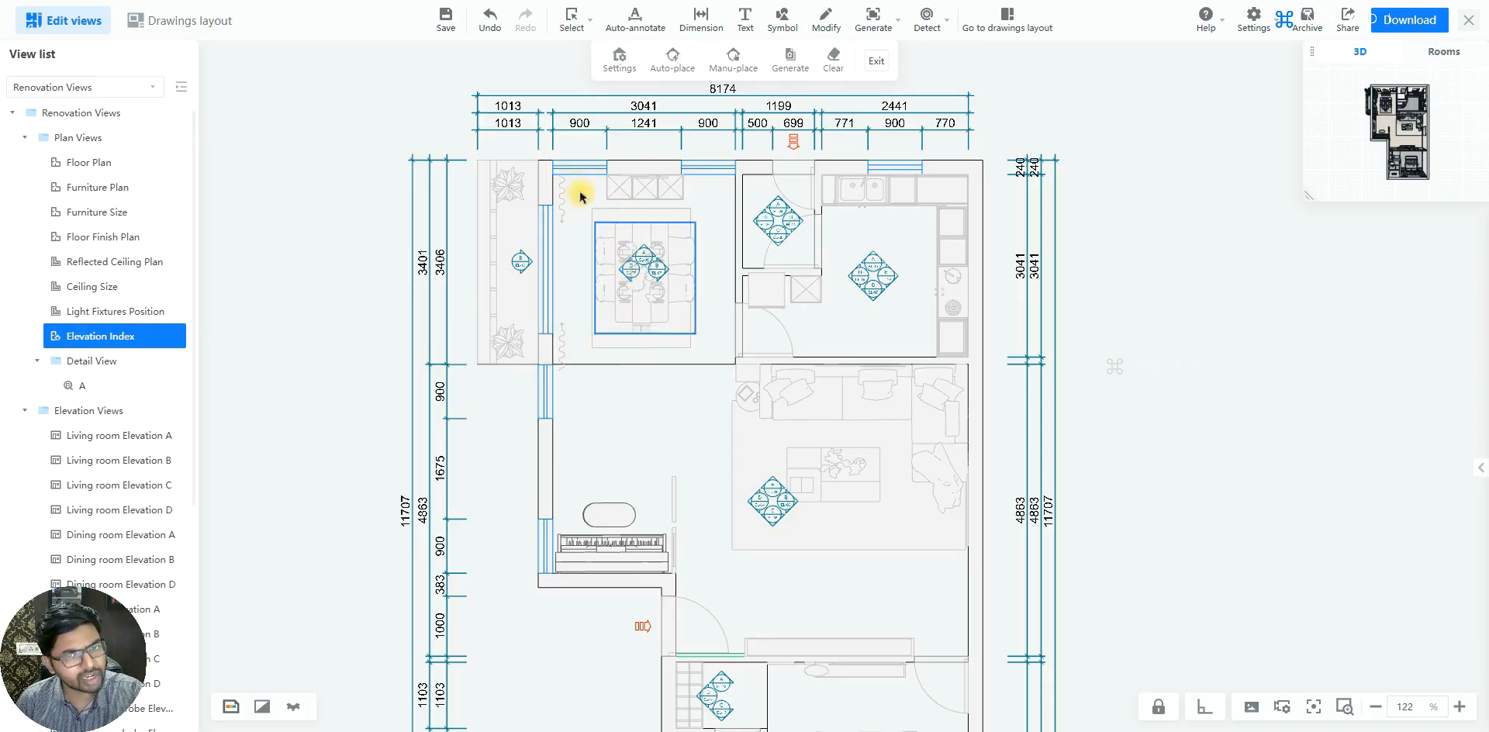
click(628, 272)
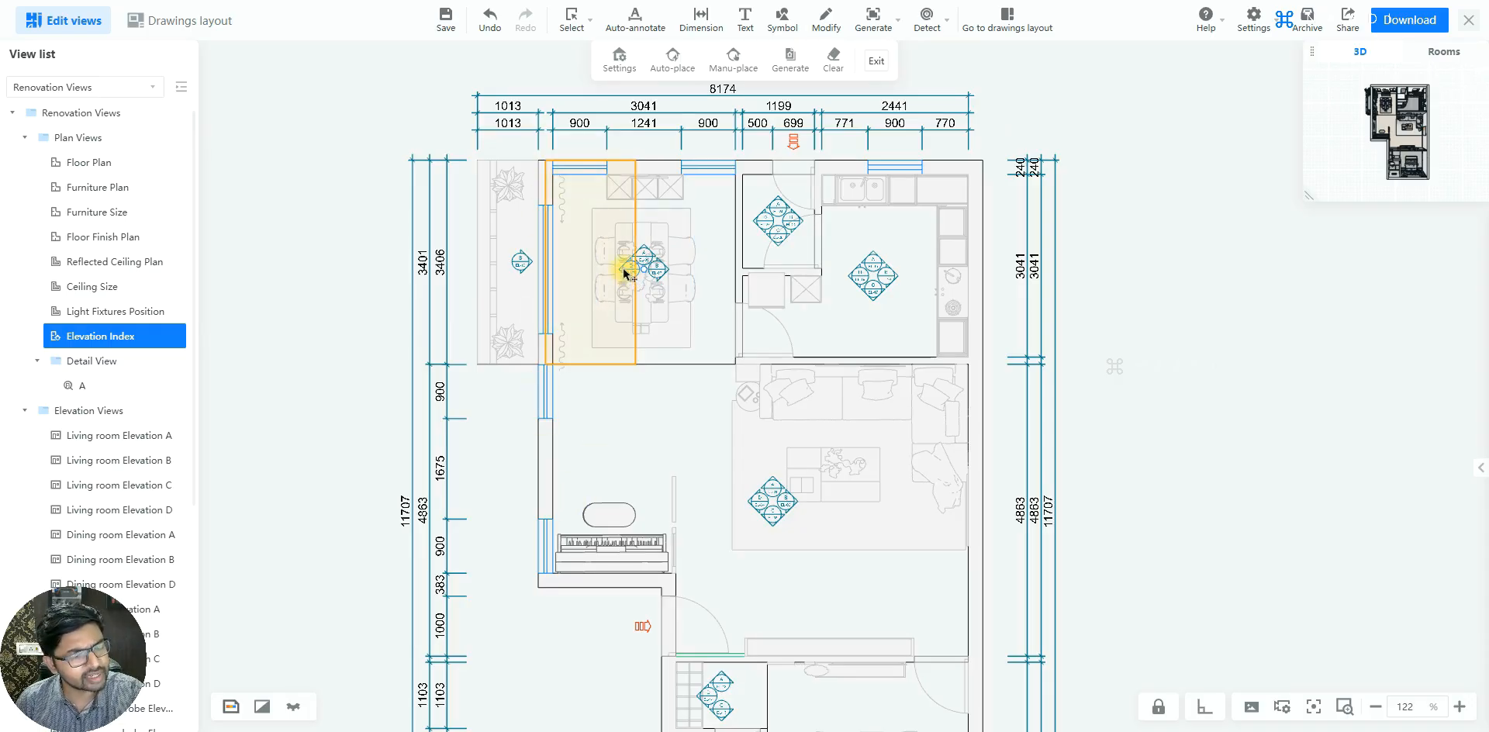
click(659, 491)
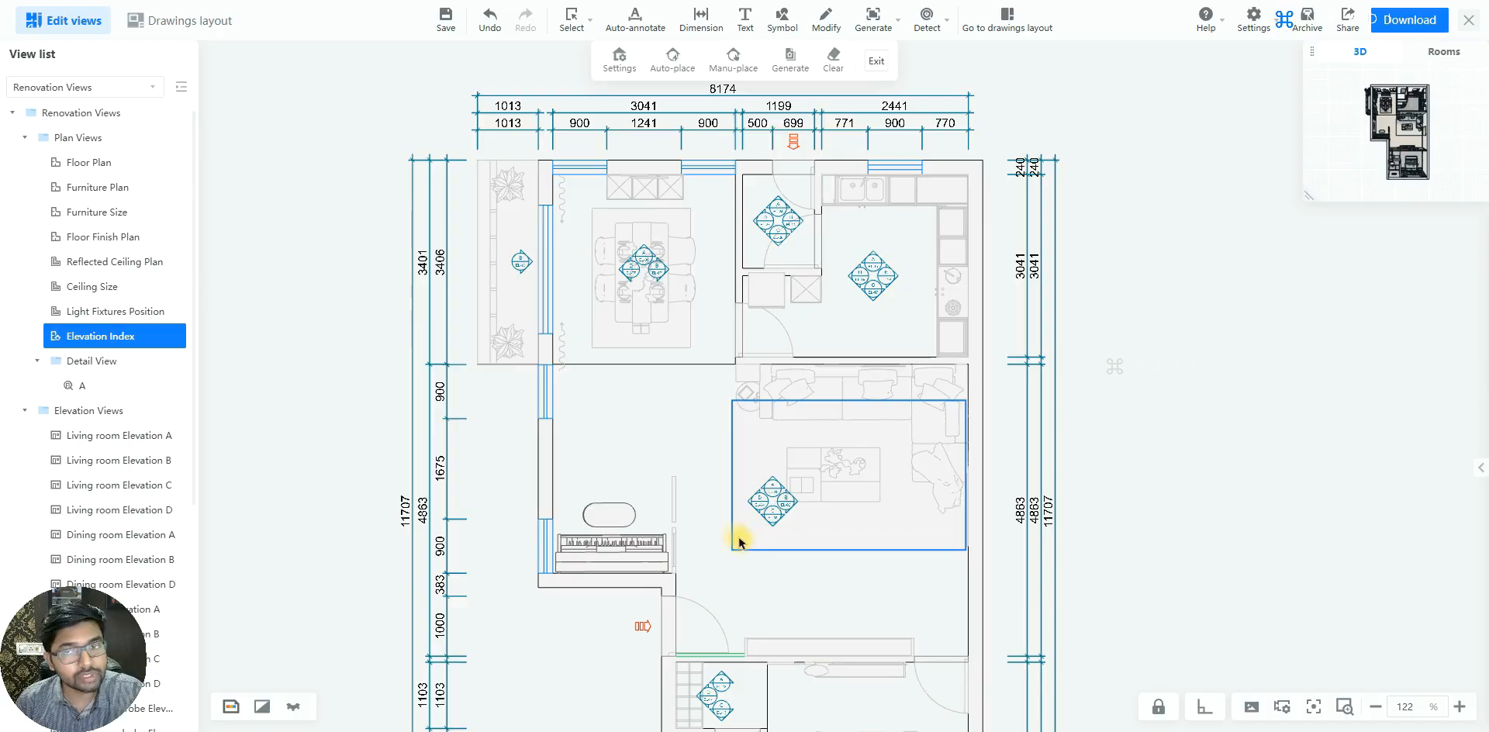
Manually place an elevation marker facing the left exterior wall in the living room, just above the piano and its bench
click(873, 31)
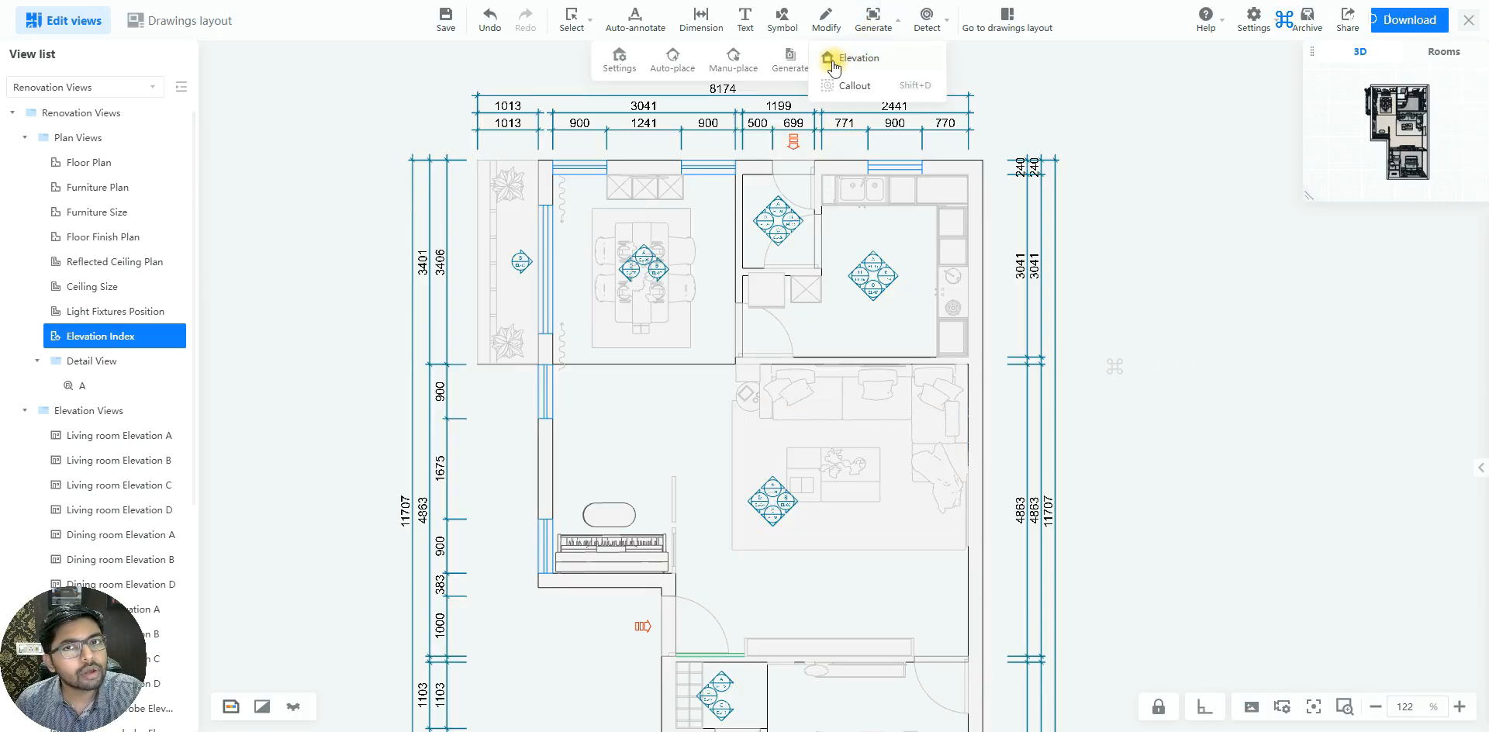
click(861, 62)
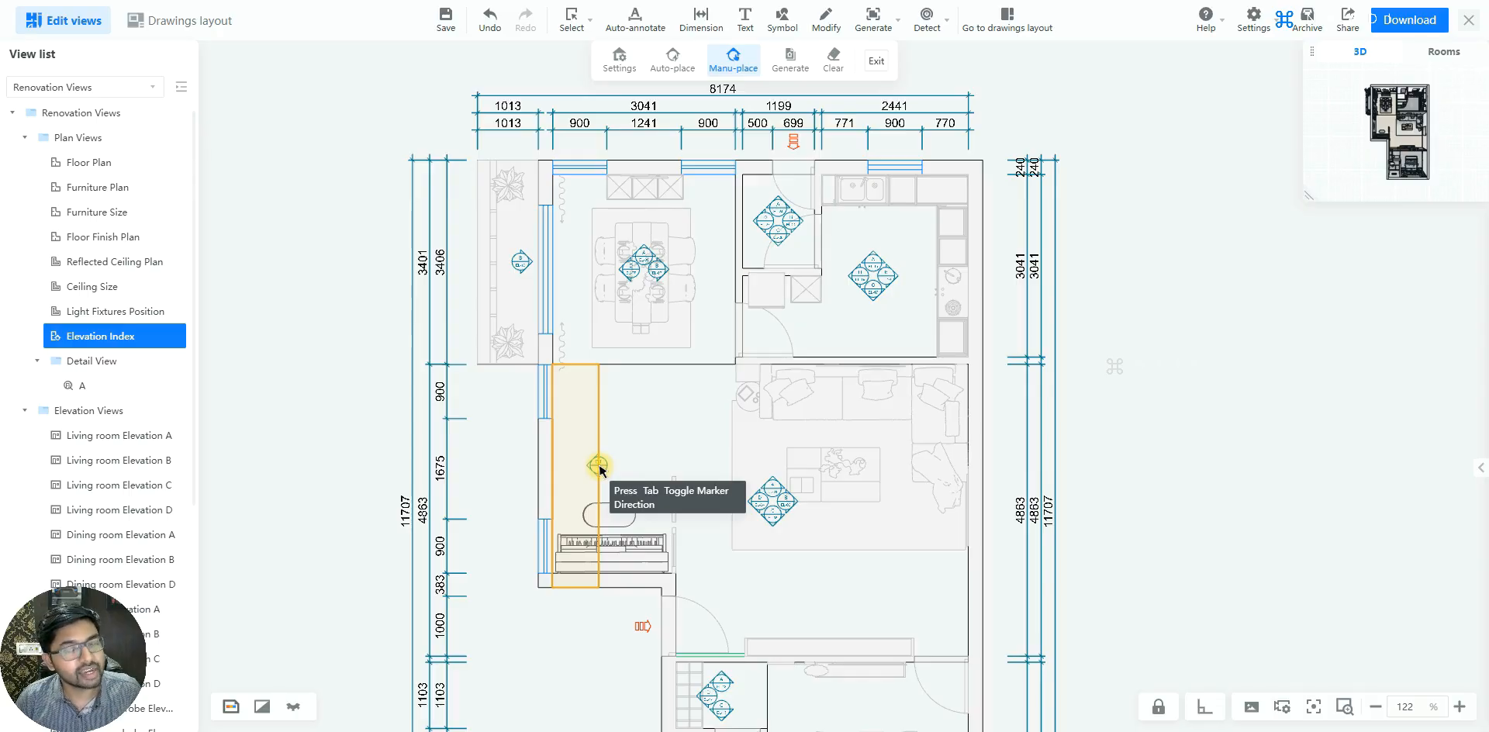
click(598, 465)
scroll(589, 469, up, 5)
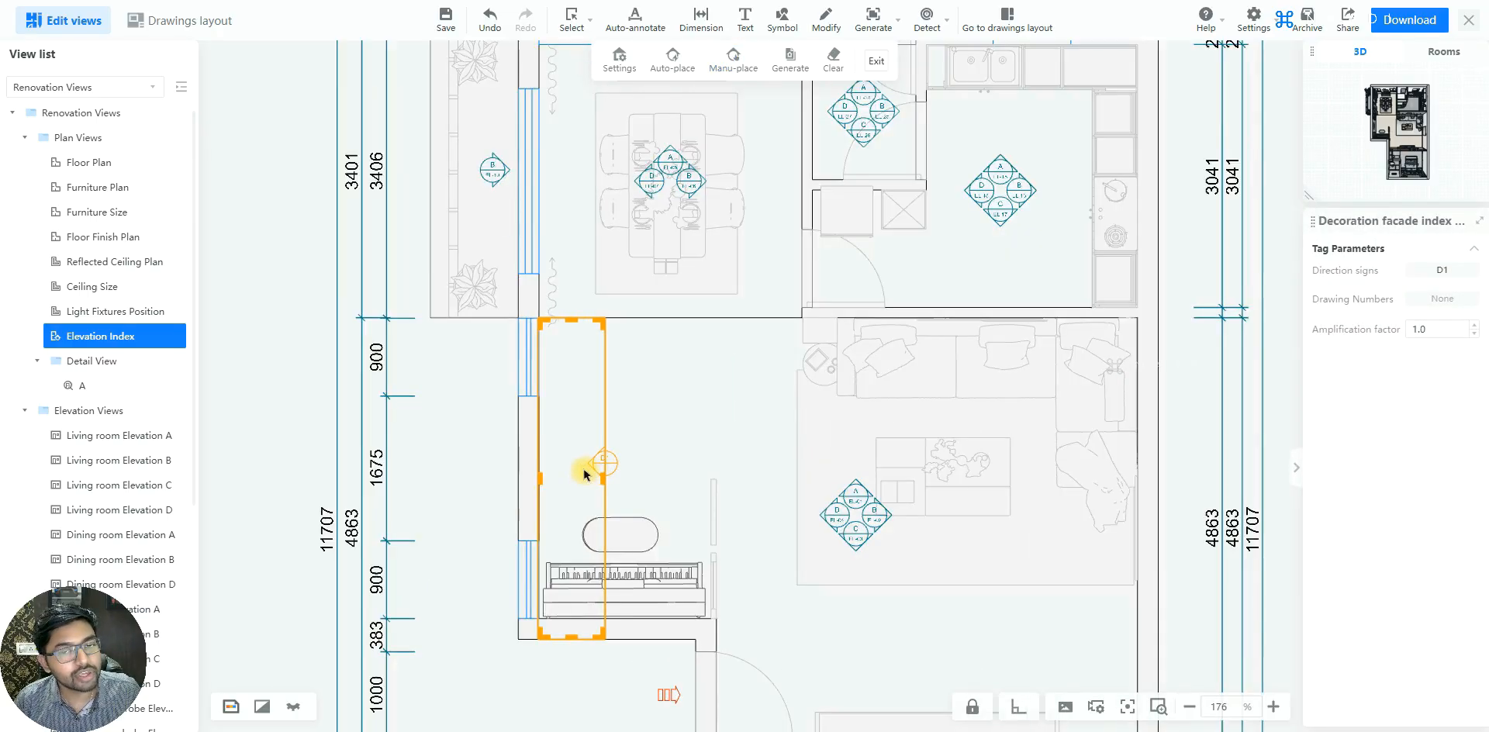
scroll(568, 478, up, 1)
click(631, 458)
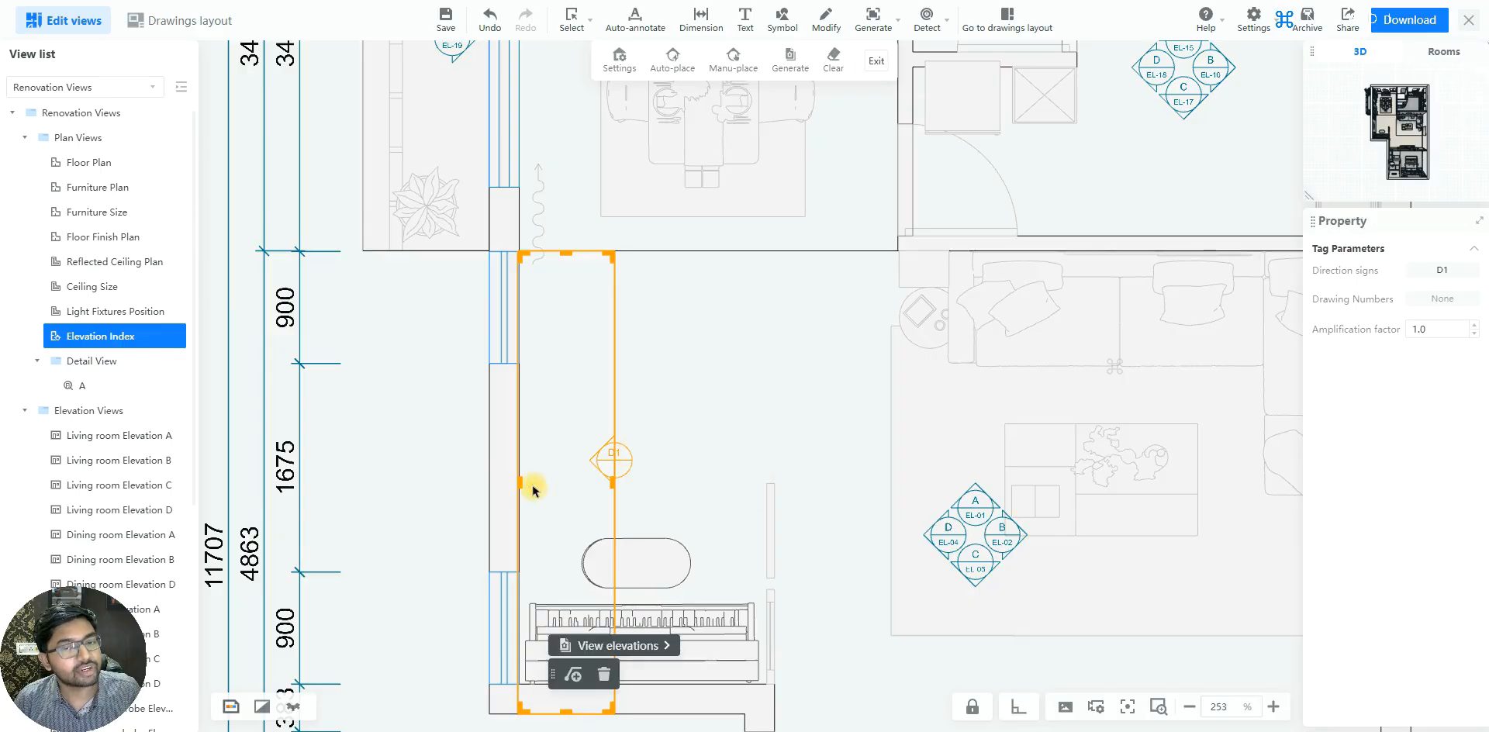
Reshape the new elevation marker's view range to reach the left wall's outer face and extend up to the dining room's upper wall
scroll(532, 485, down, 1)
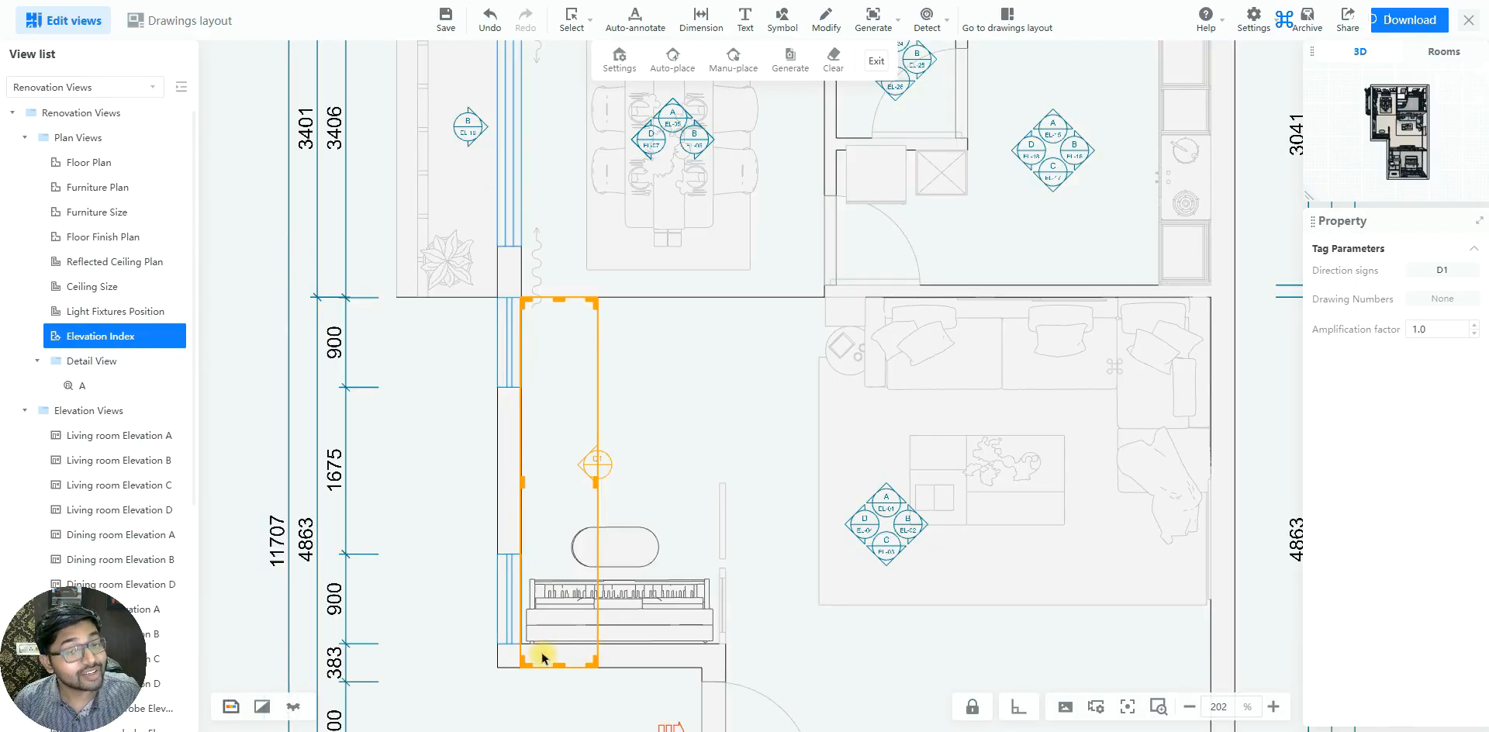
drag(520, 483, 498, 483)
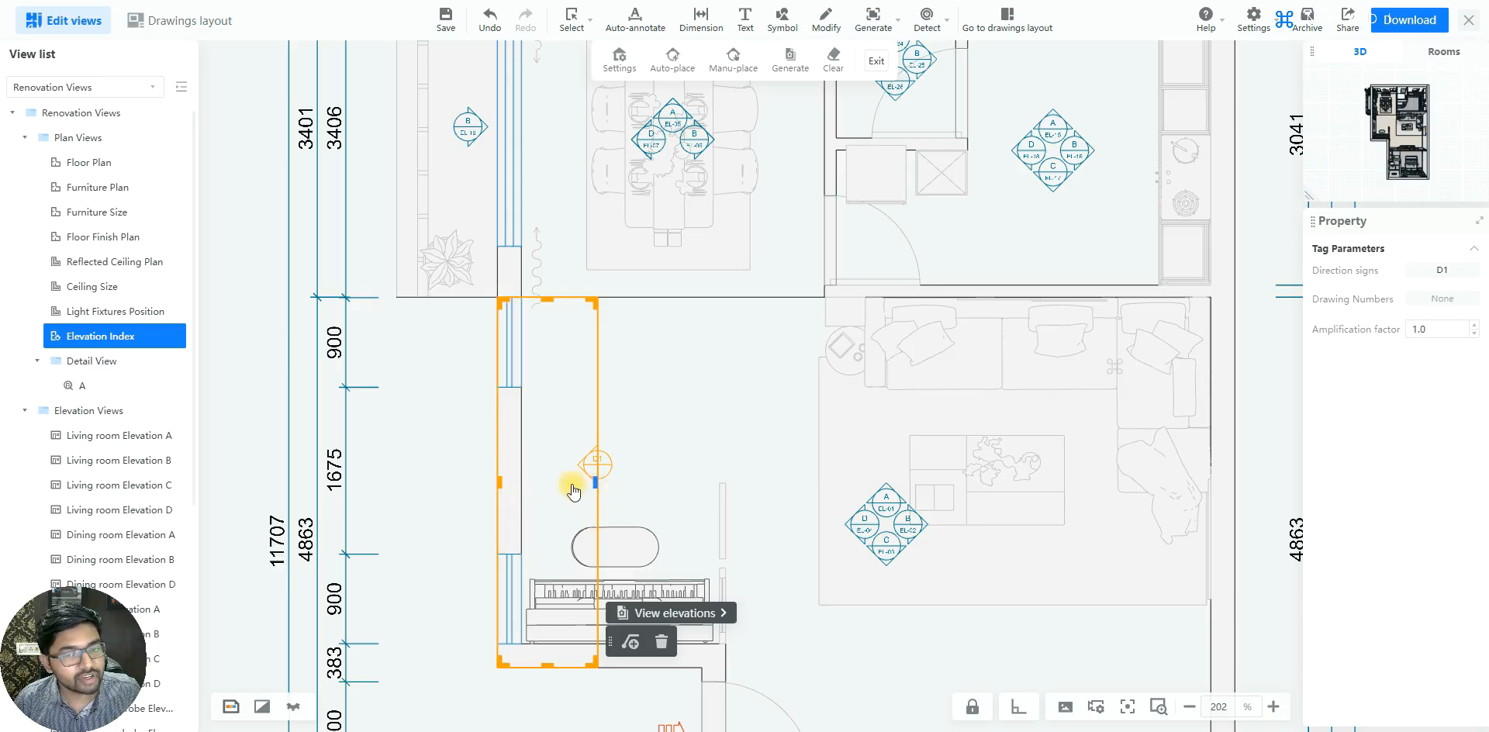
scroll(533, 401, down, 2)
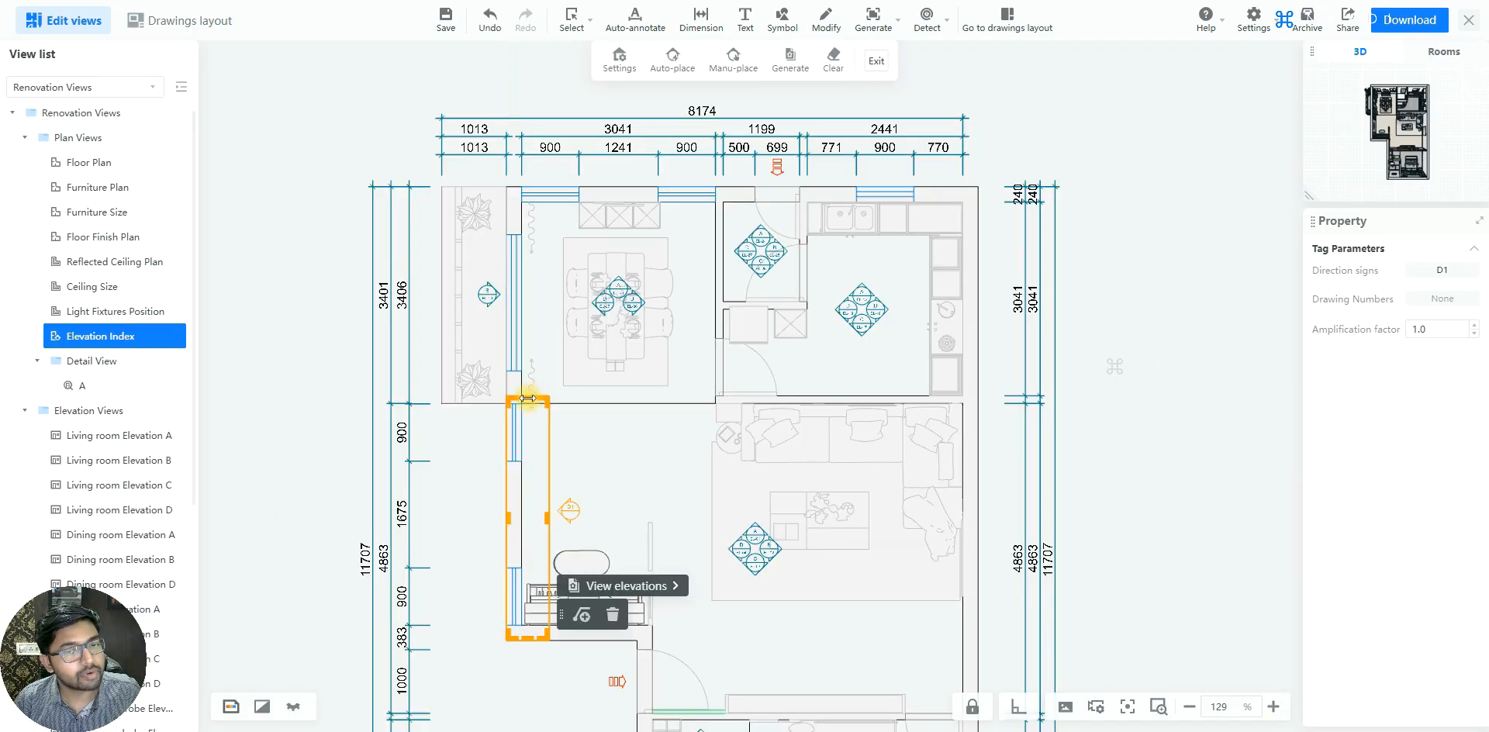
drag(529, 403, 532, 192)
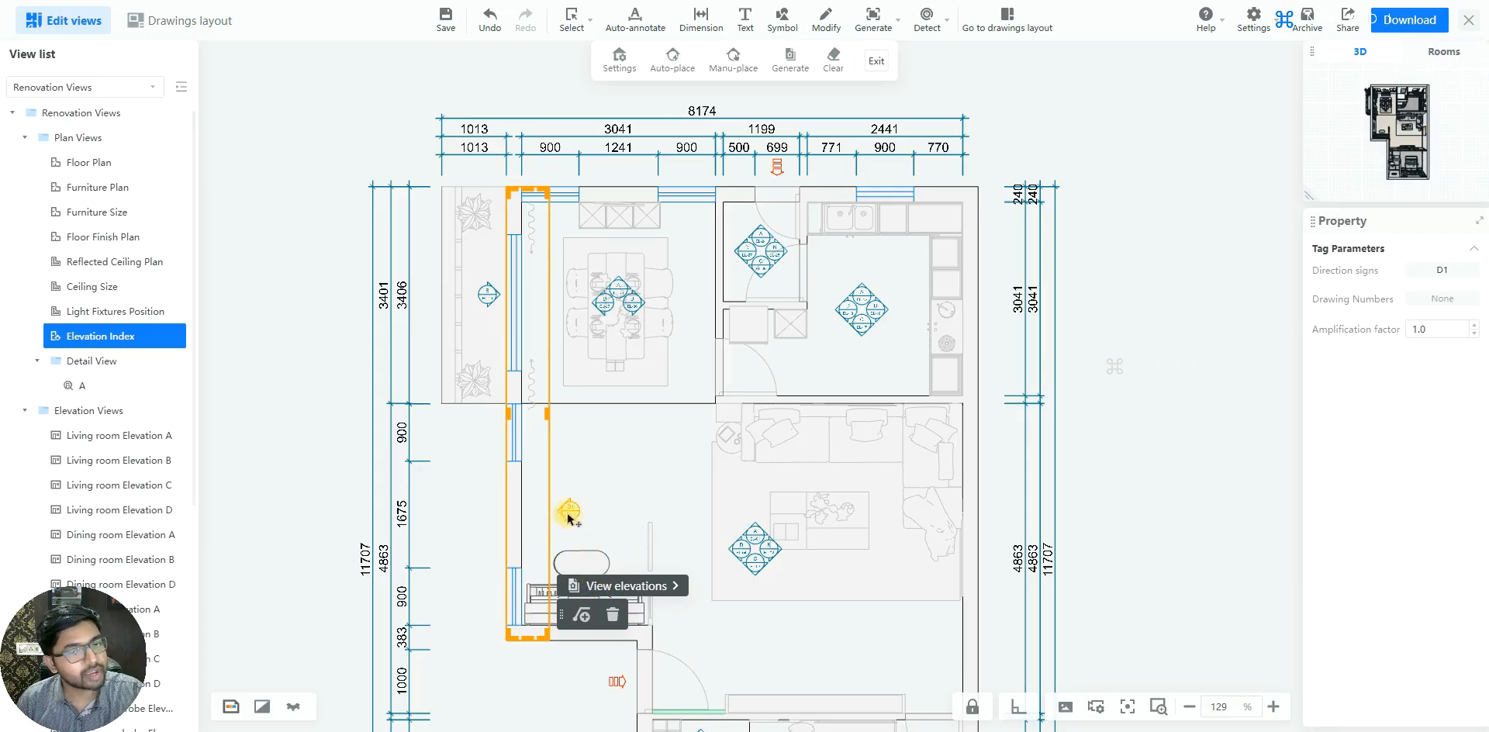
Look through the list of elevation views and open the elevation for the new living room marker
scroll(118, 488, down, 3)
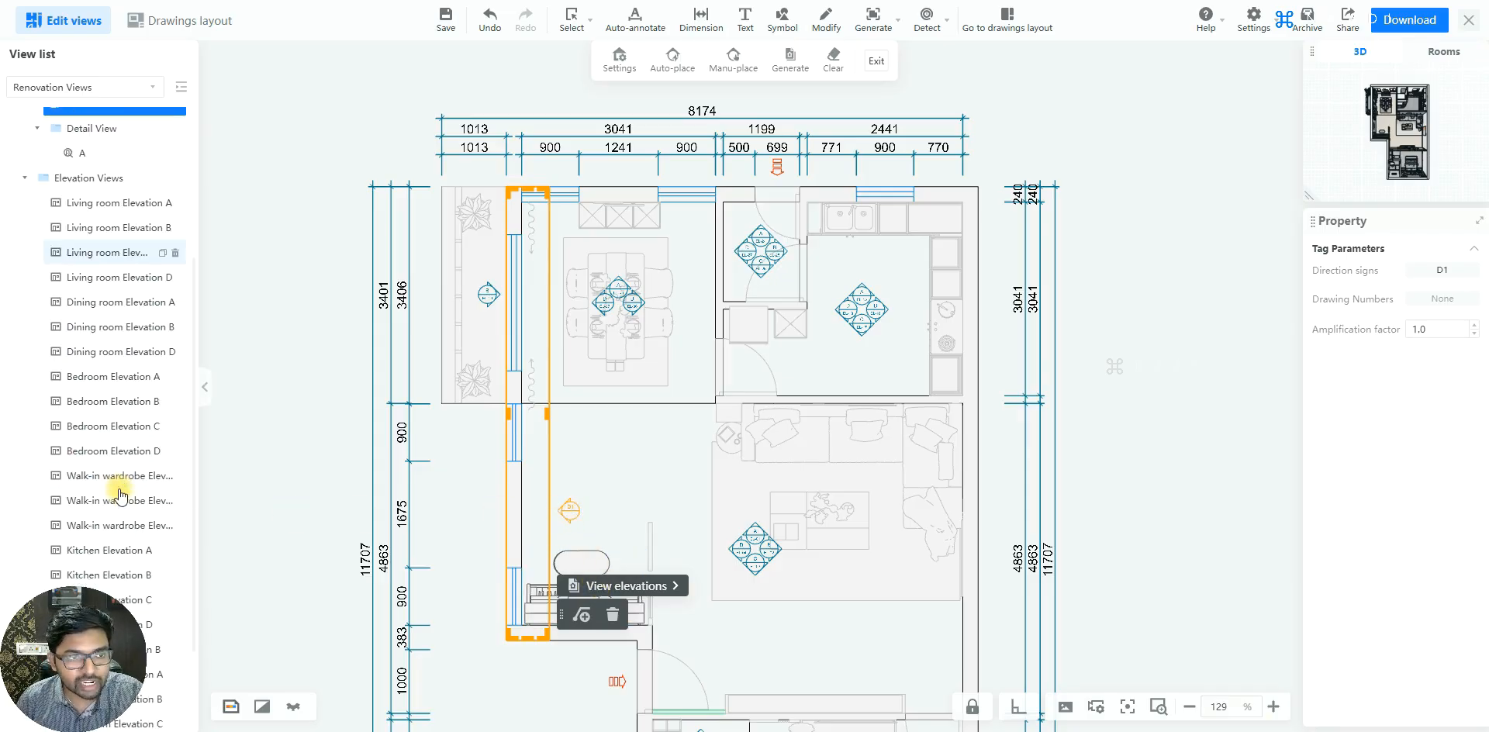
scroll(124, 361, down, 2)
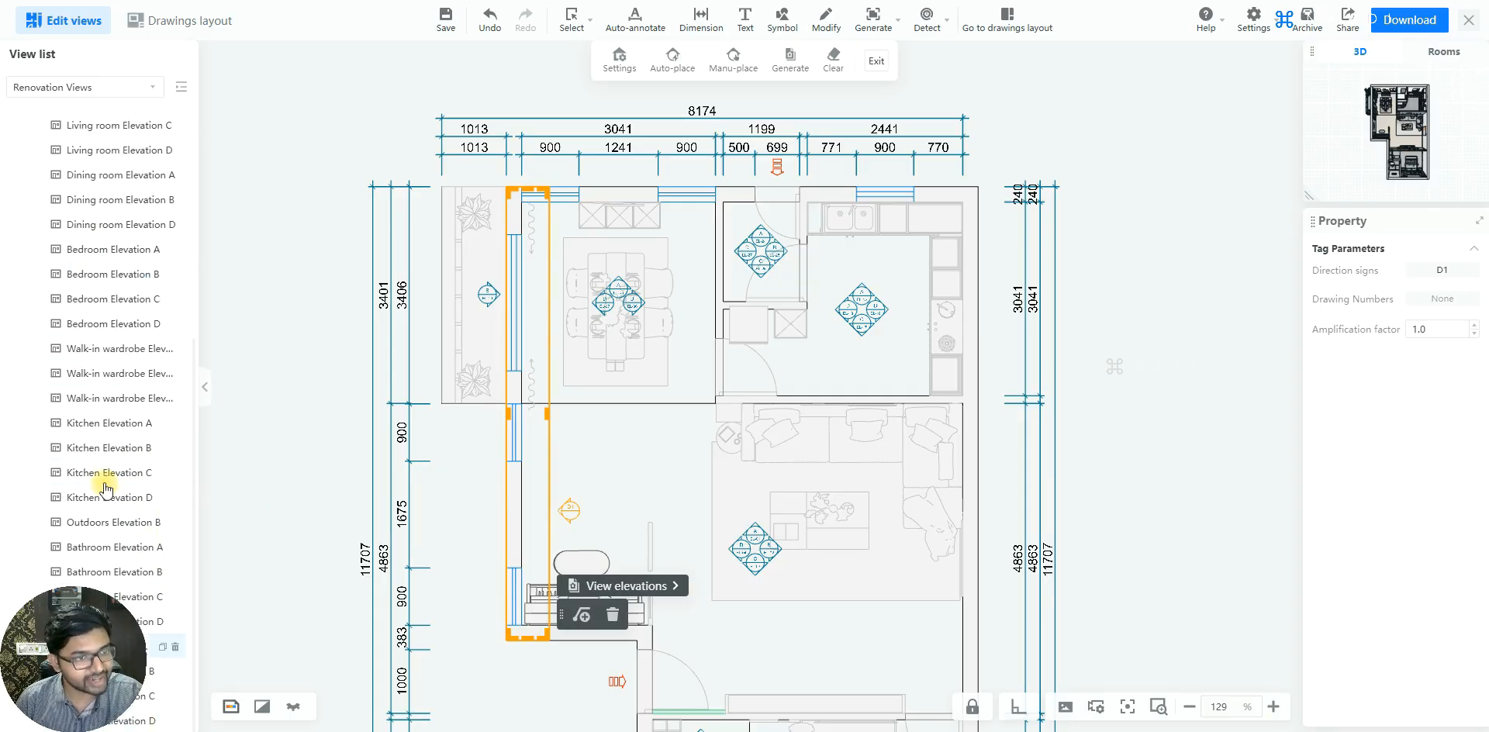
scroll(109, 349, up, 3)
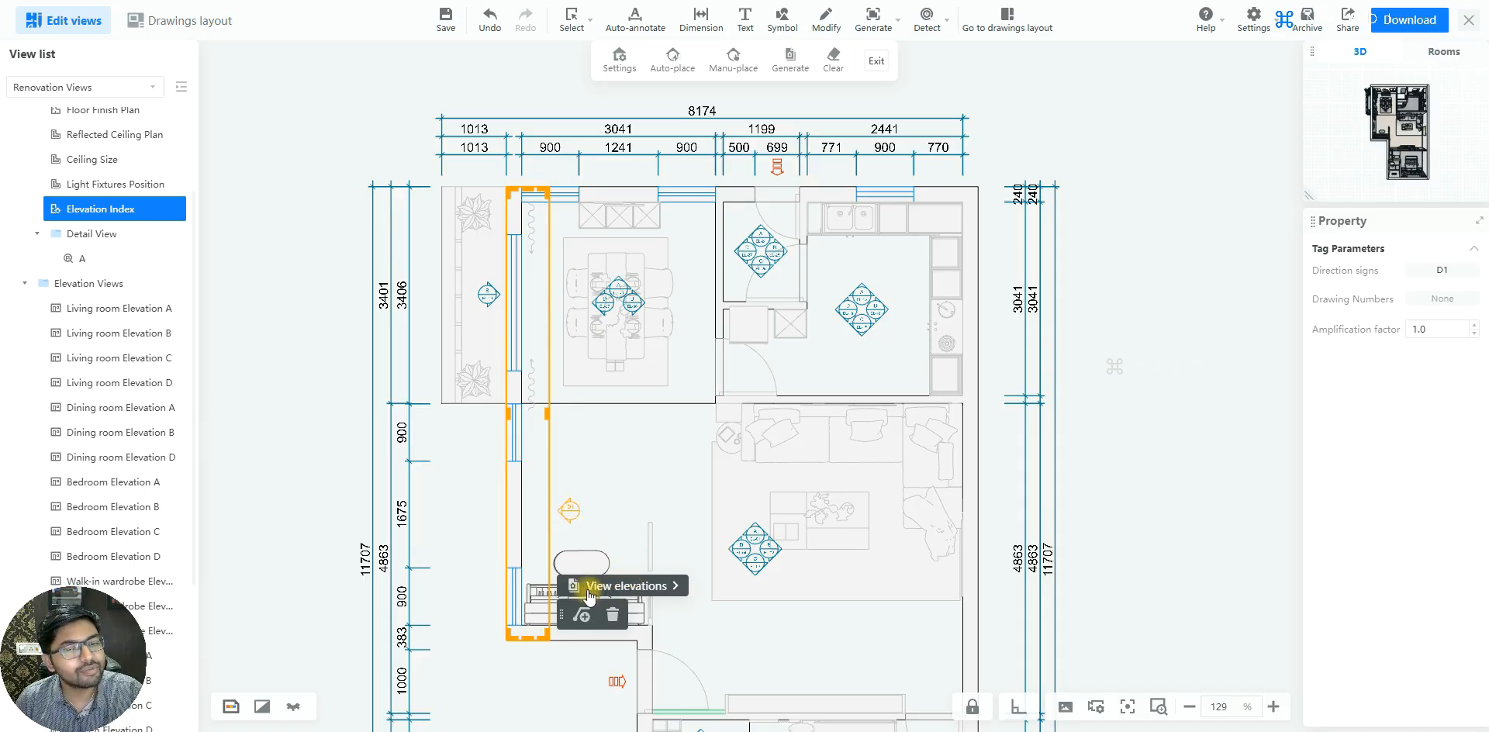
click(635, 591)
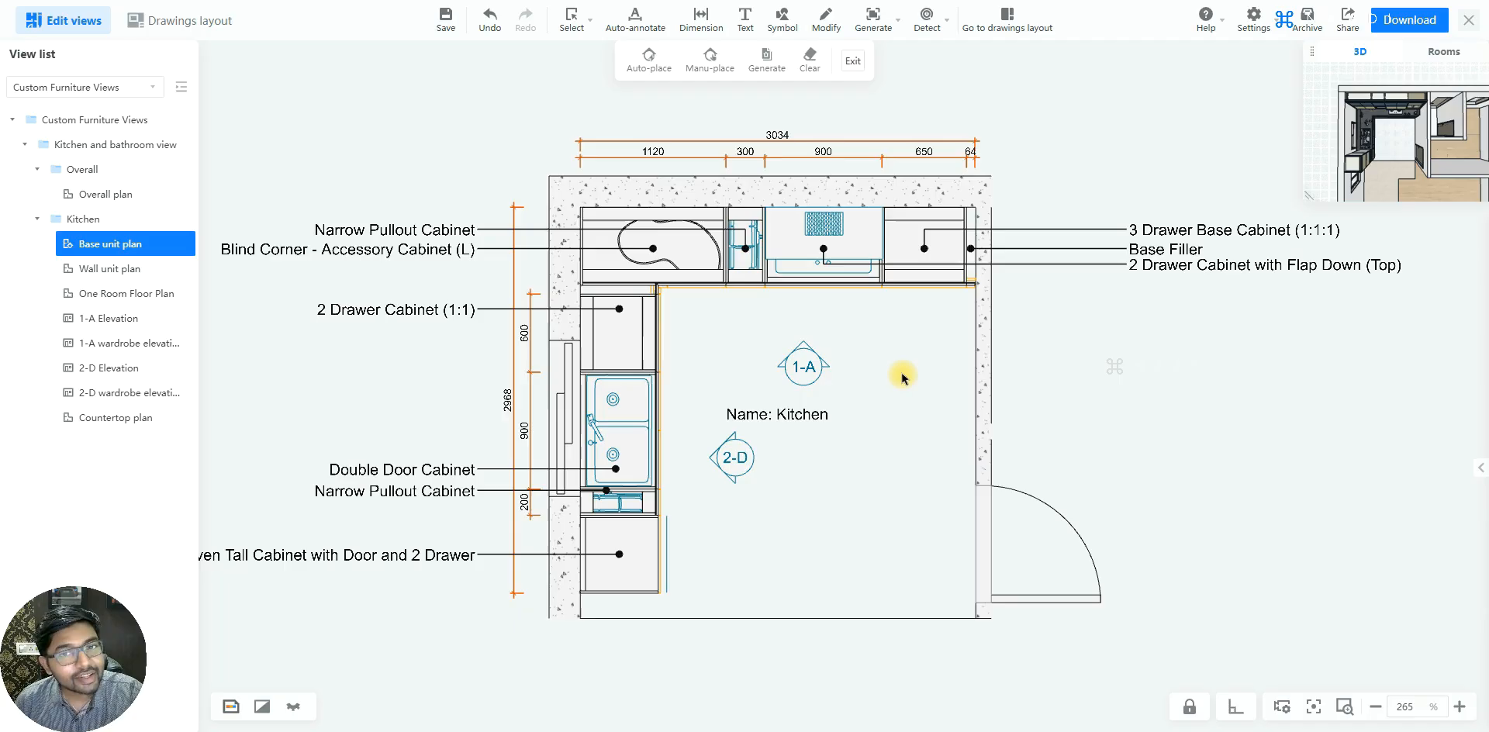
Examine the view ranges of elevation markers 1-A and 2-D in the kitchen's Base unit plan
click(804, 357)
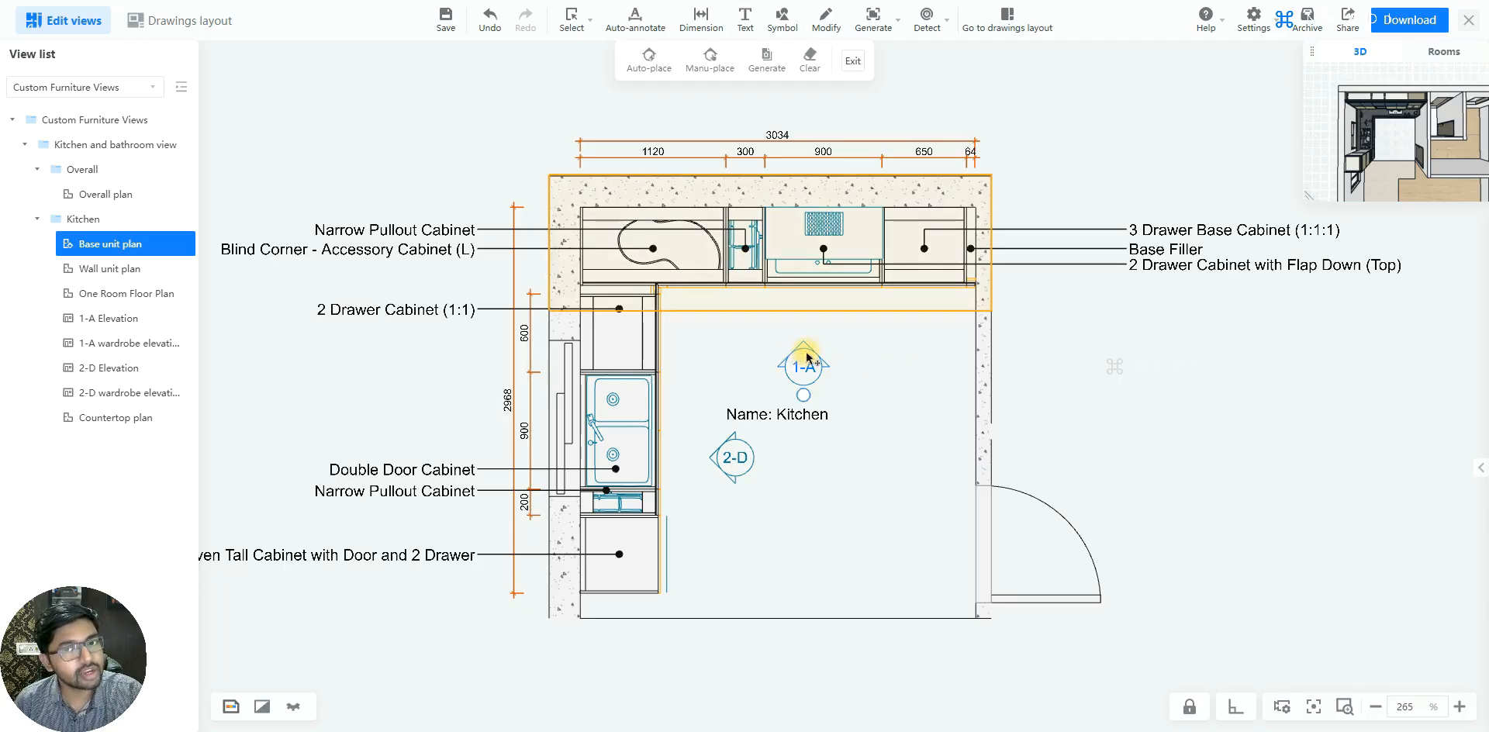
click(722, 461)
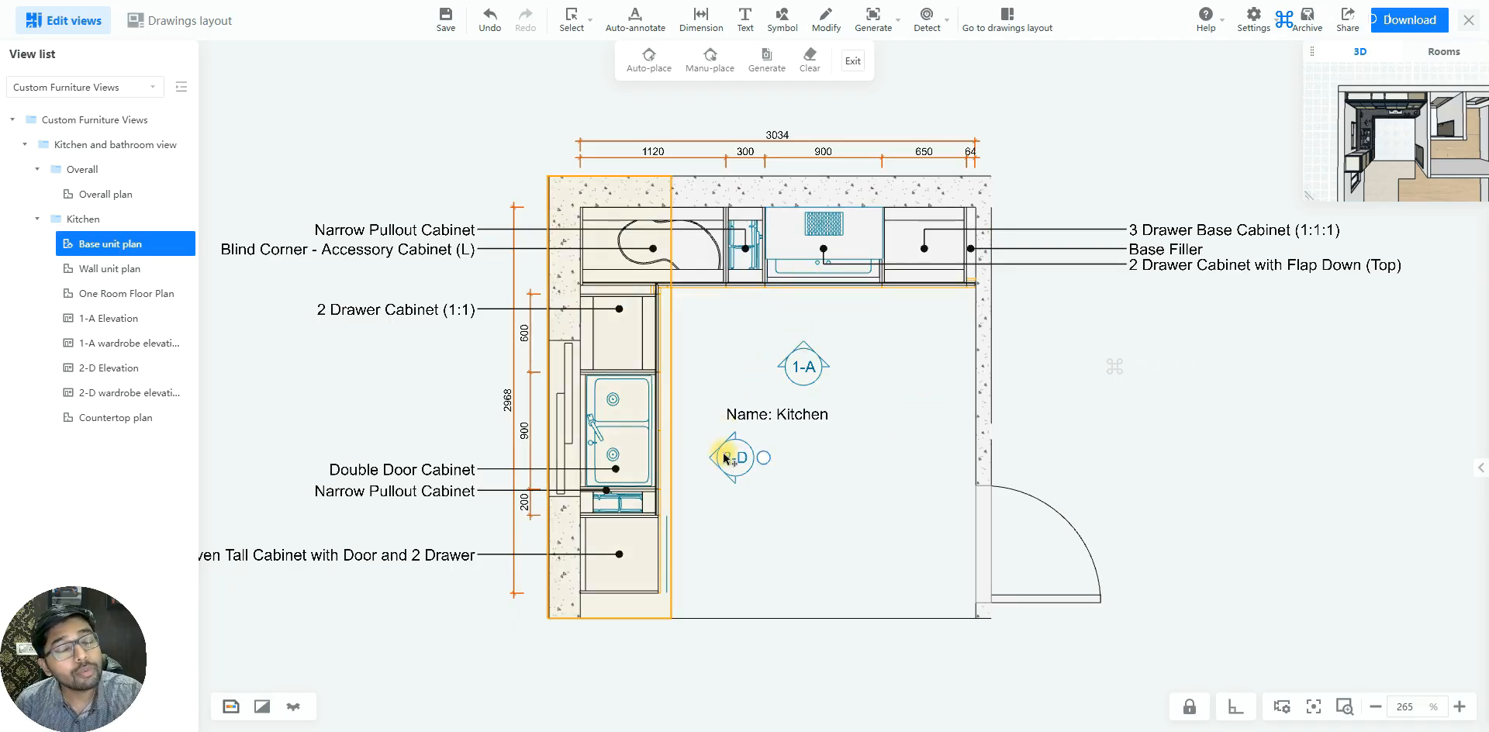
click(729, 324)
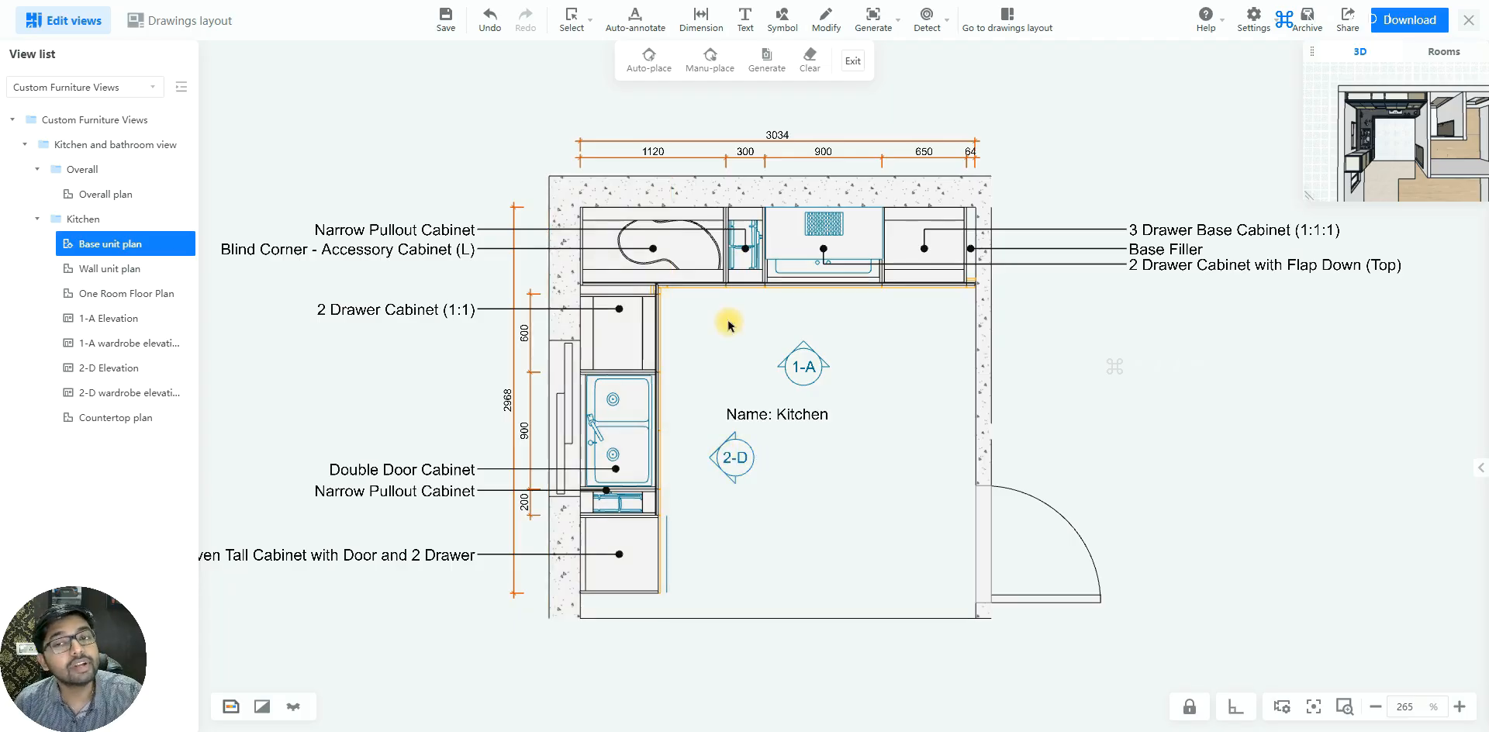
Place a whole-cut section line vertically through the kitchen's left cabinet run, extending past both ends of the plan and facing right
click(875, 25)
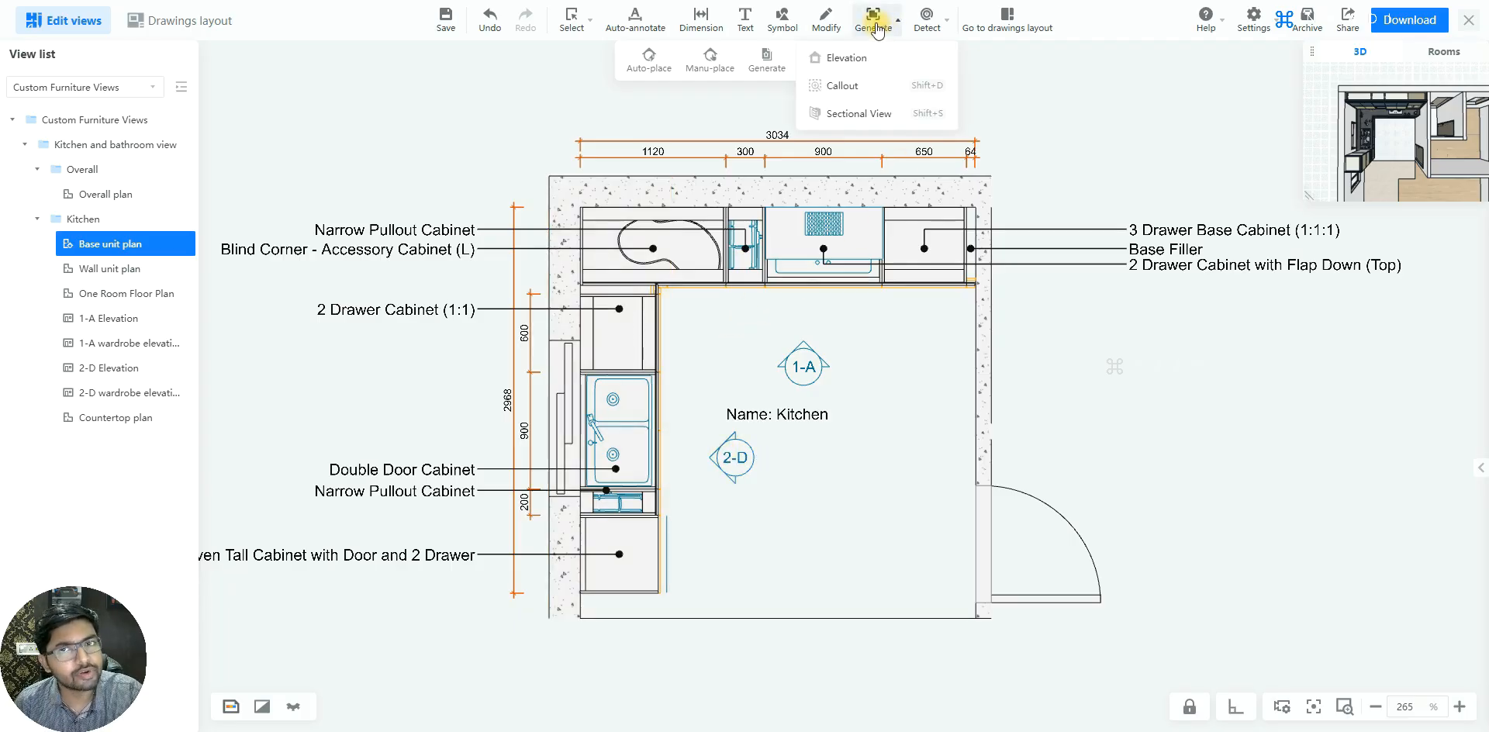
click(844, 117)
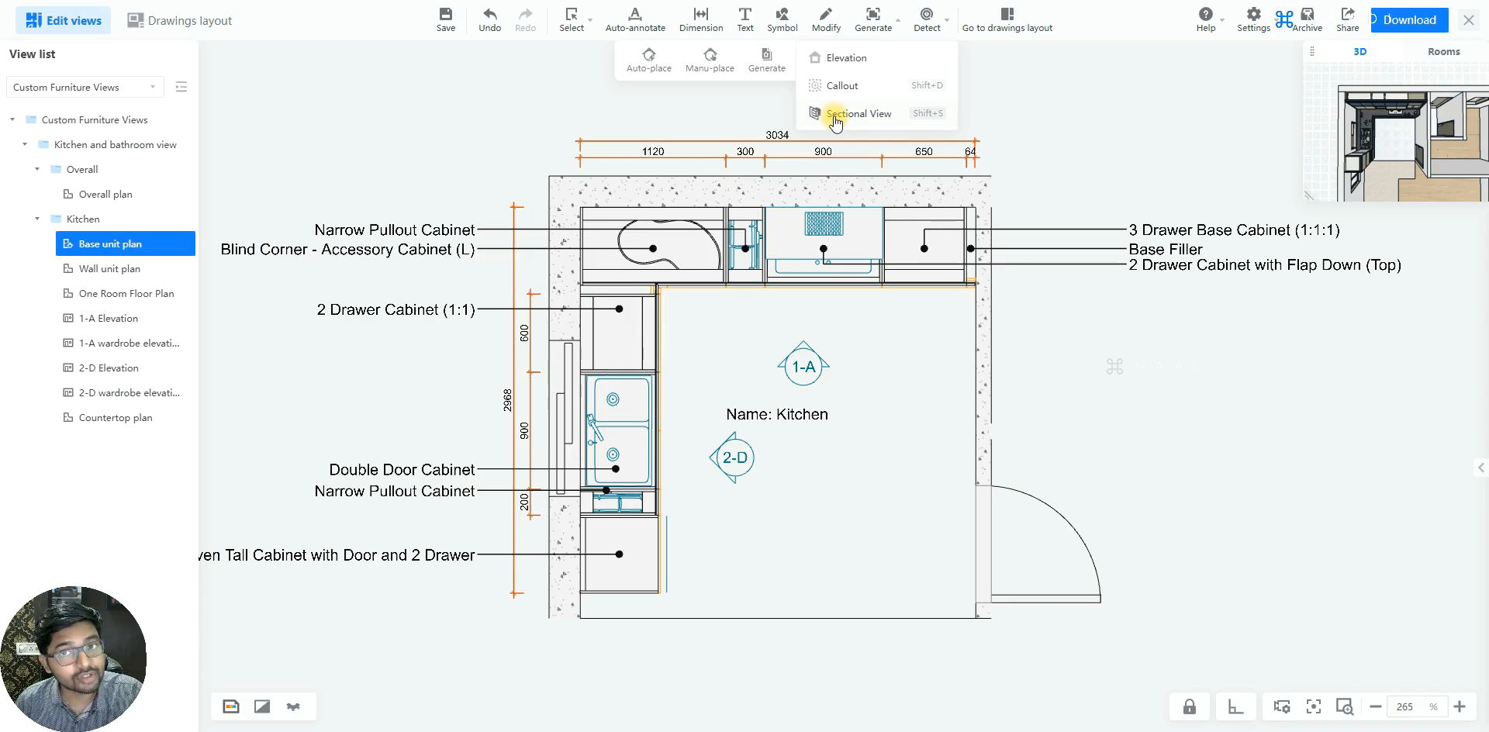
click(835, 117)
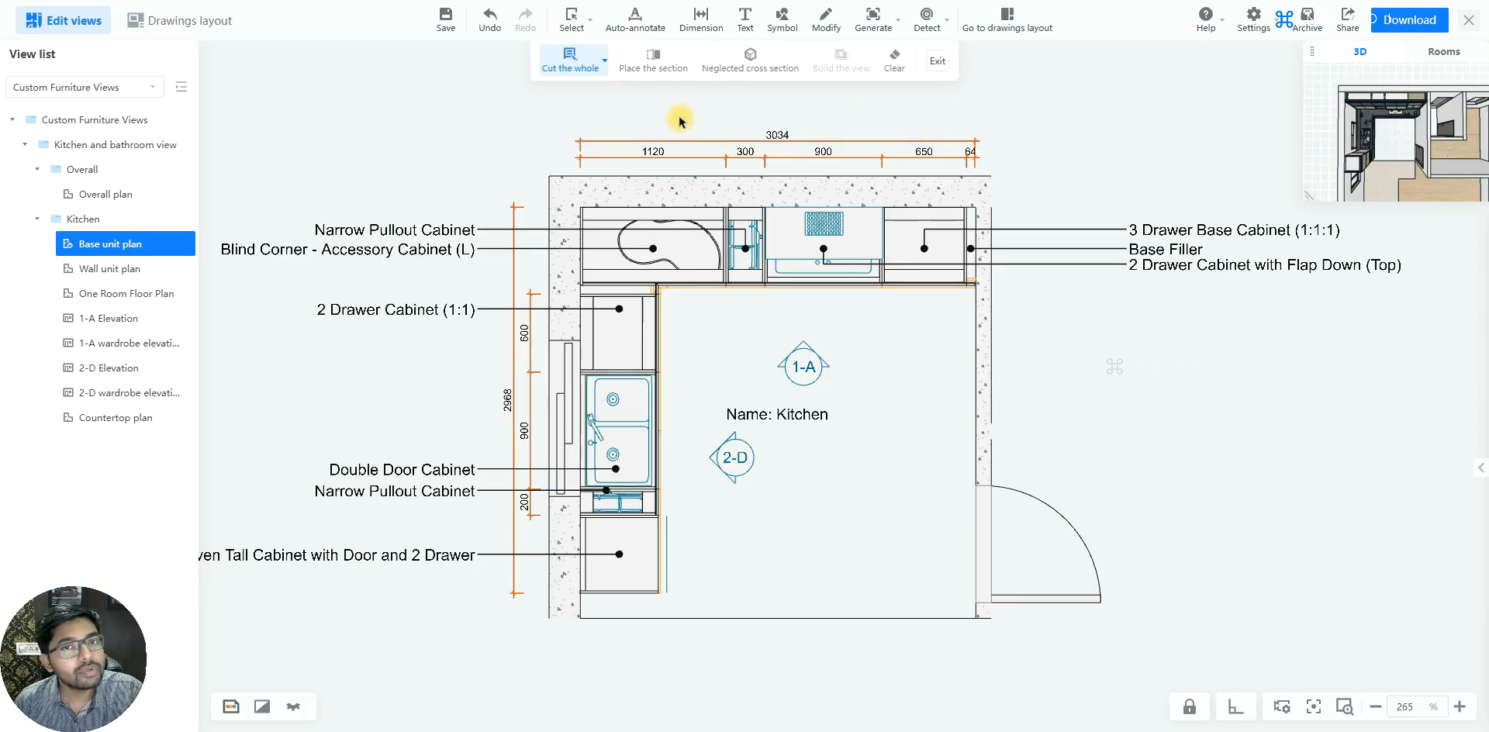
click(658, 68)
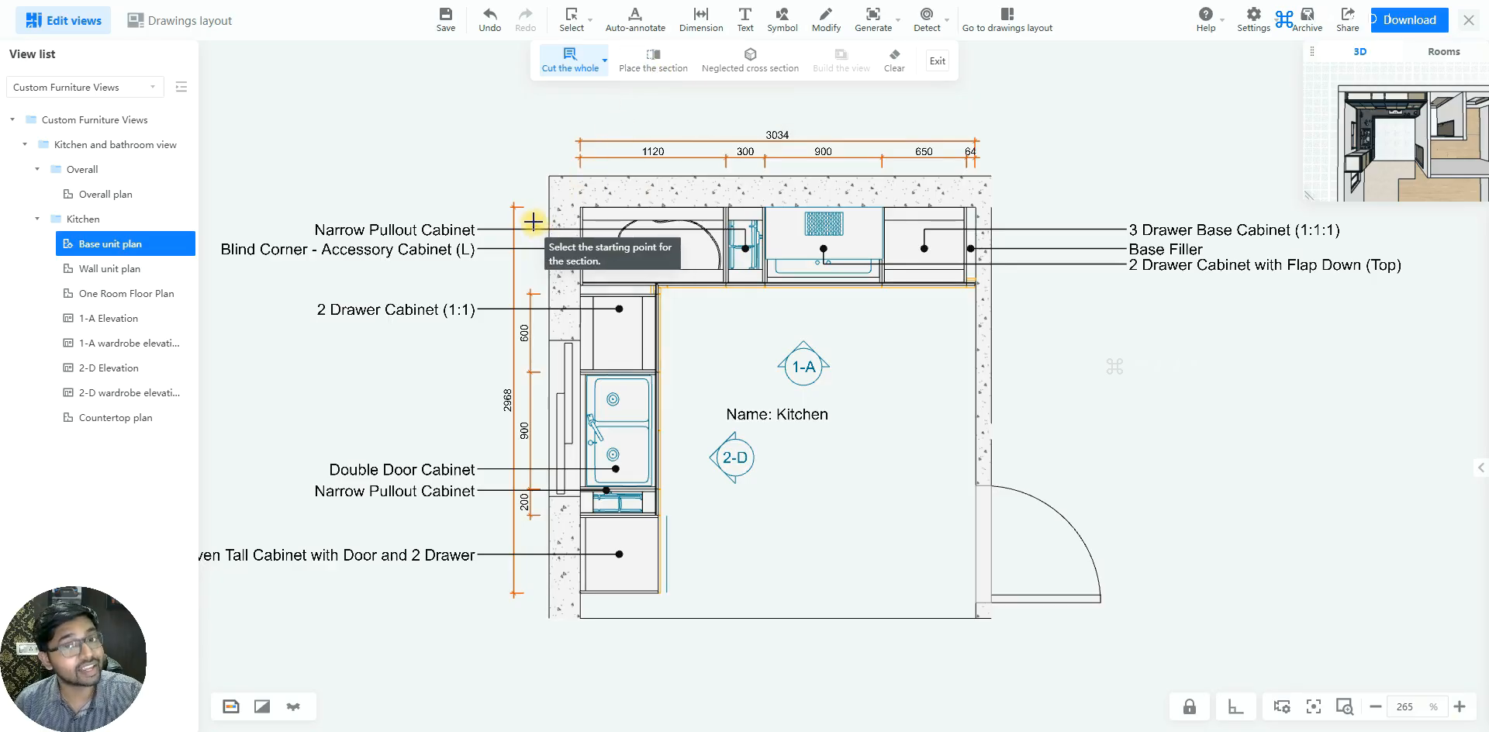
click(621, 643)
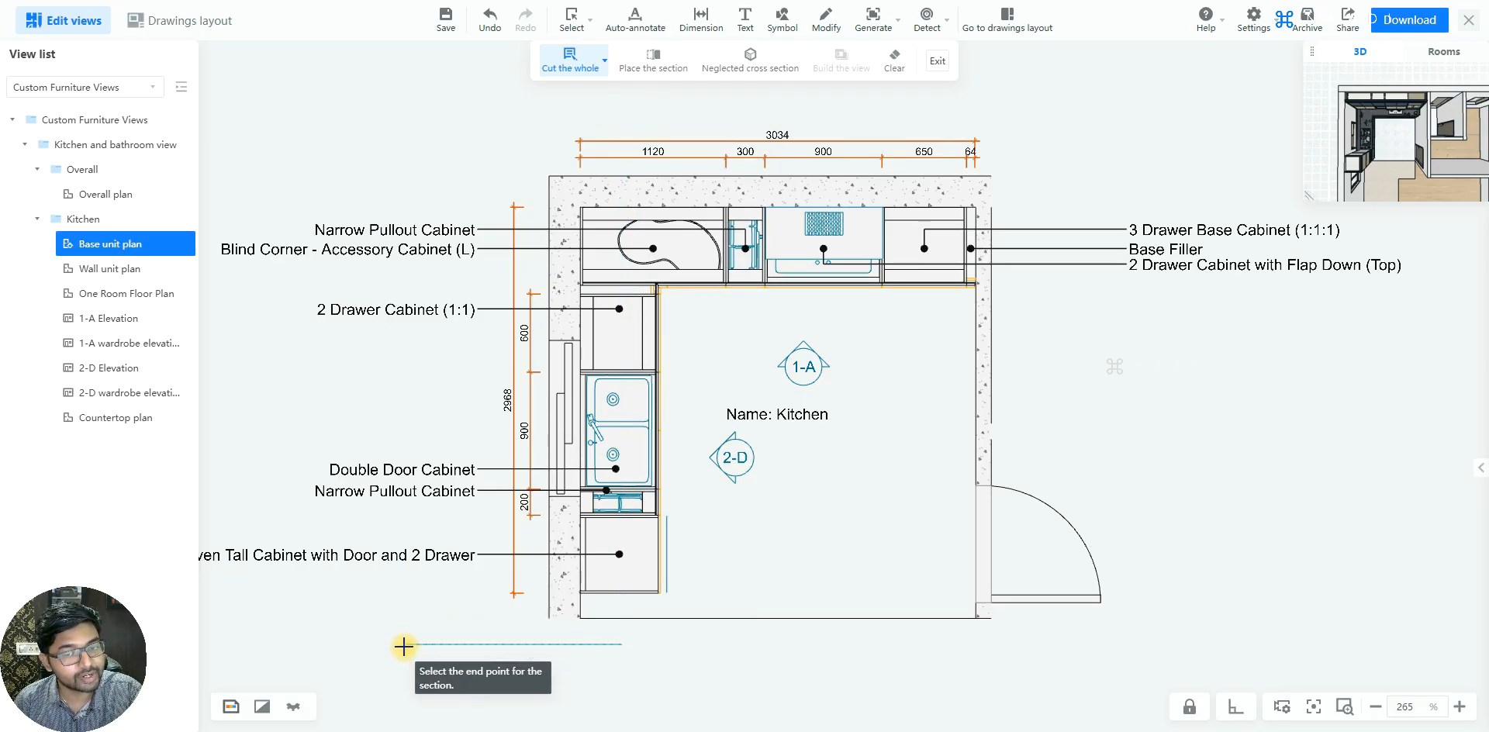
click(626, 116)
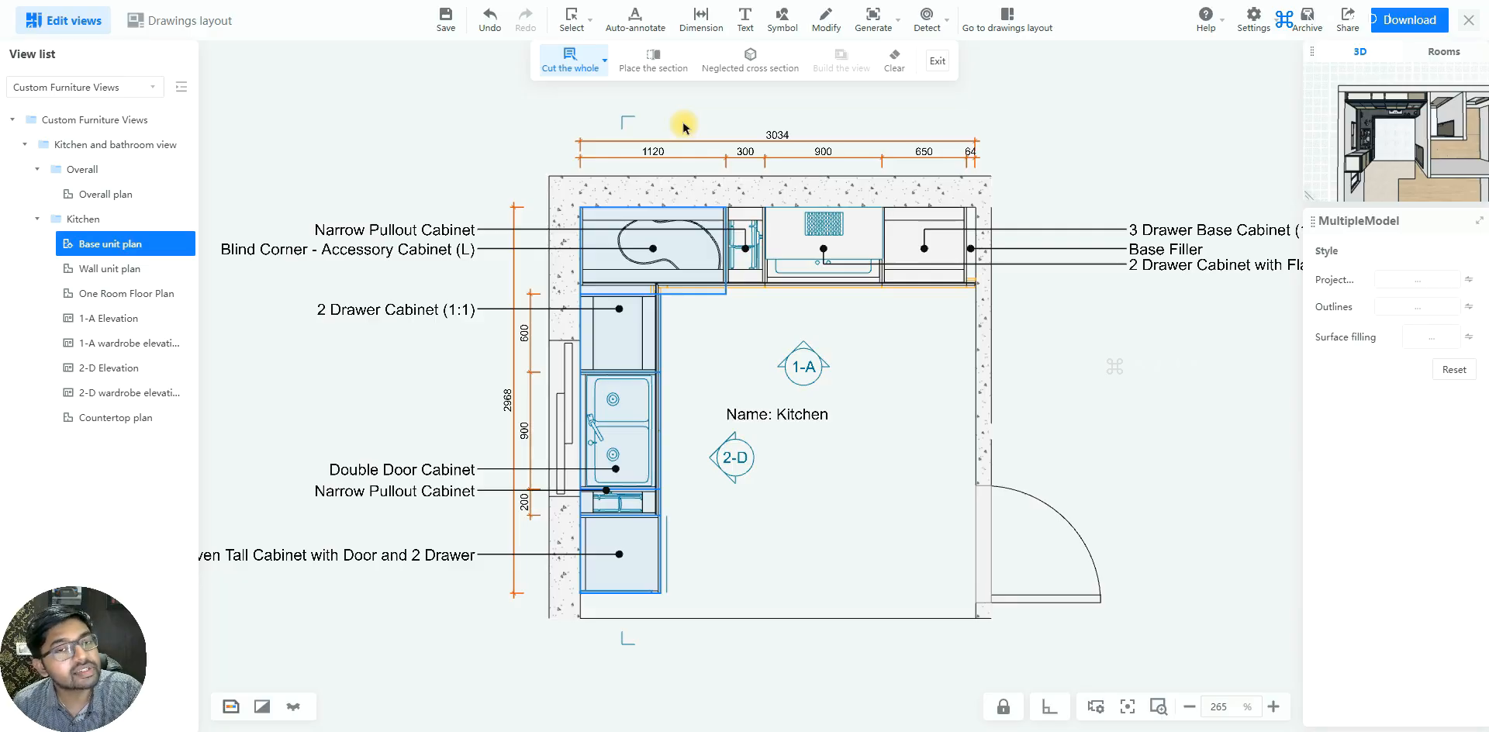
click(680, 123)
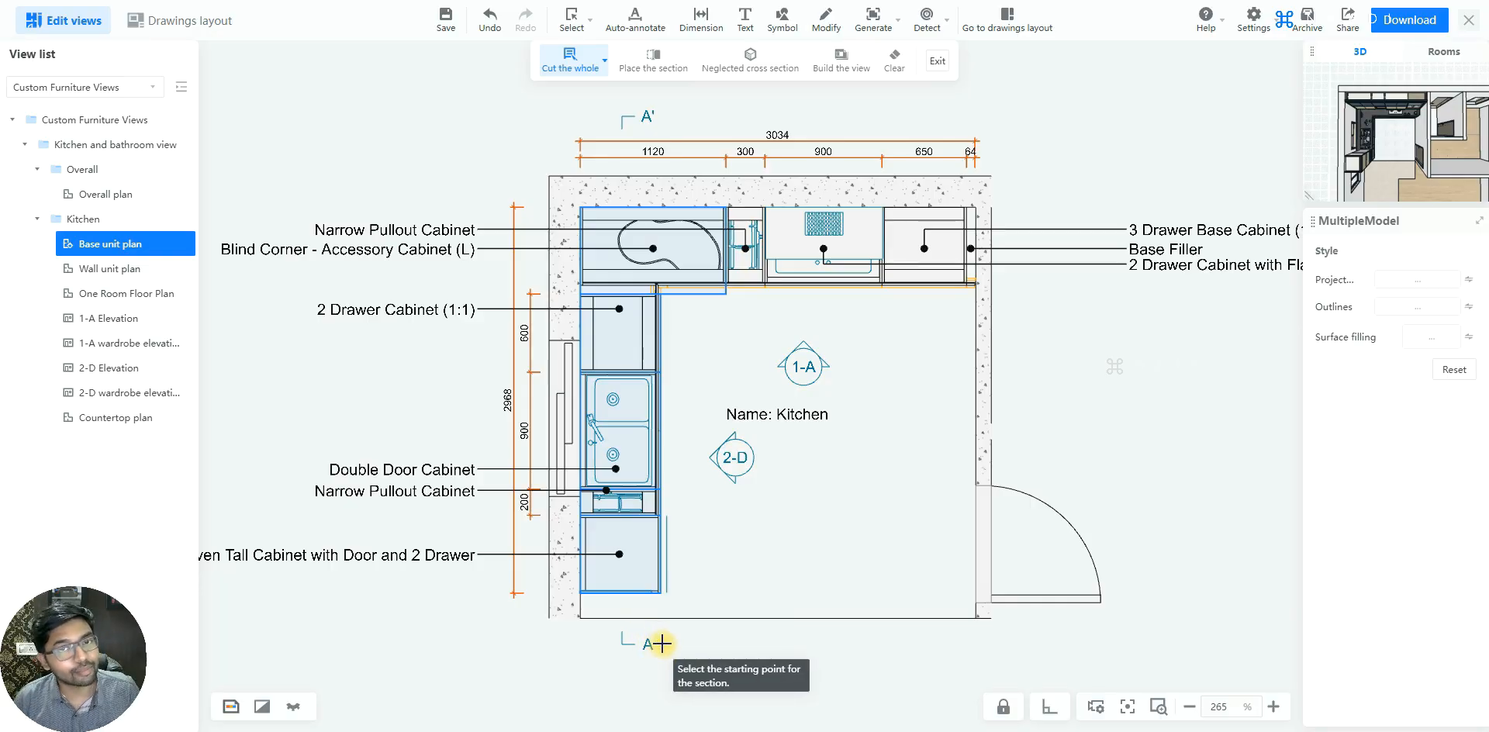
key(Escape)
Generate the sectional view from the new section line and accept automatic stitching into the drawing
click(627, 122)
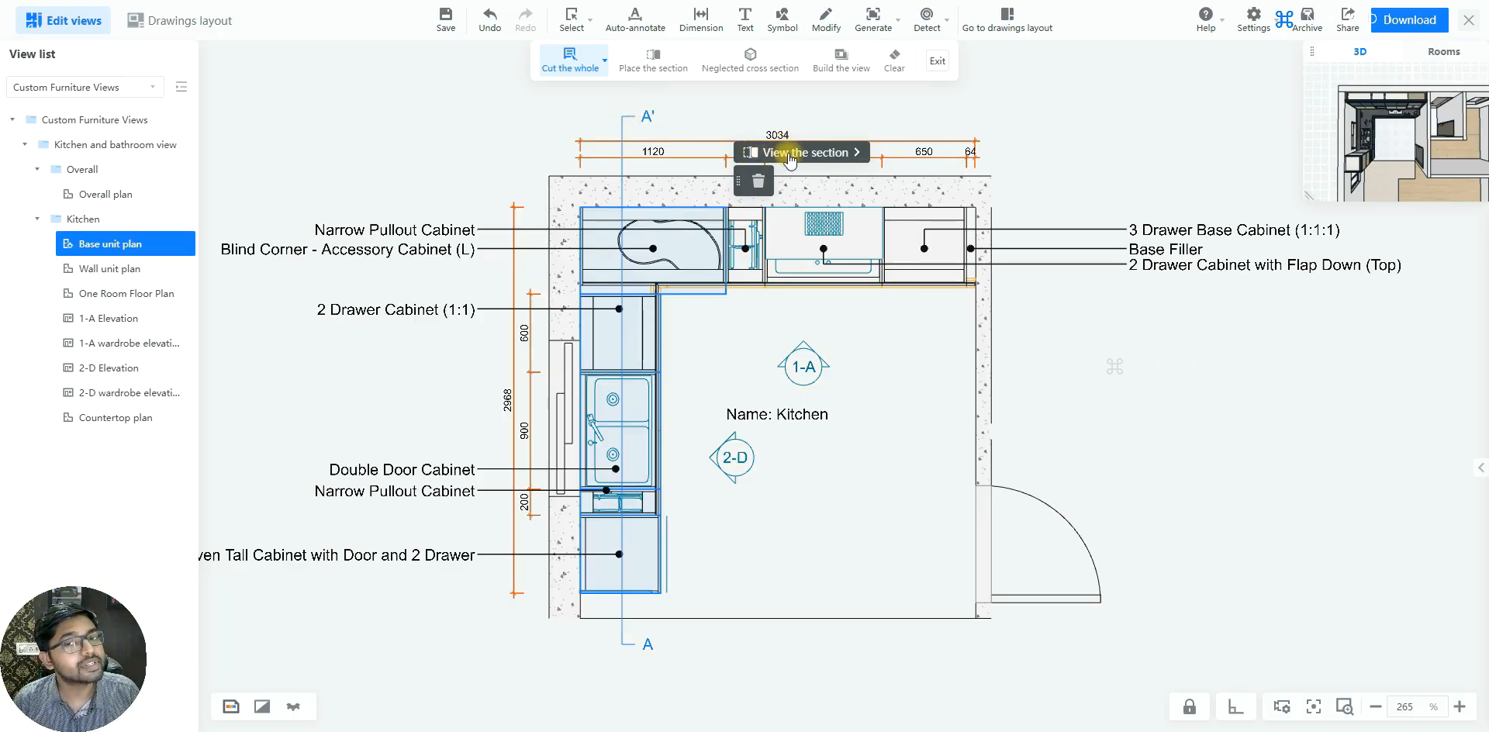
click(791, 153)
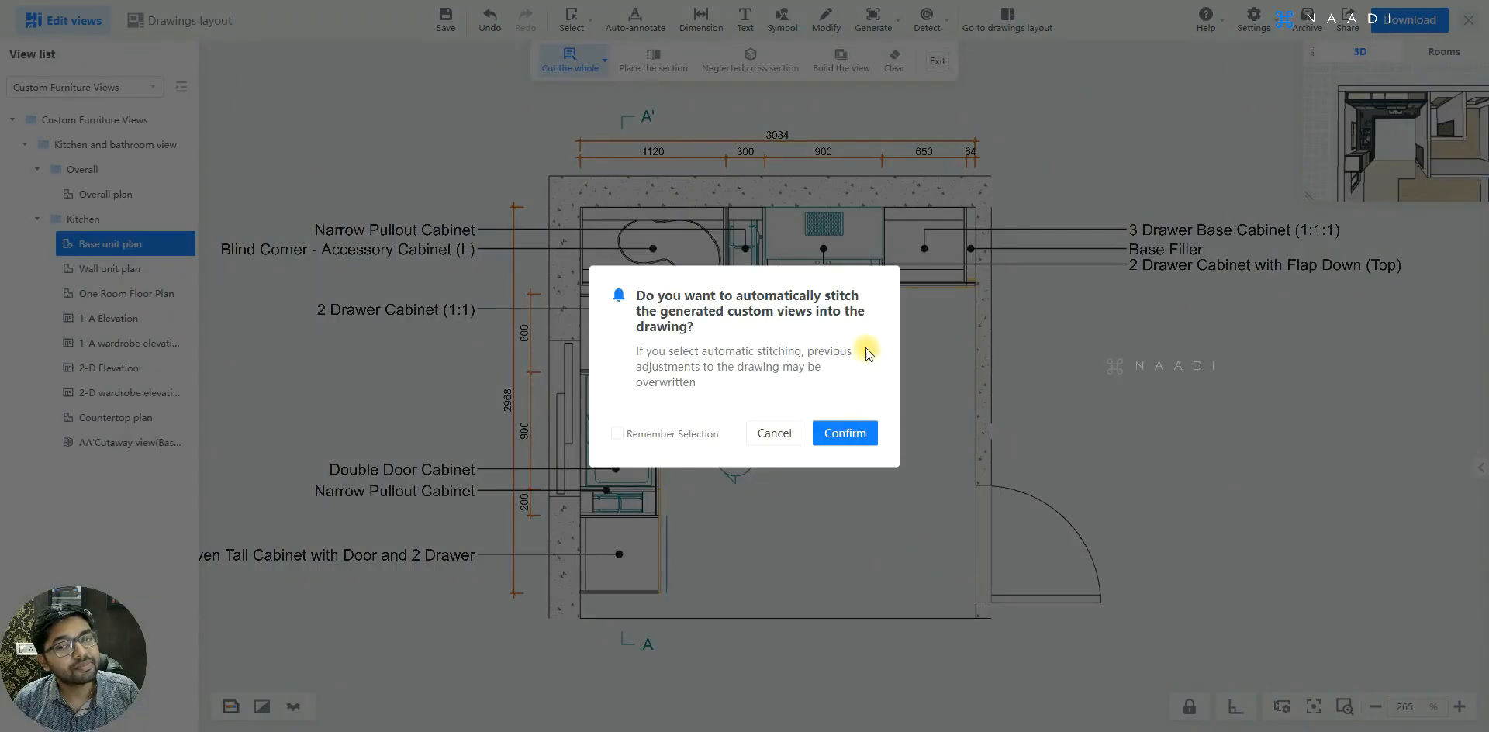
click(844, 432)
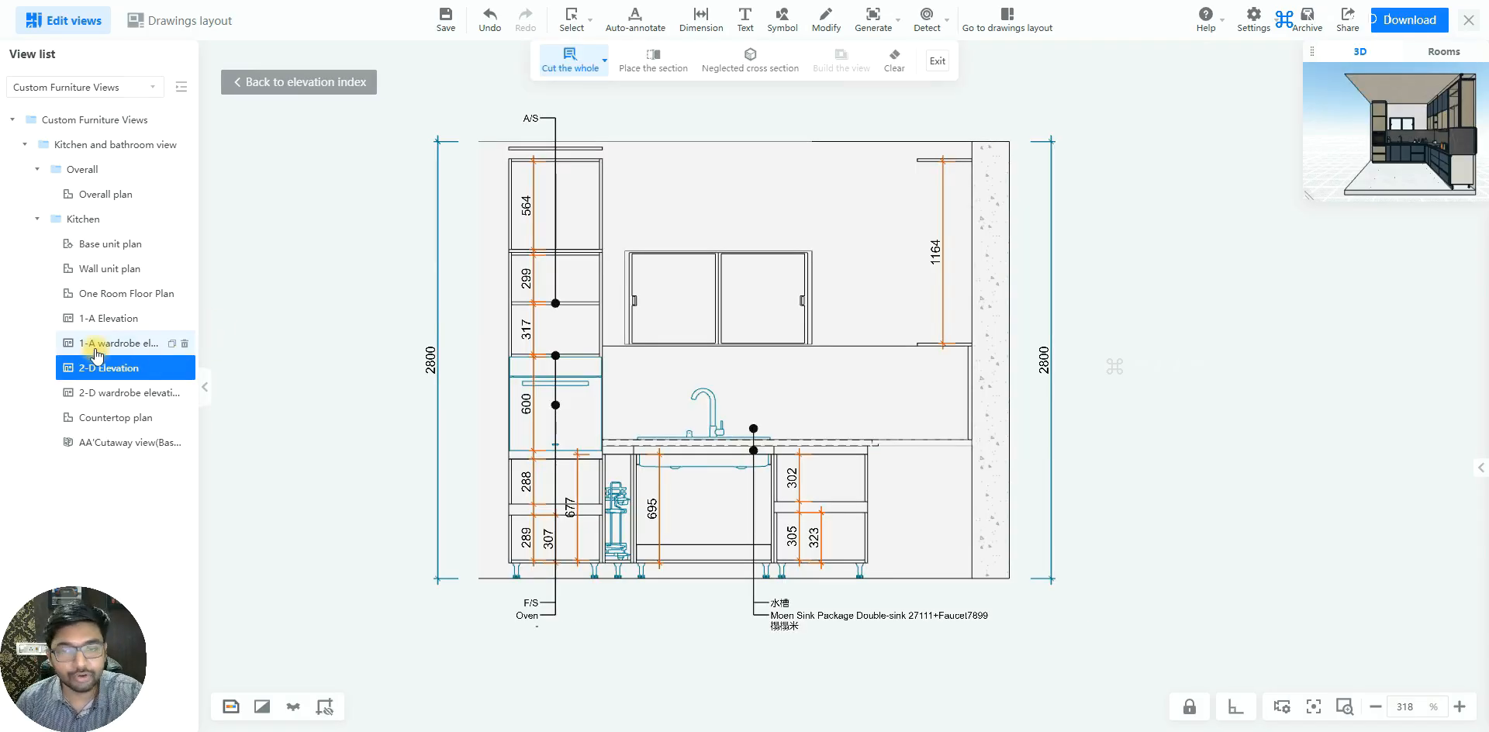
Examine the section marks on the 1-A wardrobe elevation and return to the kitchen's Base unit plan
click(124, 343)
mouse_move(937, 29)
mouse_move(872, 27)
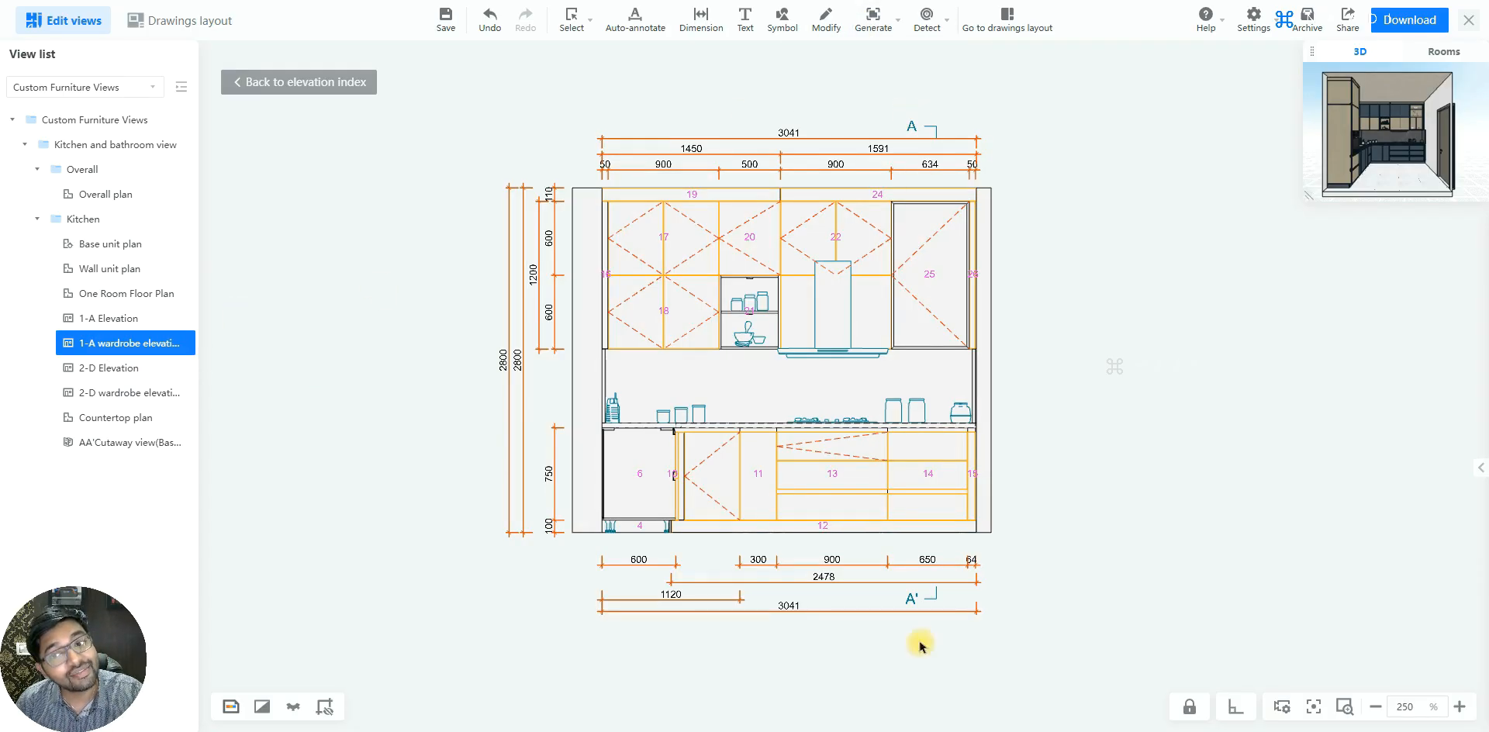
click(106, 242)
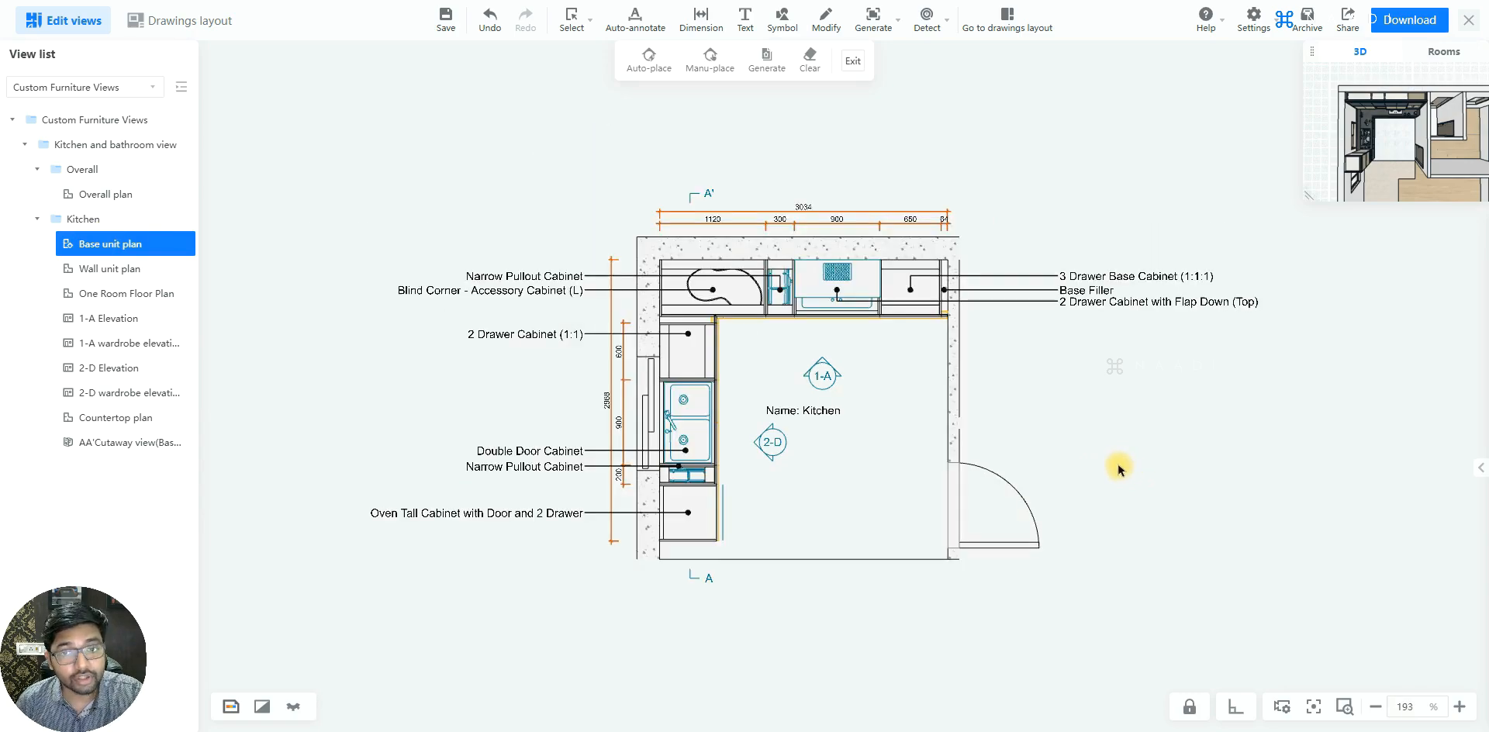
scroll(882, 392, up, 1)
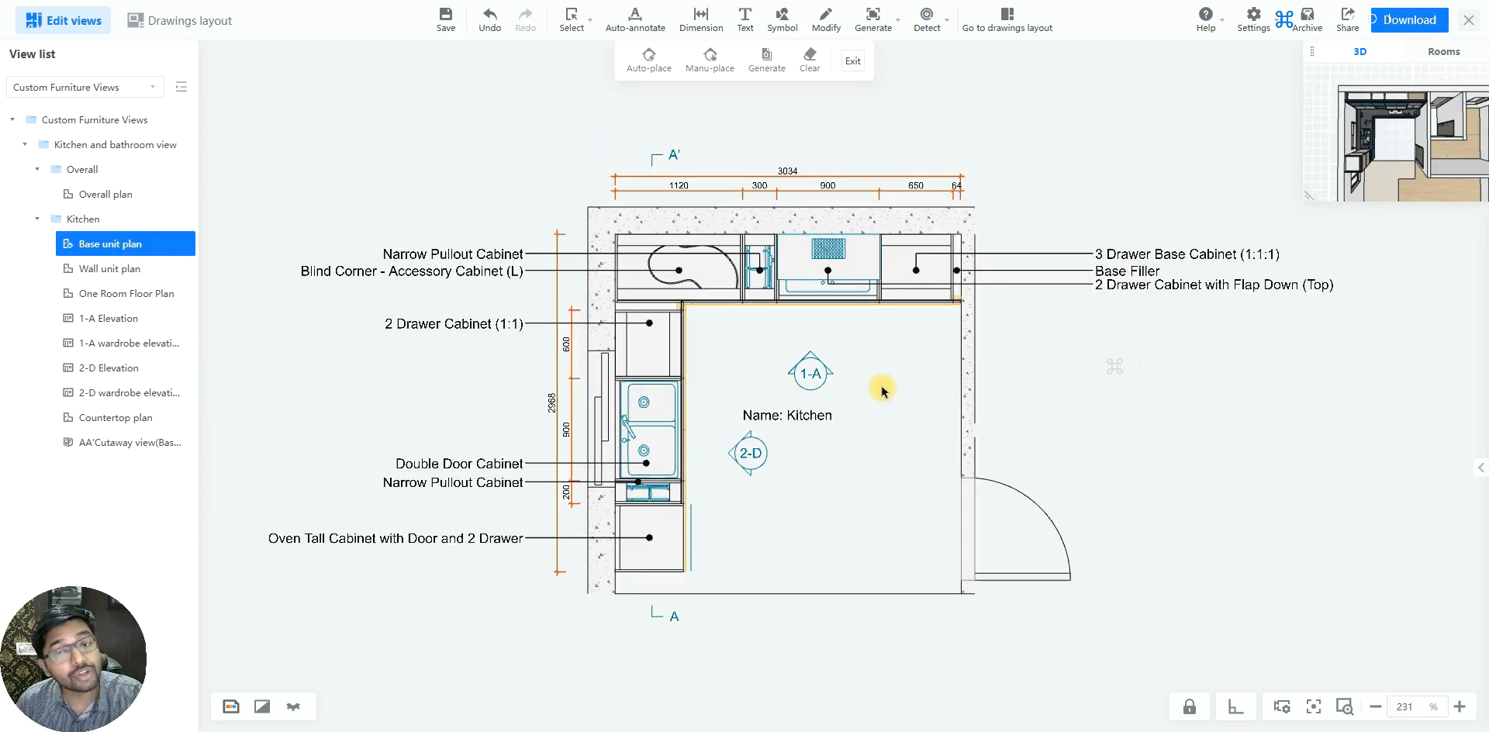